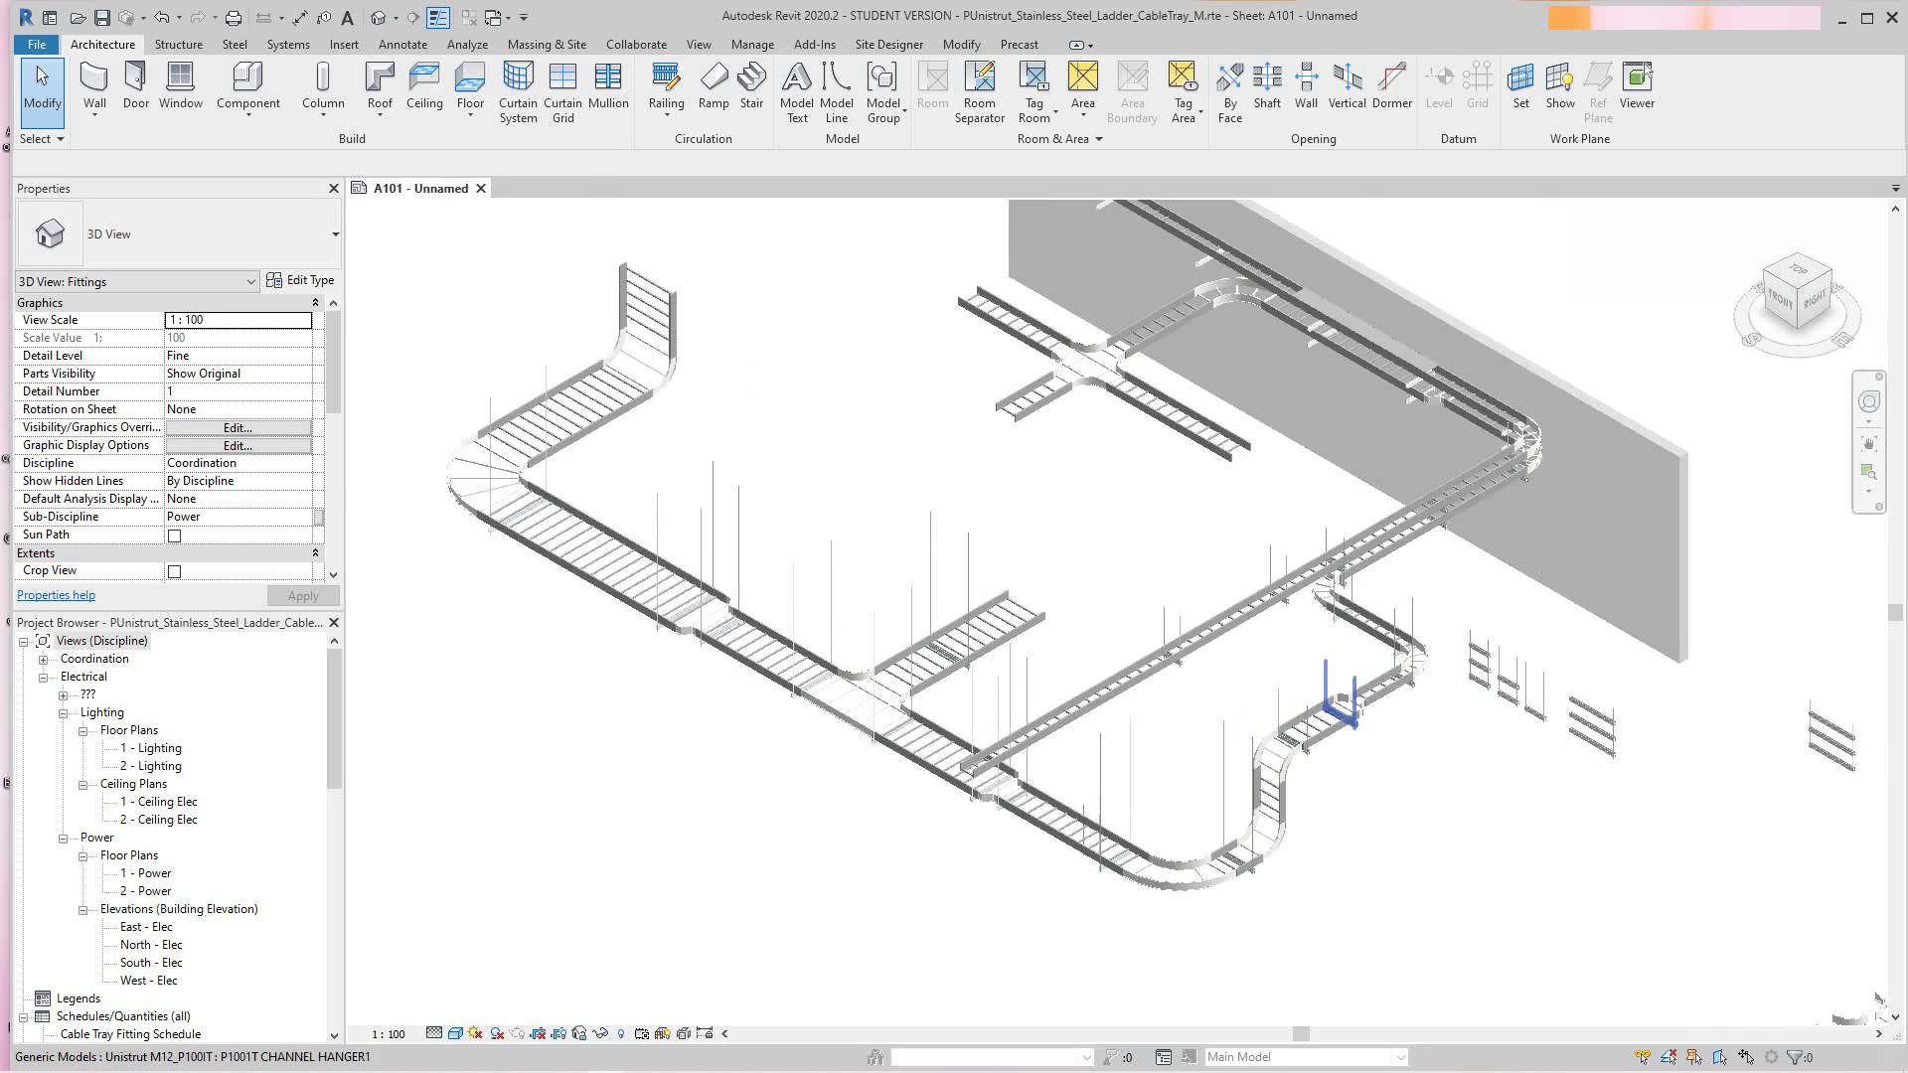
# Step: Examine the overall stainless steel cable ladder layout in the 3D view, including the vertical riser and the long main run
pyautogui.moveTo(1344, 707); pyautogui.dragTo(1368, 794, button='middle')
pyautogui.scroll(1, 1291, 601)
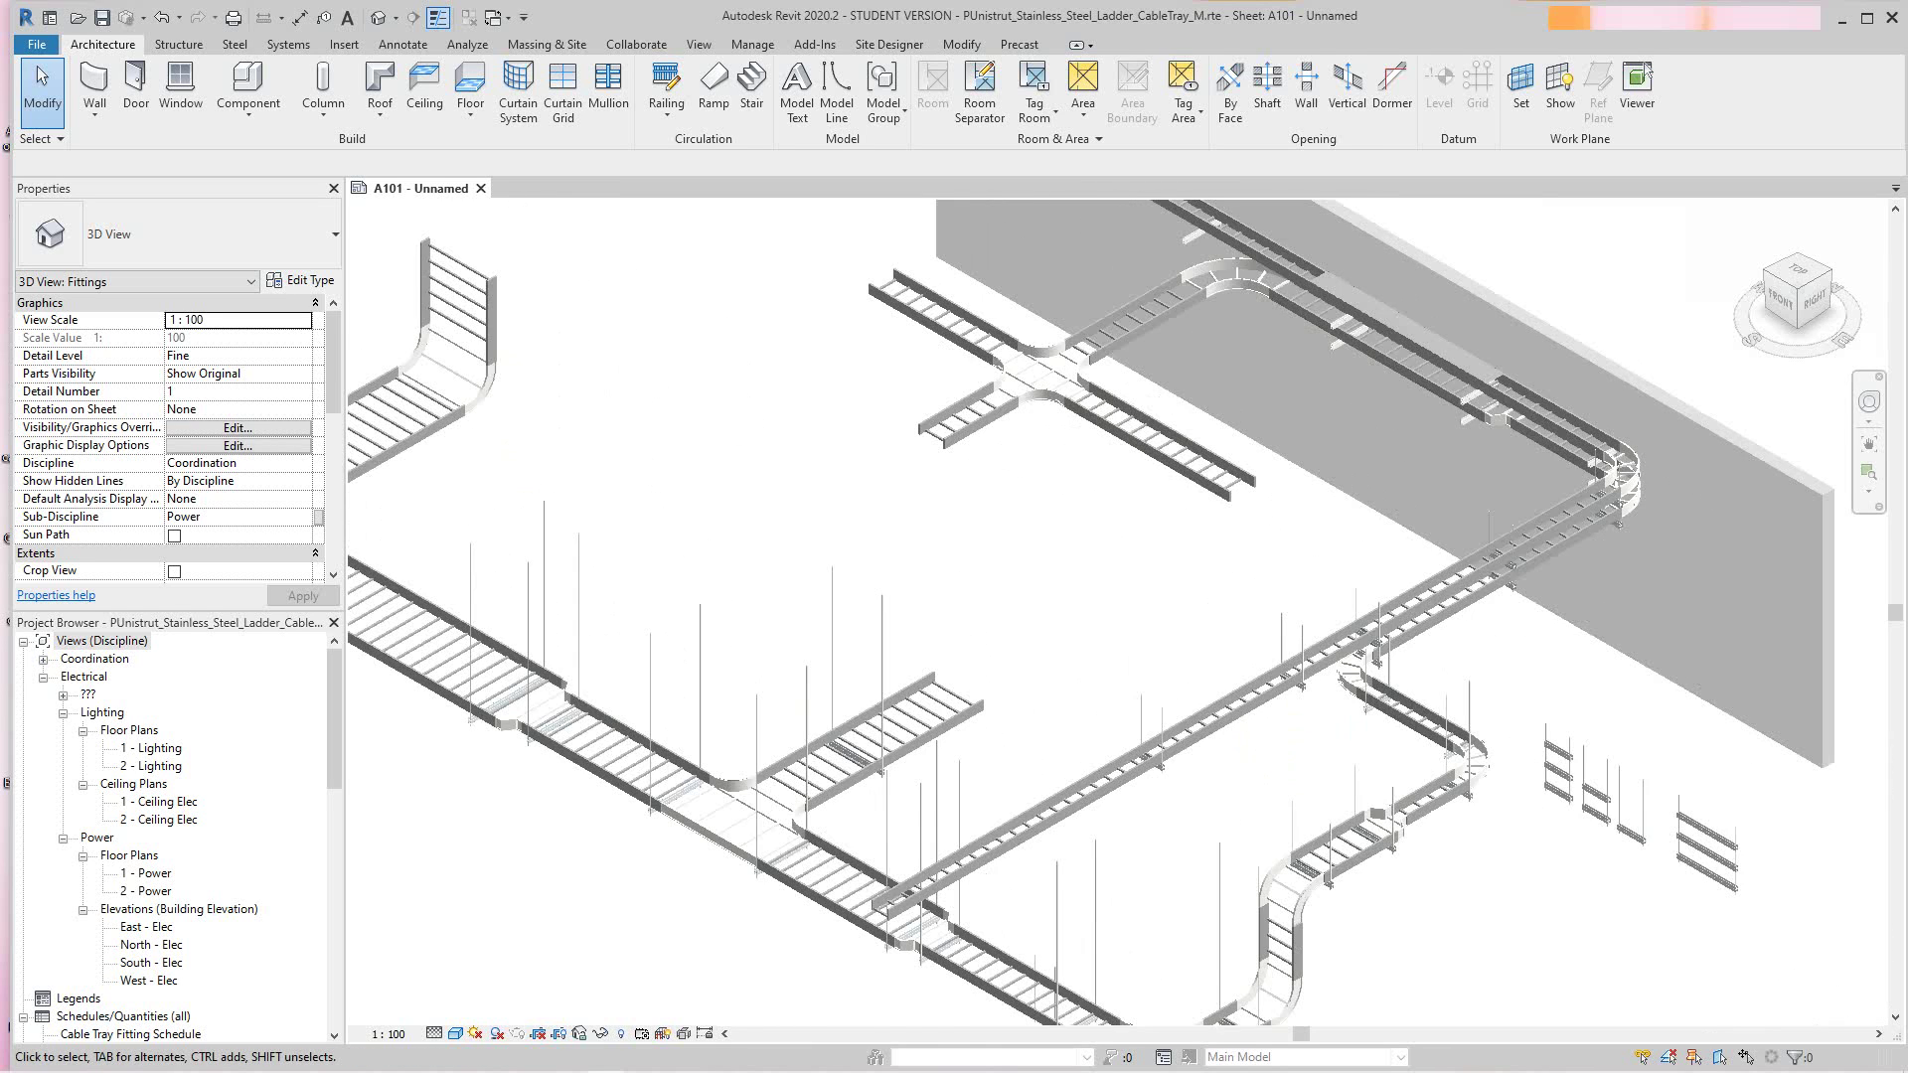
pyautogui.scroll(-1, 1650, 686)
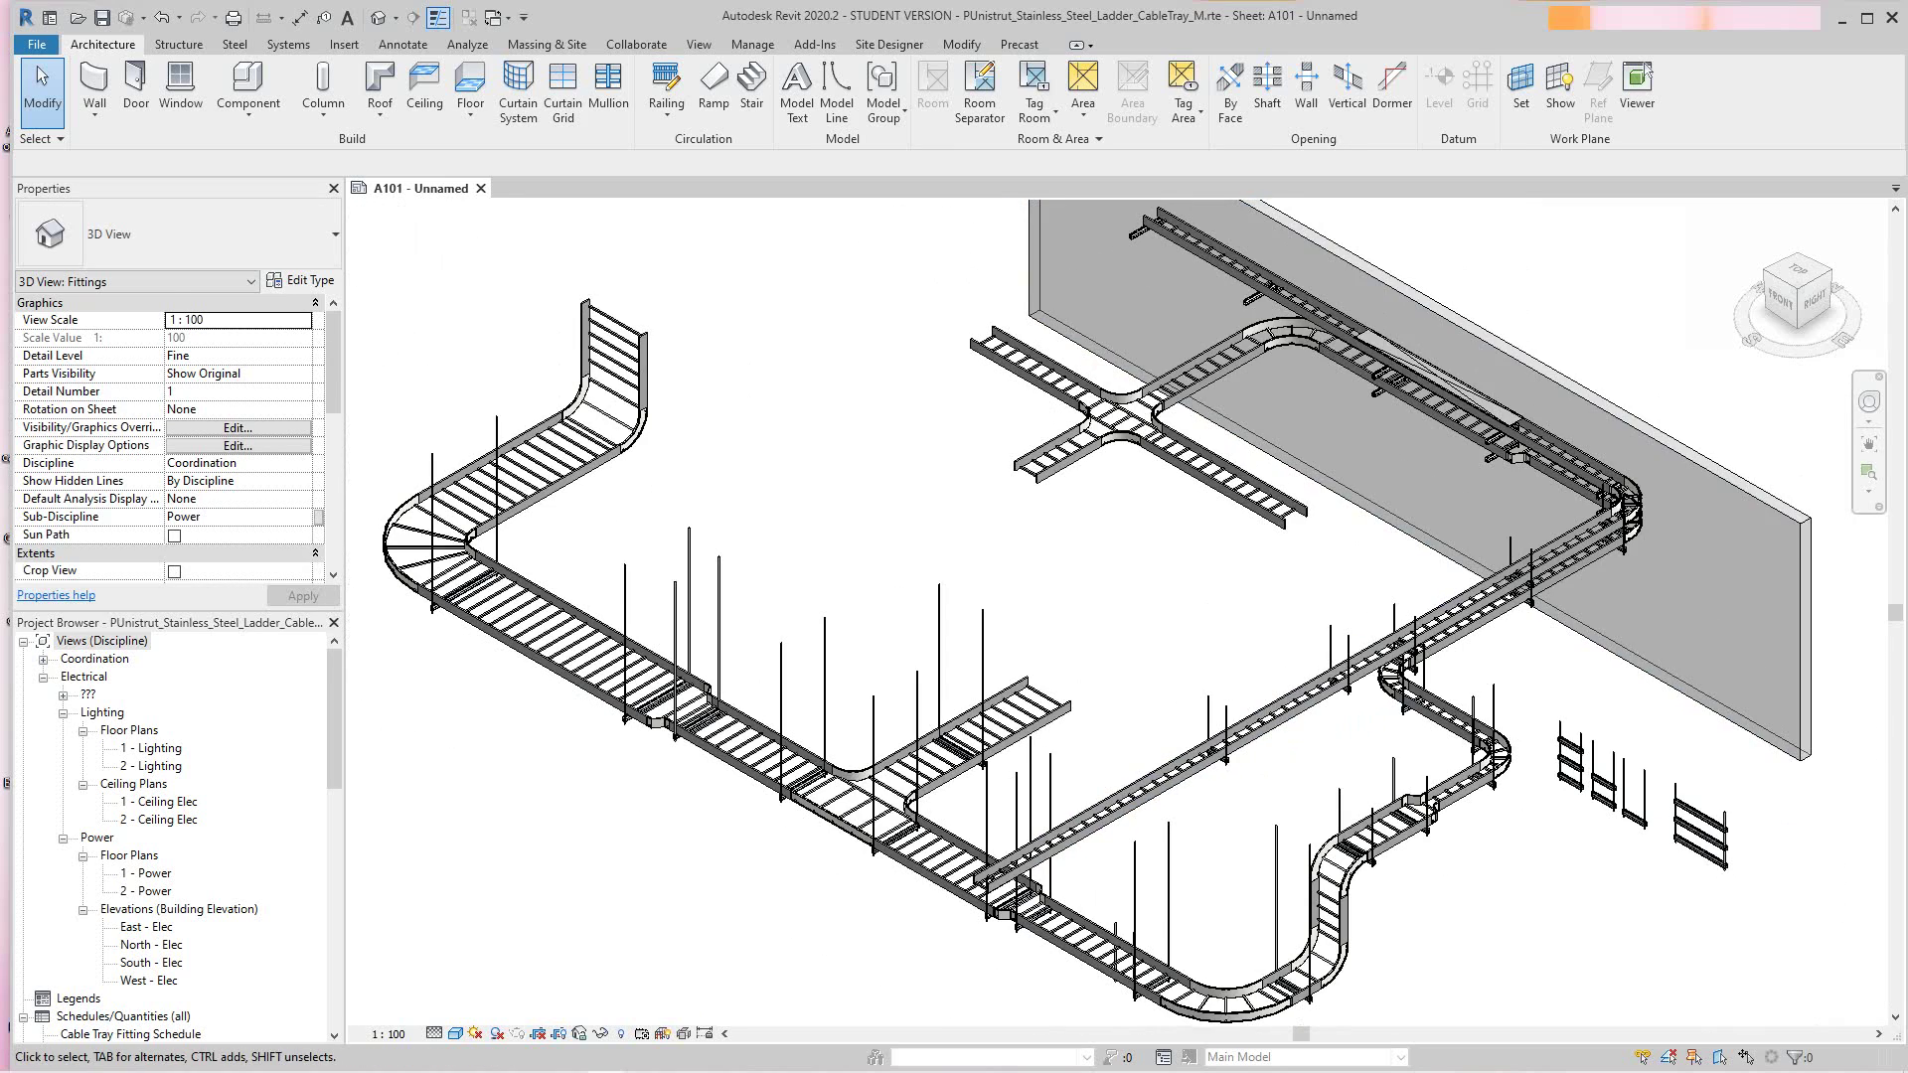
pyautogui.moveTo(1649, 685); pyautogui.dragTo(1657, 695, button='middle')
pyautogui.scroll(5, 644, 417)
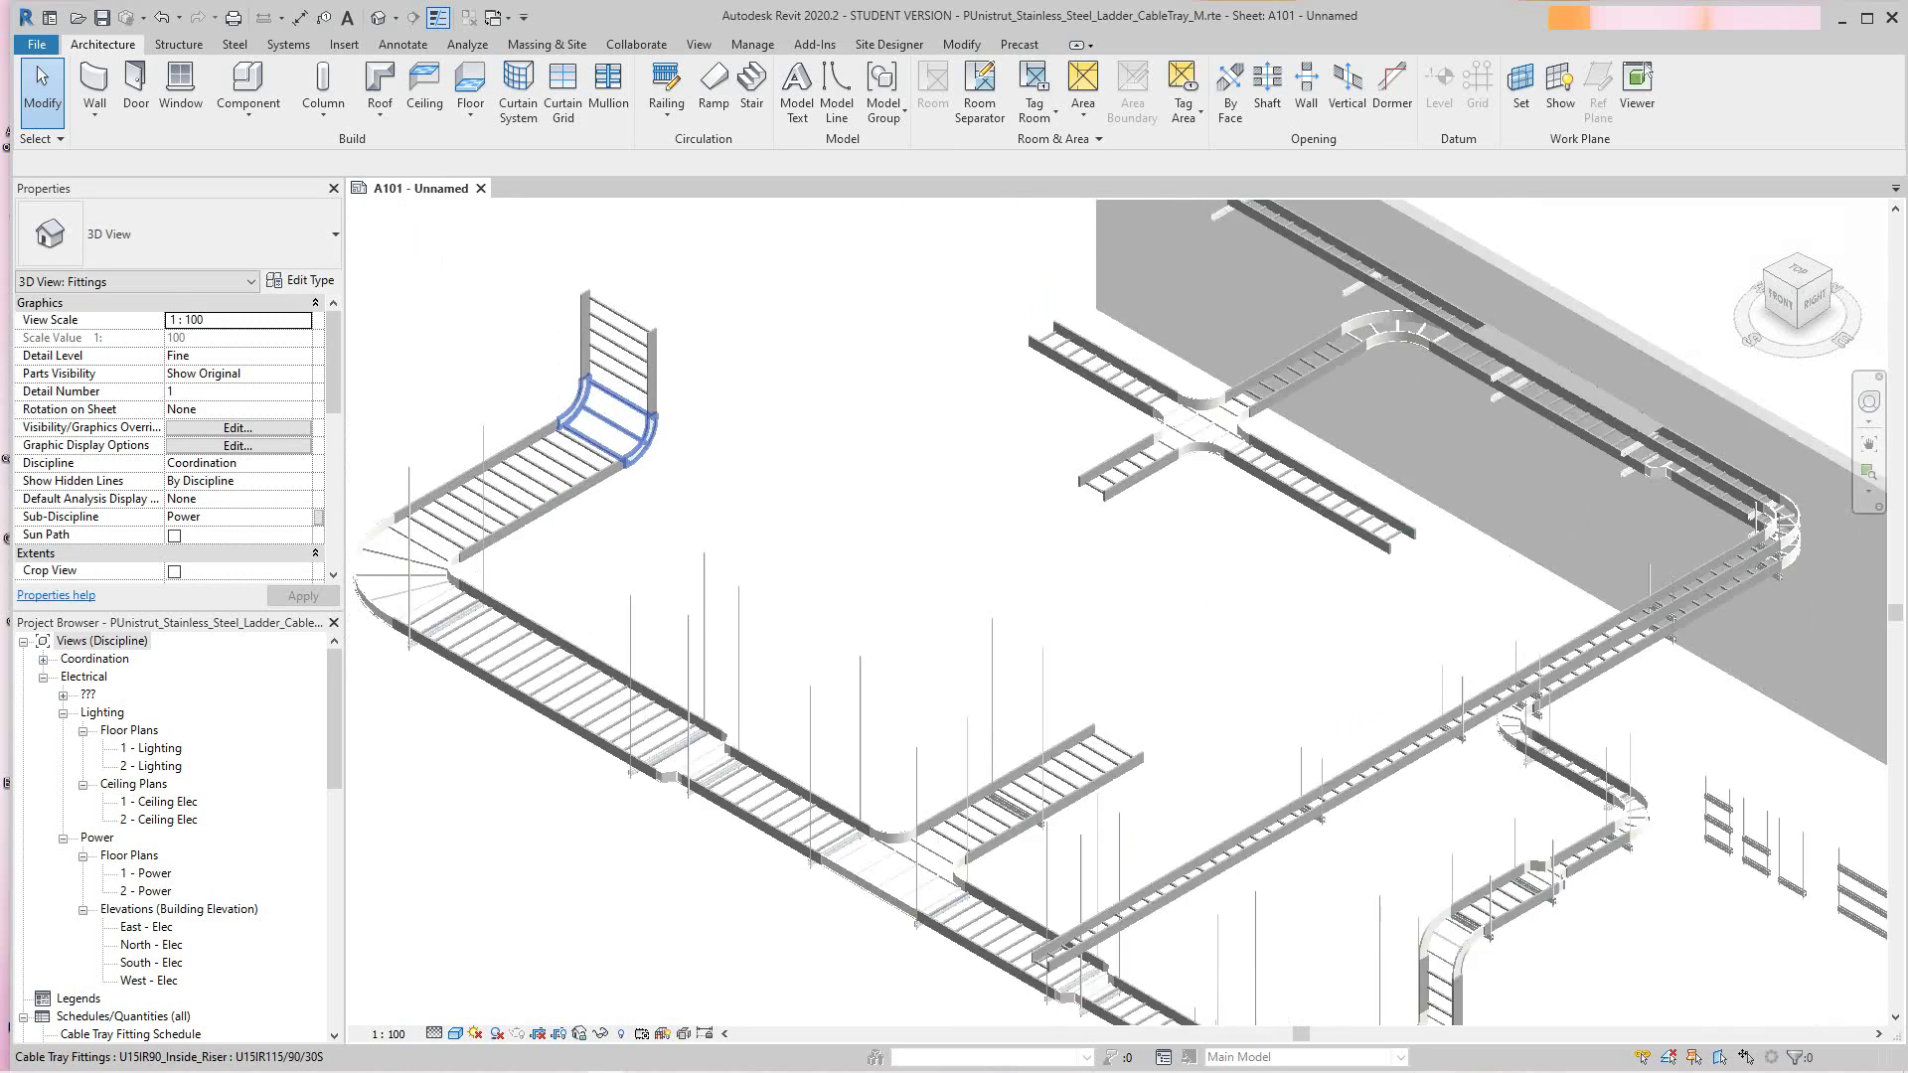
pyautogui.scroll(-4, 676, 480)
pyautogui.moveTo(675, 480); pyautogui.dragTo(675, 492, button='middle')
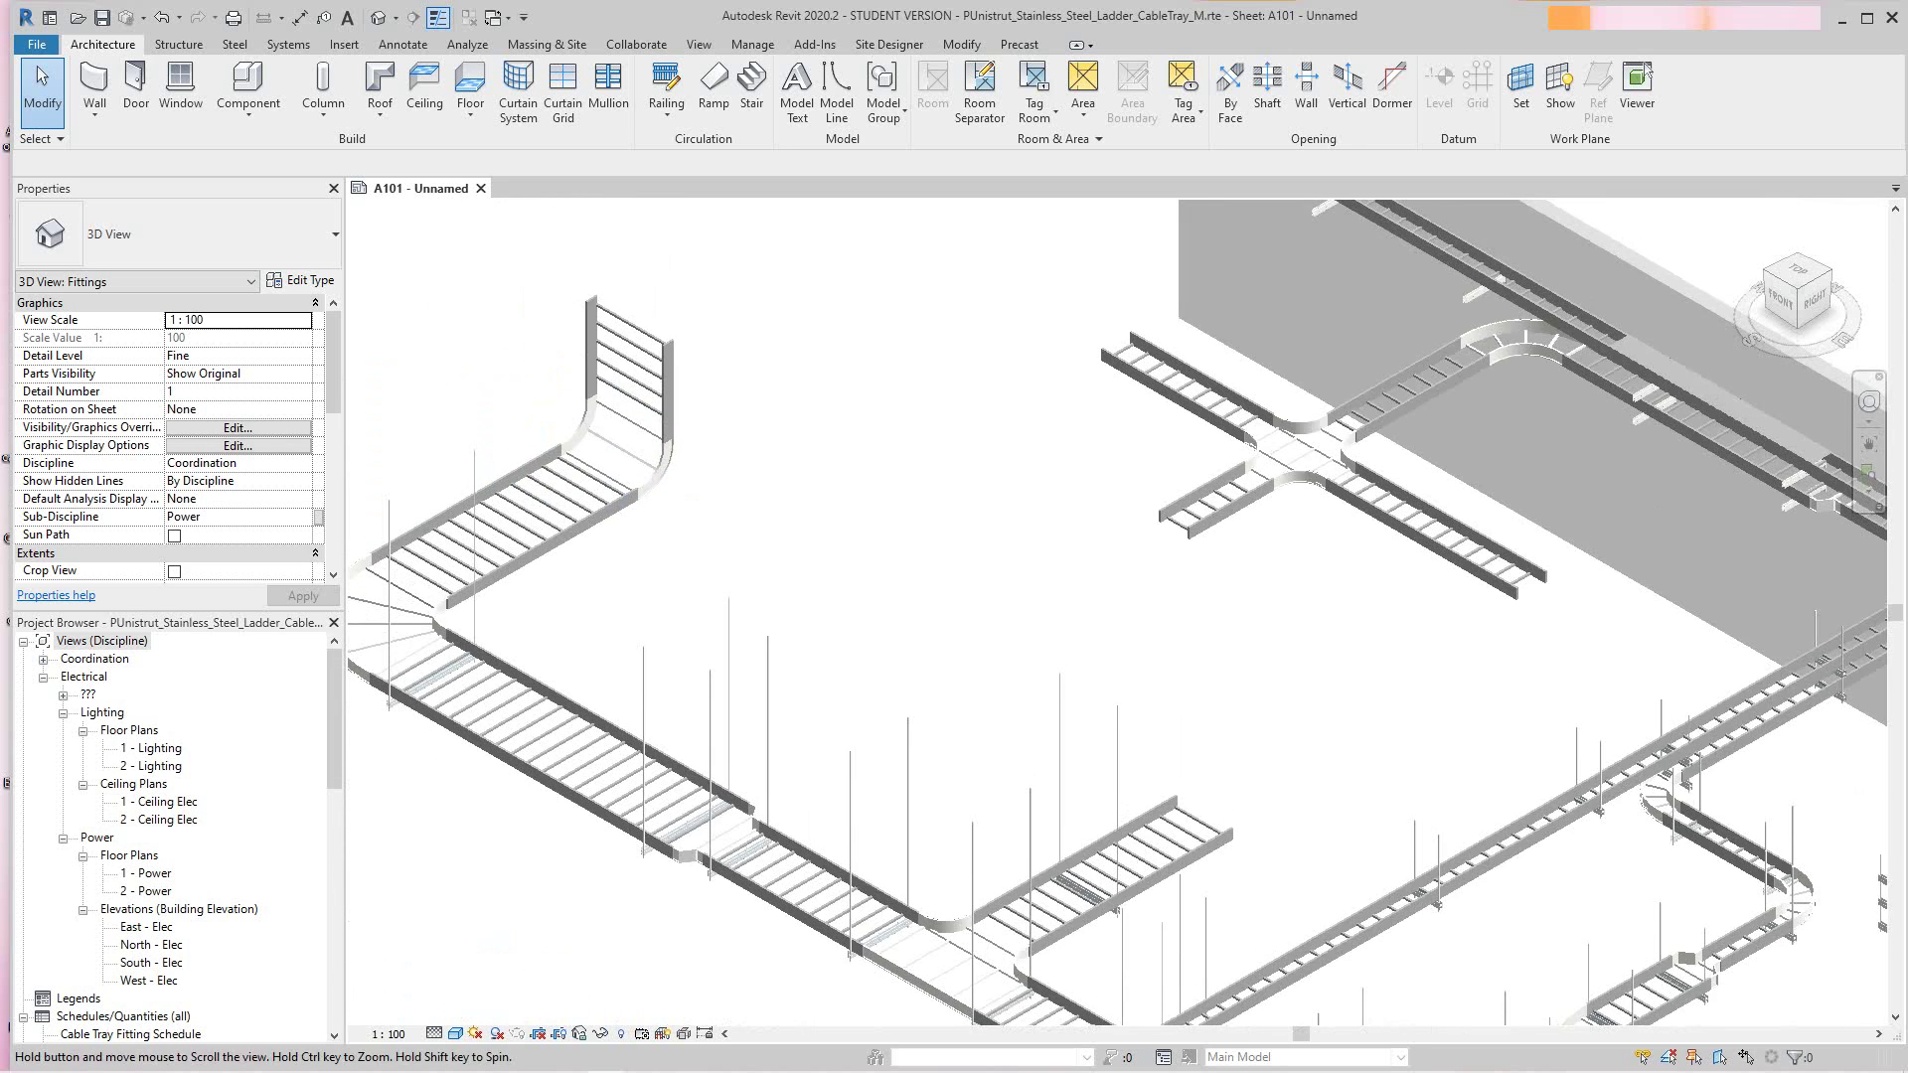
pyautogui.moveTo(646, 429); pyautogui.dragTo(609, 320, button='middle')
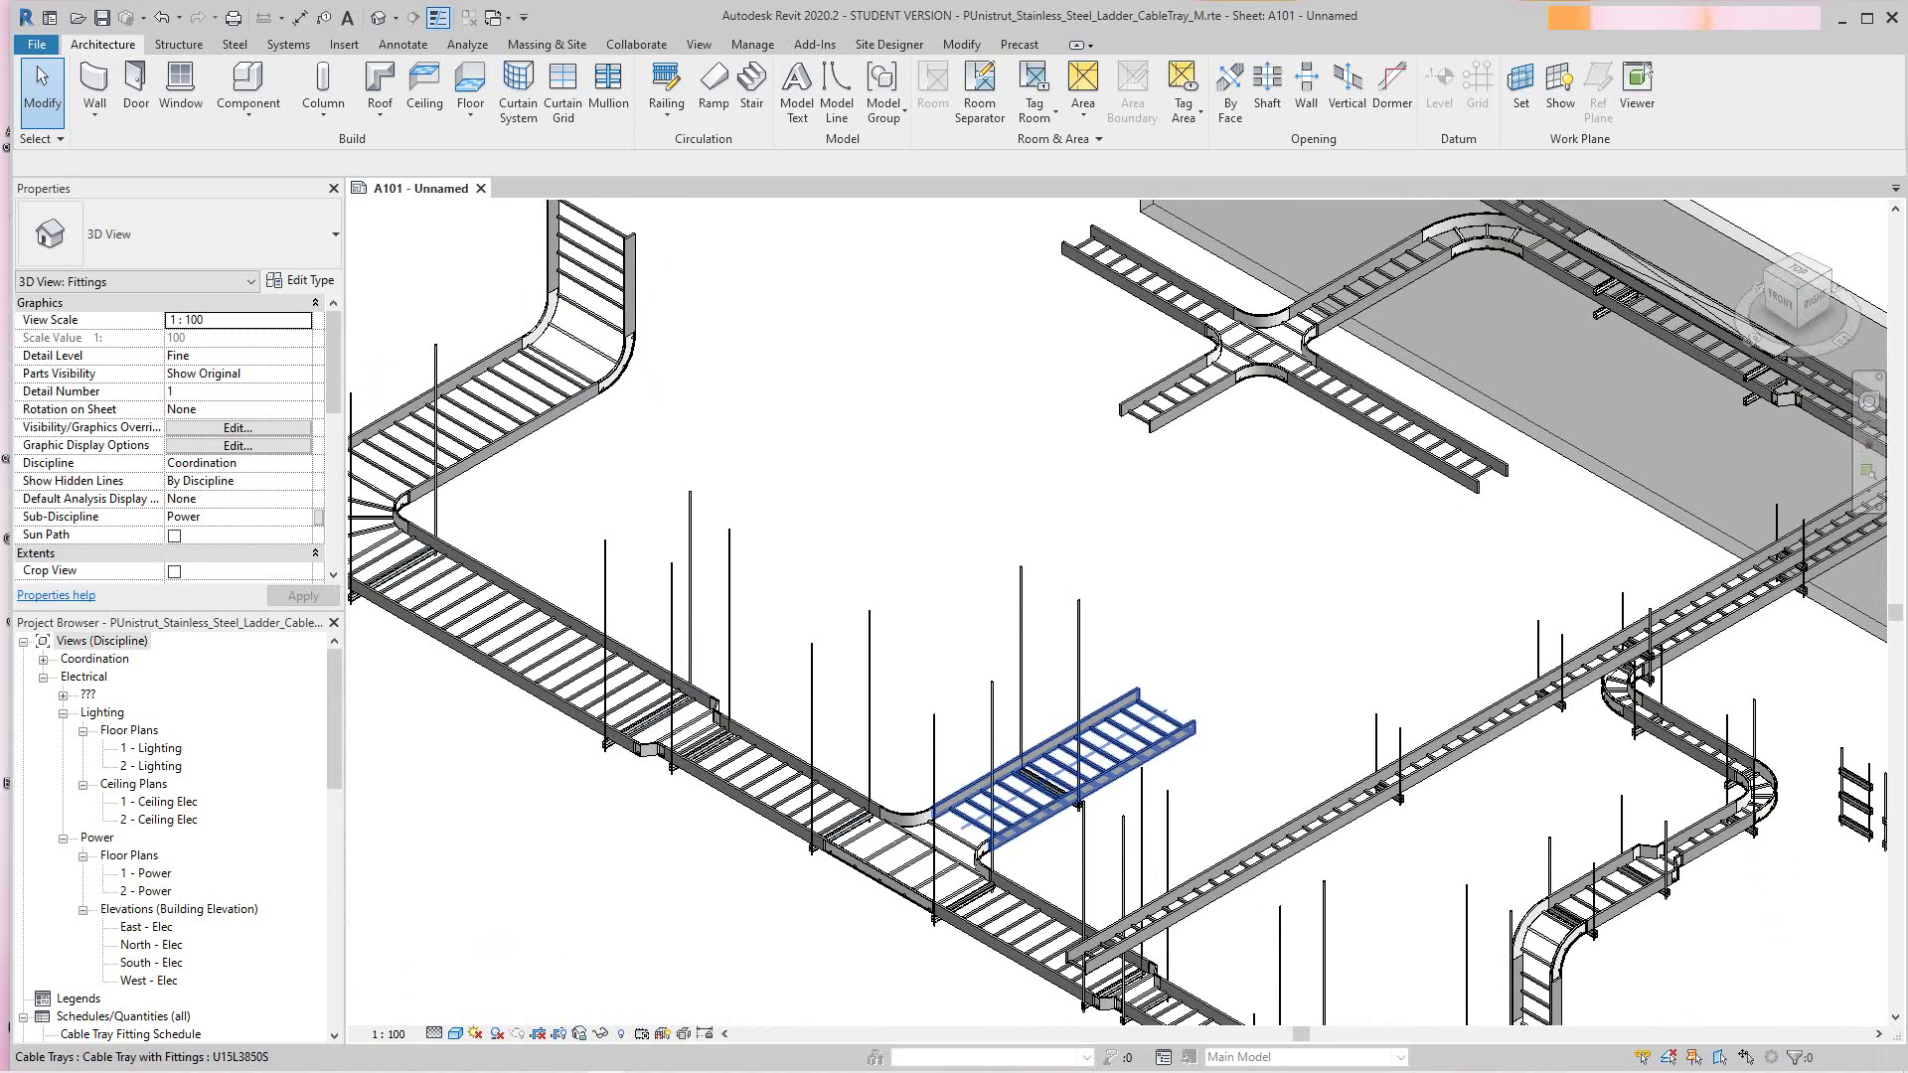
pyautogui.scroll(-2, 1143, 716)
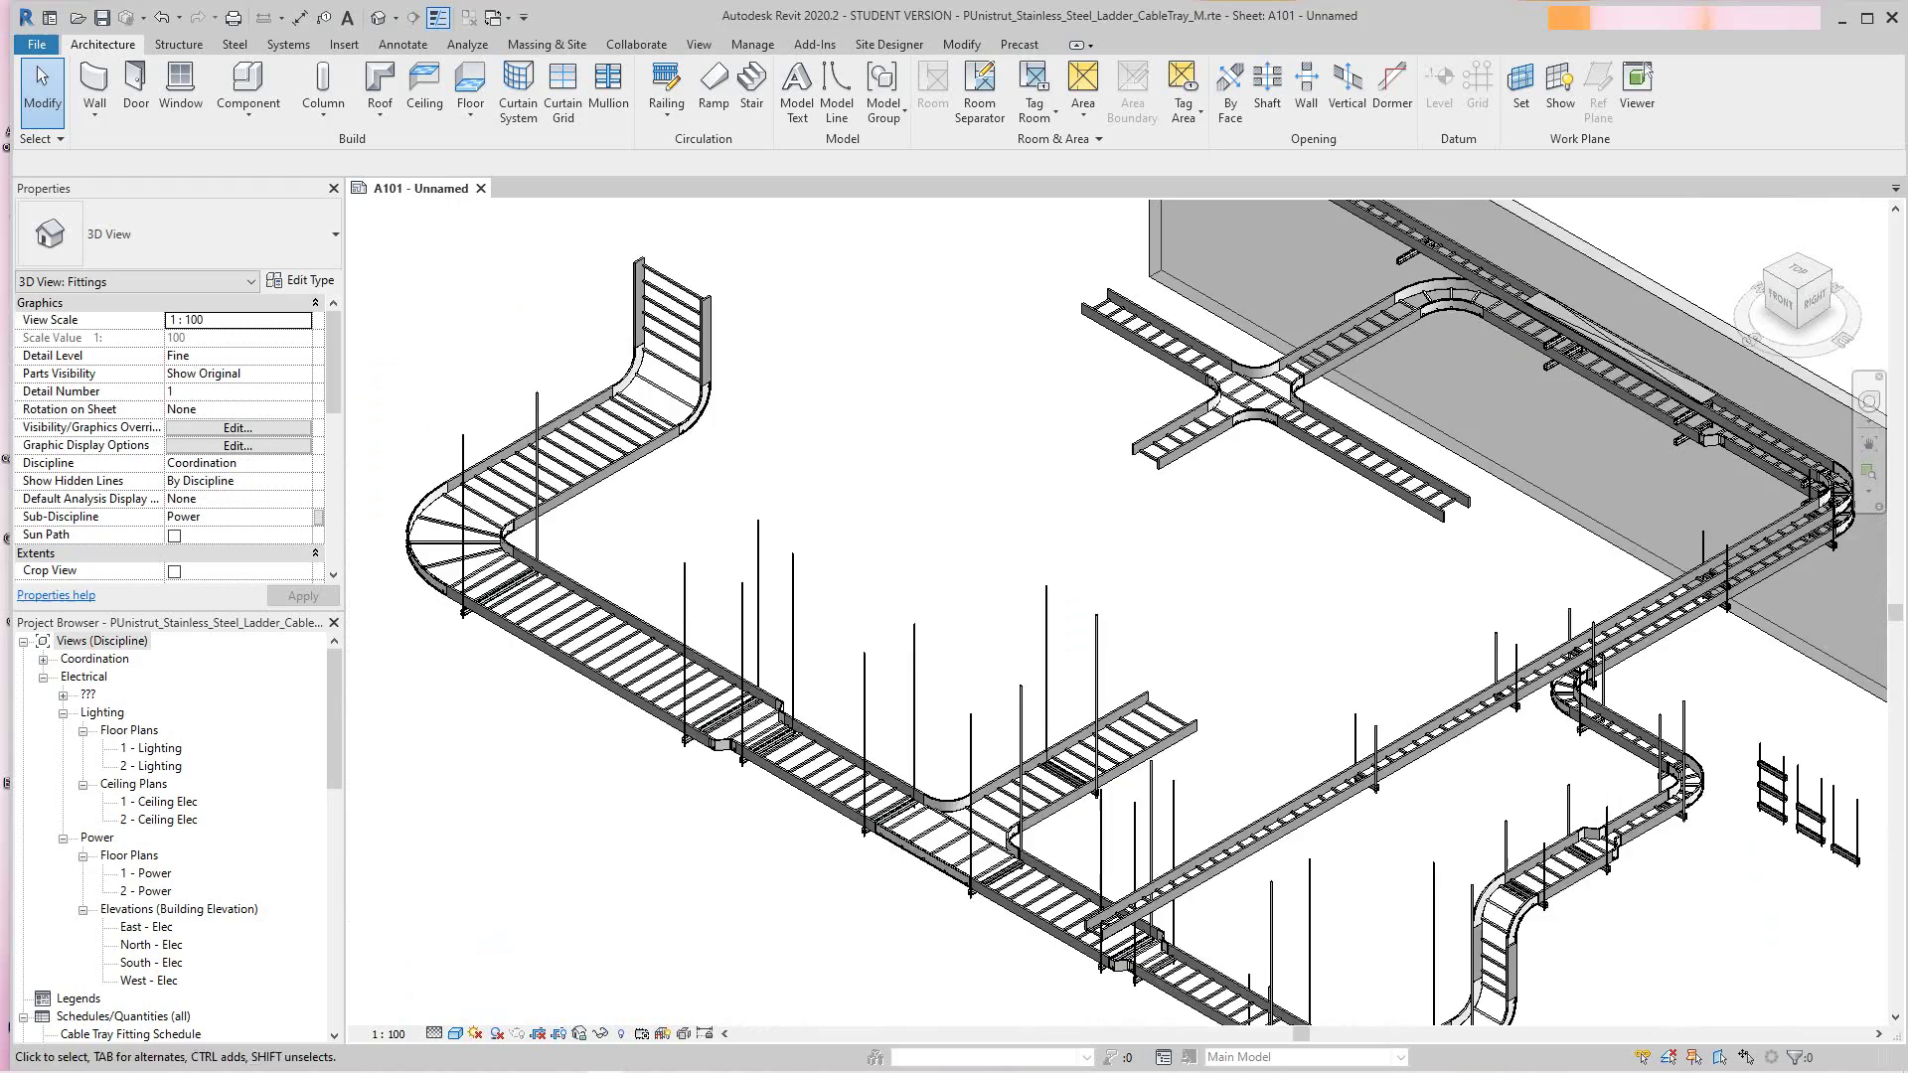
pyautogui.moveTo(1545, 874); pyautogui.dragTo(1451, 735, button='middle')
pyautogui.scroll(3, 1447, 737)
pyautogui.scroll(-3, 1361, 802)
pyautogui.moveTo(1361, 802); pyautogui.dragTo(1395, 739, button='middle')
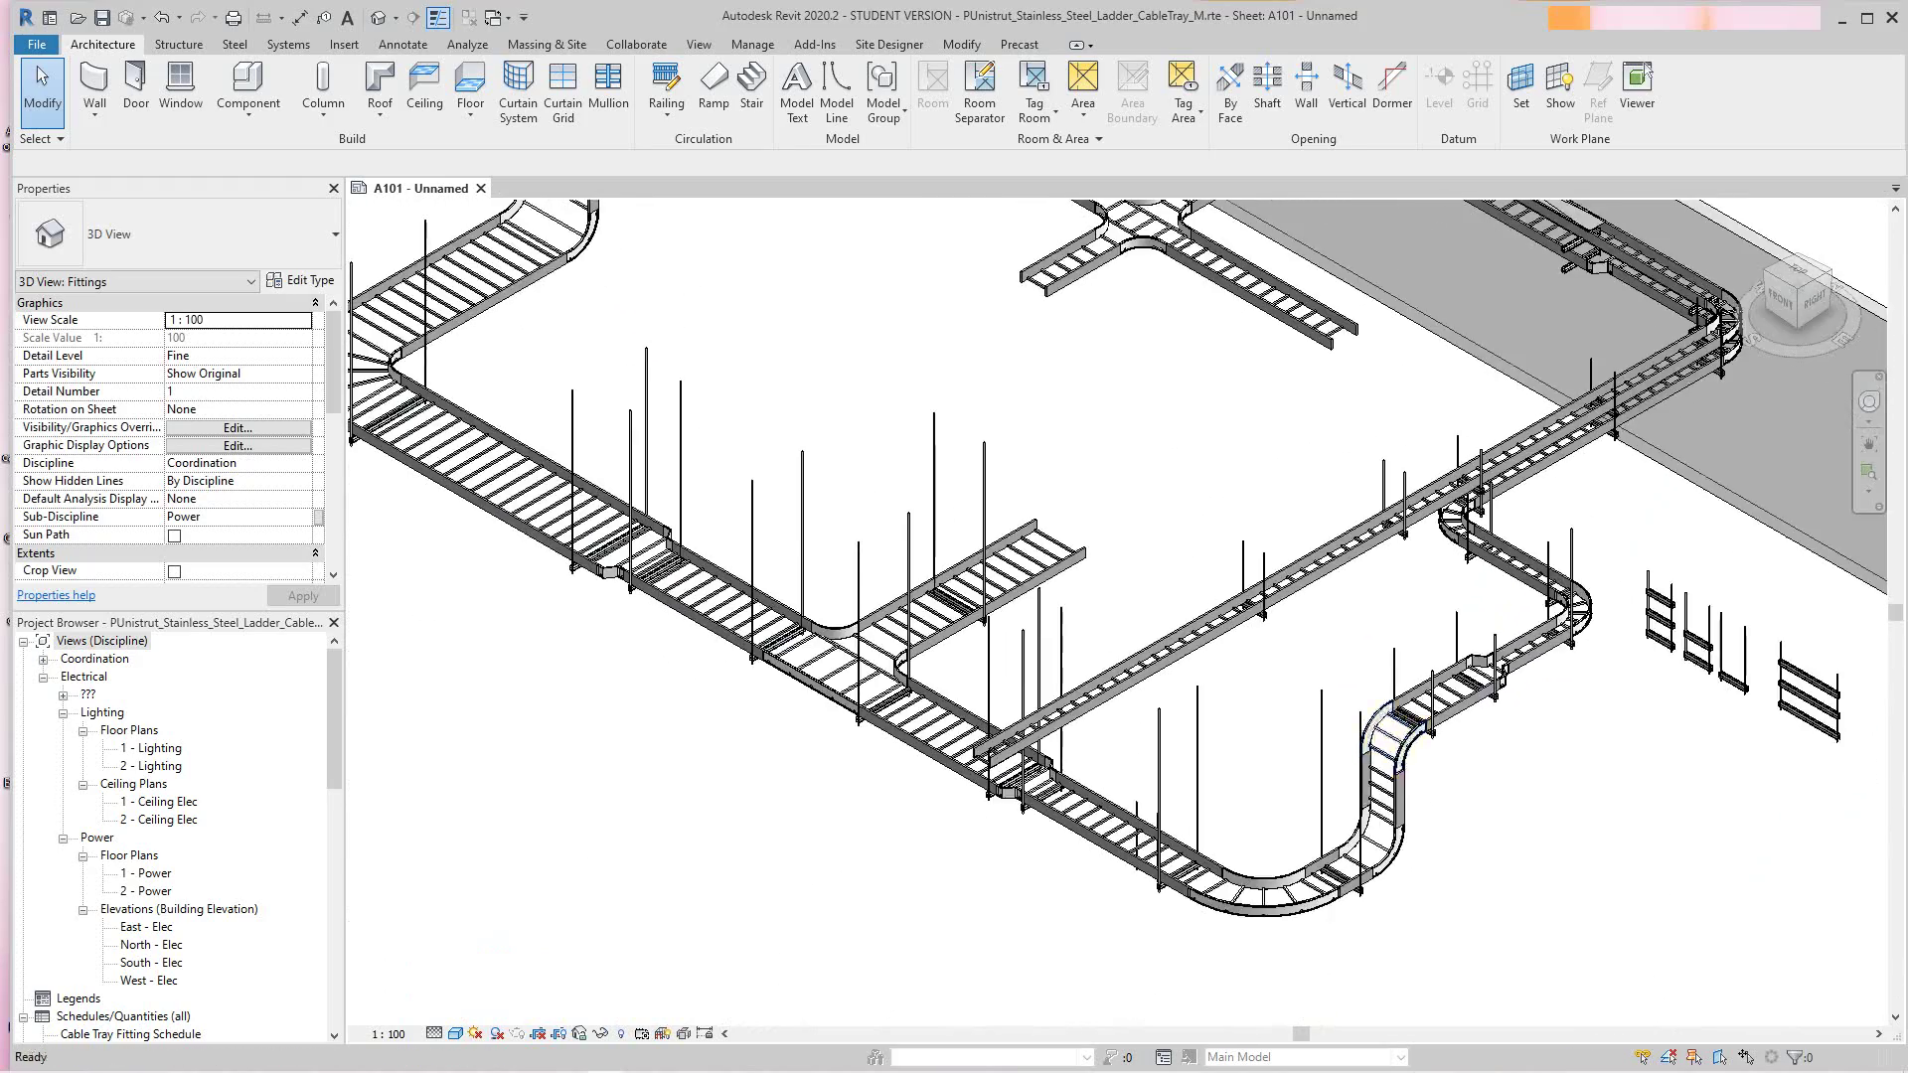
# Step: Inspect the full ladder network from the lower bends to the wall-mounted runs and their supports
pyautogui.scroll(1, 1264, 902)
pyautogui.scroll(1, 1157, 884)
pyautogui.moveTo(1158, 884); pyautogui.dragTo(1188, 966, button='middle')
pyautogui.scroll(-3, 805, 757)
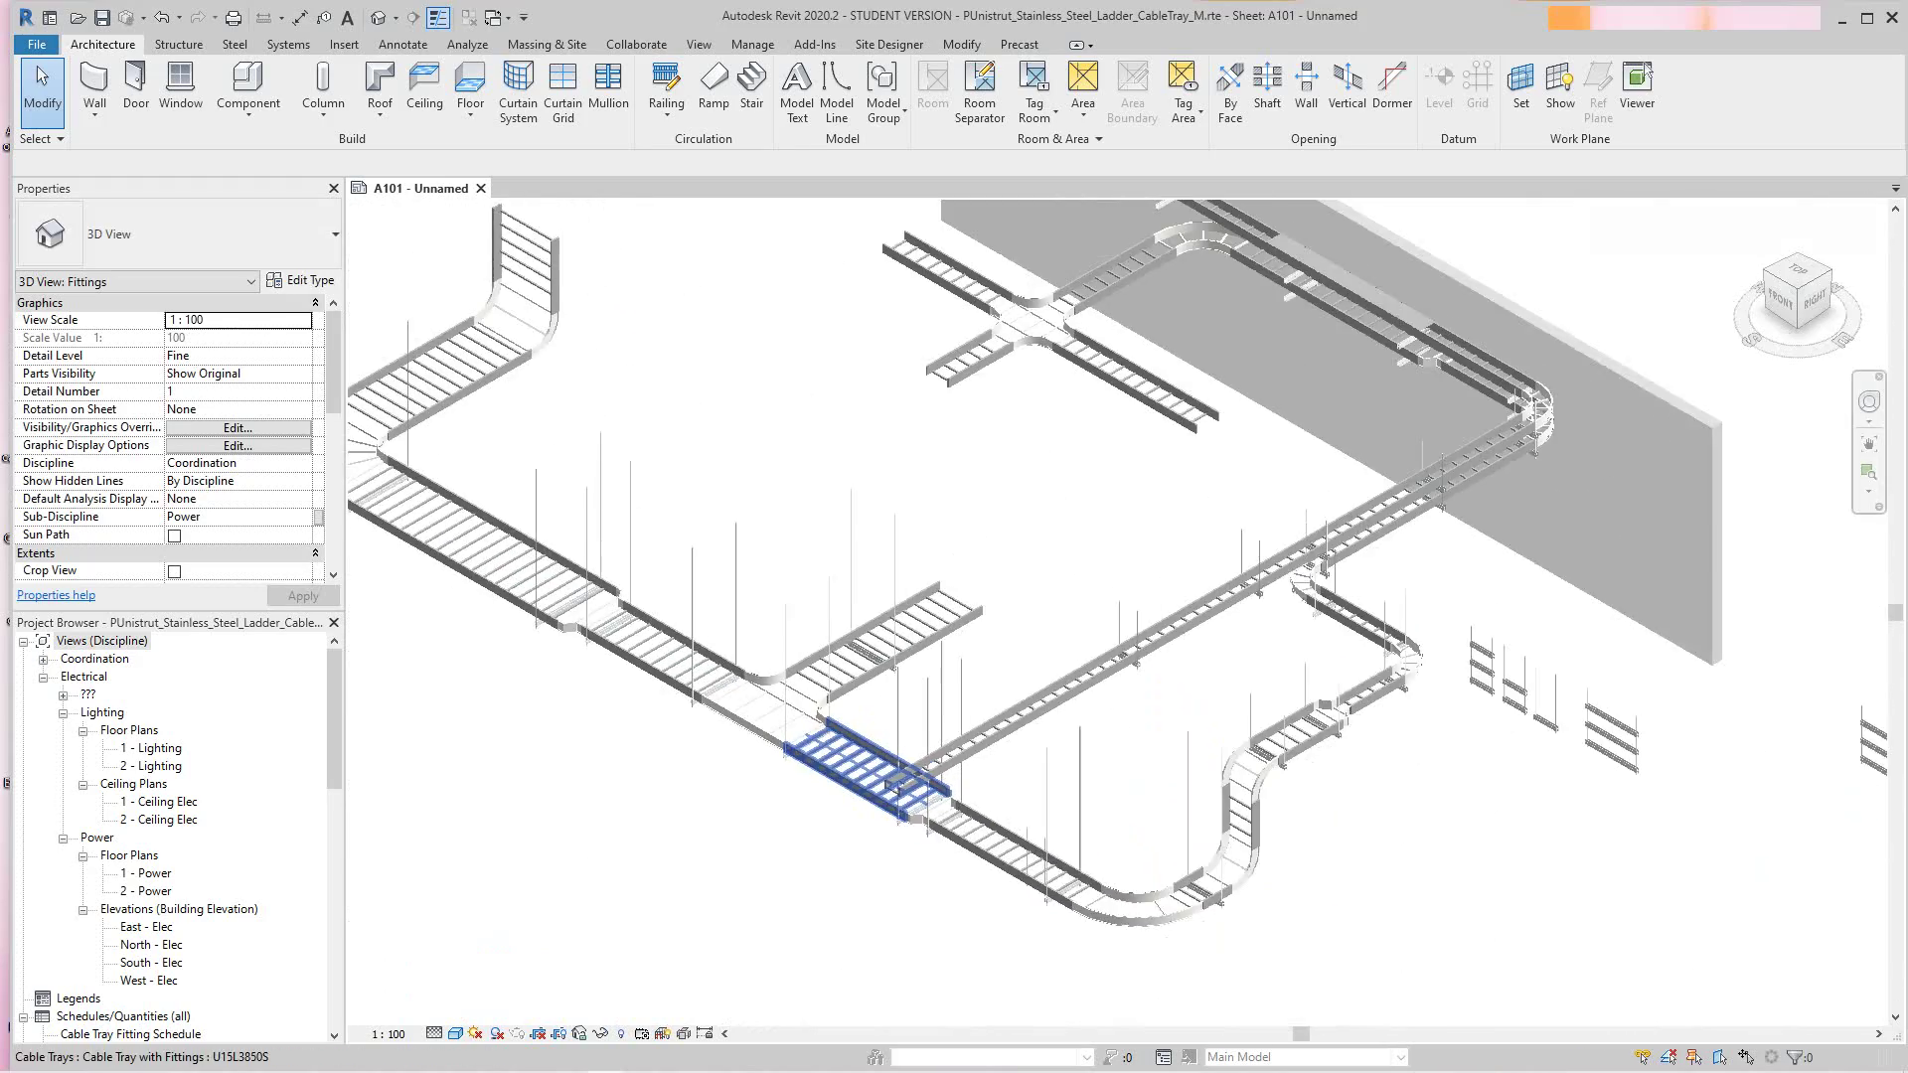
pyautogui.moveTo(894, 777); pyautogui.dragTo(922, 834, button='middle')
pyautogui.moveTo(1021, 506); pyautogui.dragTo(1006, 616, button='middle')
pyautogui.scroll(-1, 983, 695)
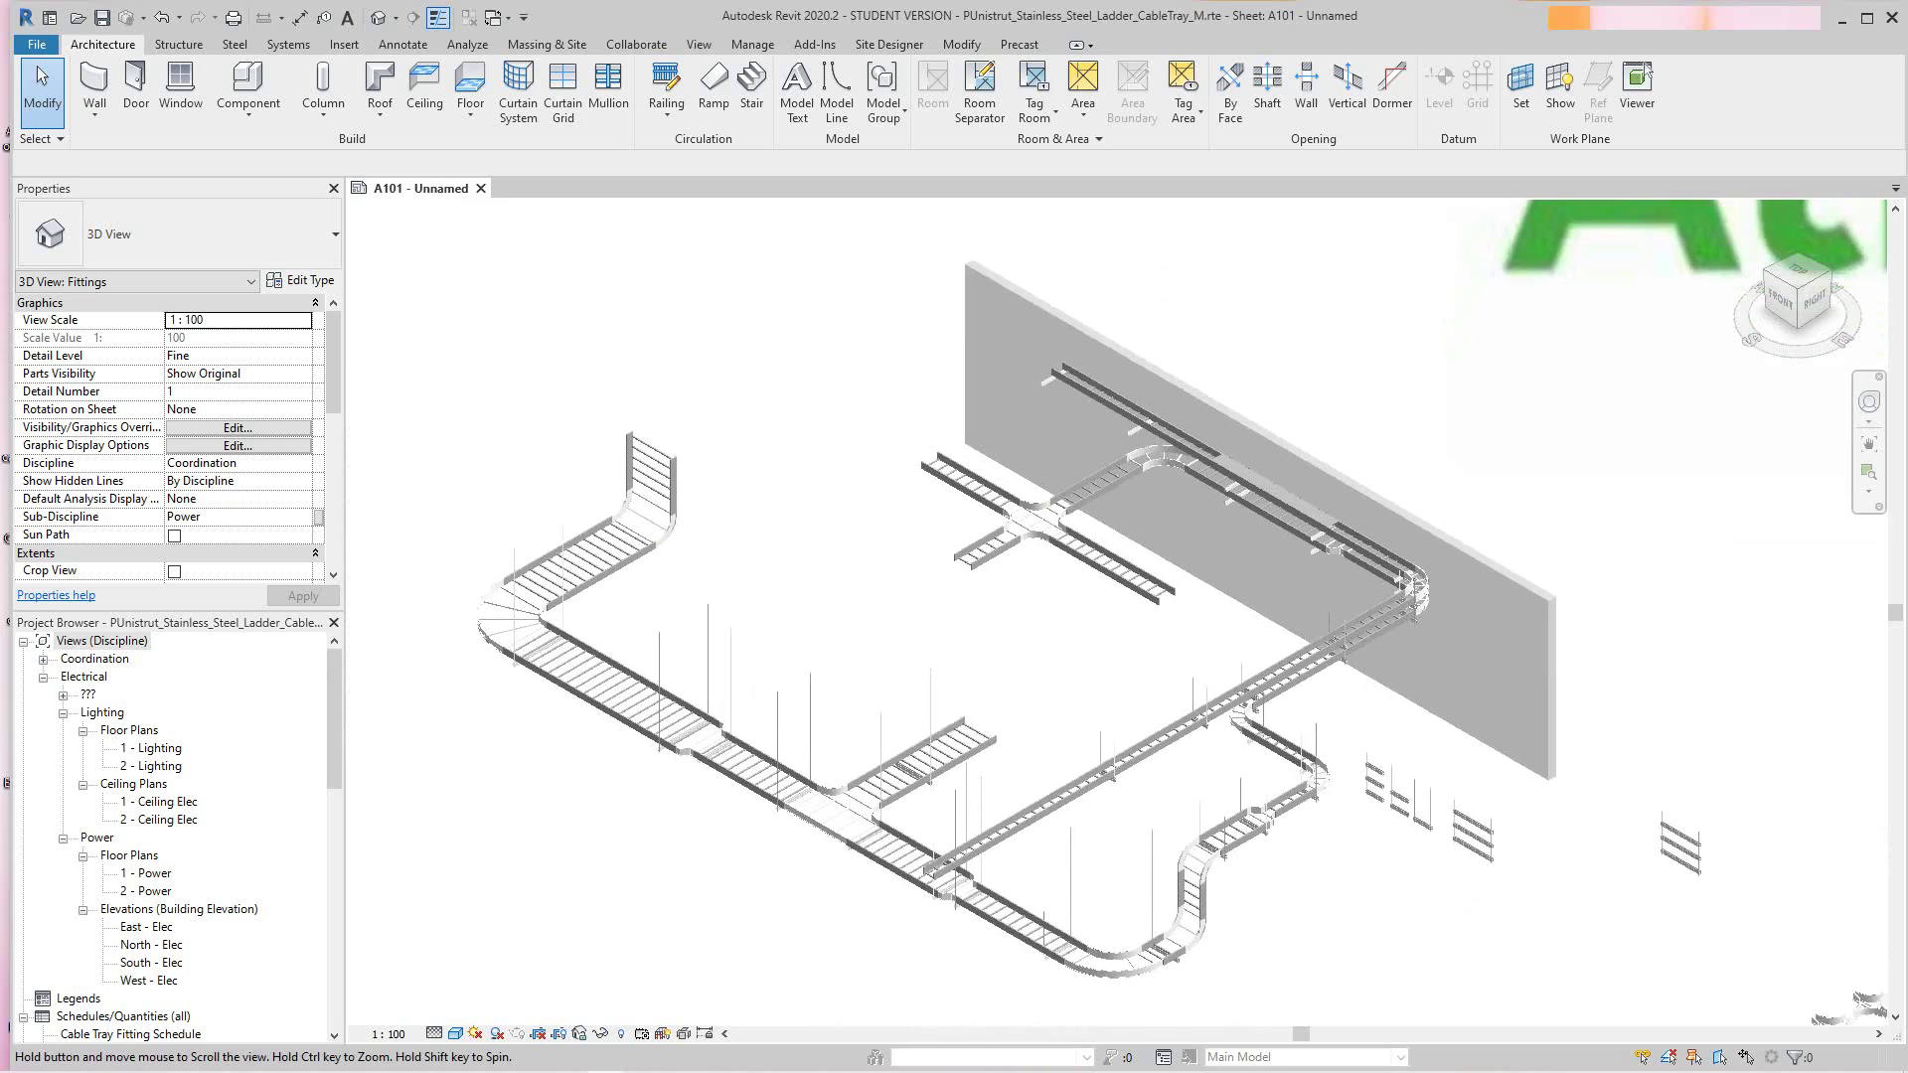
pyautogui.moveTo(1001, 693); pyautogui.dragTo(1081, 576, button='middle')
pyautogui.scroll(4, 1081, 576)
pyautogui.scroll(-2, 1078, 578)
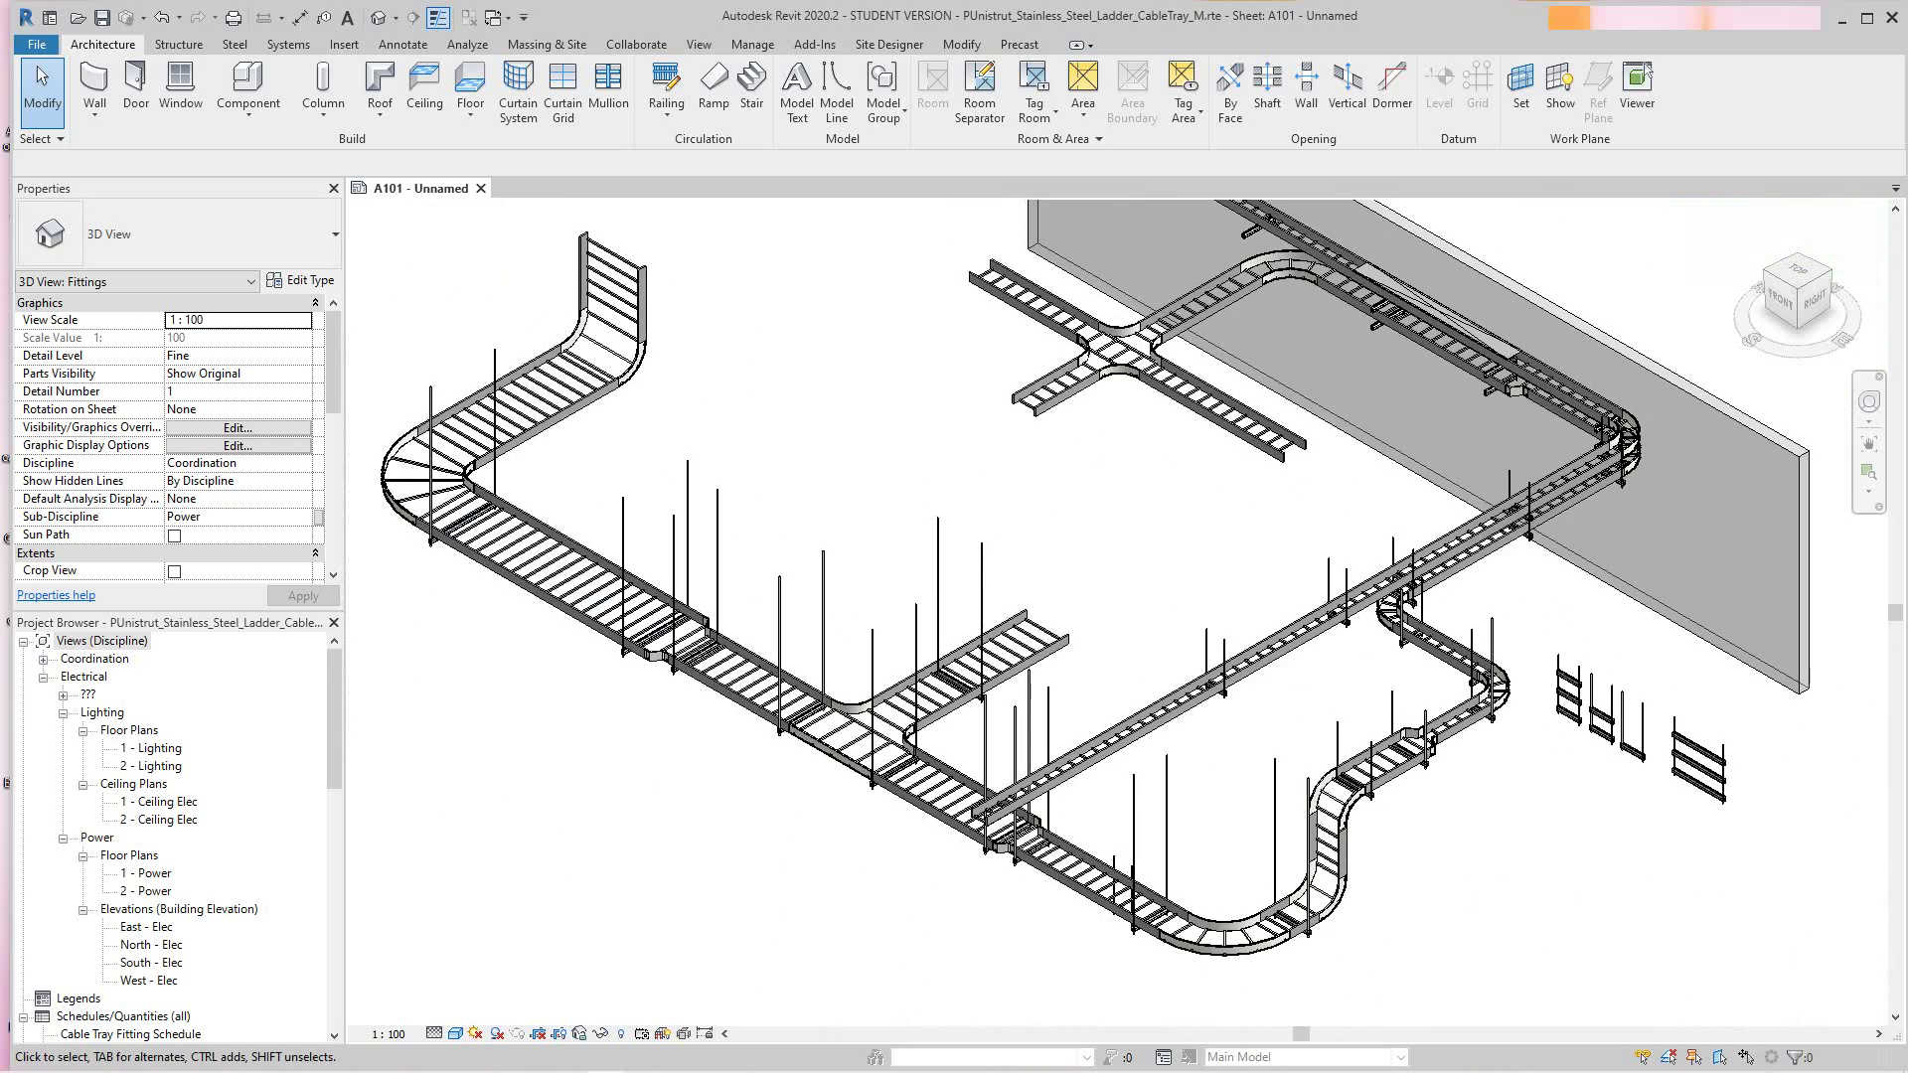
pyautogui.moveTo(1407, 745); pyautogui.dragTo(1381, 780, button='middle')
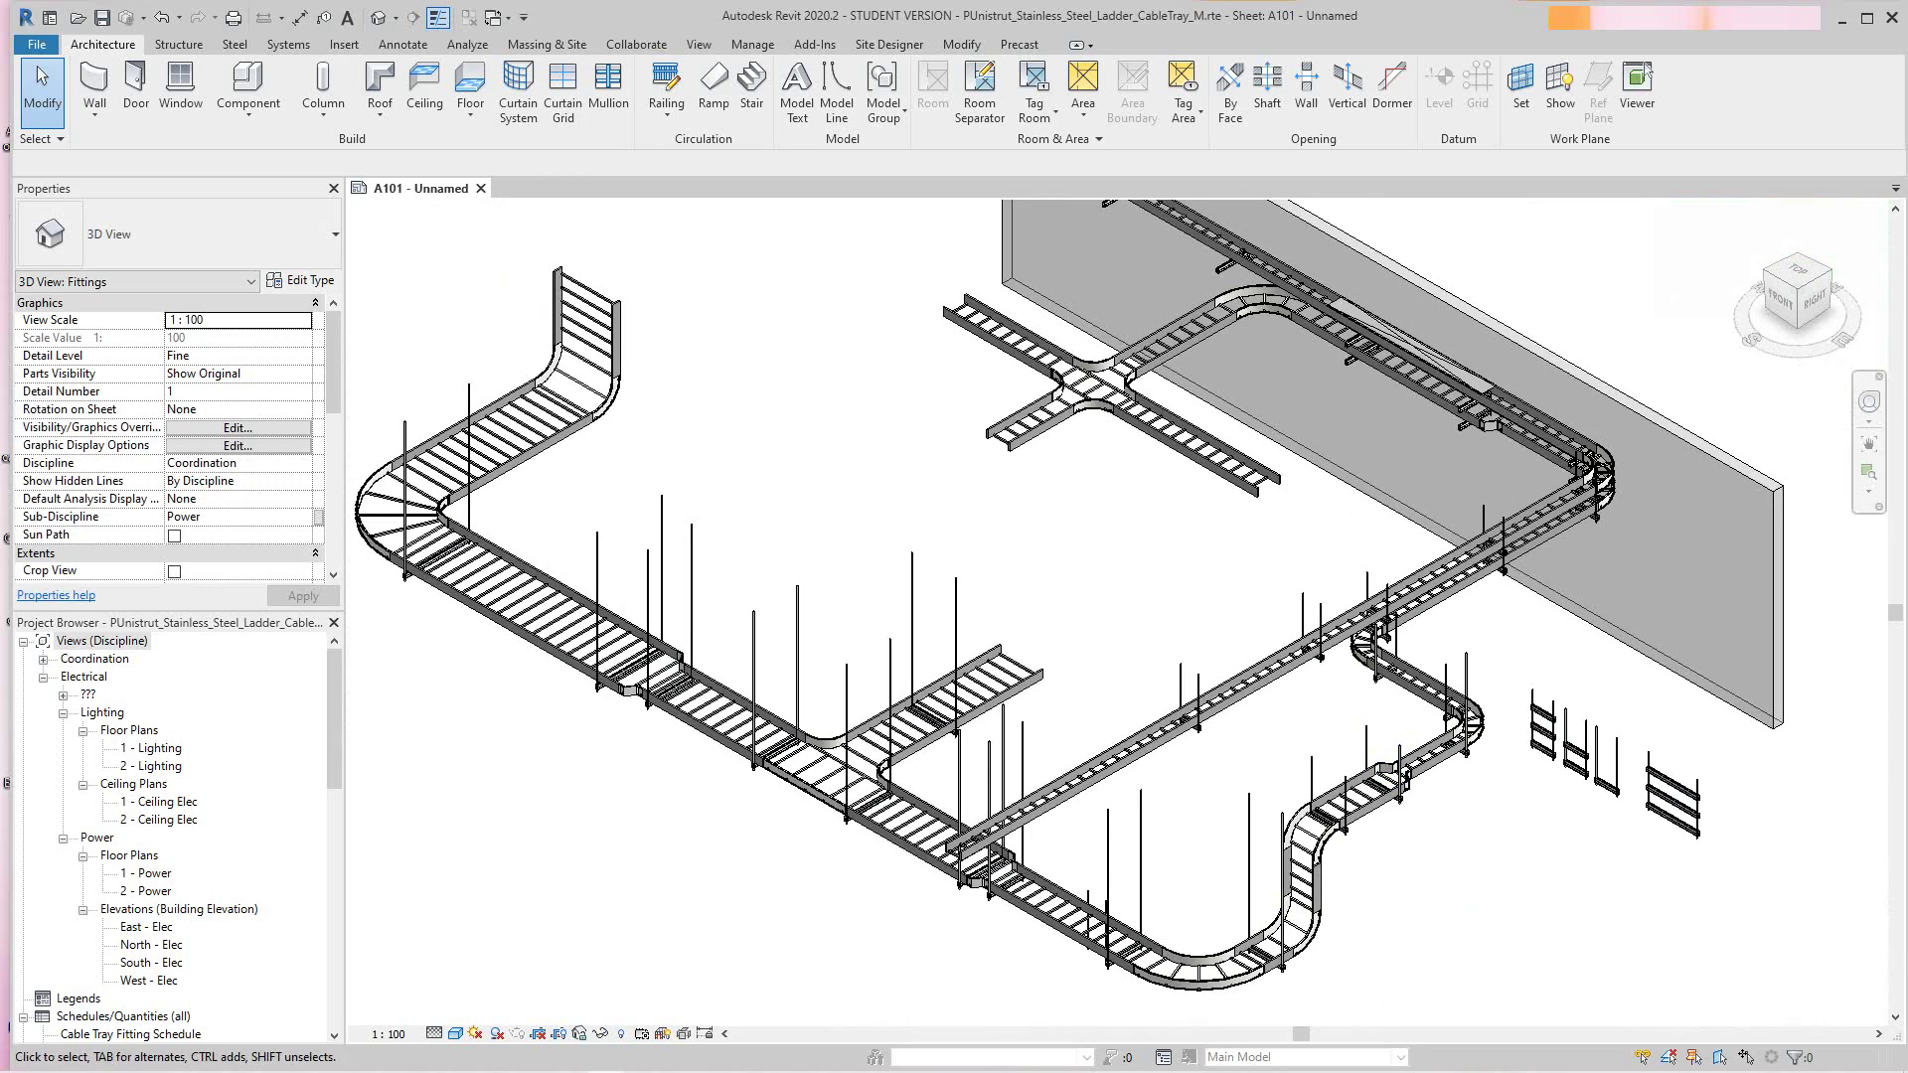
# Step: Examine the channel hangers supporting the diagonal ladder, the stacked double run and the adjoining horizontal bends up close
pyautogui.scroll(3, 1189, 714)
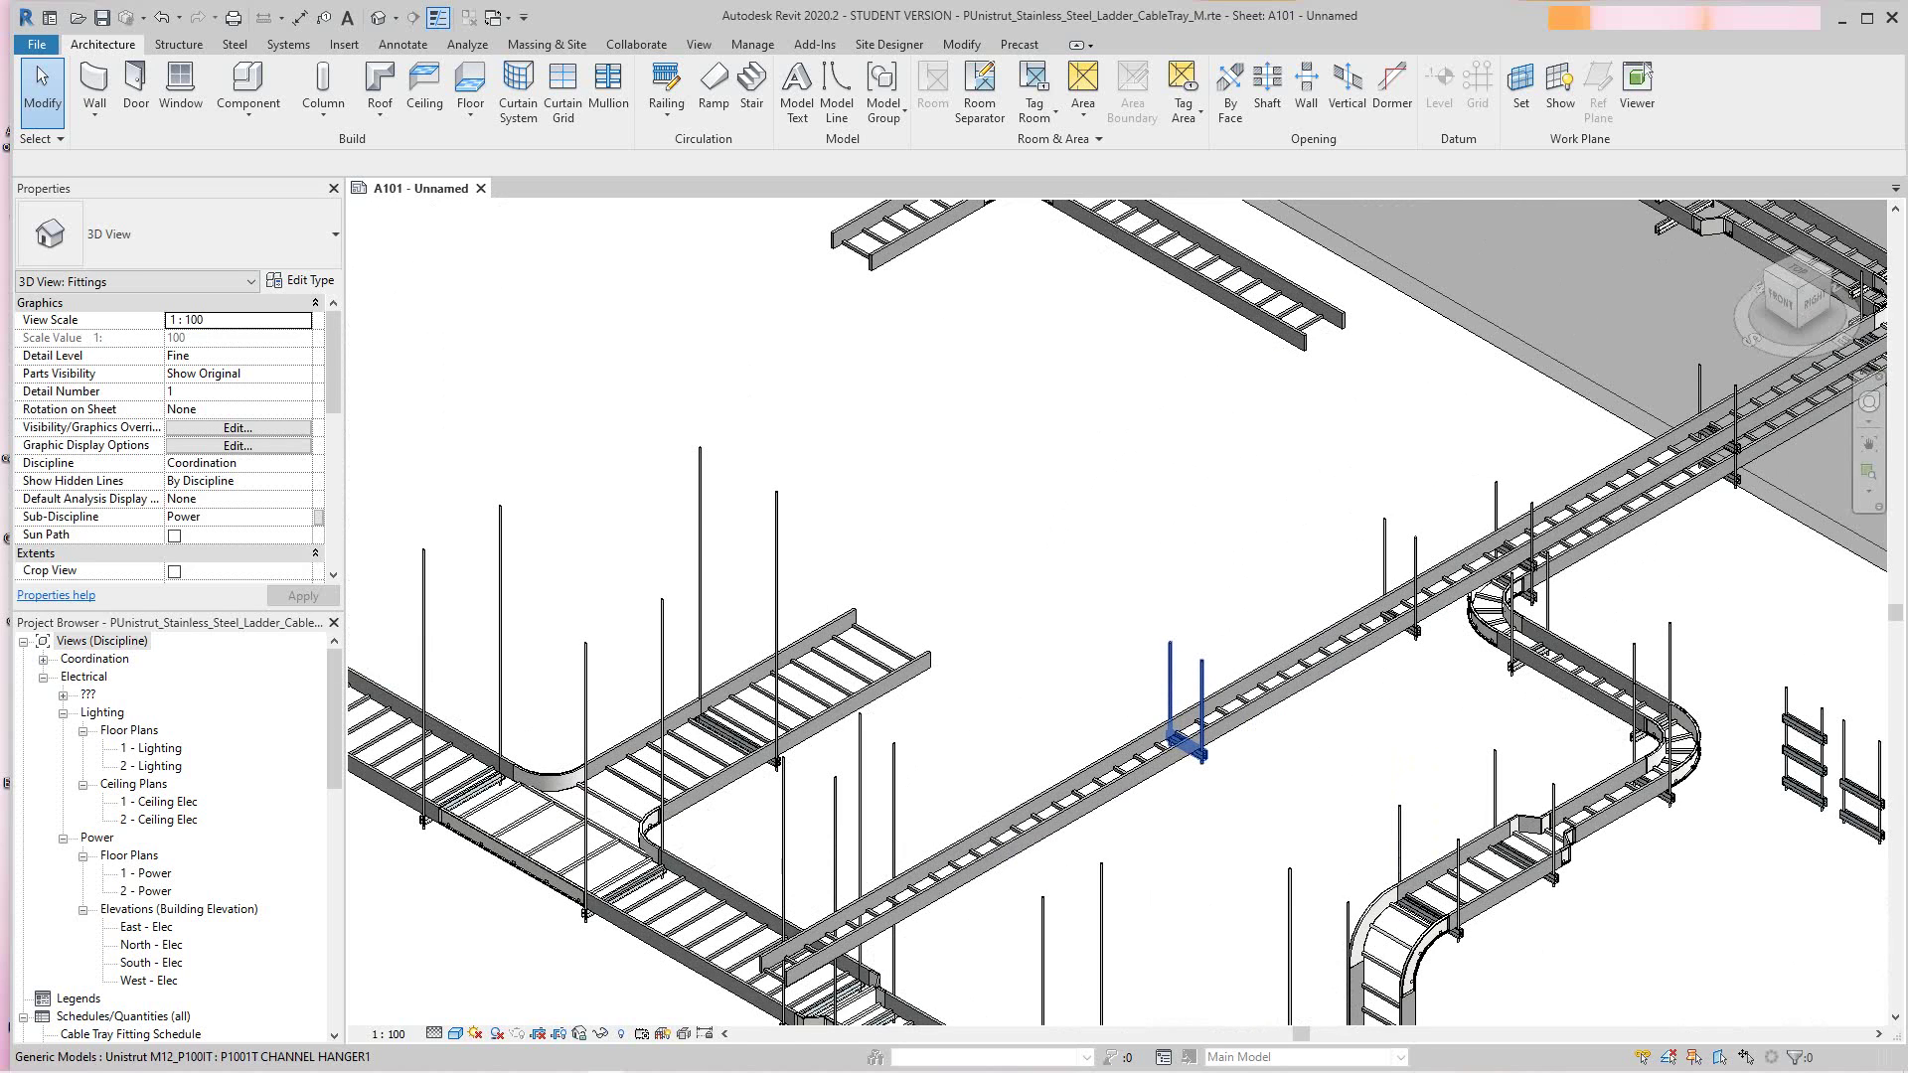
pyautogui.moveTo(1409, 815); pyautogui.dragTo(1366, 735, button='middle')
pyautogui.scroll(-1, 1366, 735)
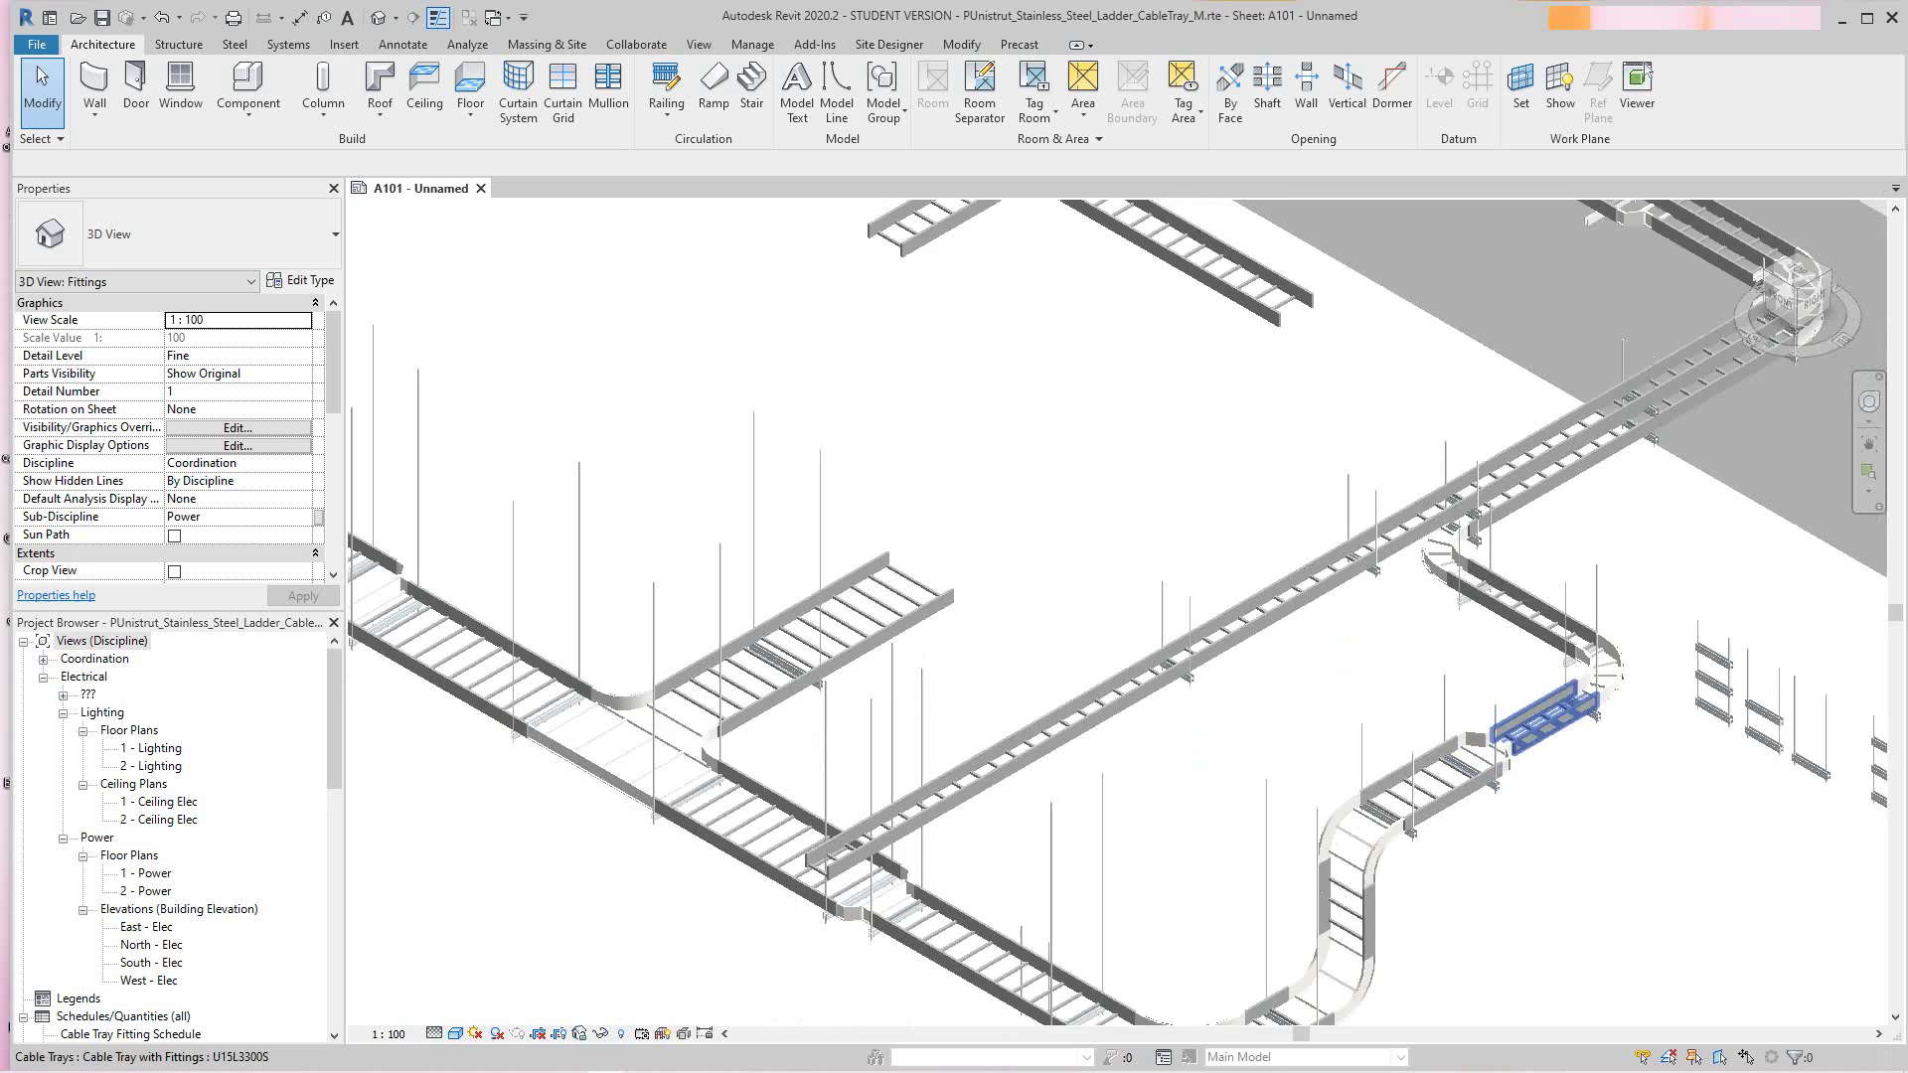
pyautogui.moveTo(1546, 732); pyautogui.dragTo(1142, 717, button='middle')
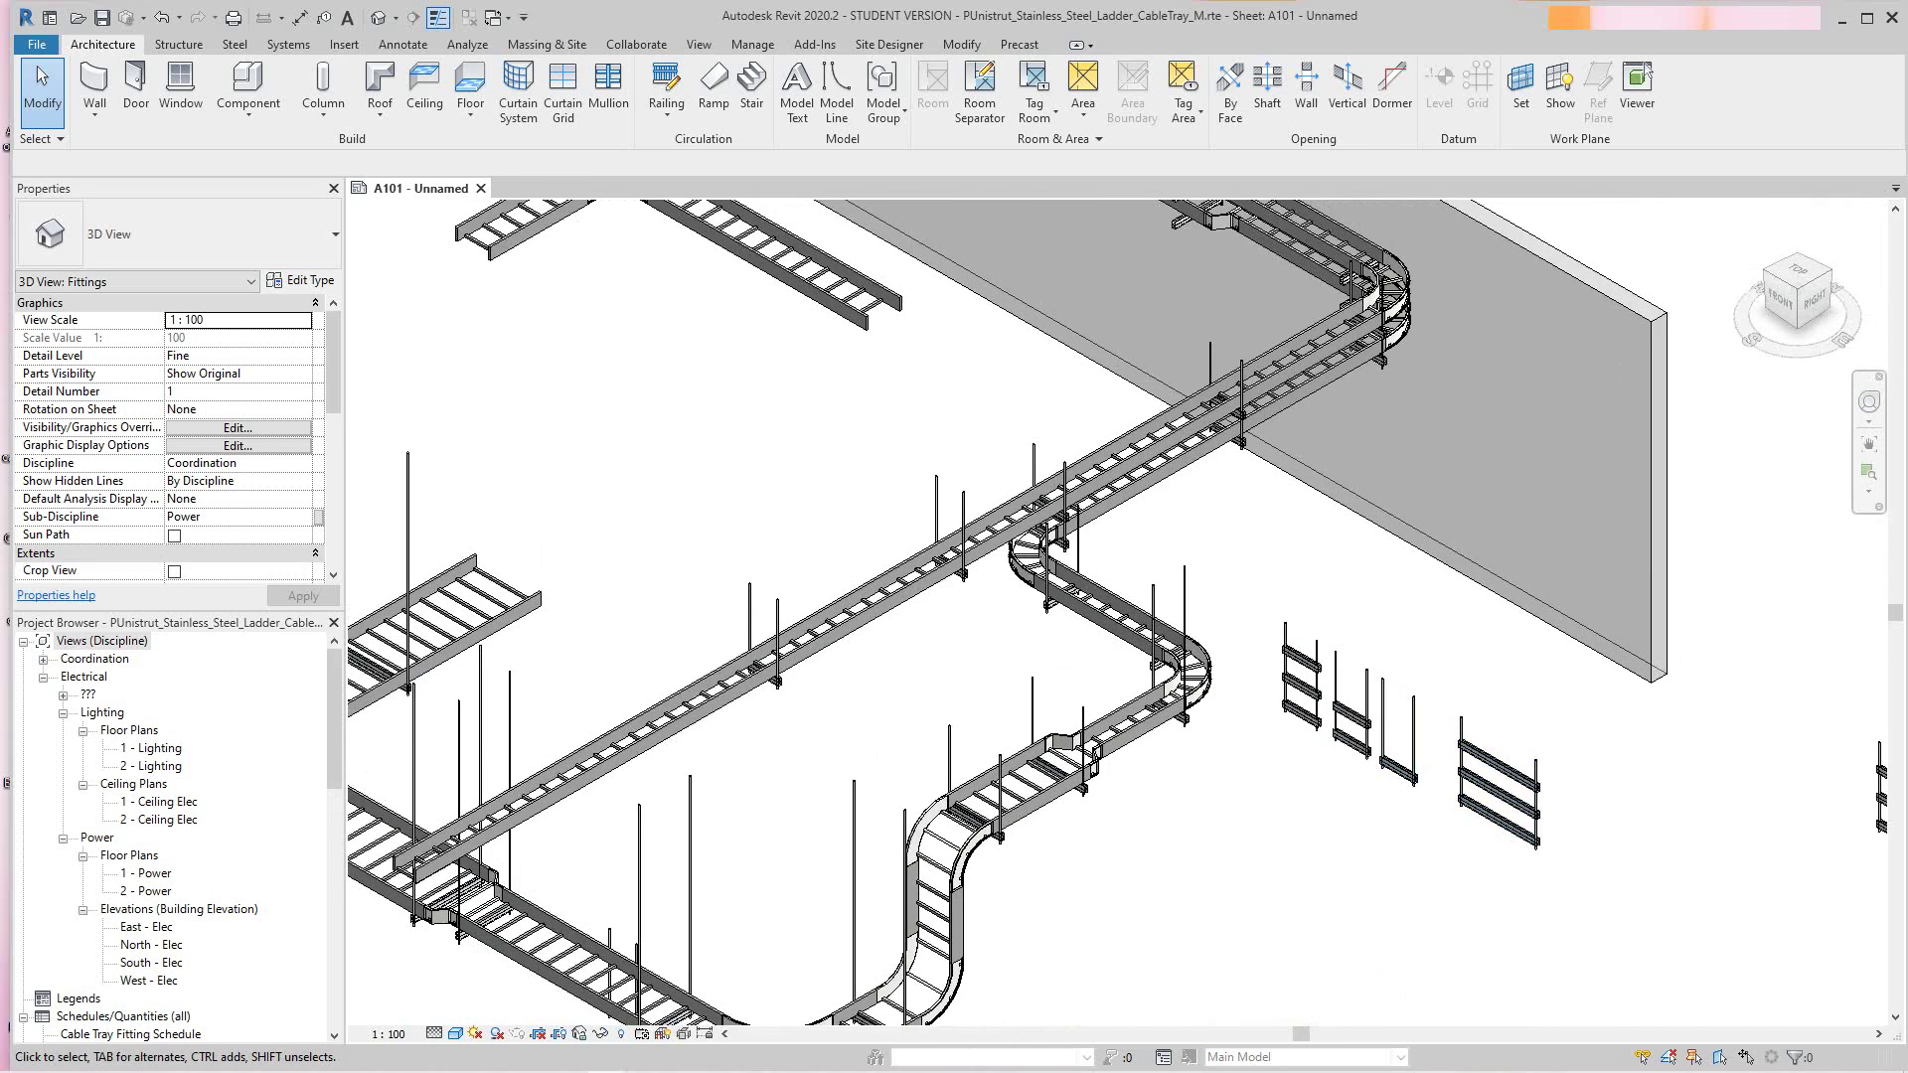
pyautogui.scroll(1, 1393, 743)
pyautogui.scroll(2, 1380, 774)
pyautogui.moveTo(1380, 774); pyautogui.dragTo(1483, 903, button='middle')
pyautogui.scroll(-1, 1483, 904)
pyautogui.scroll(7, 1059, 588)
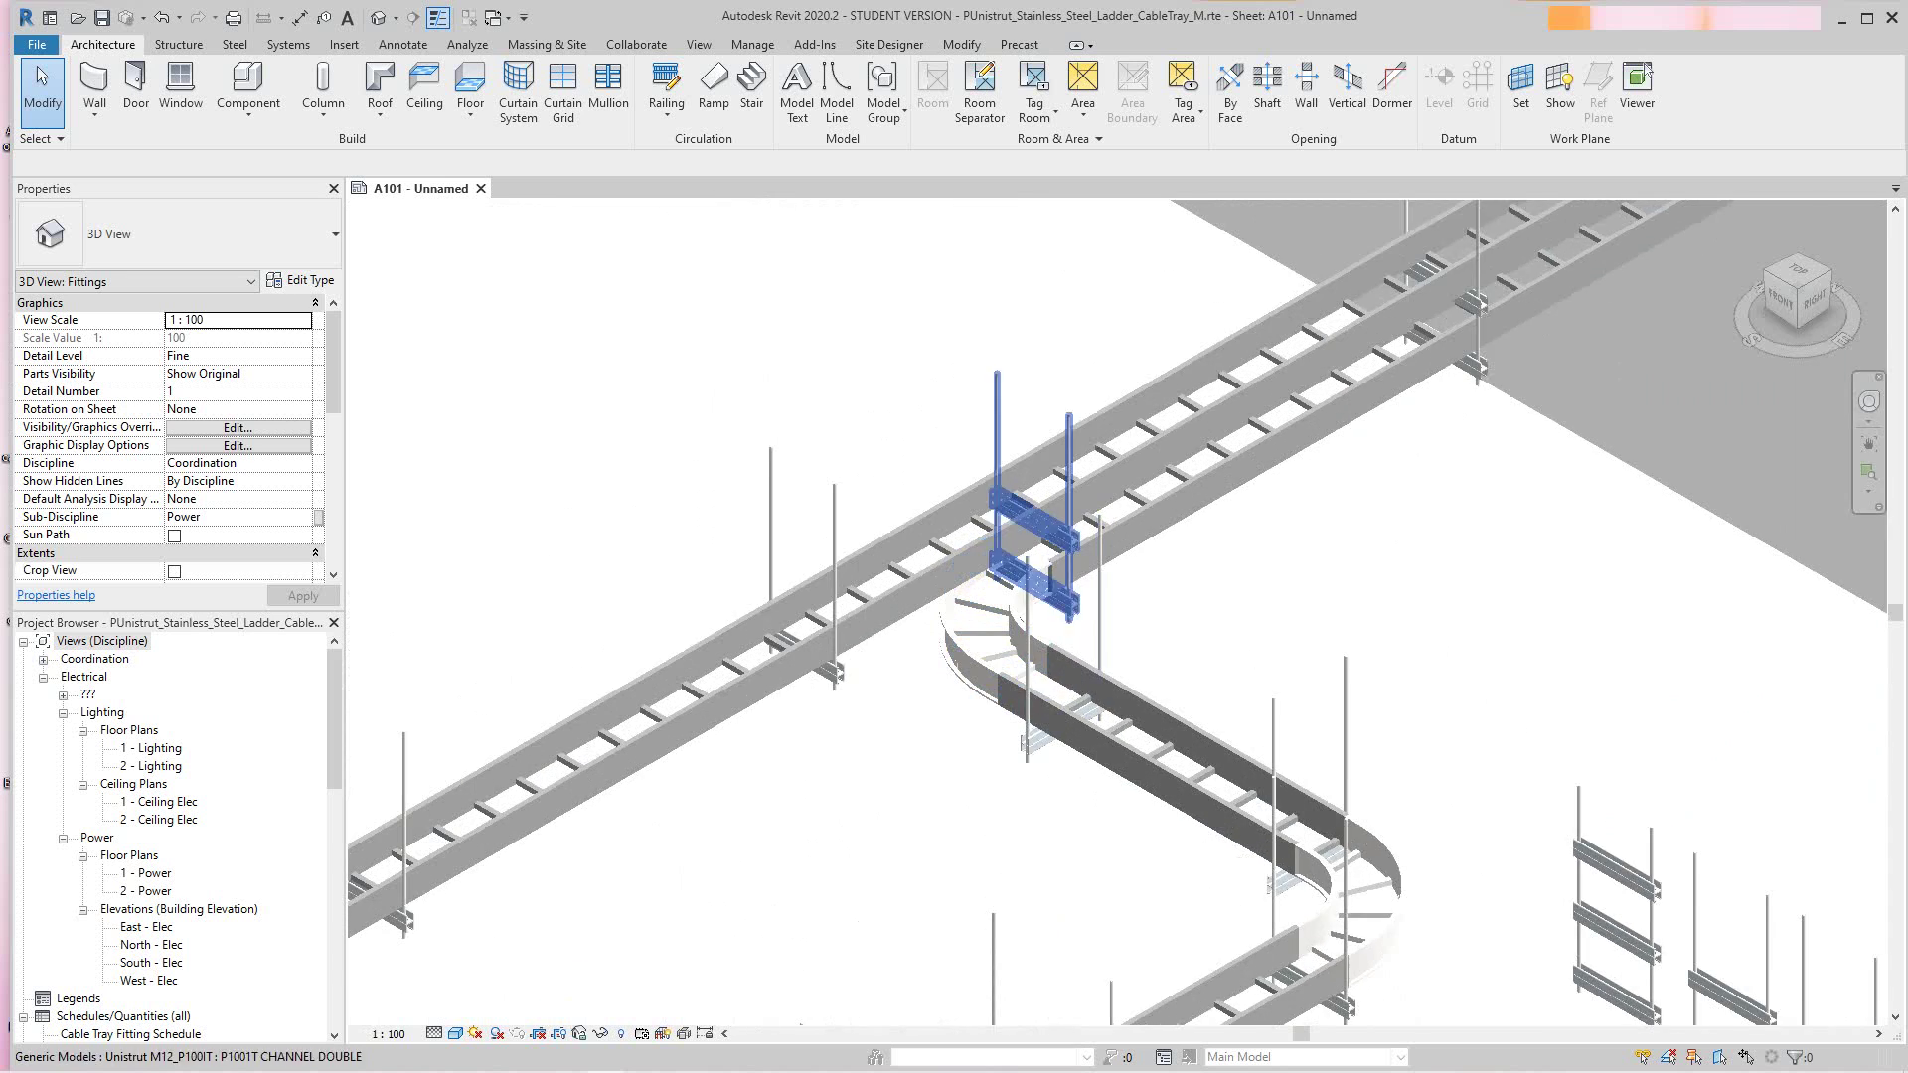
pyautogui.scroll(1, 1059, 614)
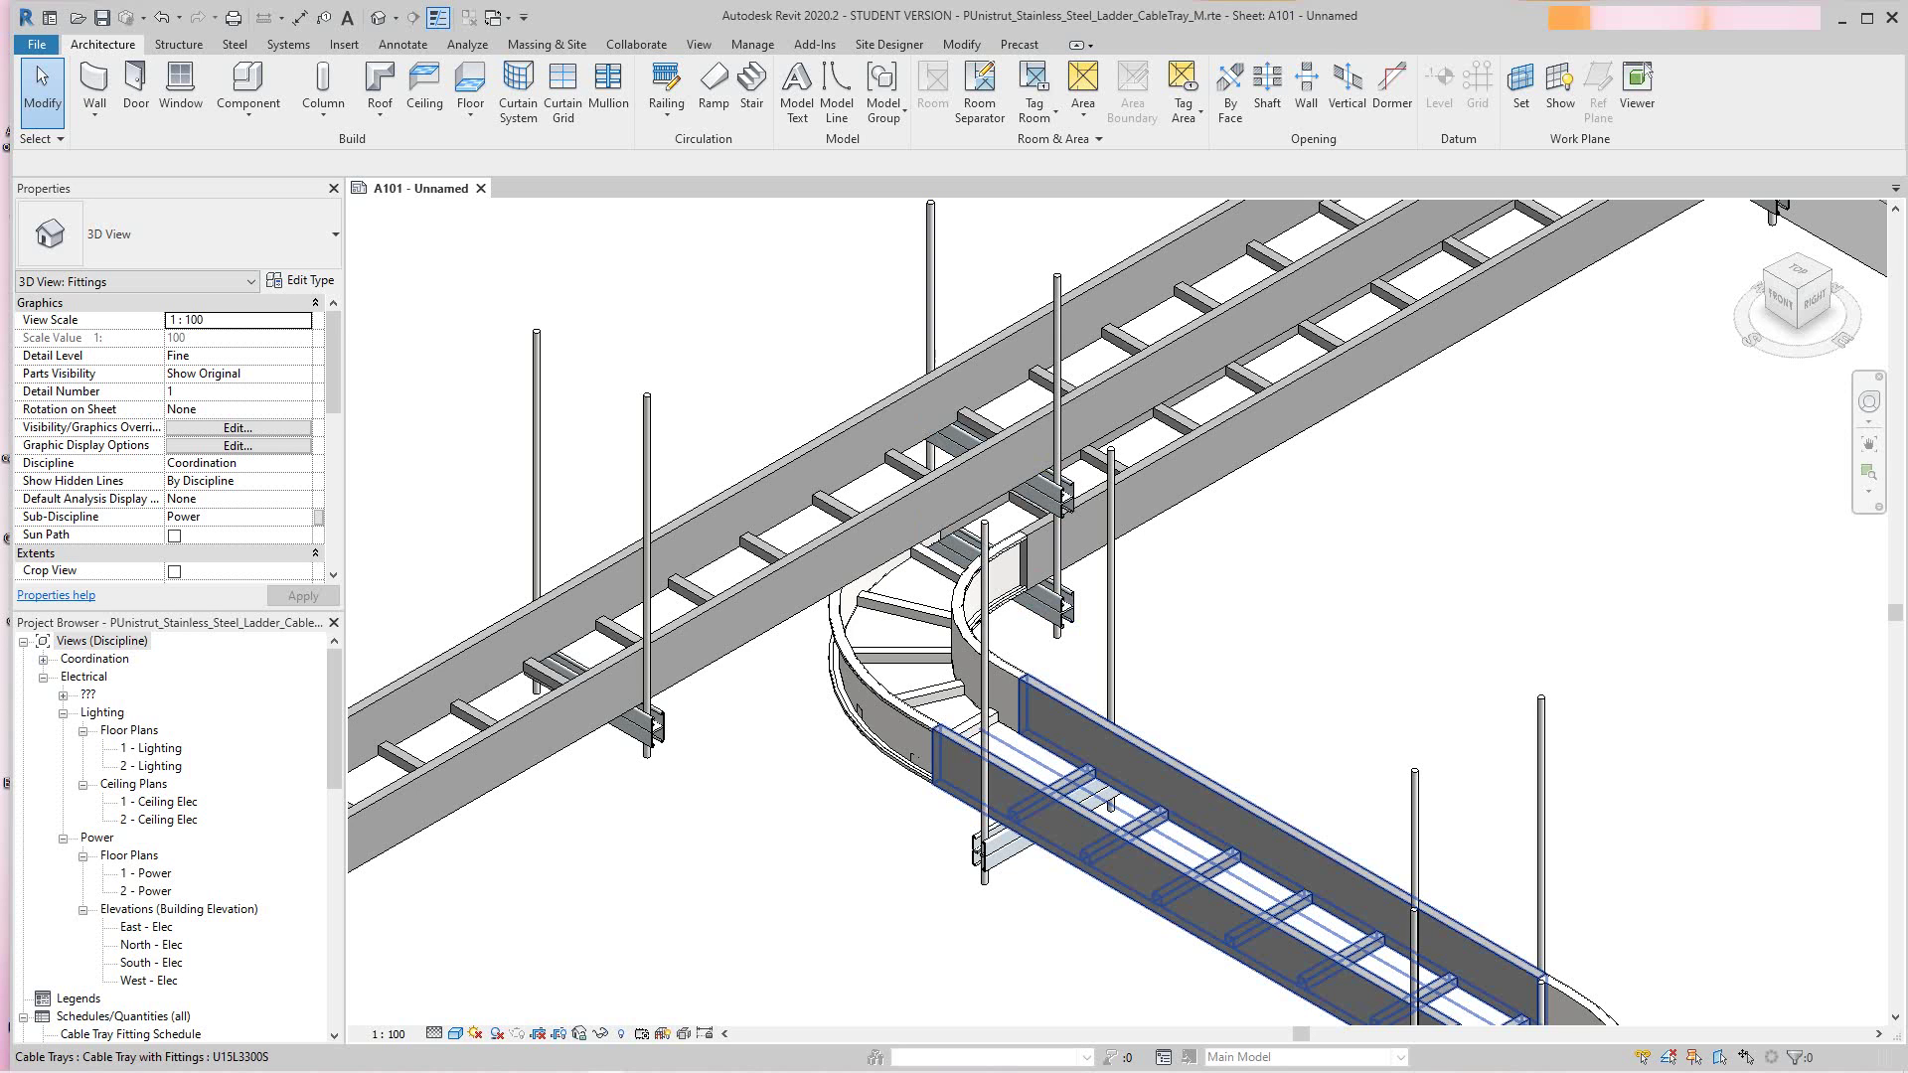
pyautogui.scroll(-5, 1317, 775)
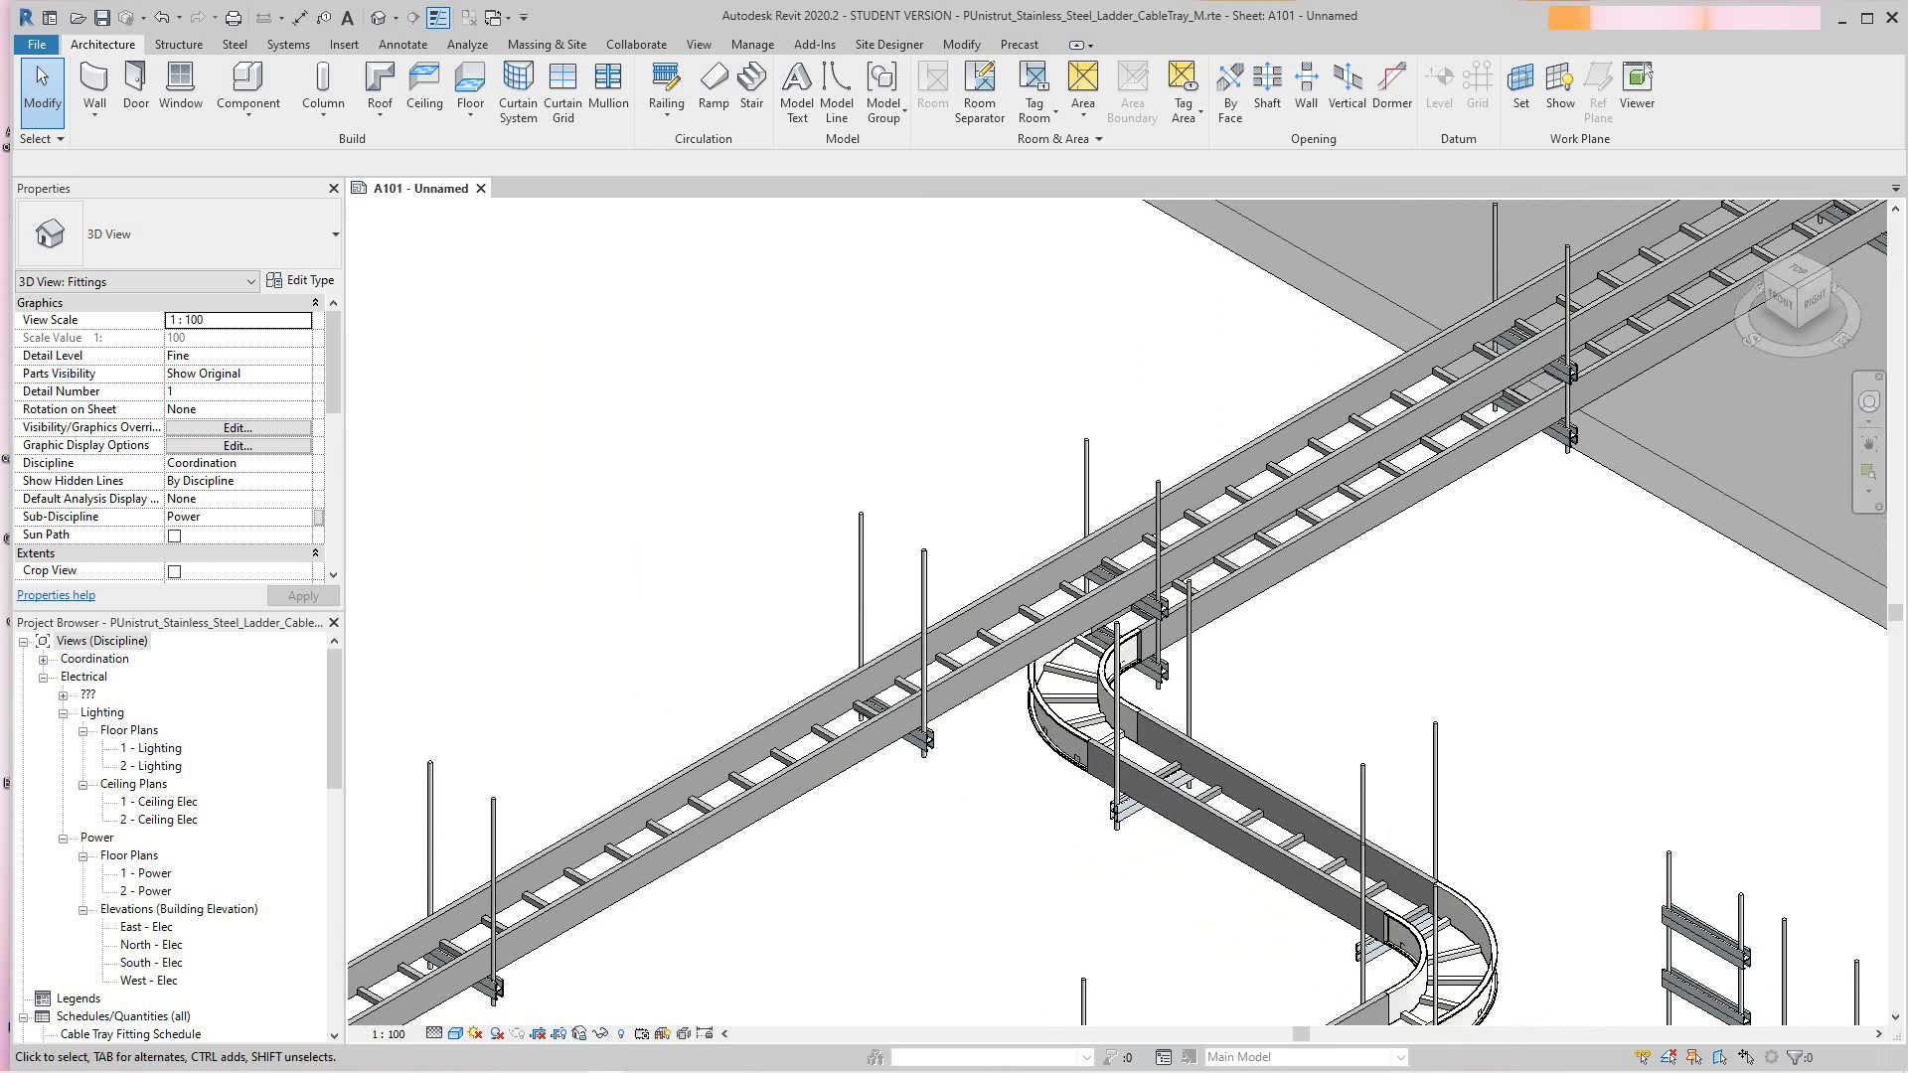
pyautogui.scroll(4, 1589, 298)
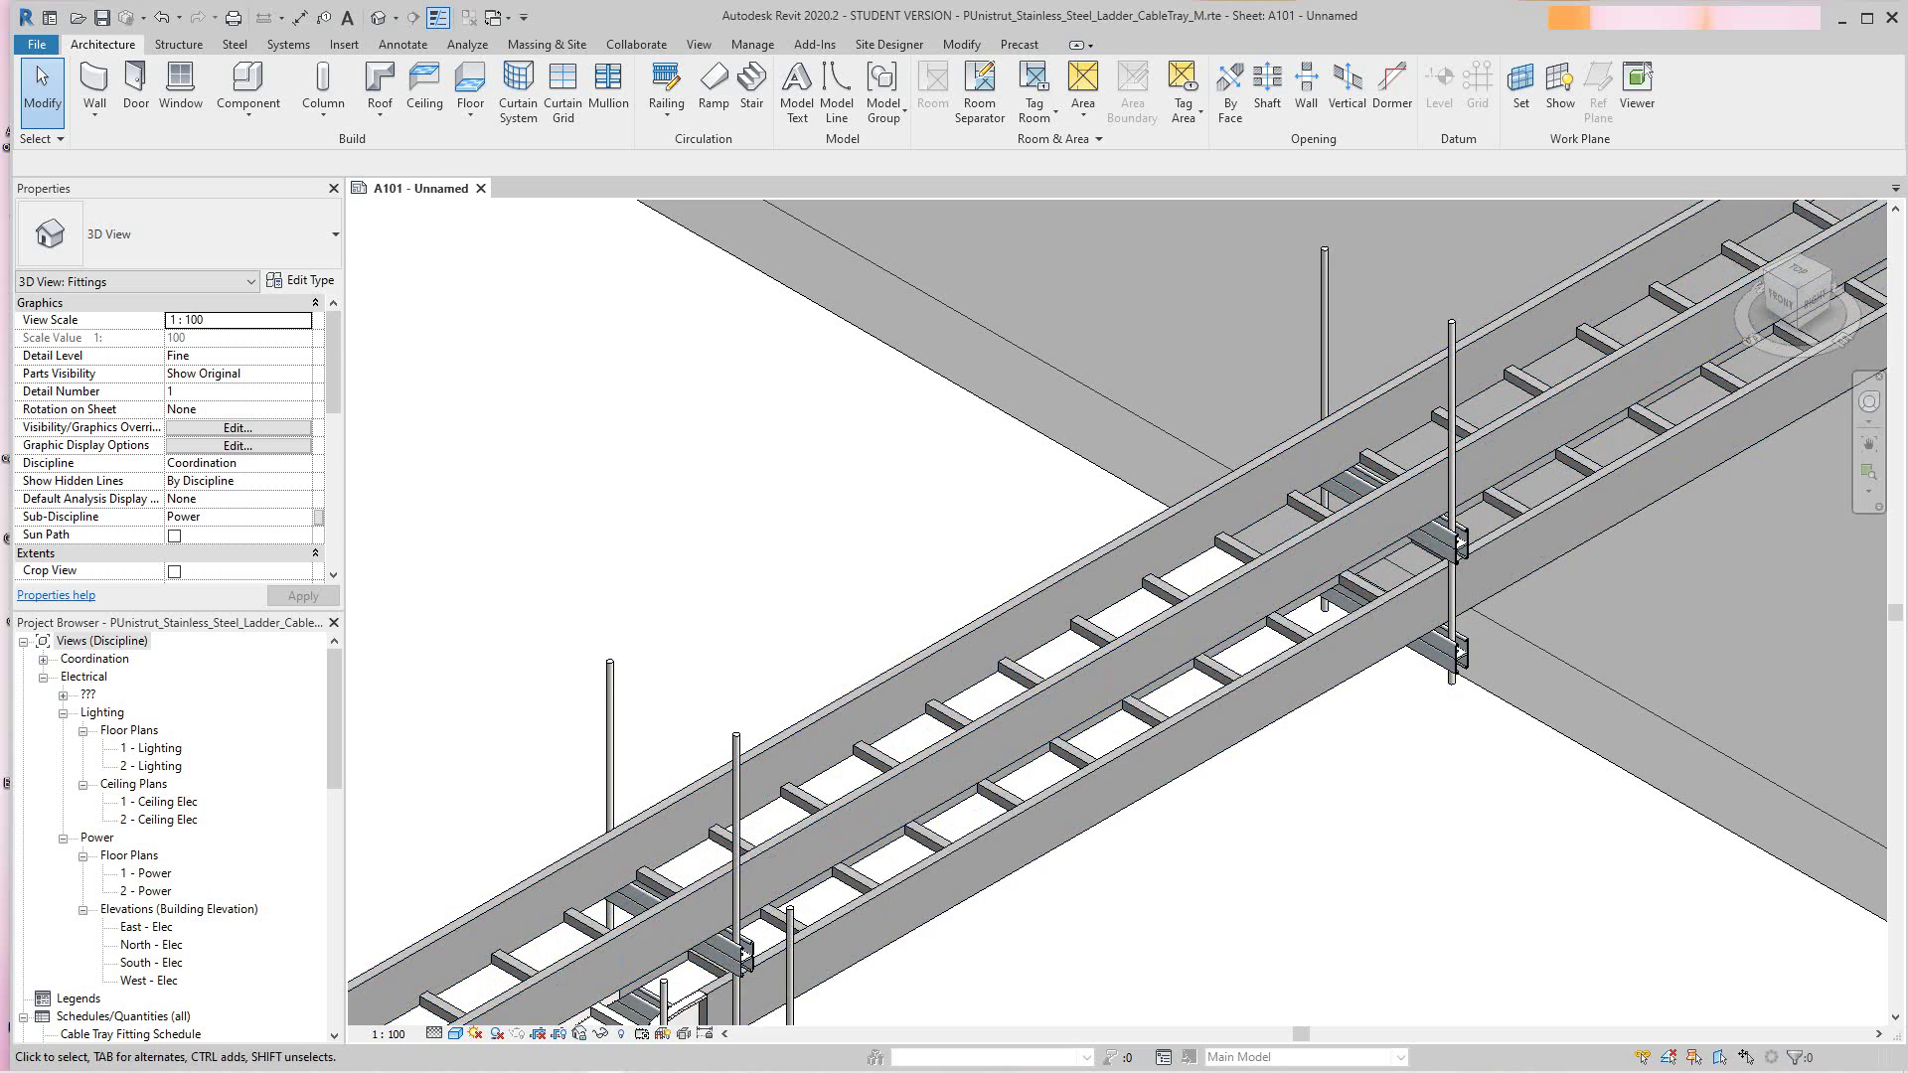
pyautogui.scroll(-3, 1359, 765)
pyautogui.moveTo(1359, 765); pyautogui.dragTo(1367, 770, button='middle')
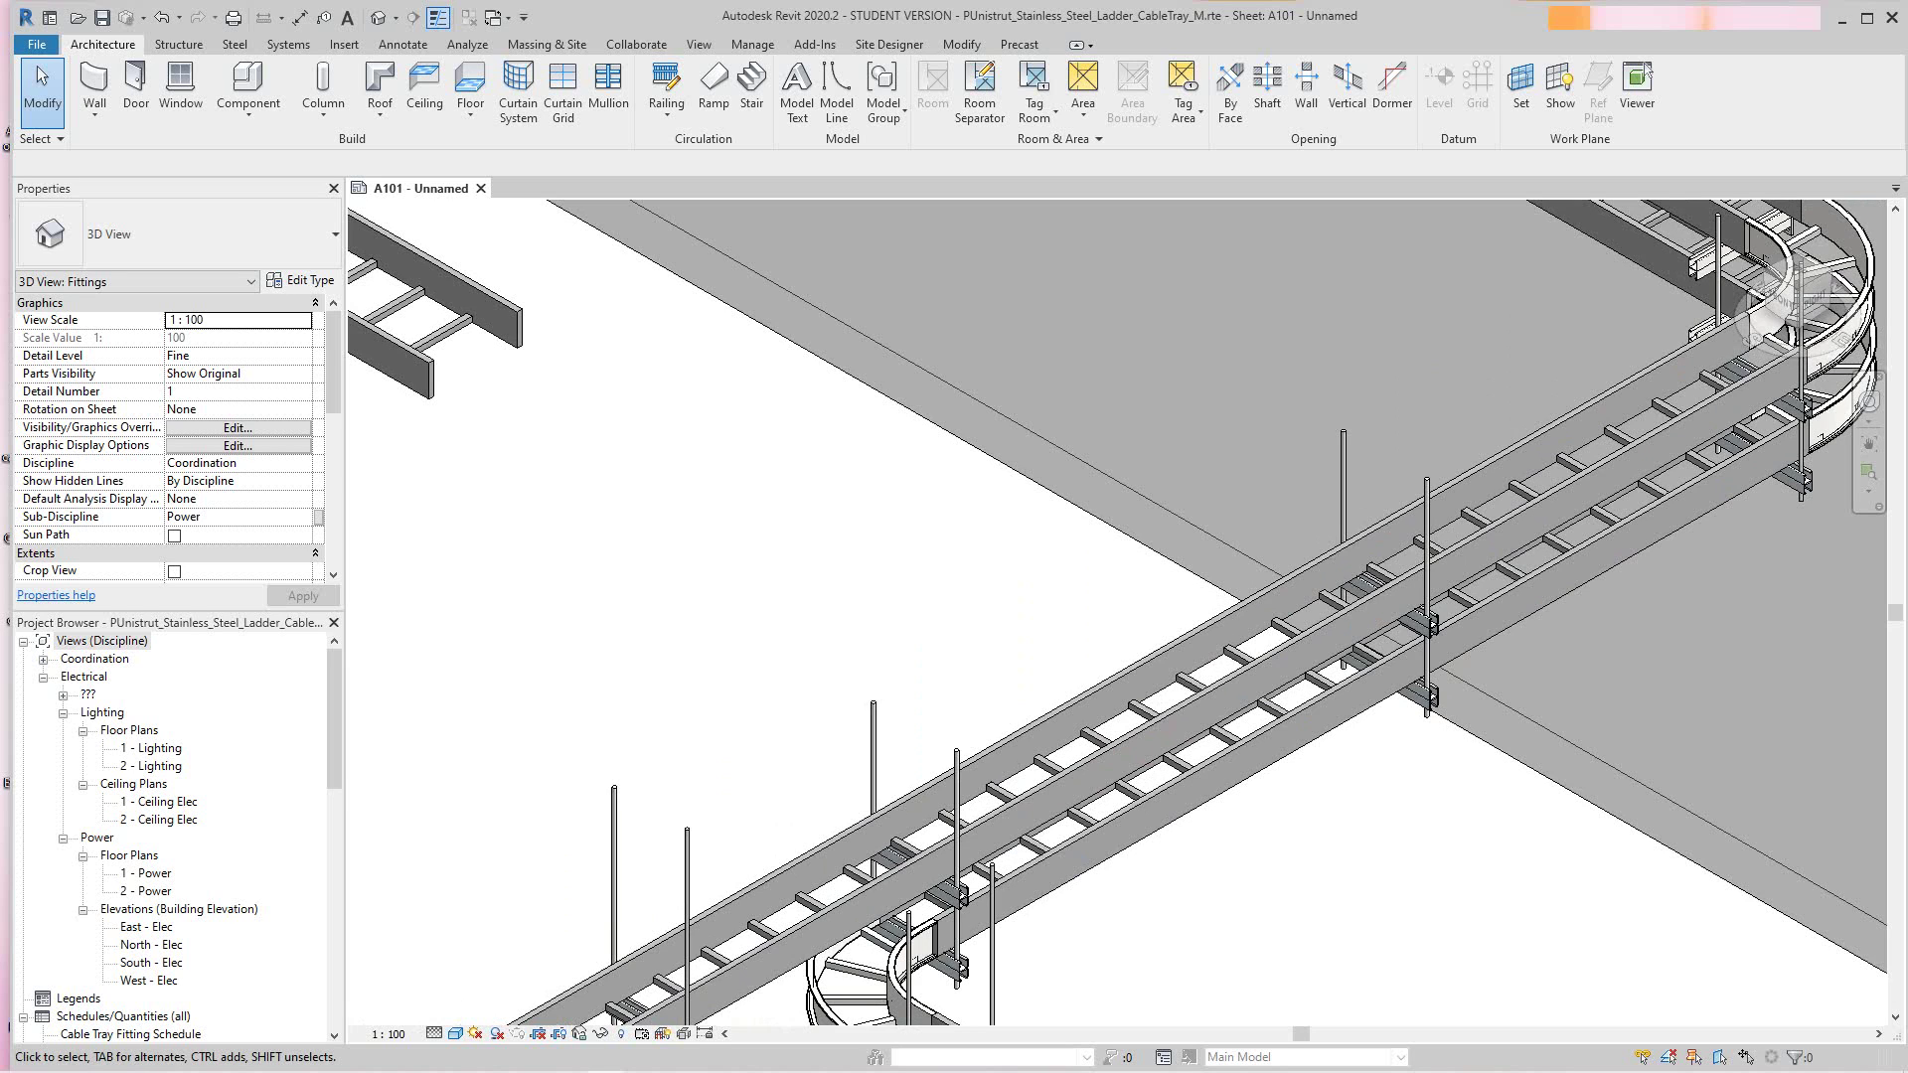
# Step: Inspect the stacked ladder run and its double channel hangers beside the wall from a lower viewing angle
pyautogui.keyDown('shift'); pyautogui.moveTo(1366, 770); pyautogui.dragTo(1349, 733, button='middle'); pyautogui.keyUp('shift')
pyautogui.scroll(-1, 1361, 810)
pyautogui.keyDown('shift'); pyautogui.moveTo(1361, 810); pyautogui.dragTo(1306, 785, button='middle'); pyautogui.keyUp('shift')
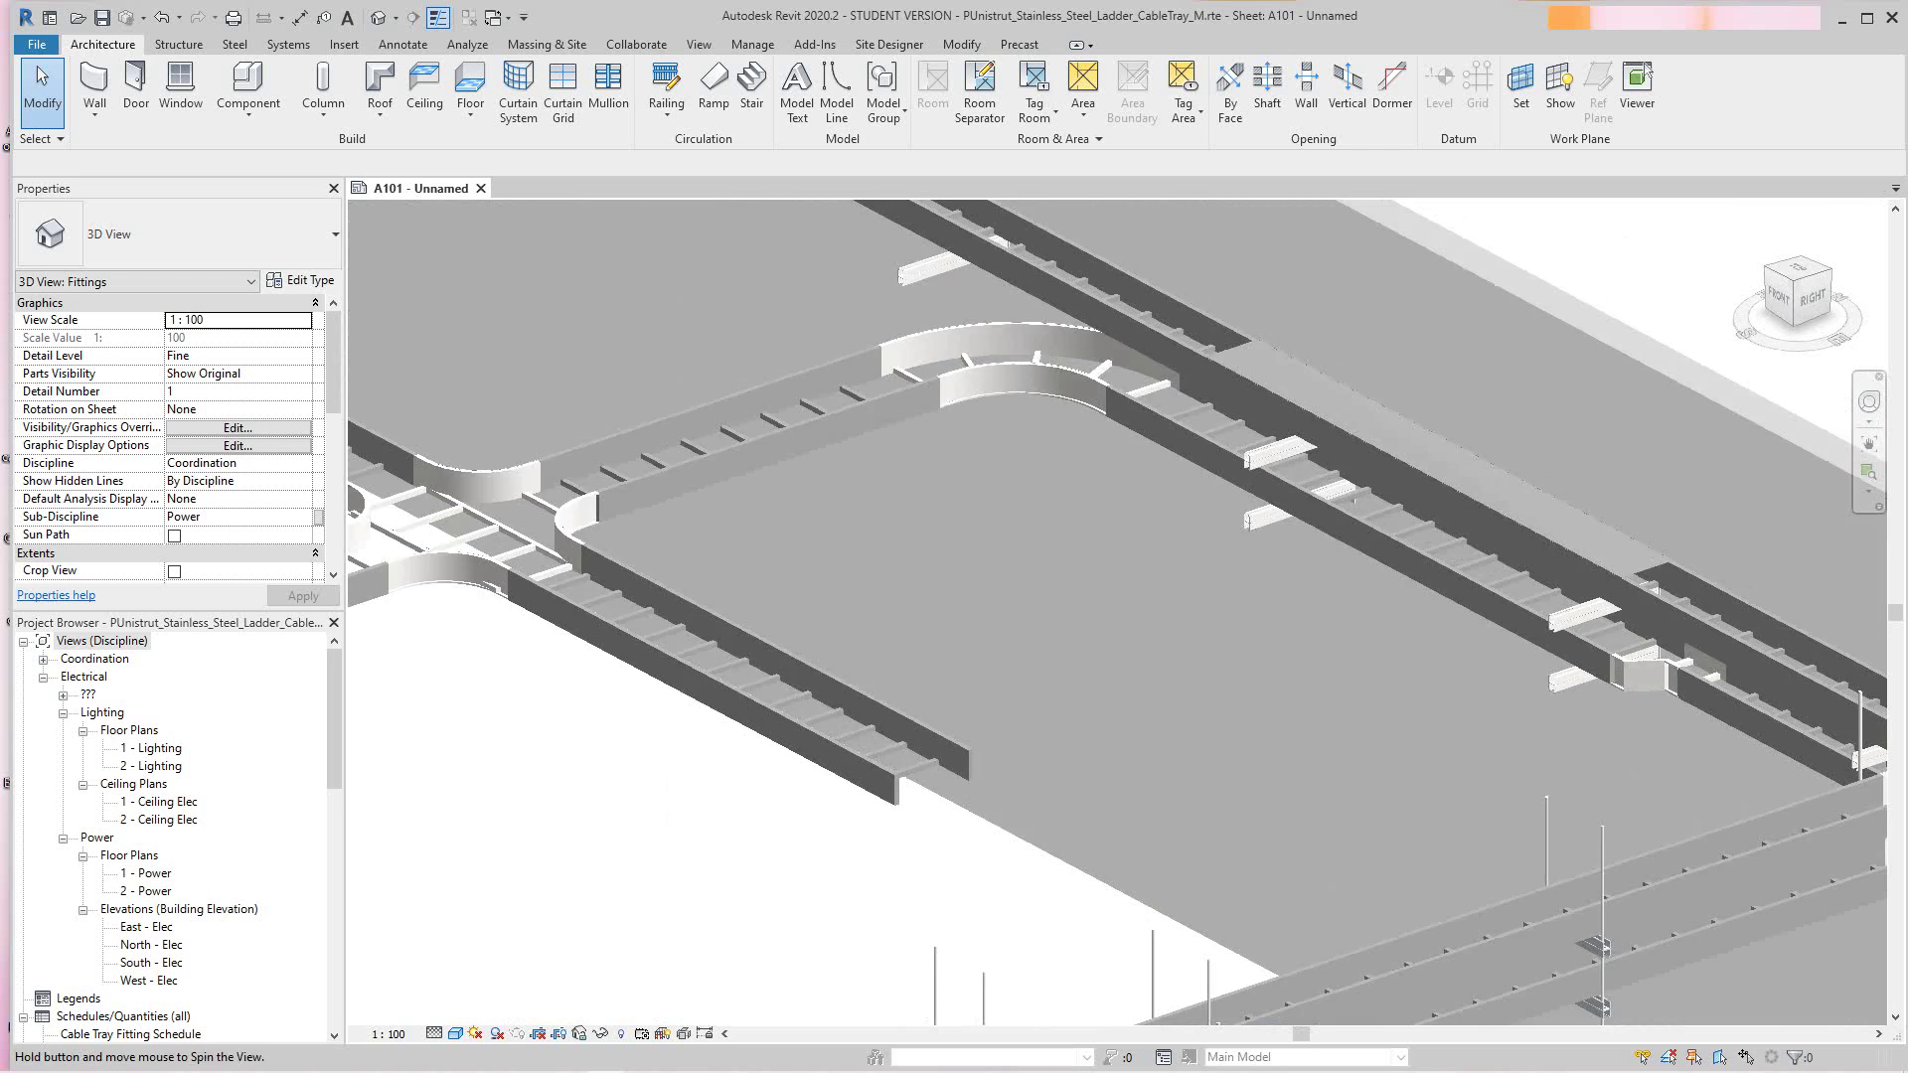
pyautogui.scroll(-1, 1282, 815)
pyautogui.moveTo(1292, 909); pyautogui.dragTo(1011, 716, button='middle')
pyautogui.scroll(10, 1257, 775)
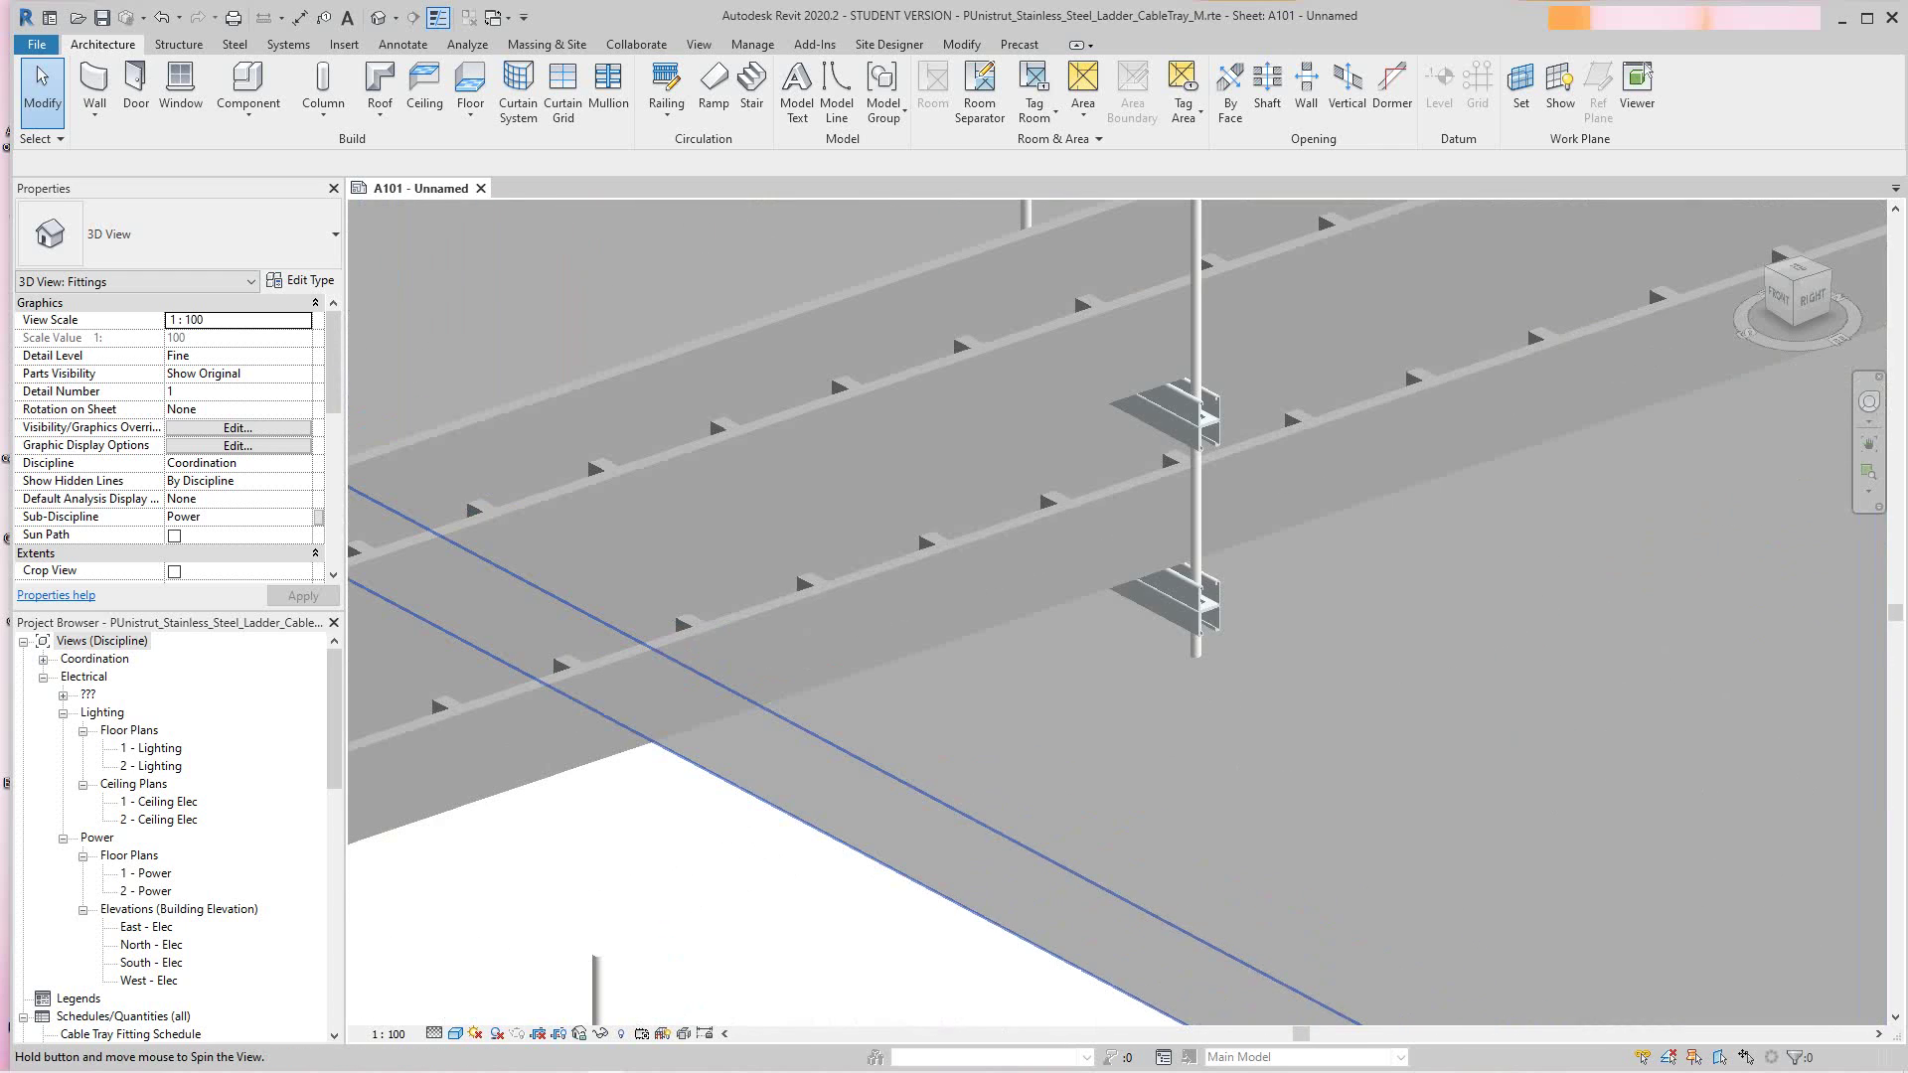
pyautogui.scroll(-12, 1257, 775)
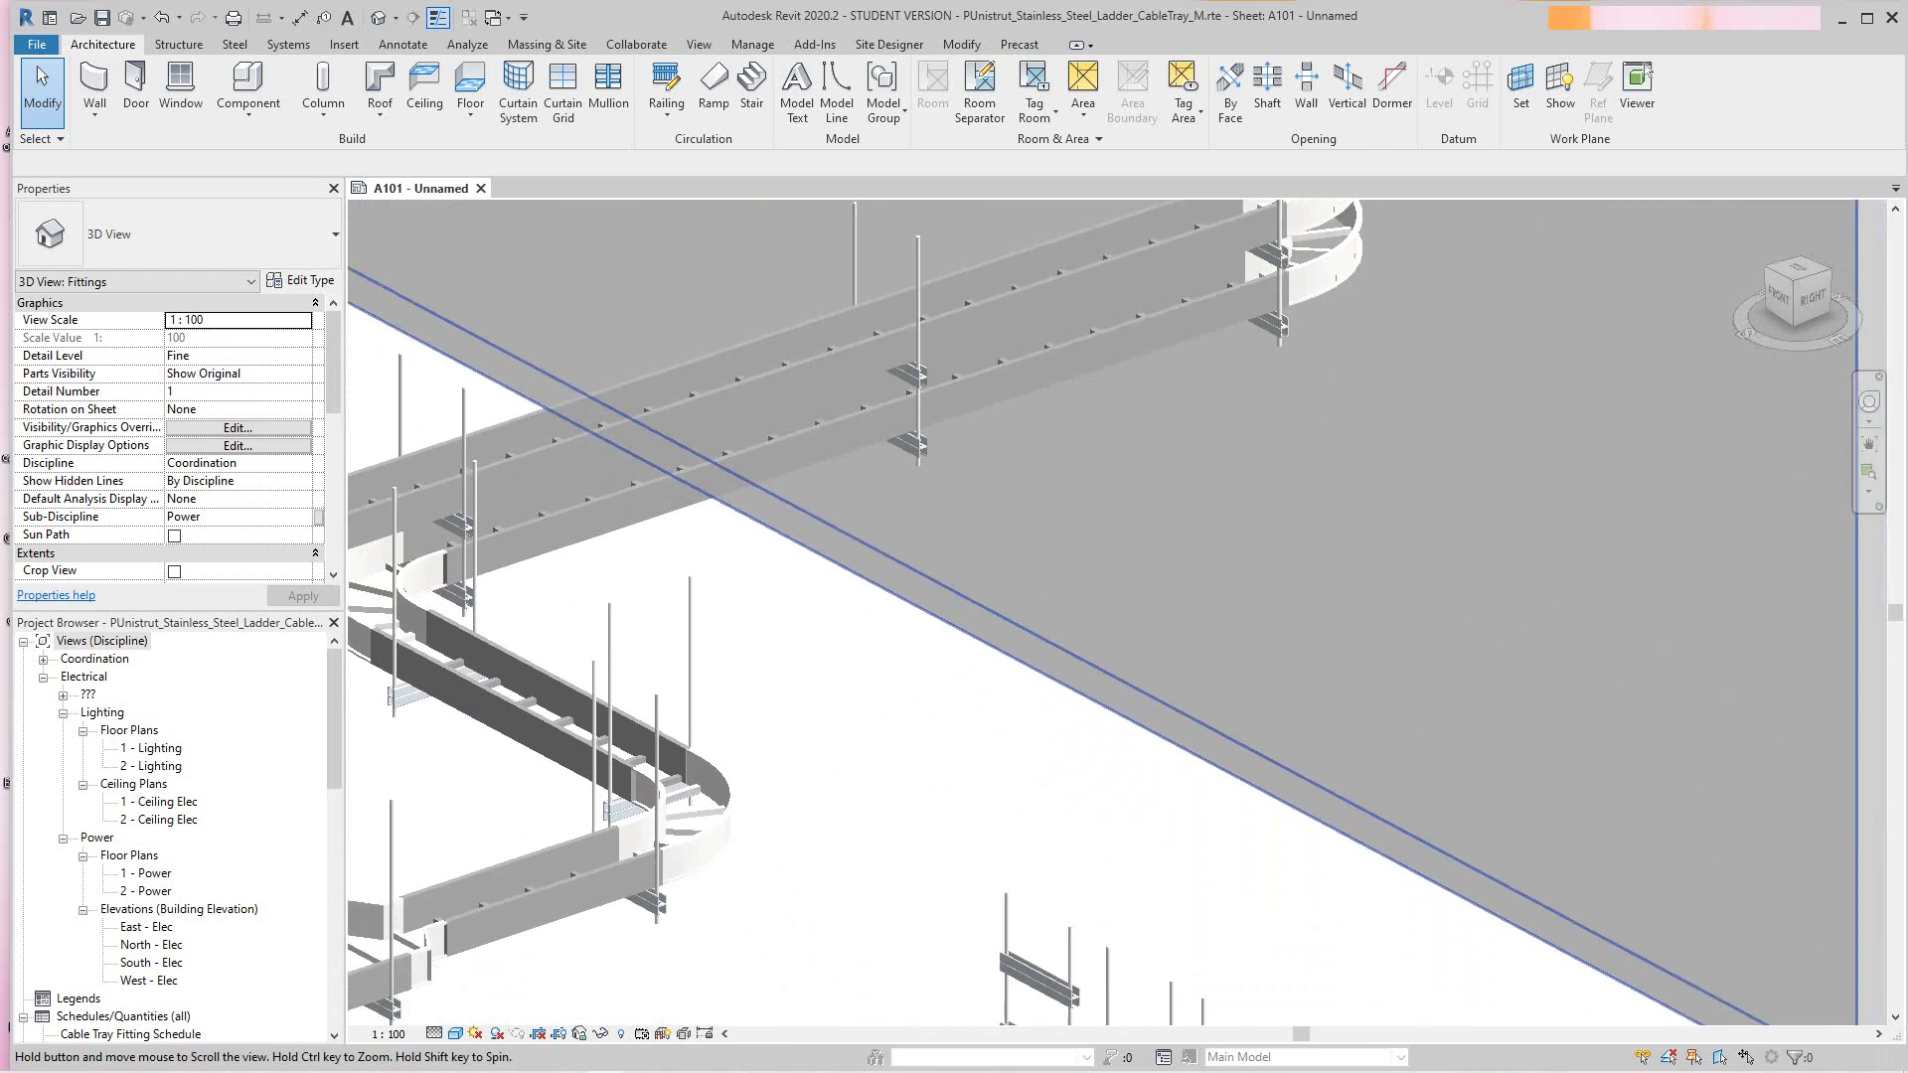
# Step: Open the family of the standalone single-channel trapeze hanger, placed beside the two- and three-tier hangers, for editing
pyautogui.scroll(8, 954, 745)
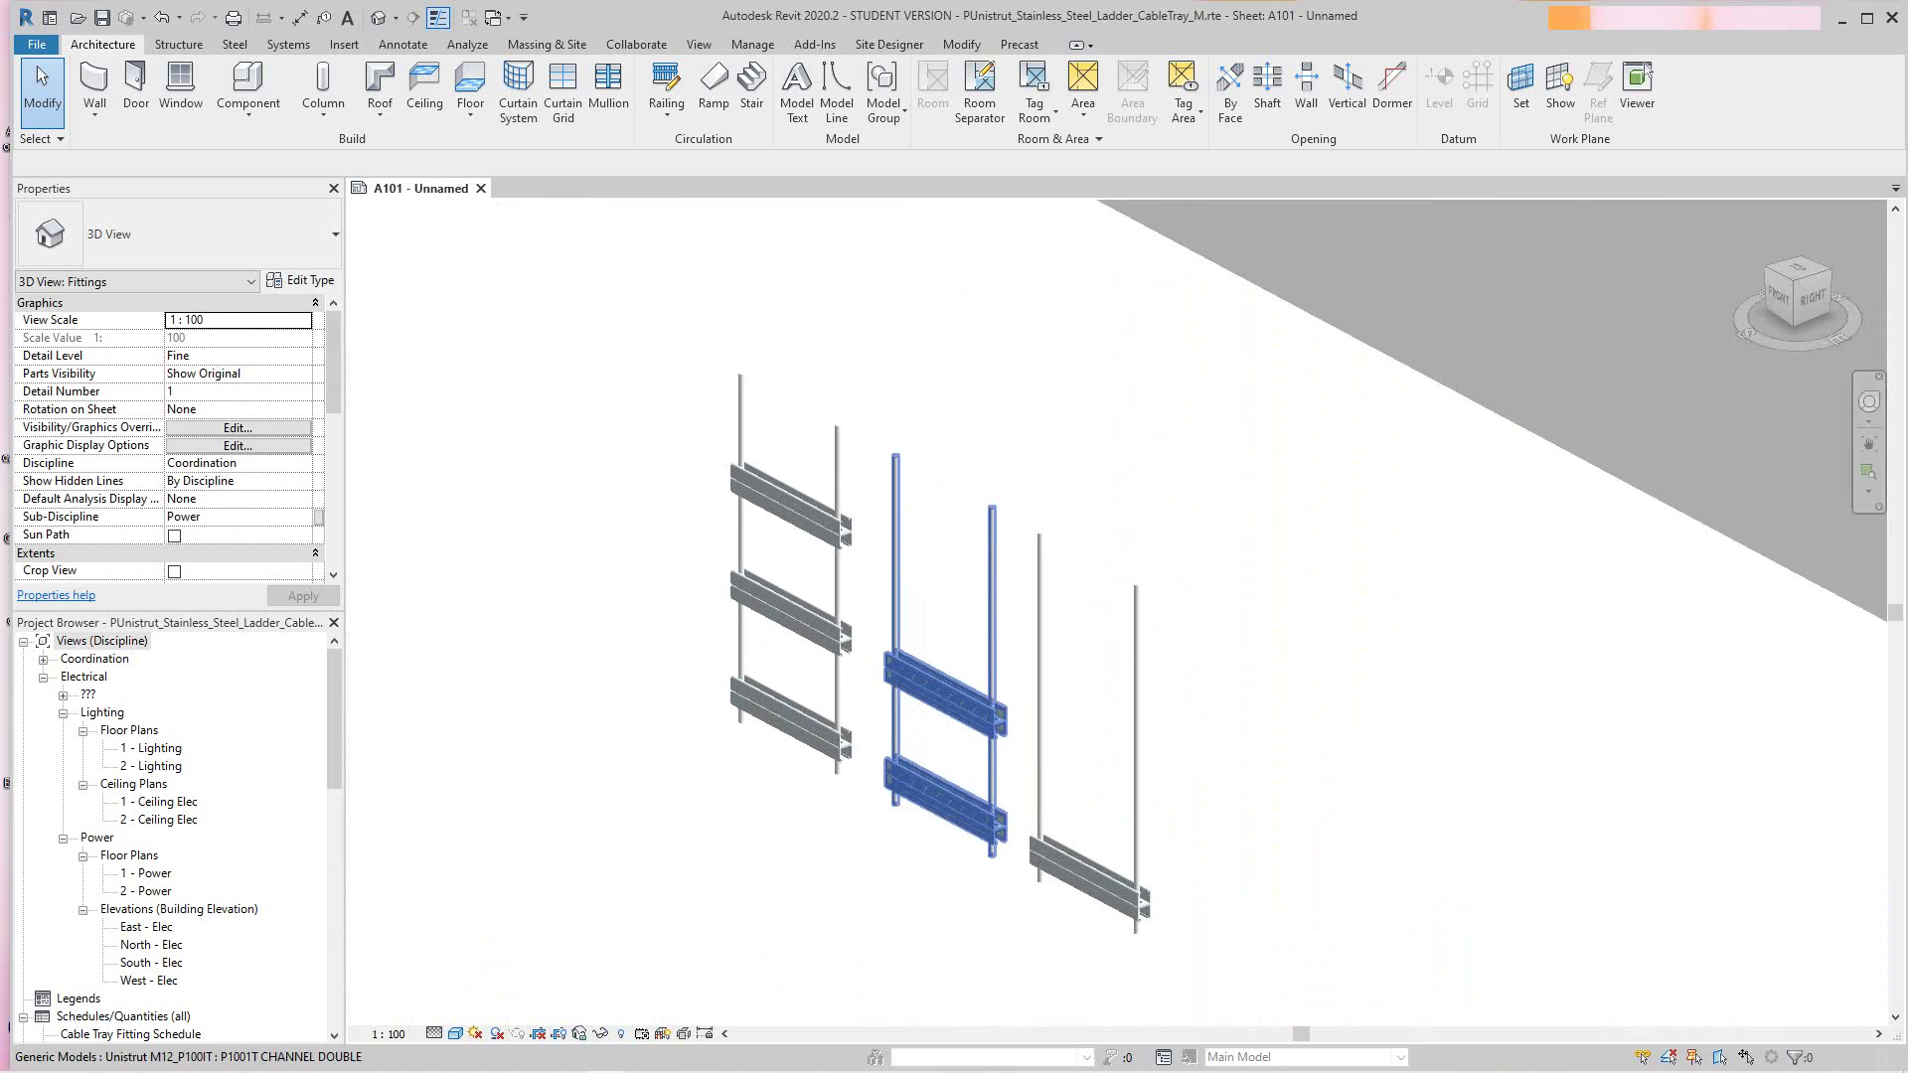
pyautogui.scroll(-8, 953, 745)
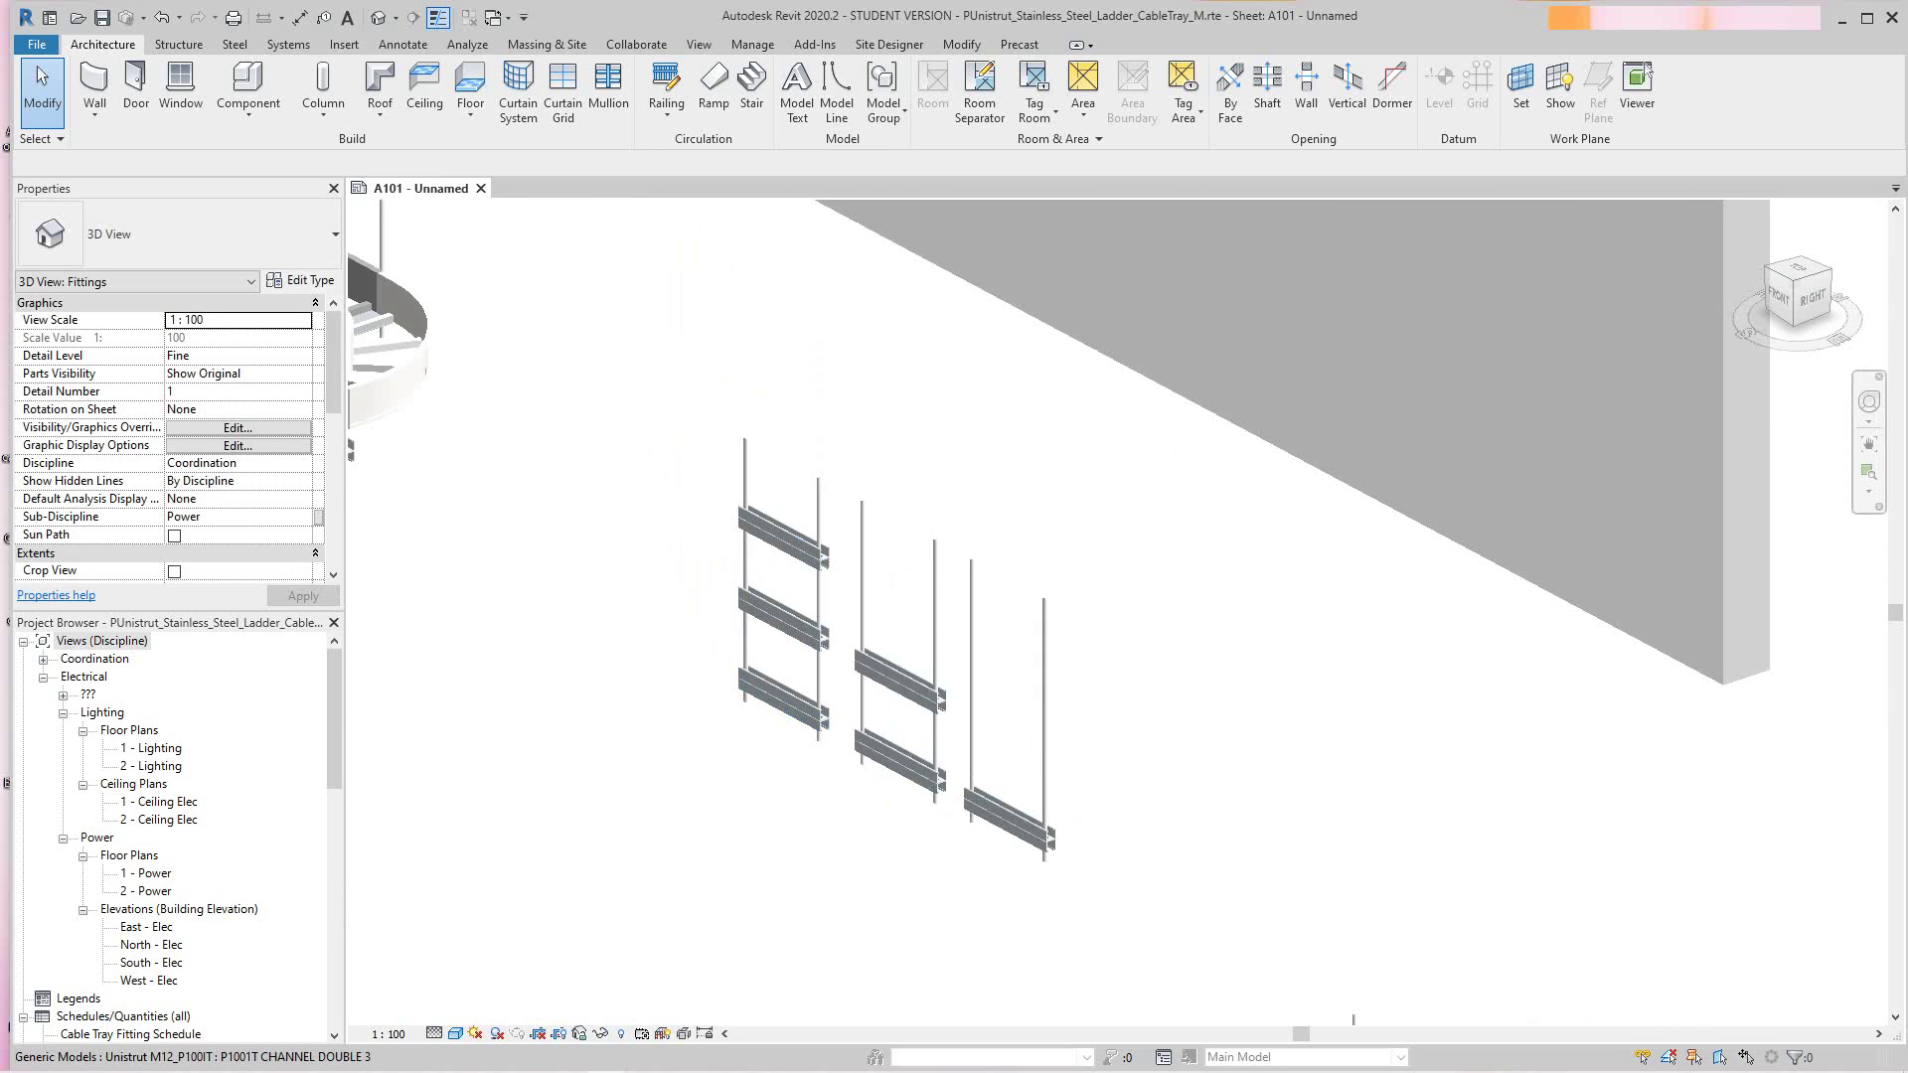
pyautogui.scroll(-1, 1045, 861)
pyautogui.moveTo(1045, 861); pyautogui.dragTo(1277, 832, button='middle')
pyautogui.scroll(3, 1277, 832)
pyautogui.click(1231, 785)
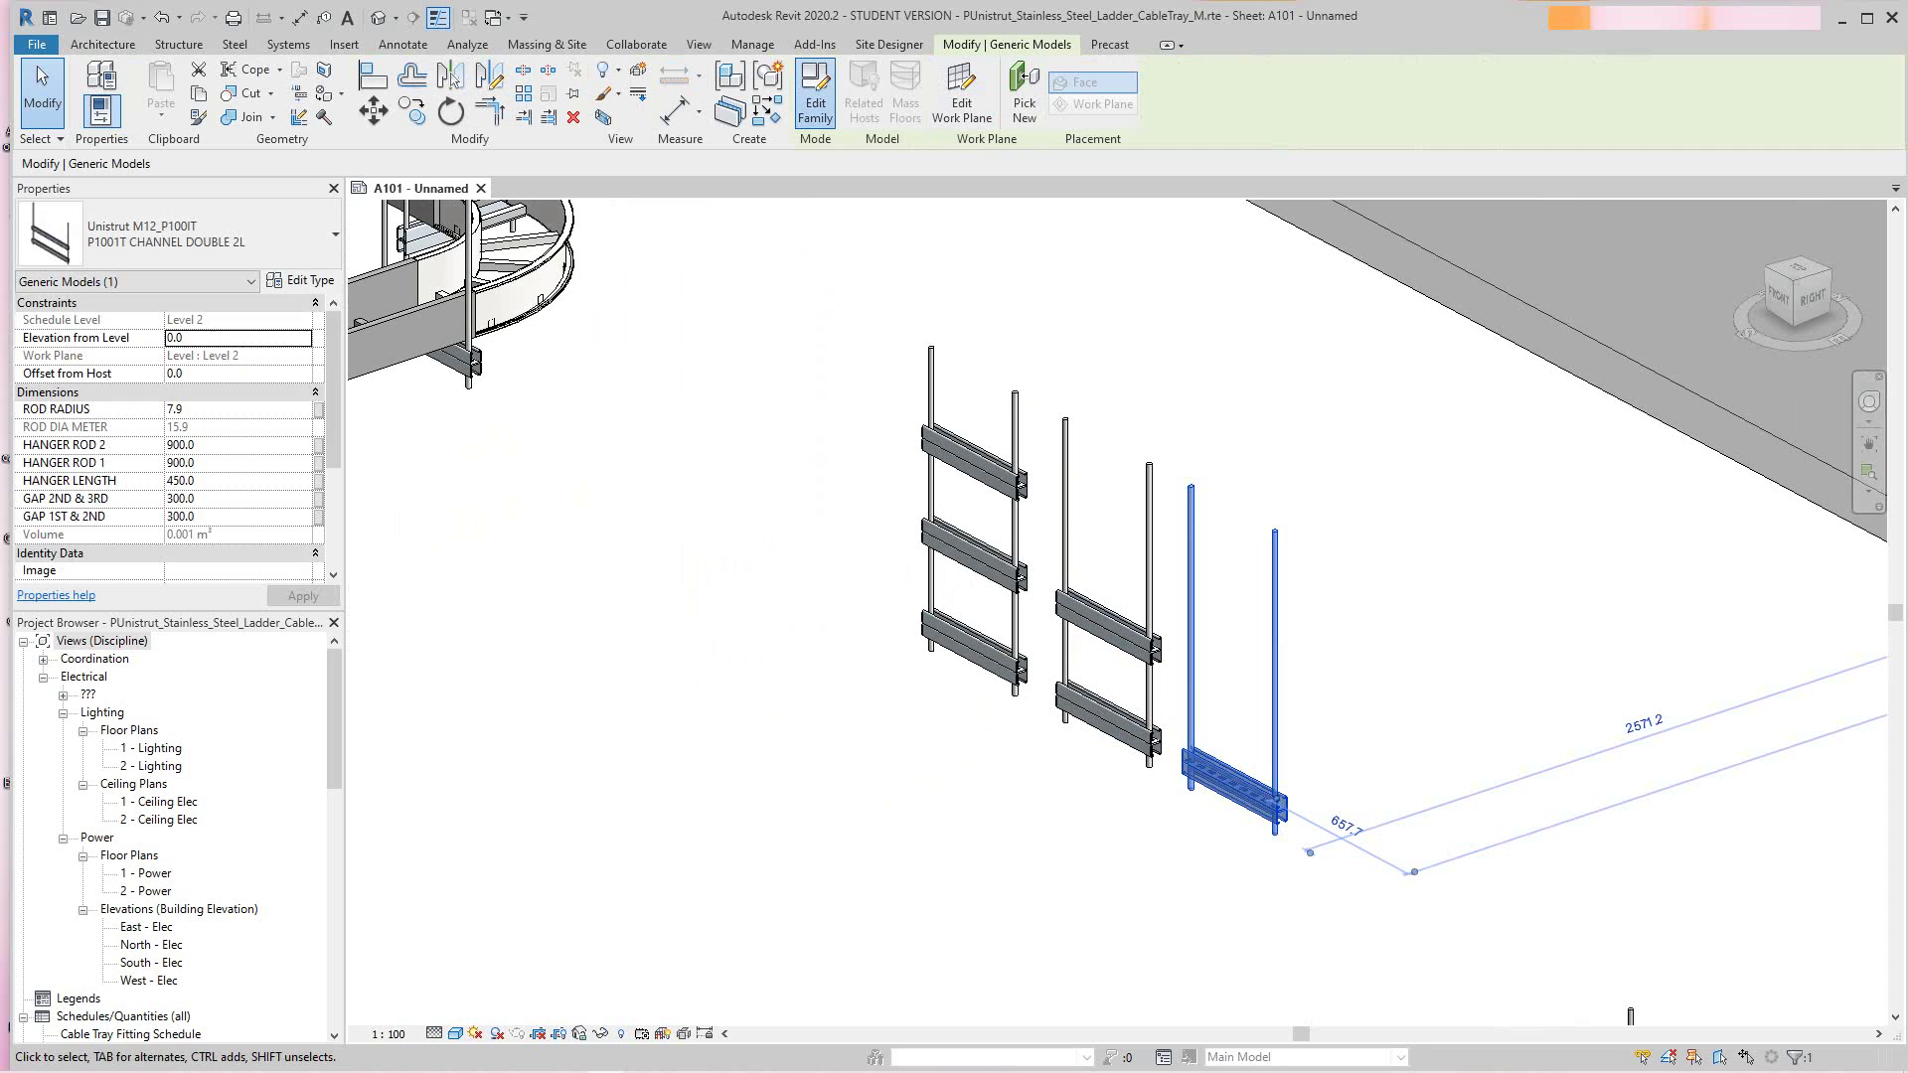
pyautogui.click(814, 95)
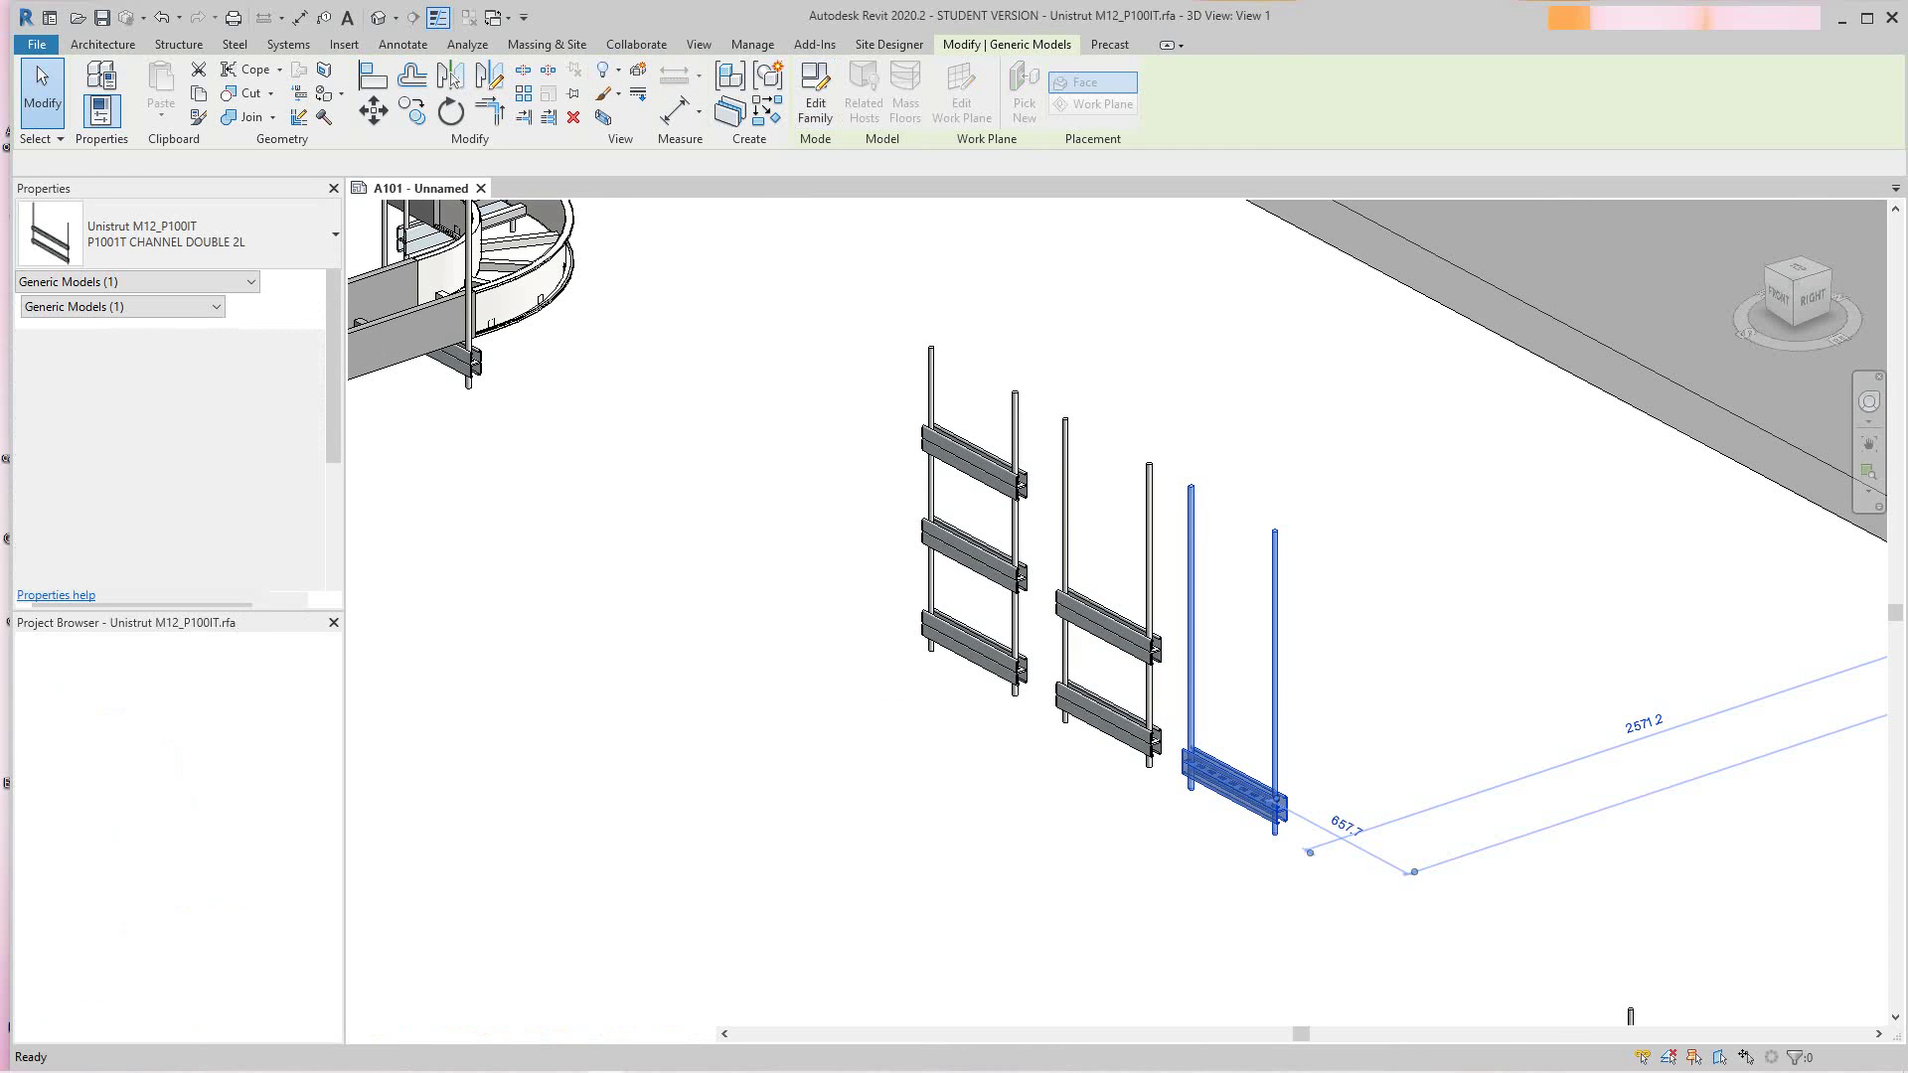
# Step: Inspect the three channel supports and two hanger rods in the family's 3D view
pyautogui.moveTo(1199, 940); pyautogui.dragTo(1032, 771, button='middle')
pyautogui.scroll(4, 1083, 720)
pyautogui.scroll(2, 1030, 575)
pyautogui.scroll(-4, 1035, 594)
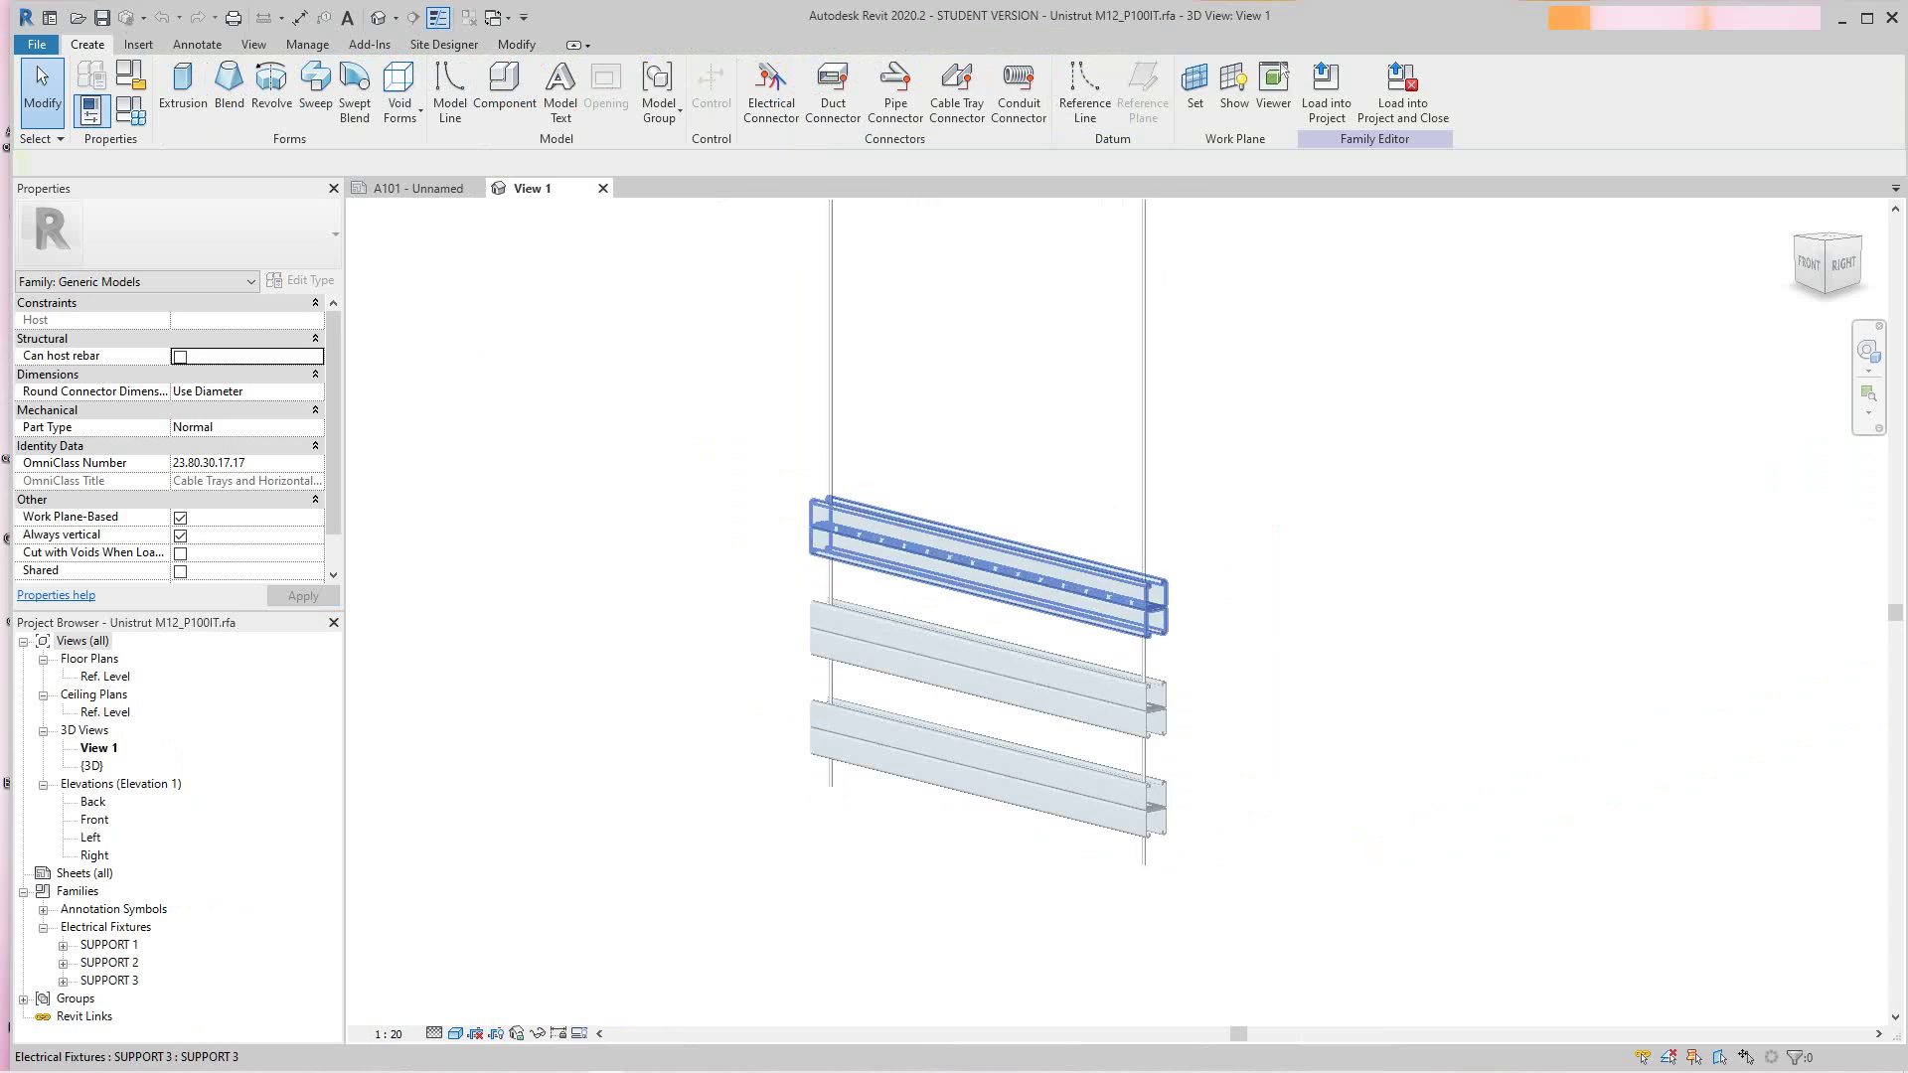
pyautogui.moveTo(1035, 588); pyautogui.dragTo(1042, 672, button='middle')
pyautogui.scroll(-1, 1053, 678)
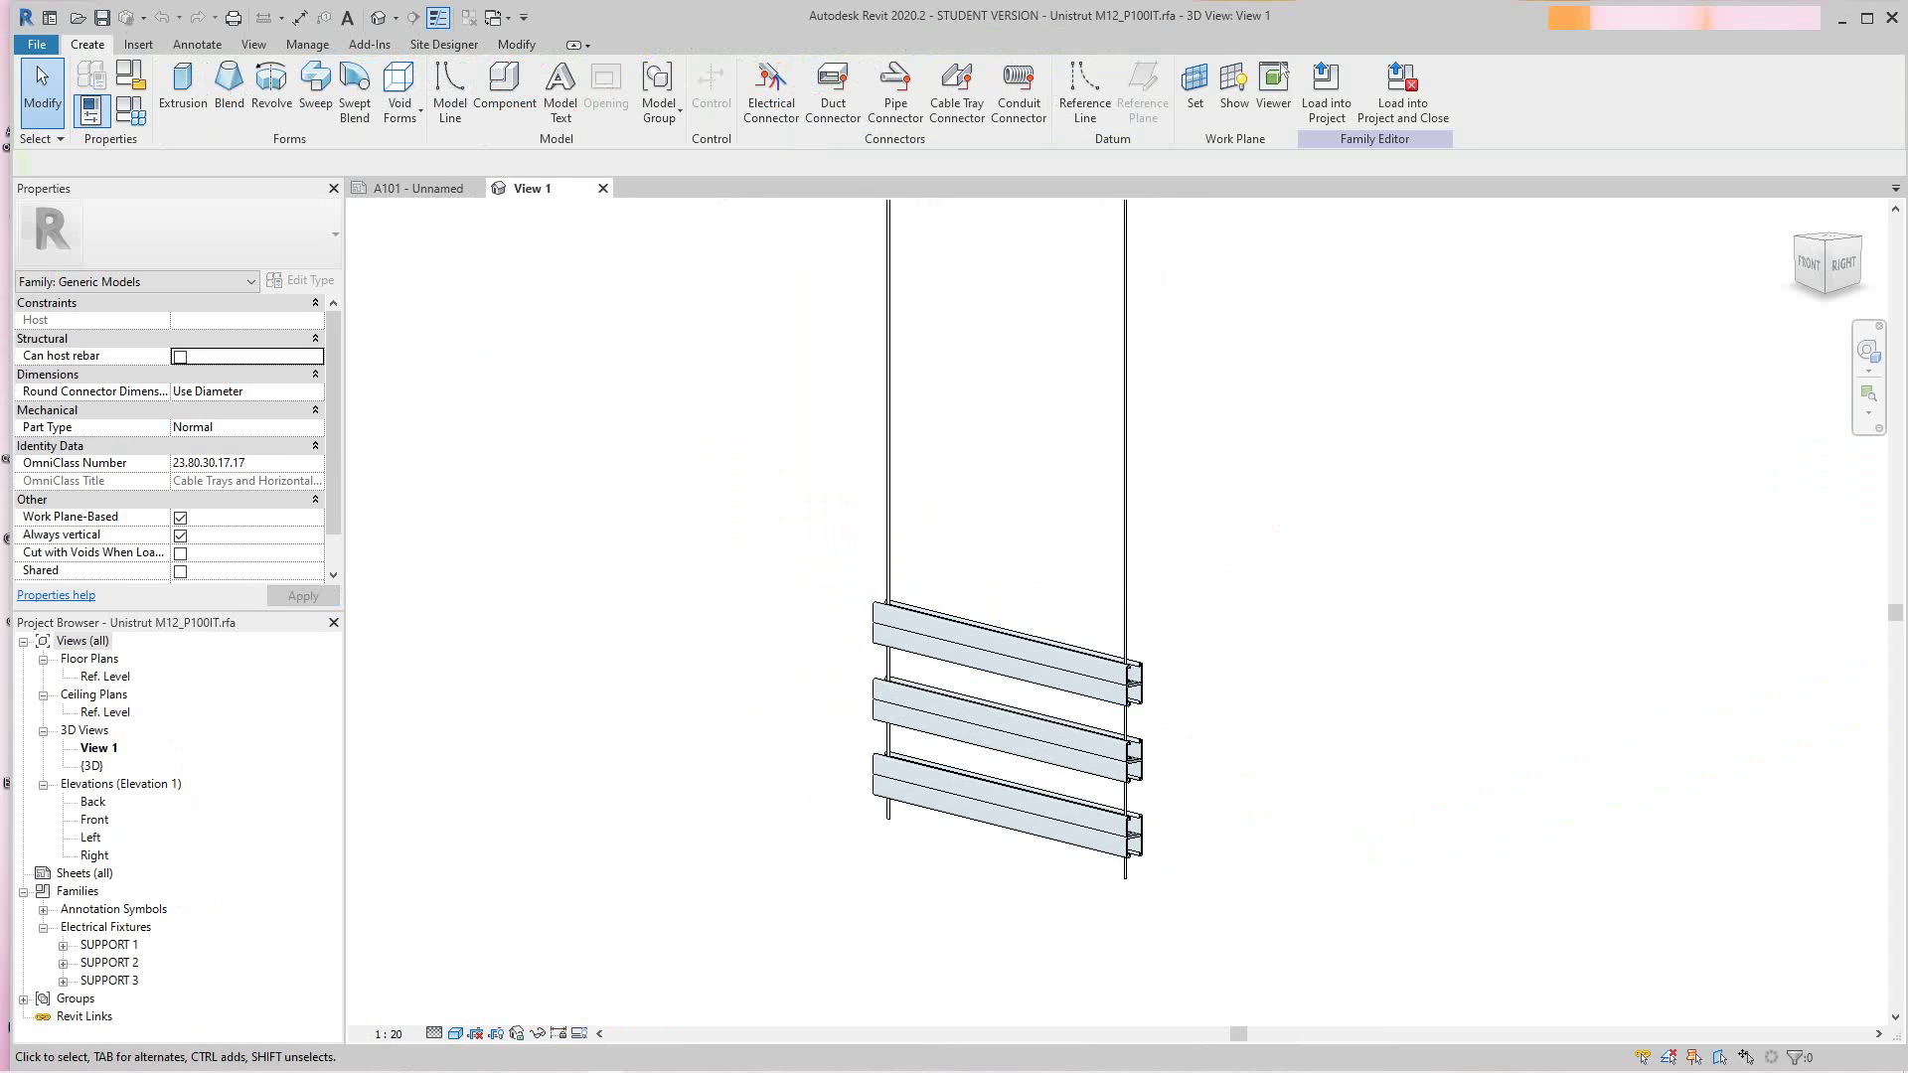
# Step: Open the hanger family's Front elevation and examine the labelled rod and gap dimensions
pyautogui.doubleClick(94, 819)
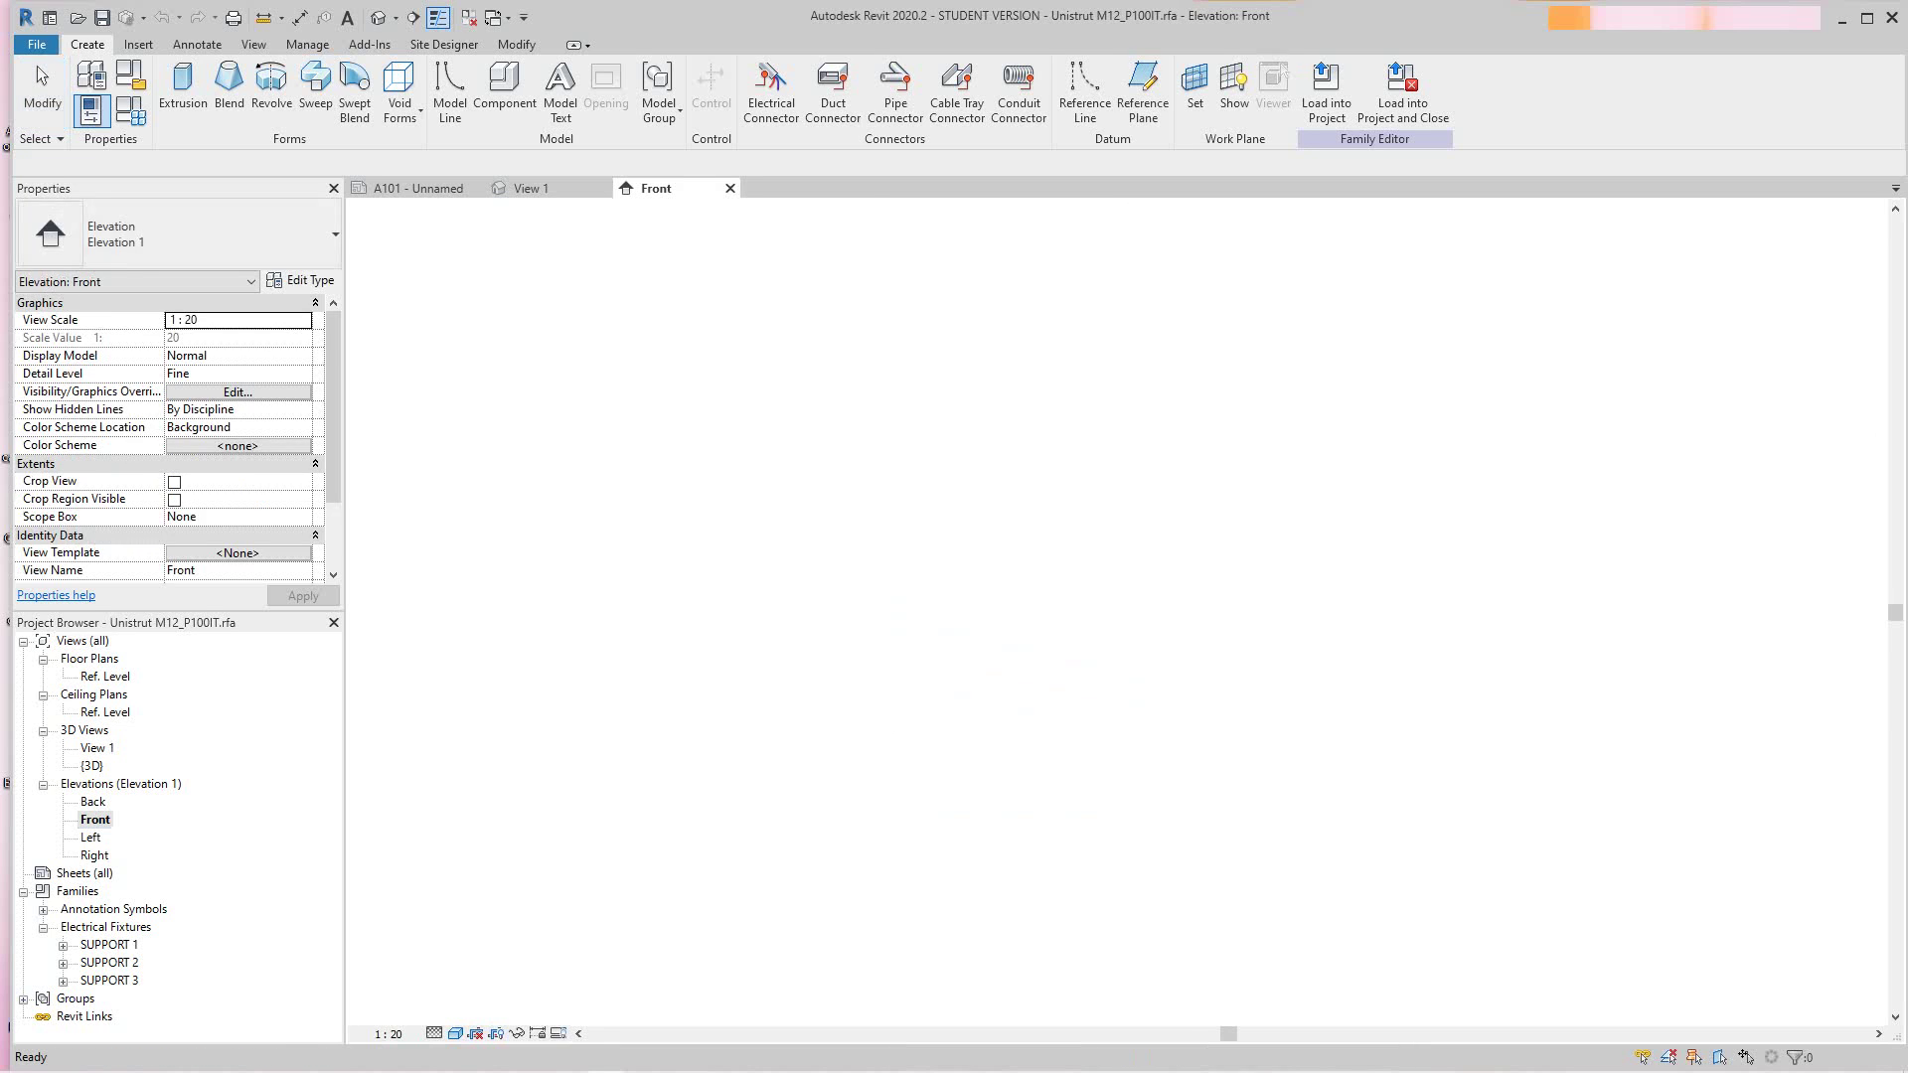
pyautogui.scroll(2, 985, 768)
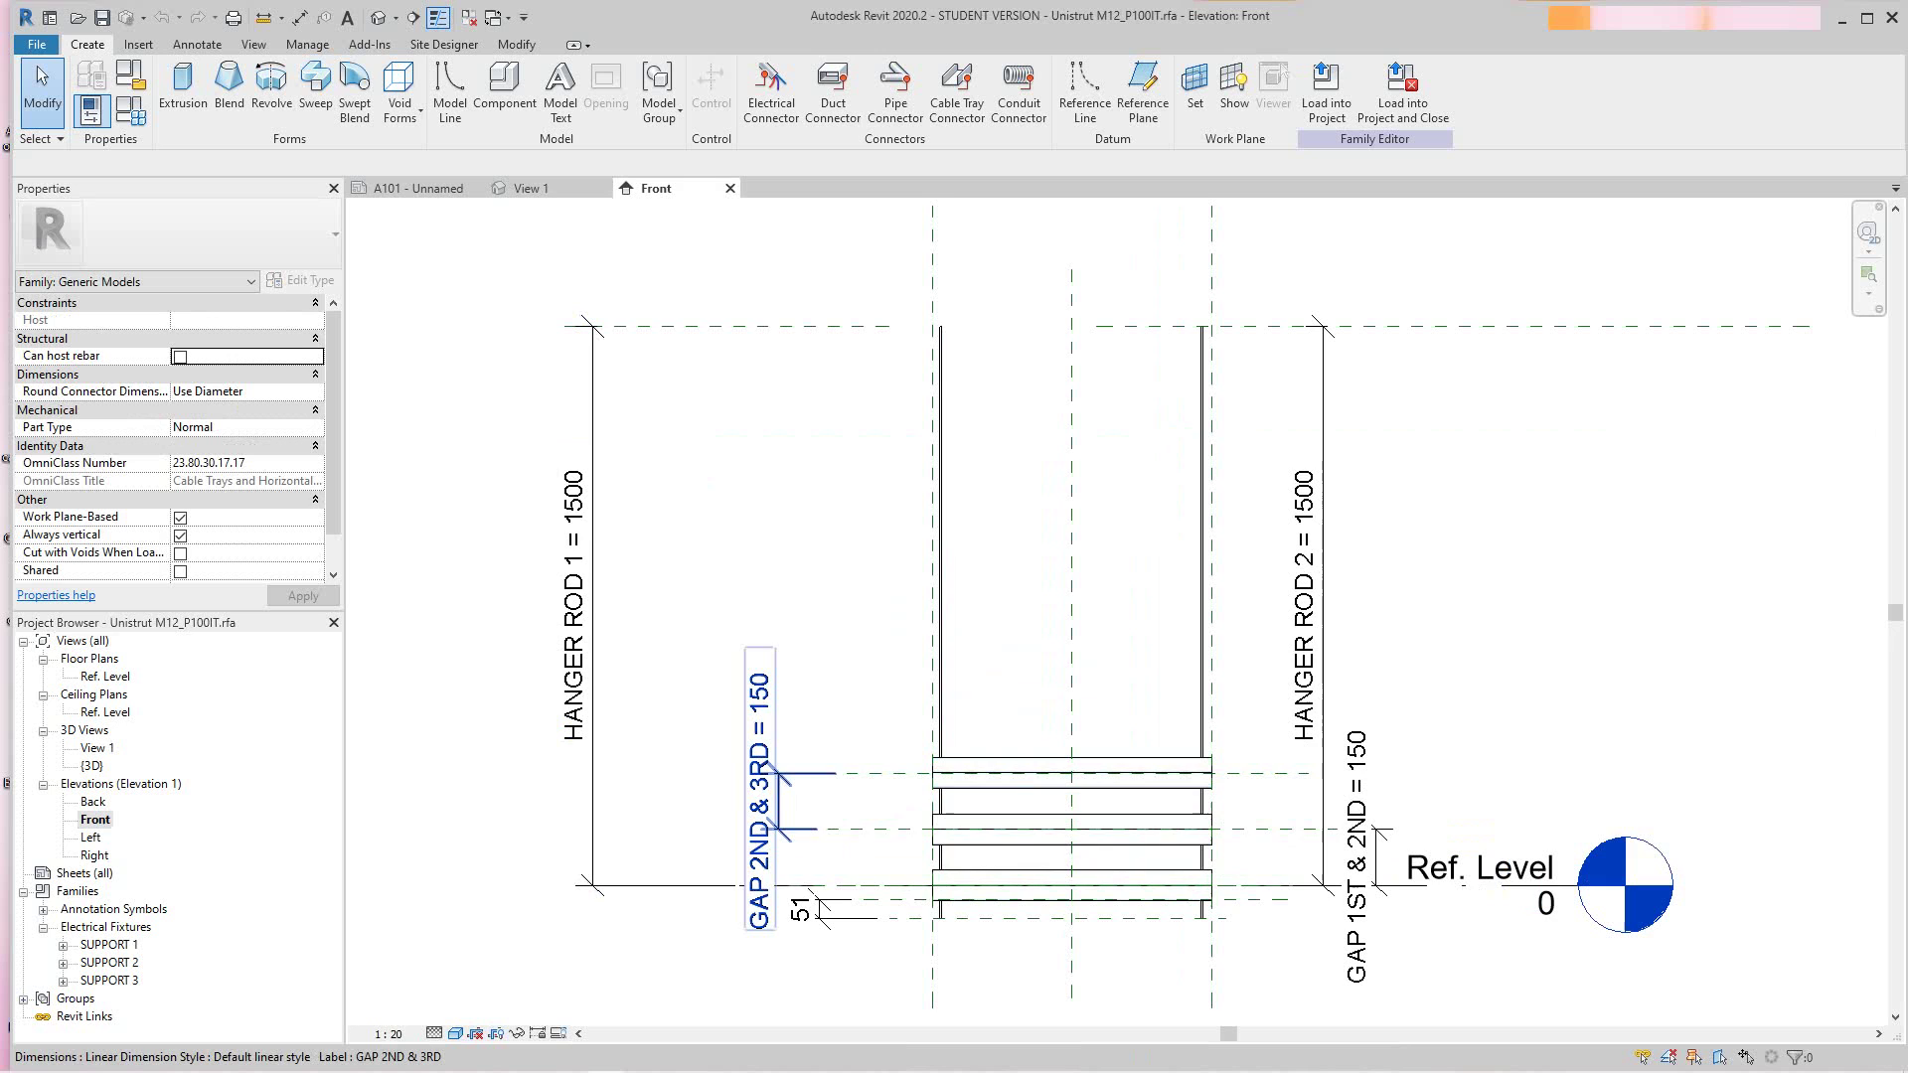
pyautogui.scroll(2, 1191, 828)
pyautogui.moveTo(1191, 828); pyautogui.dragTo(1178, 687, button='middle')
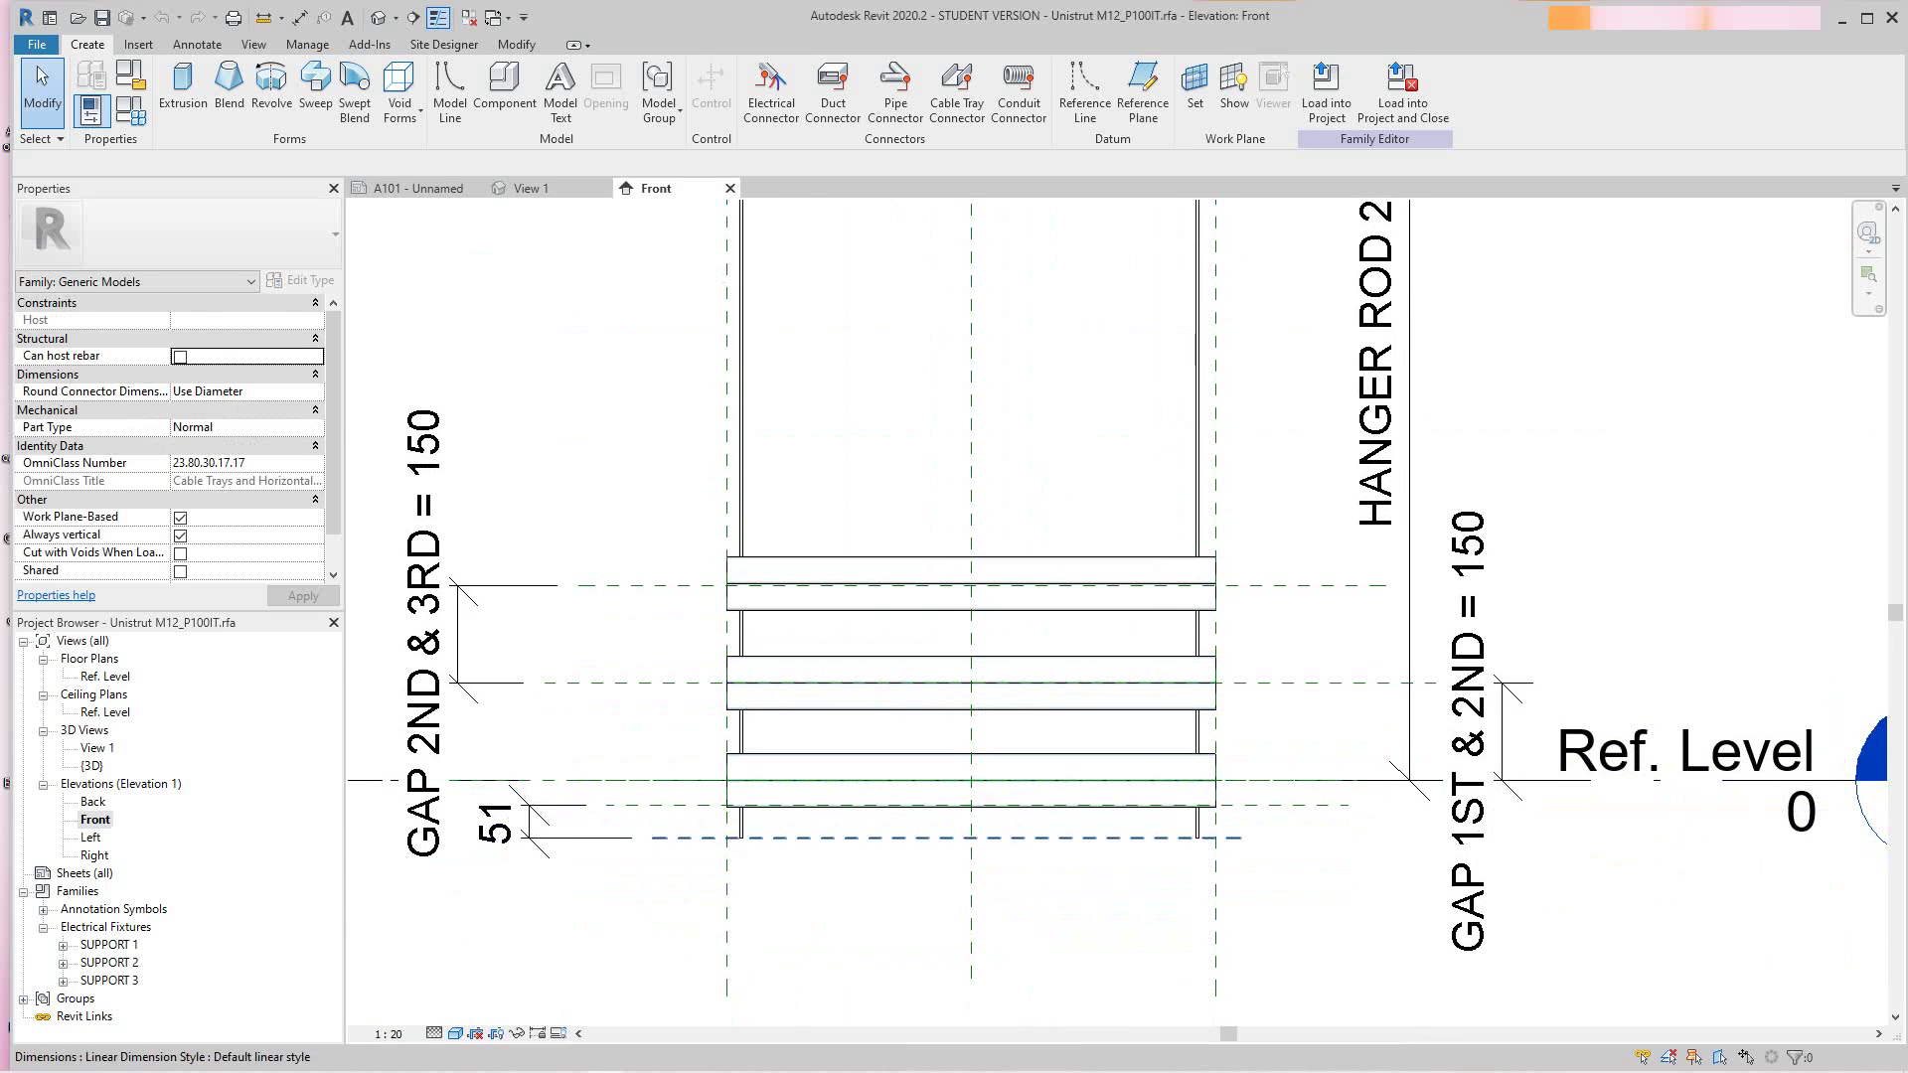
pyautogui.scroll(-1, 1149, 686)
pyautogui.scroll(-2, 994, 685)
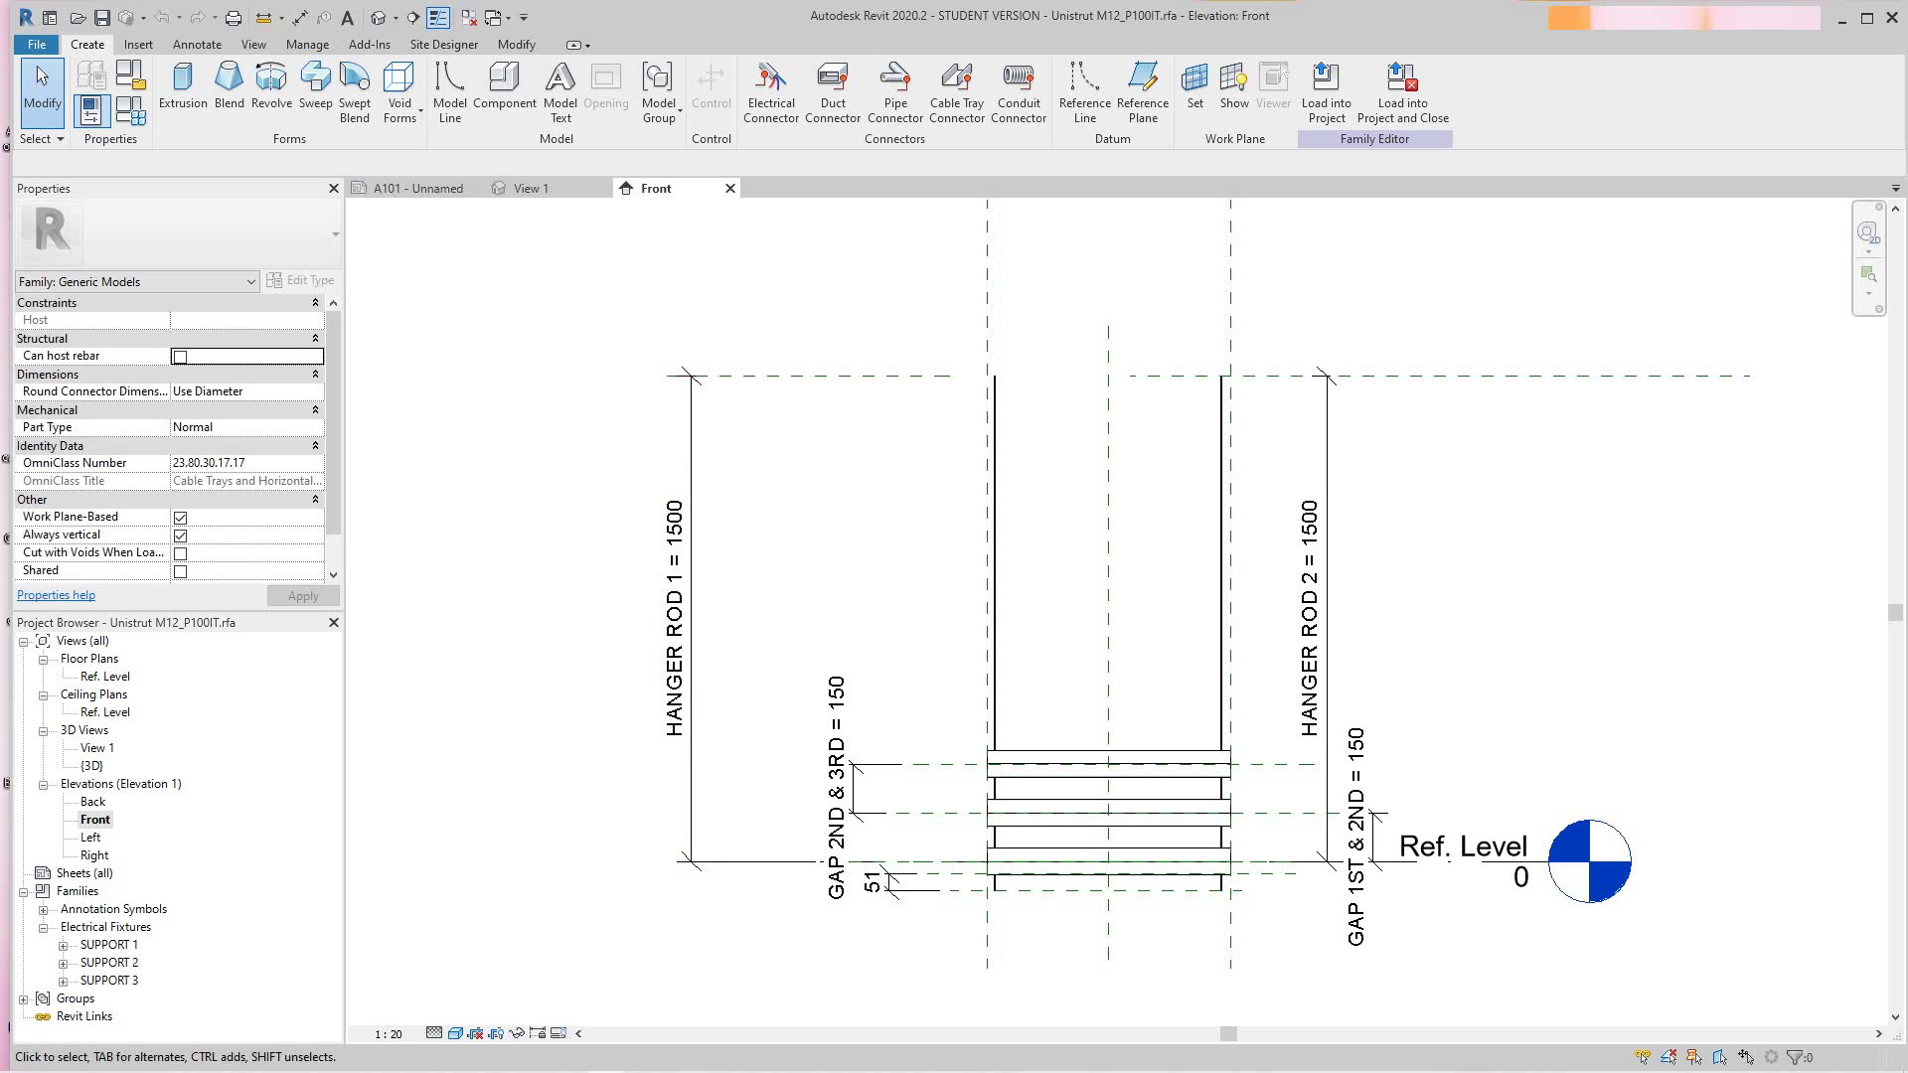
# Step: Review the dimension and support visibility parameters of the P1001T CHANNEL HANGER1 type in Family Types, then close the dialog
pyautogui.click(130, 109)
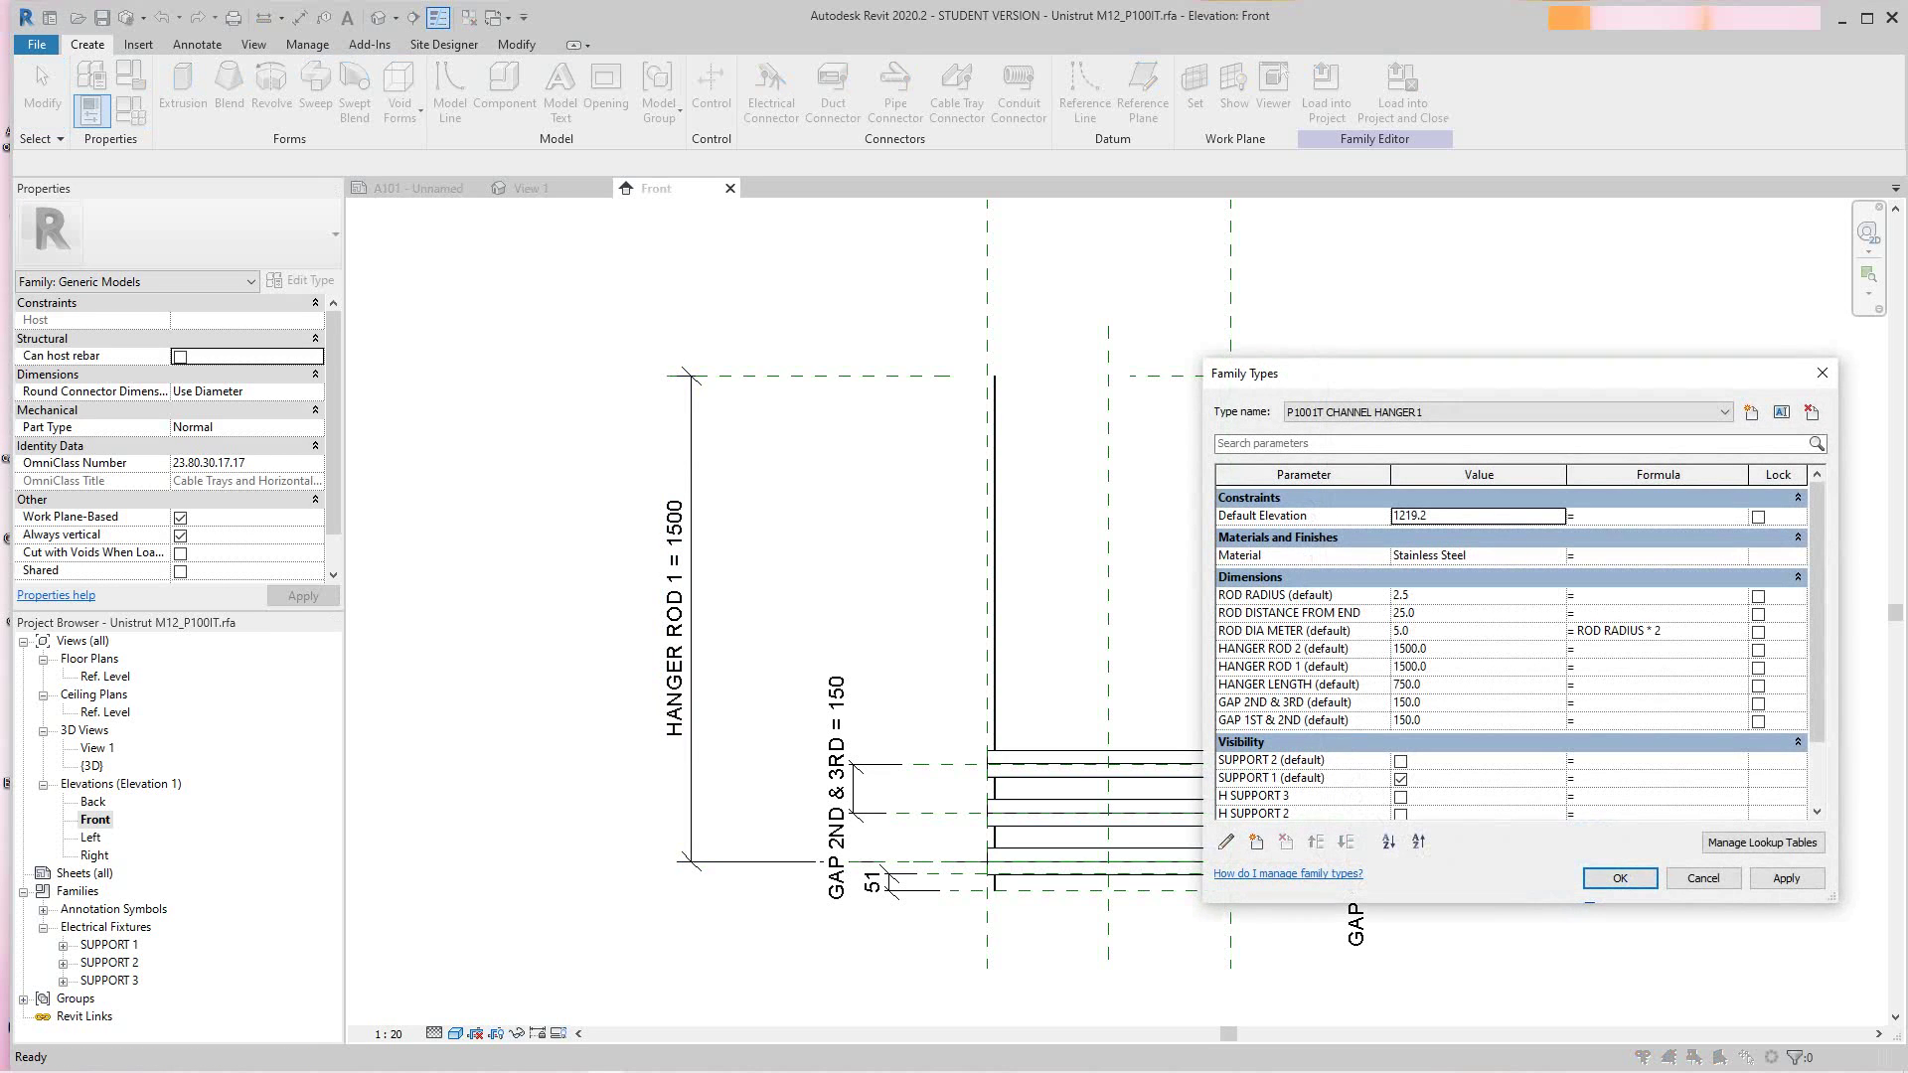
pyautogui.scroll(-2, 1511, 646)
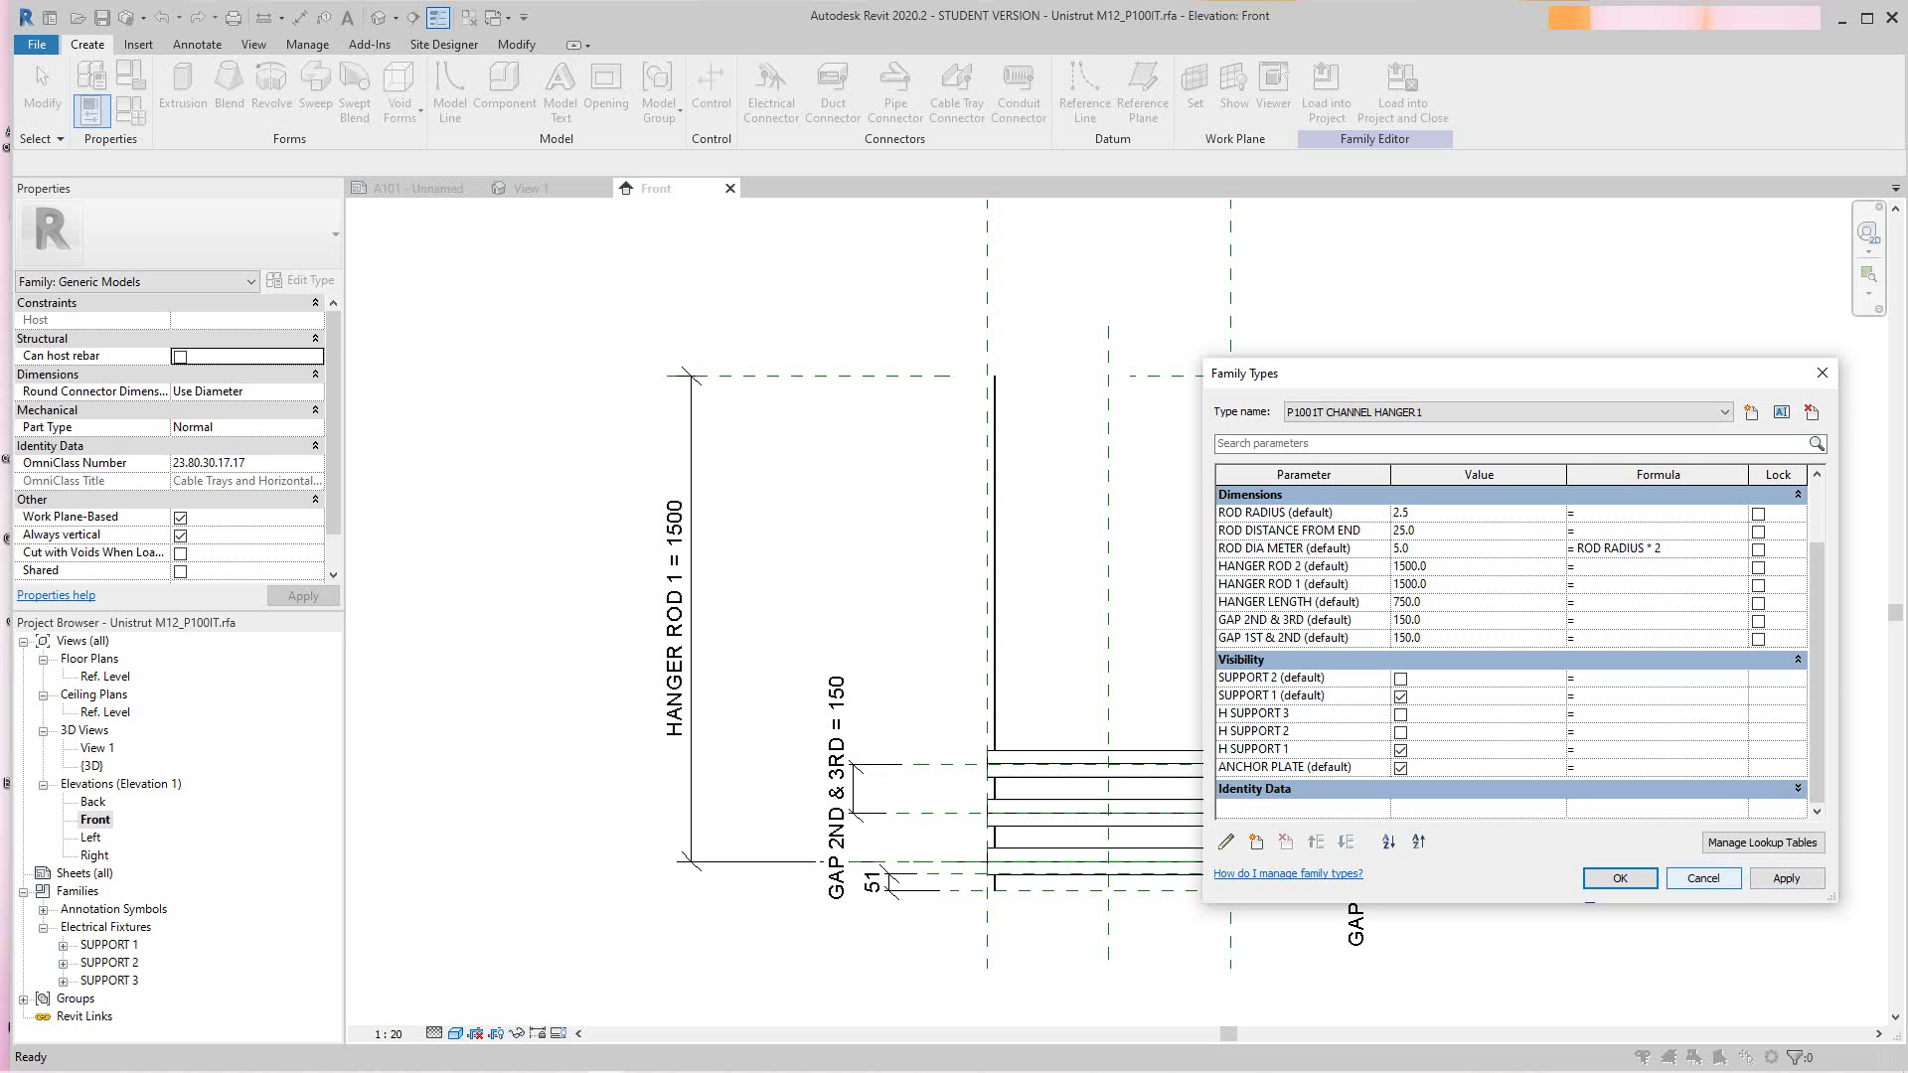
pyautogui.click(1619, 878)
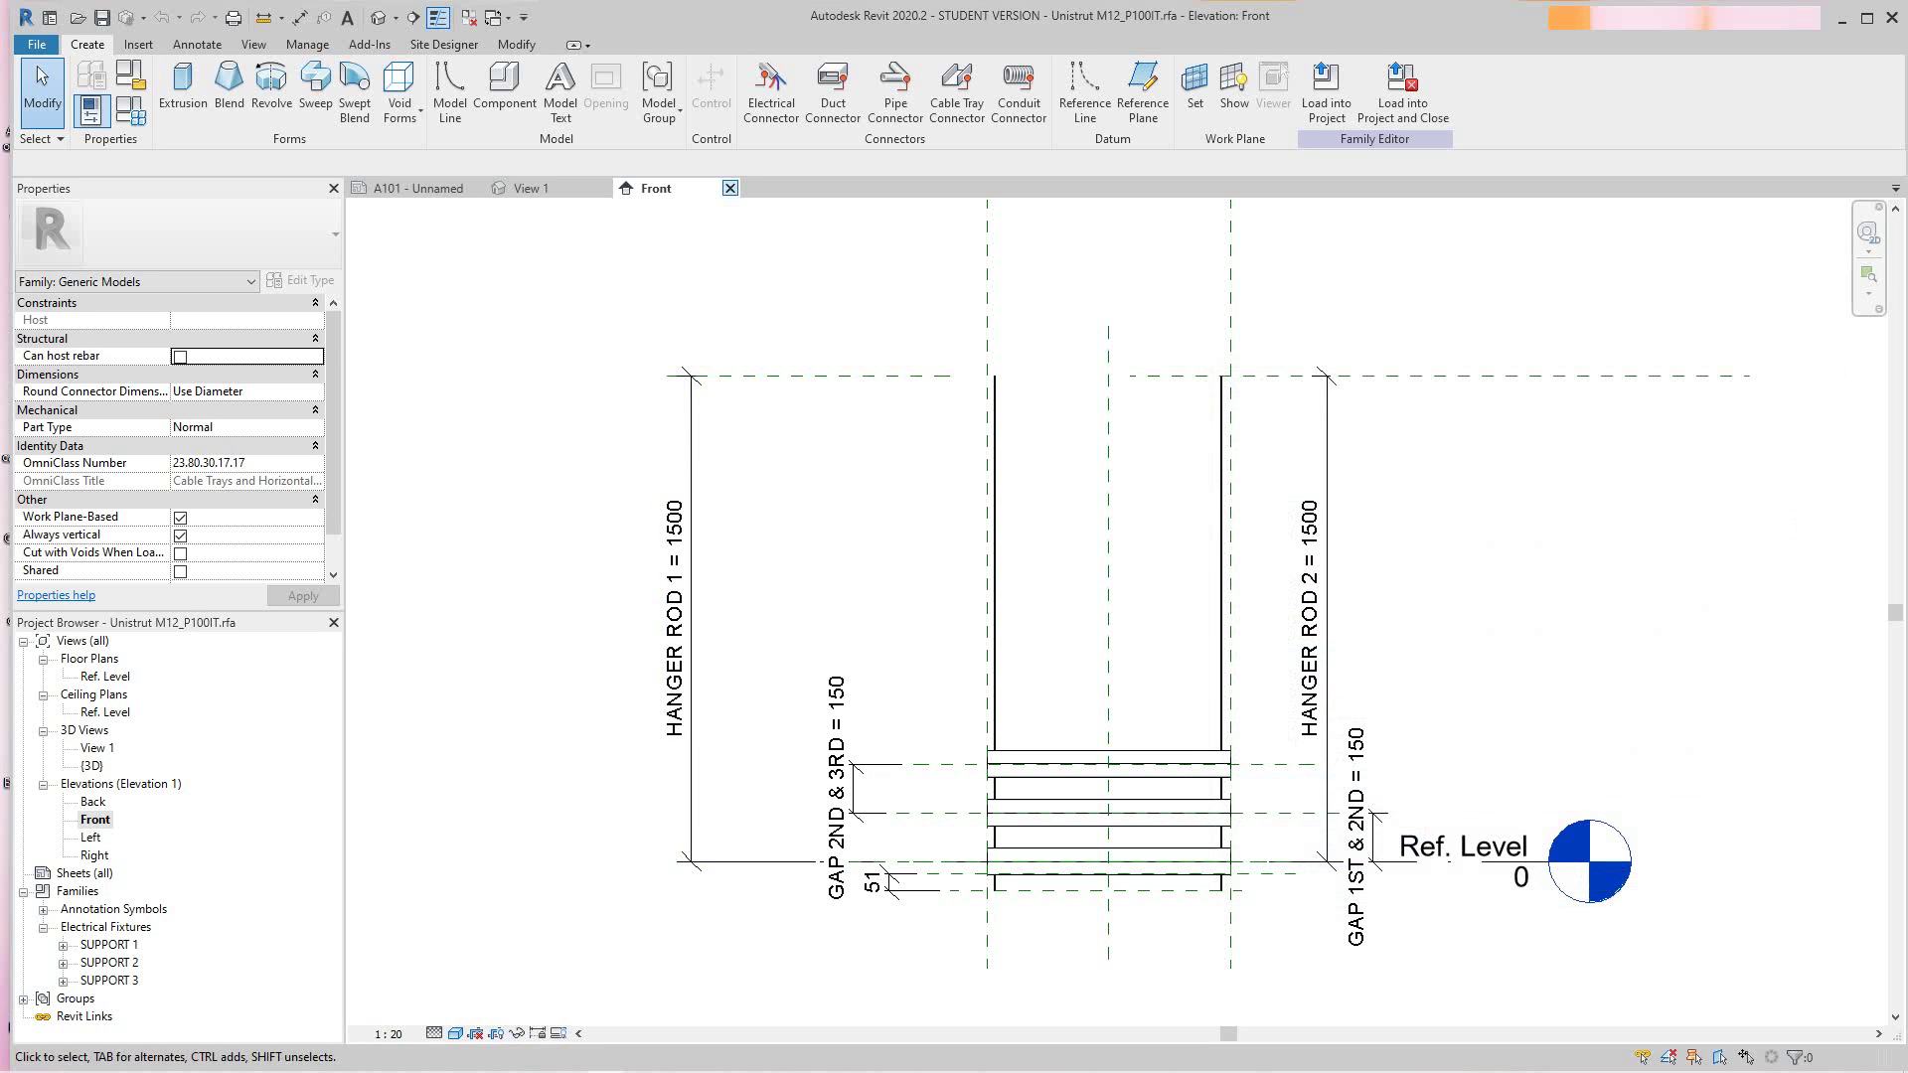
# Step: Close the hanger family's Front elevation and 3D view, and examine the standalone trapeze hangers in the project model
pyautogui.click(731, 188)
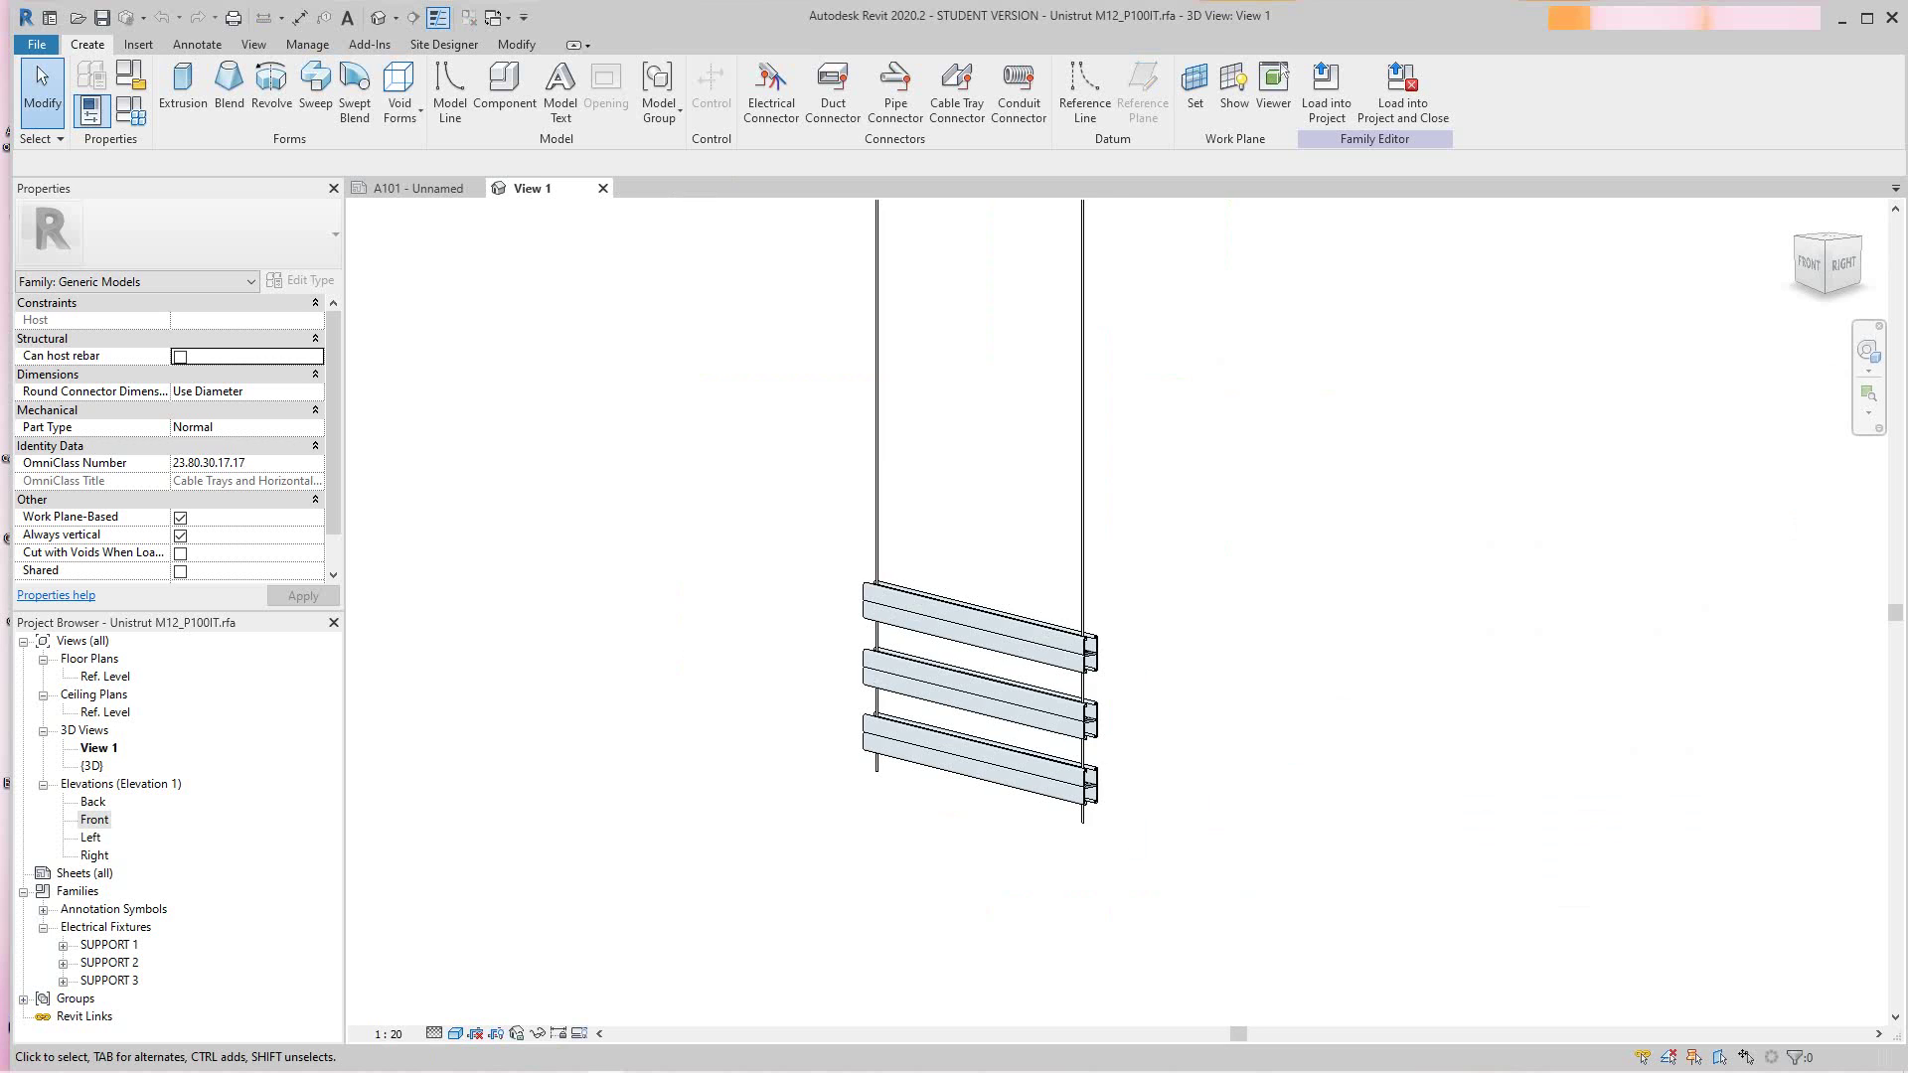
pyautogui.click(602, 188)
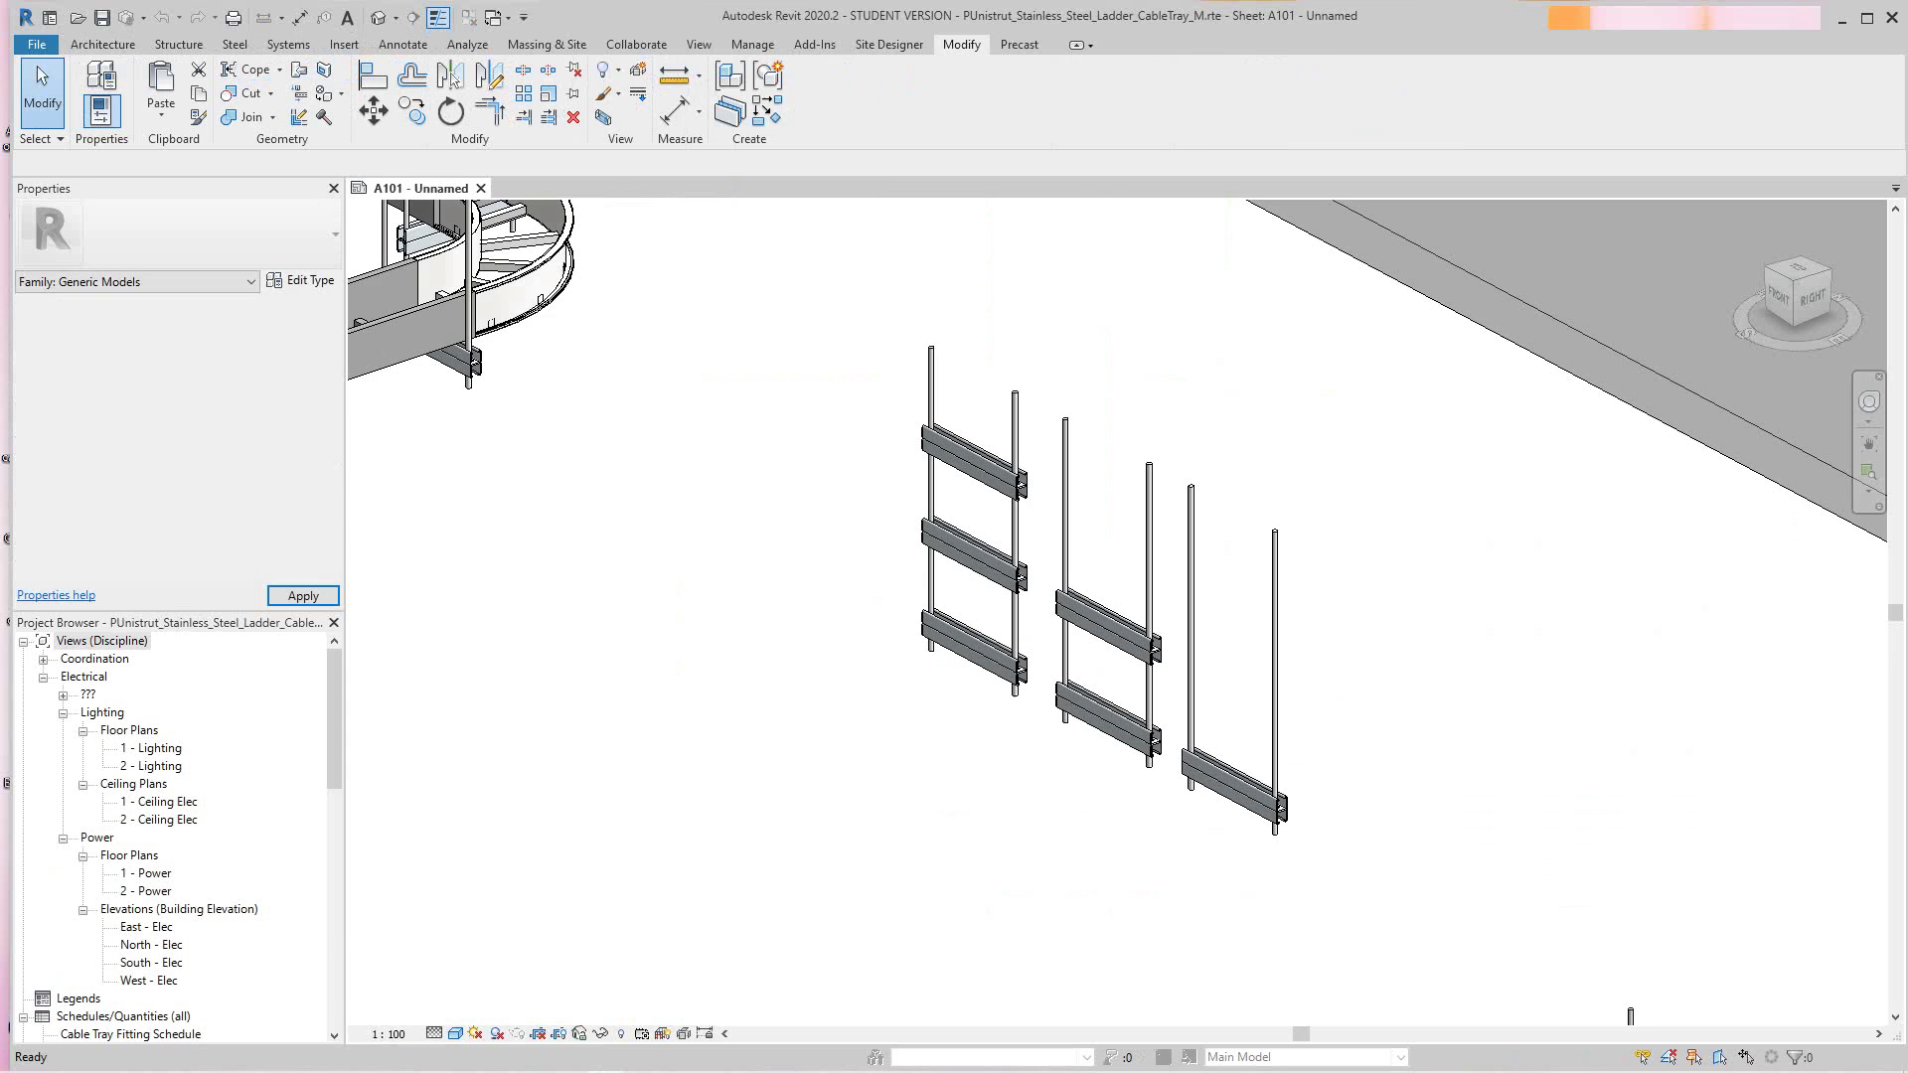
pyautogui.scroll(-1, 936, 691)
pyautogui.moveTo(935, 691); pyautogui.dragTo(1184, 894, button='middle')
pyautogui.moveTo(621, 686); pyautogui.dragTo(791, 526, button='middle')
pyautogui.scroll(-1, 791, 526)
pyautogui.moveTo(882, 644); pyautogui.dragTo(755, 516, button='middle')
pyautogui.scroll(1, 974, 574)
pyautogui.scroll(-2, 1023, 691)
pyautogui.scroll(3, 1326, 734)
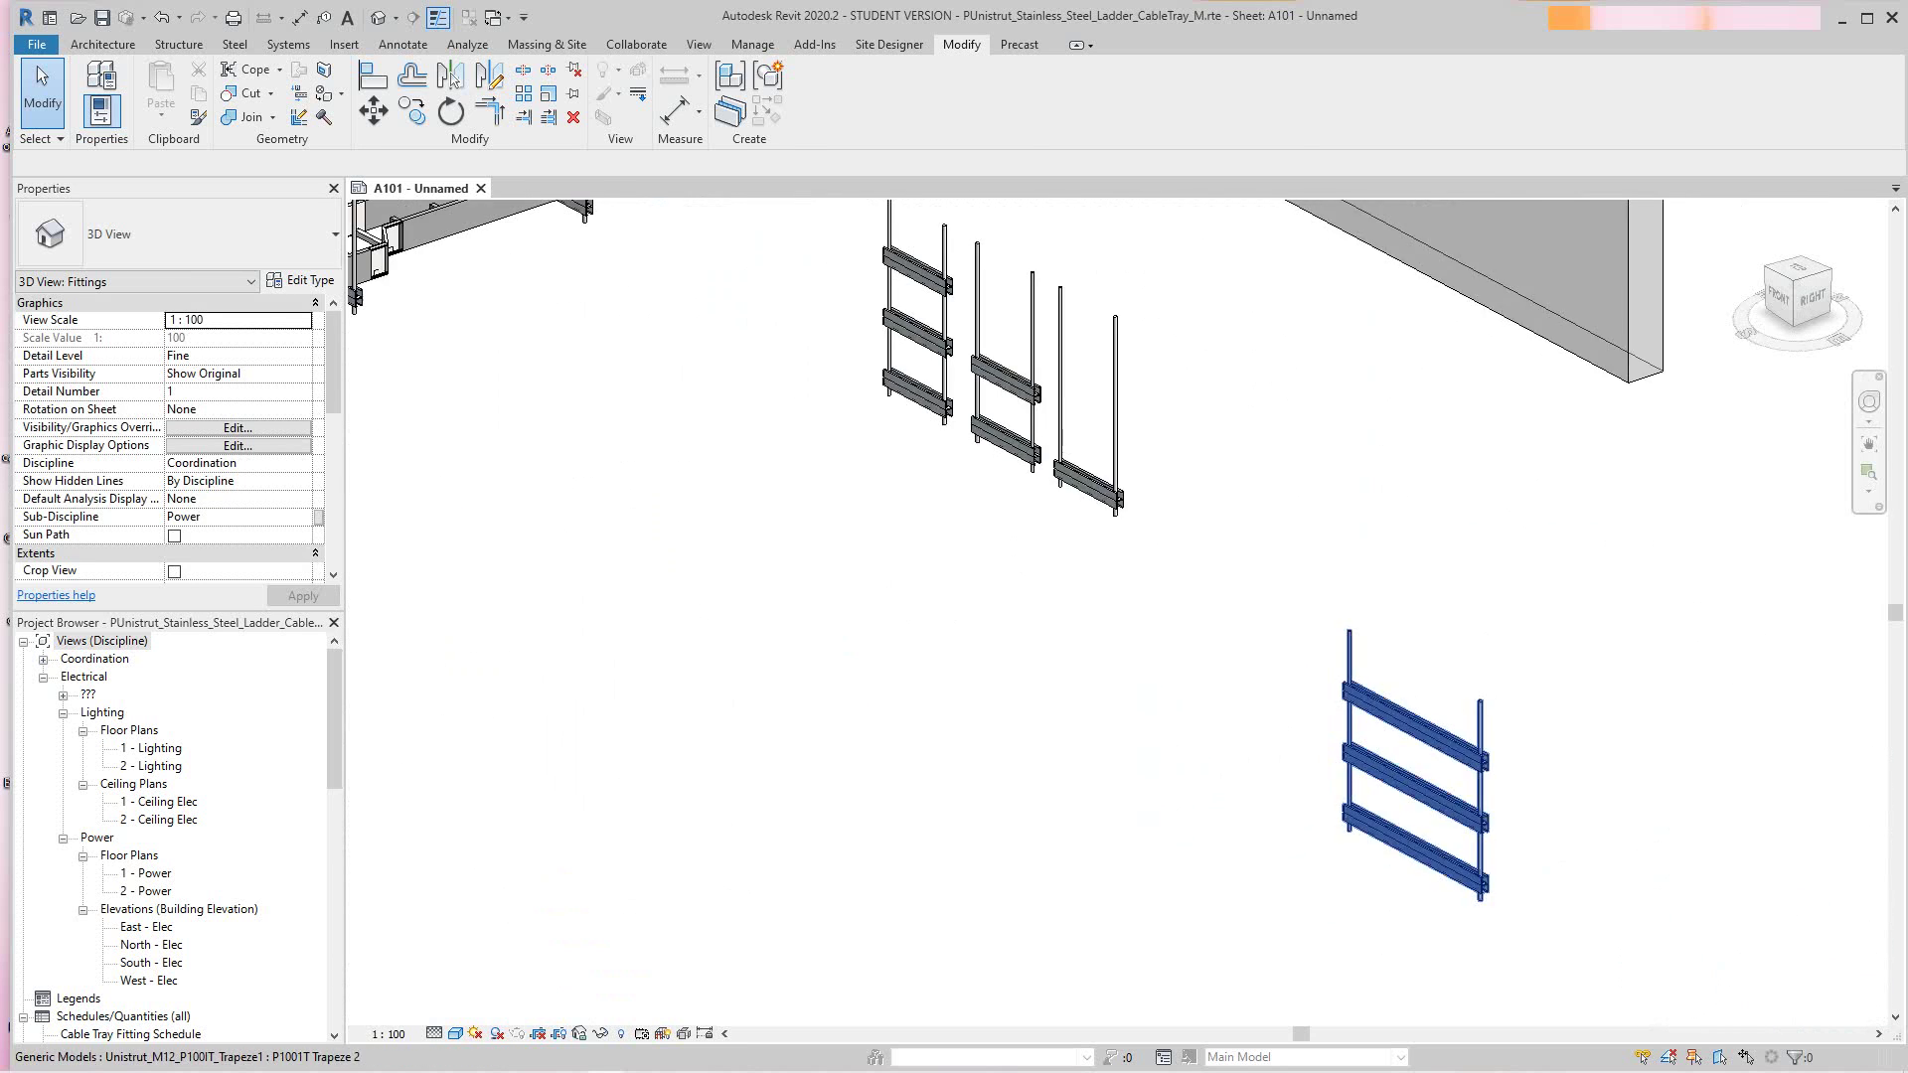
# Step: Examine the cable ladder run with its bends and the channel hangers supporting it
pyautogui.moveTo(1366, 755); pyautogui.dragTo(1284, 617, button='middle')
pyautogui.scroll(1, 1285, 621)
pyautogui.scroll(-2, 1286, 621)
pyautogui.scroll(-2, 1027, 694)
pyautogui.moveTo(1027, 693); pyautogui.dragTo(1319, 915, button='middle')
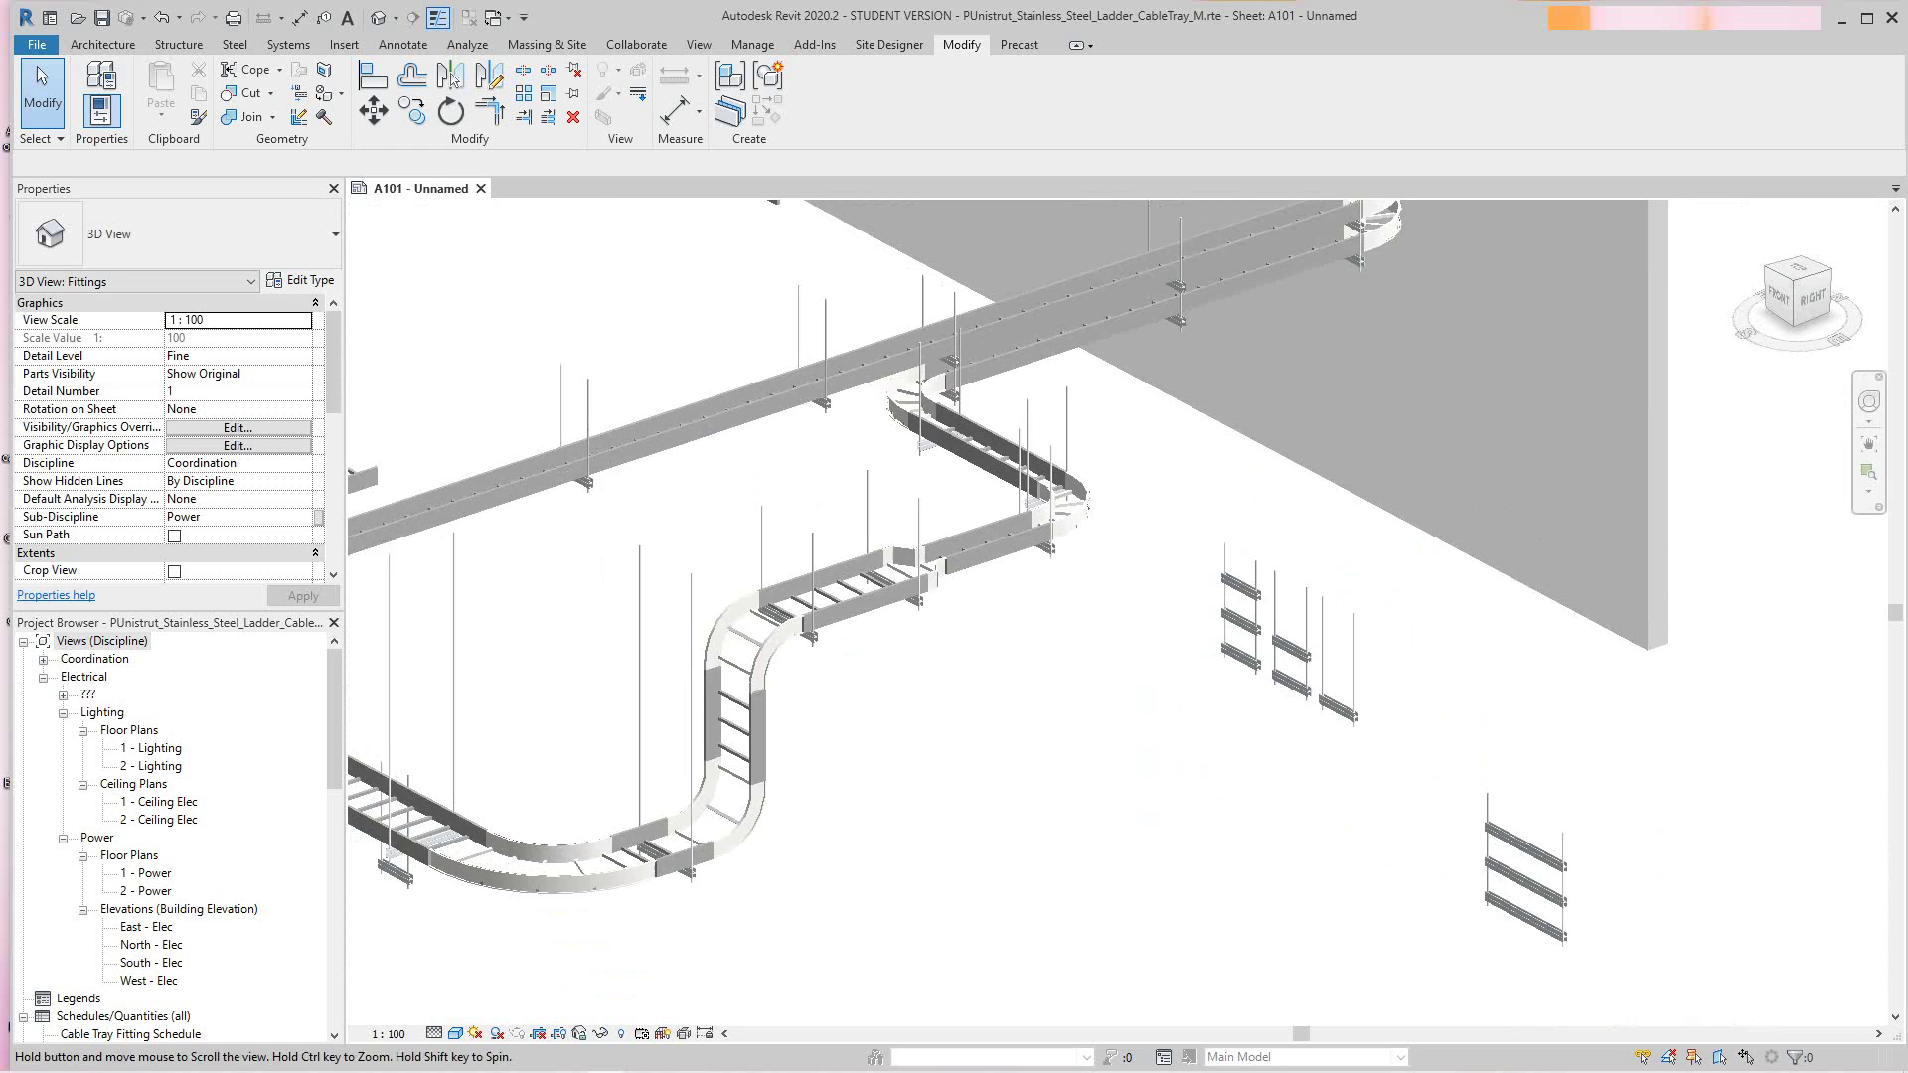
pyautogui.moveTo(1431, 844); pyautogui.dragTo(1601, 829, button='middle')
pyautogui.scroll(4, 591, 856)
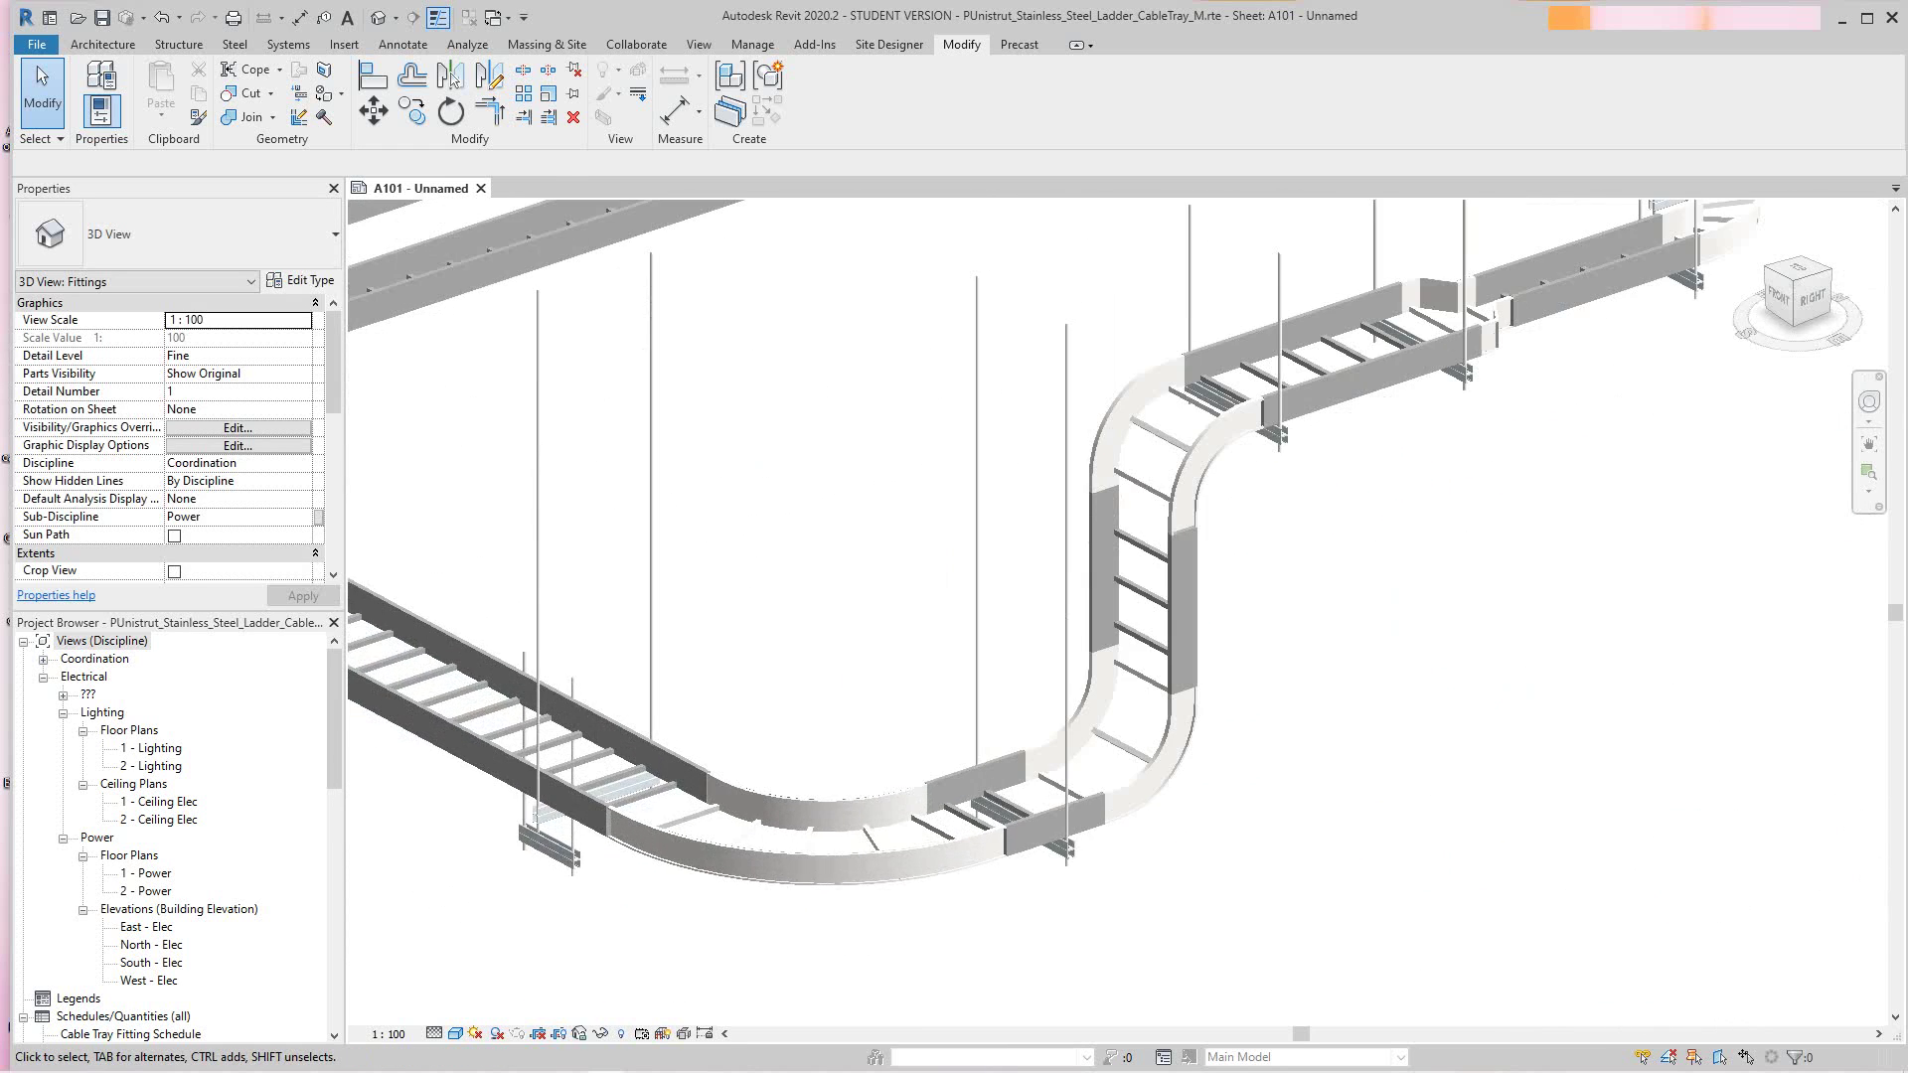
pyautogui.moveTo(590, 857); pyautogui.dragTo(642, 786, button='middle')
pyautogui.scroll(-5, 1112, 596)
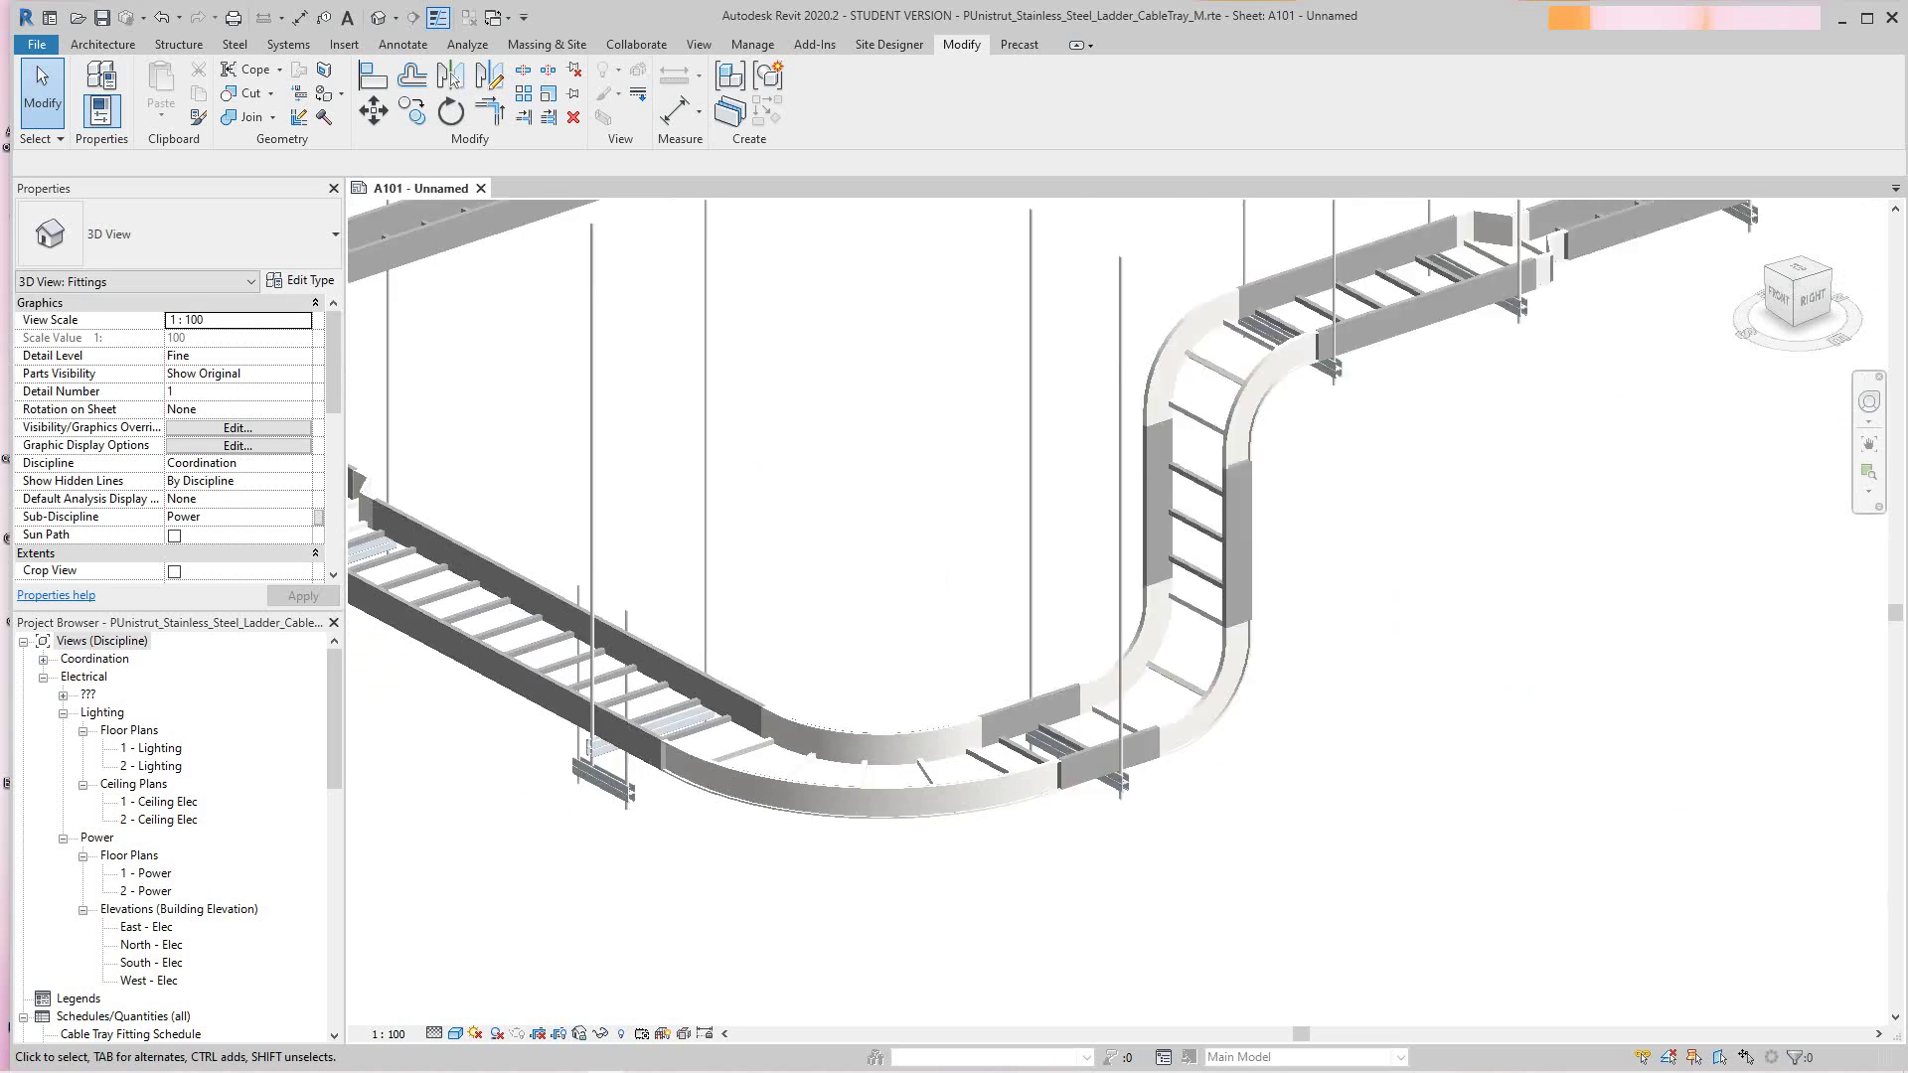
# Step: Duplicate the type of the channel hanger under the long straight ladder, naming the copy P1001T CHANNEL HANGER1 4
pyautogui.moveTo(1137, 325); pyautogui.dragTo(1109, 634, button='middle')
pyautogui.scroll(2, 1108, 634)
pyautogui.click(1110, 651)
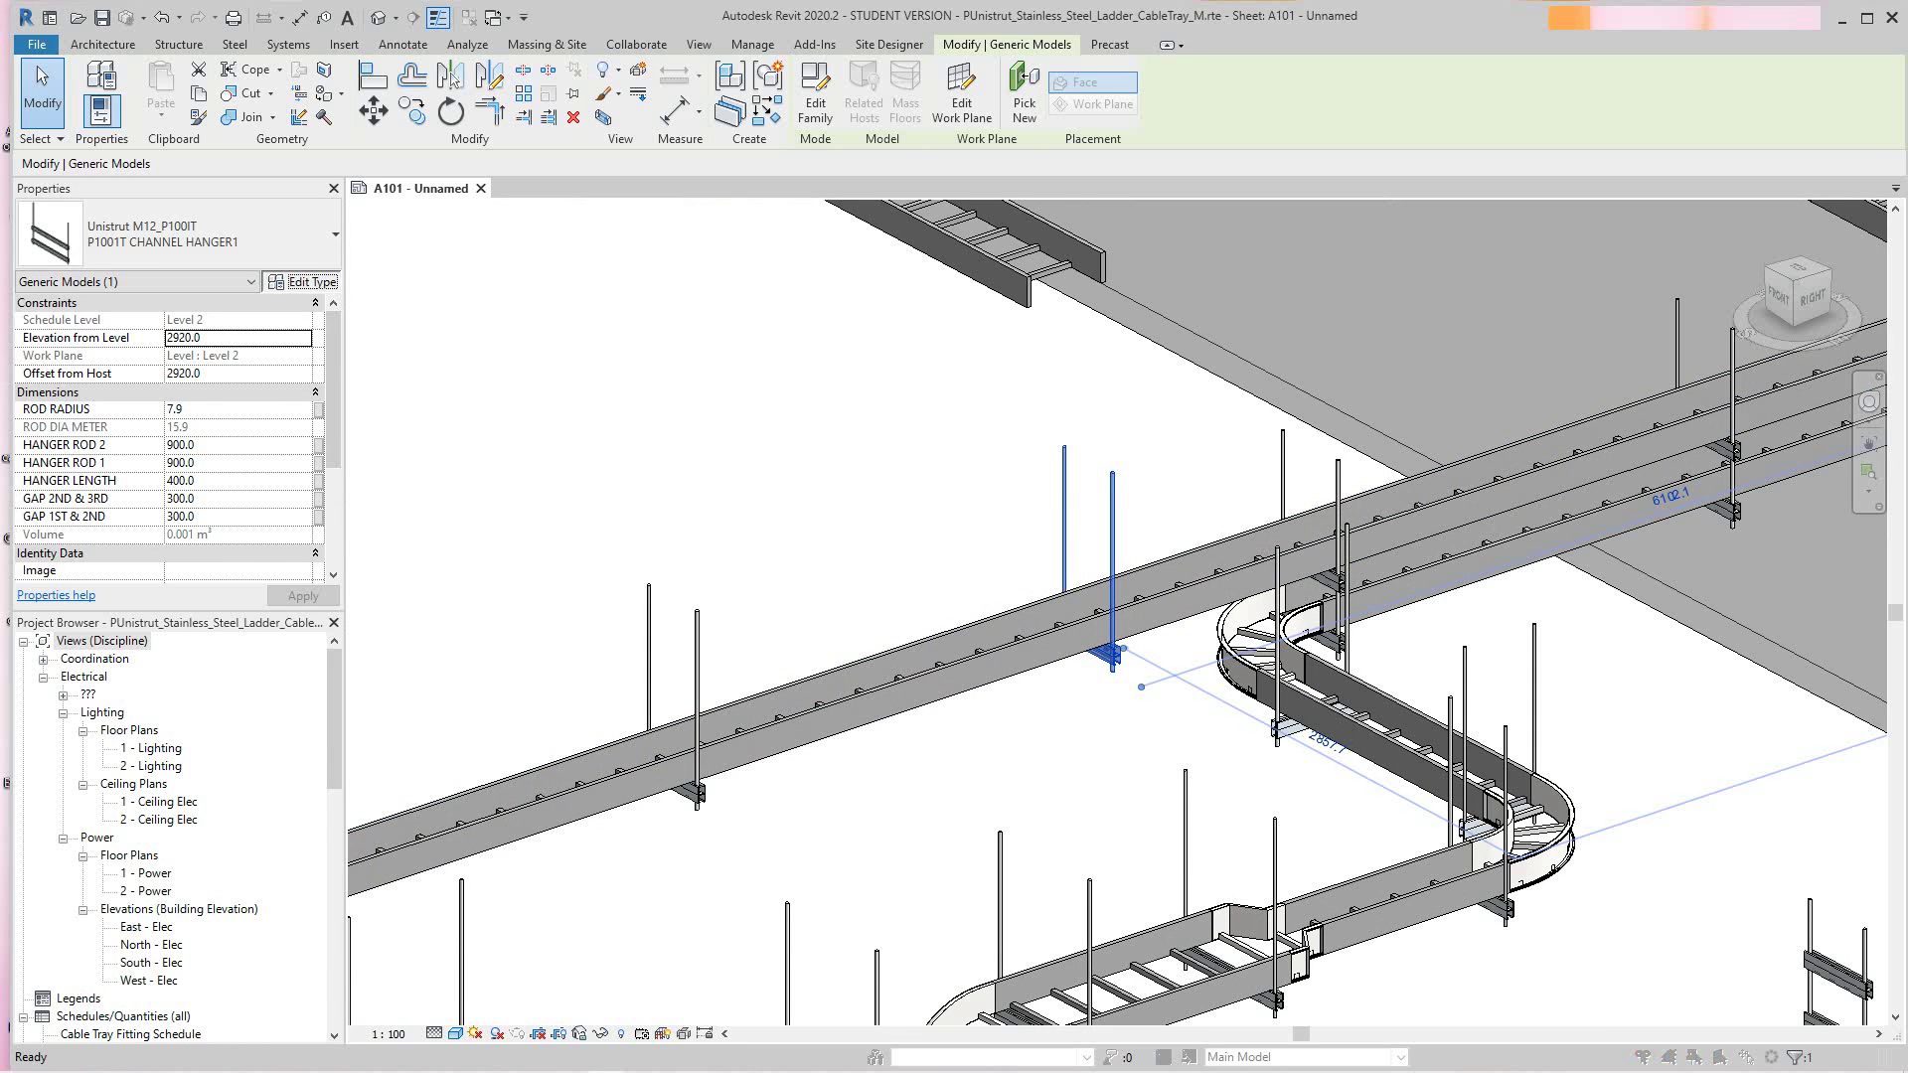
pyautogui.click(301, 280)
pyautogui.click(1625, 303)
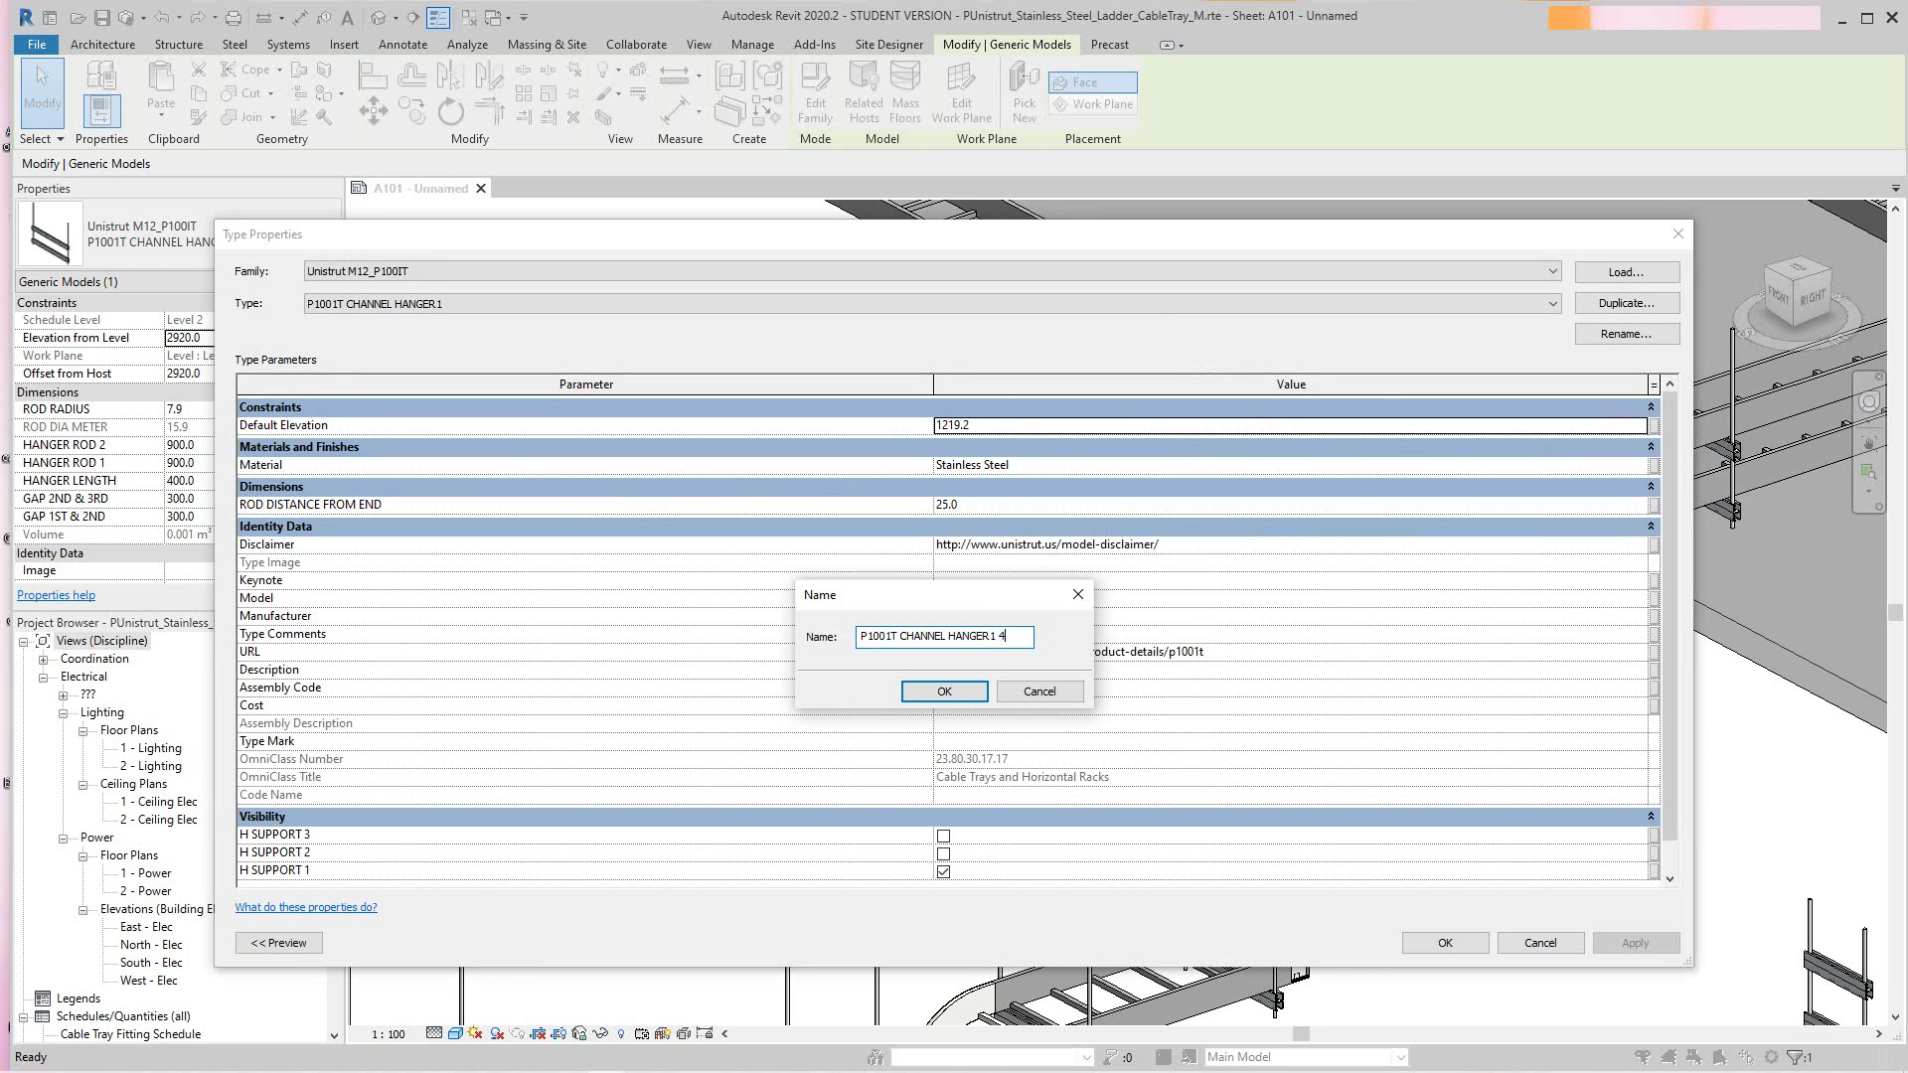
pyautogui.press('Return')
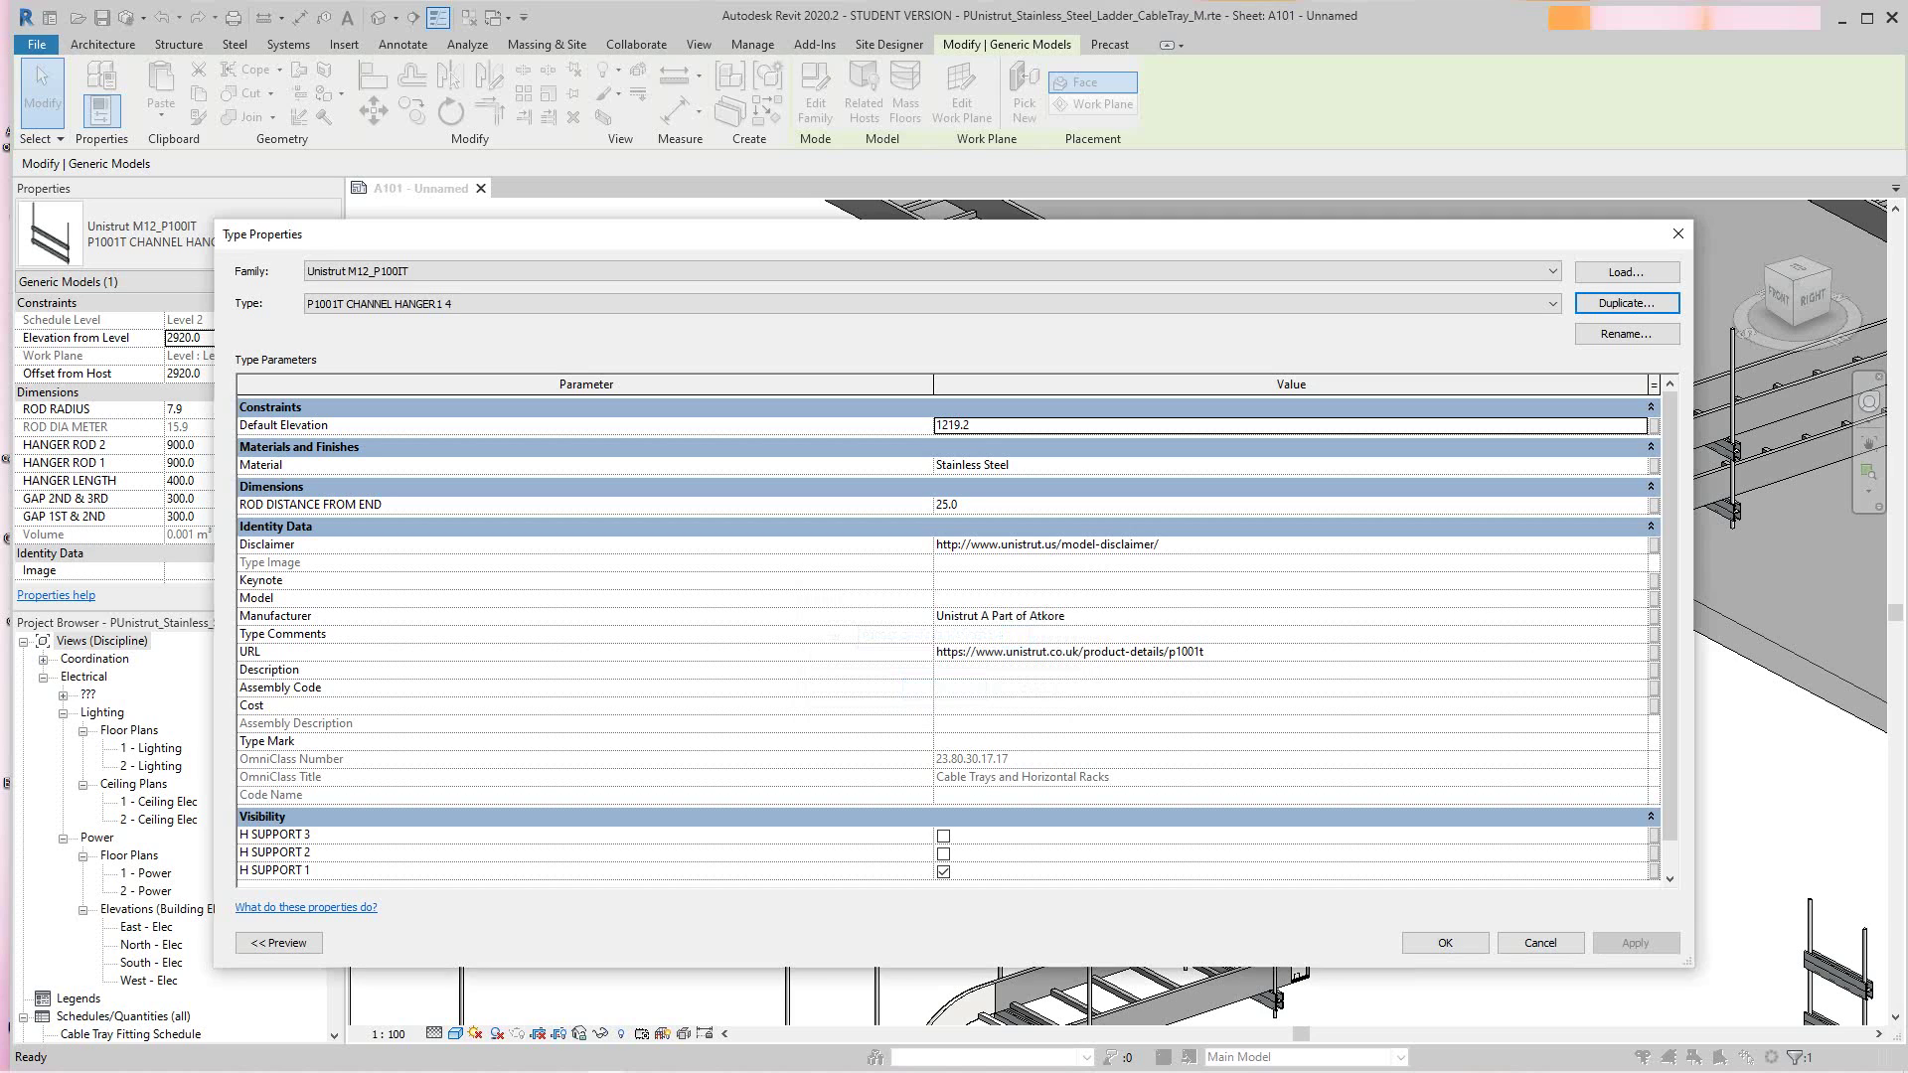
# Step: Enable H SUPPORT 2 visibility for the P1001T CHANNEL HANGER1 4 type and apply the type properties
pyautogui.scroll(-1, 948, 636)
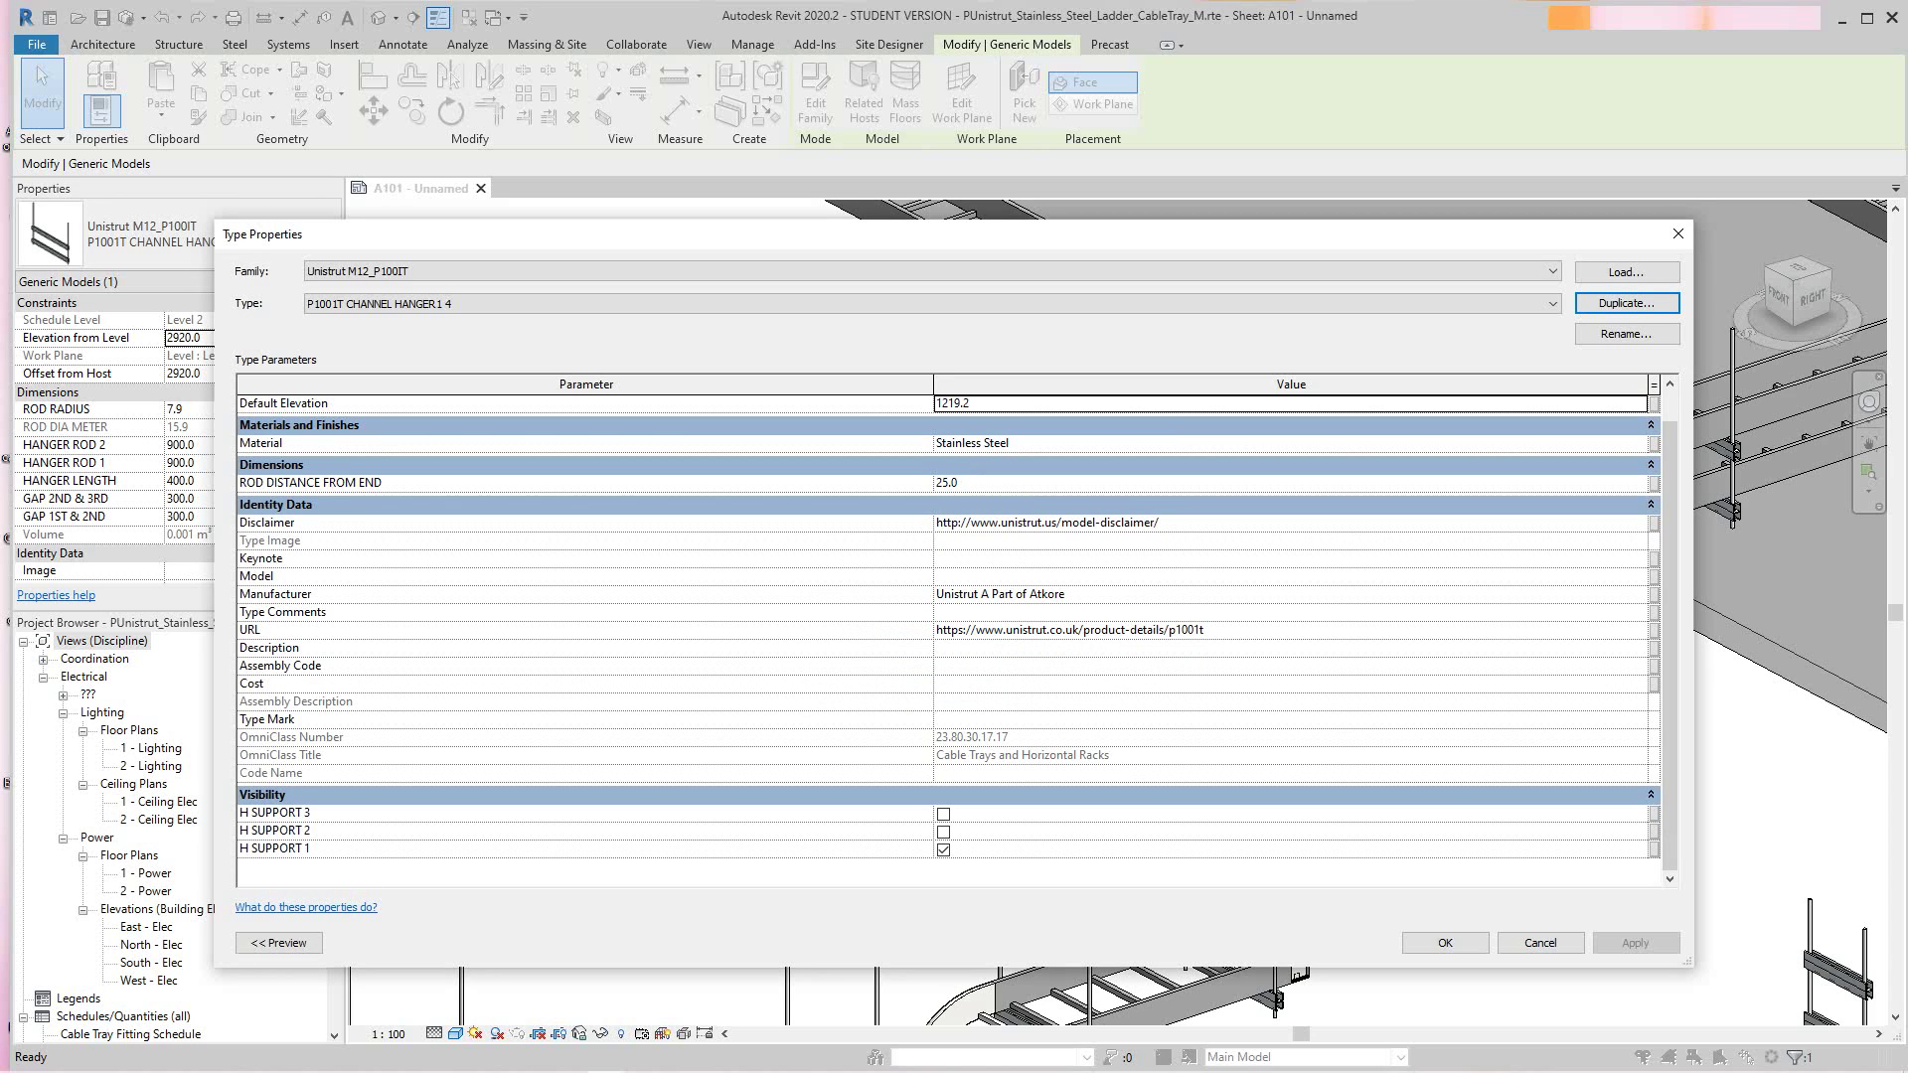
pyautogui.click(943, 832)
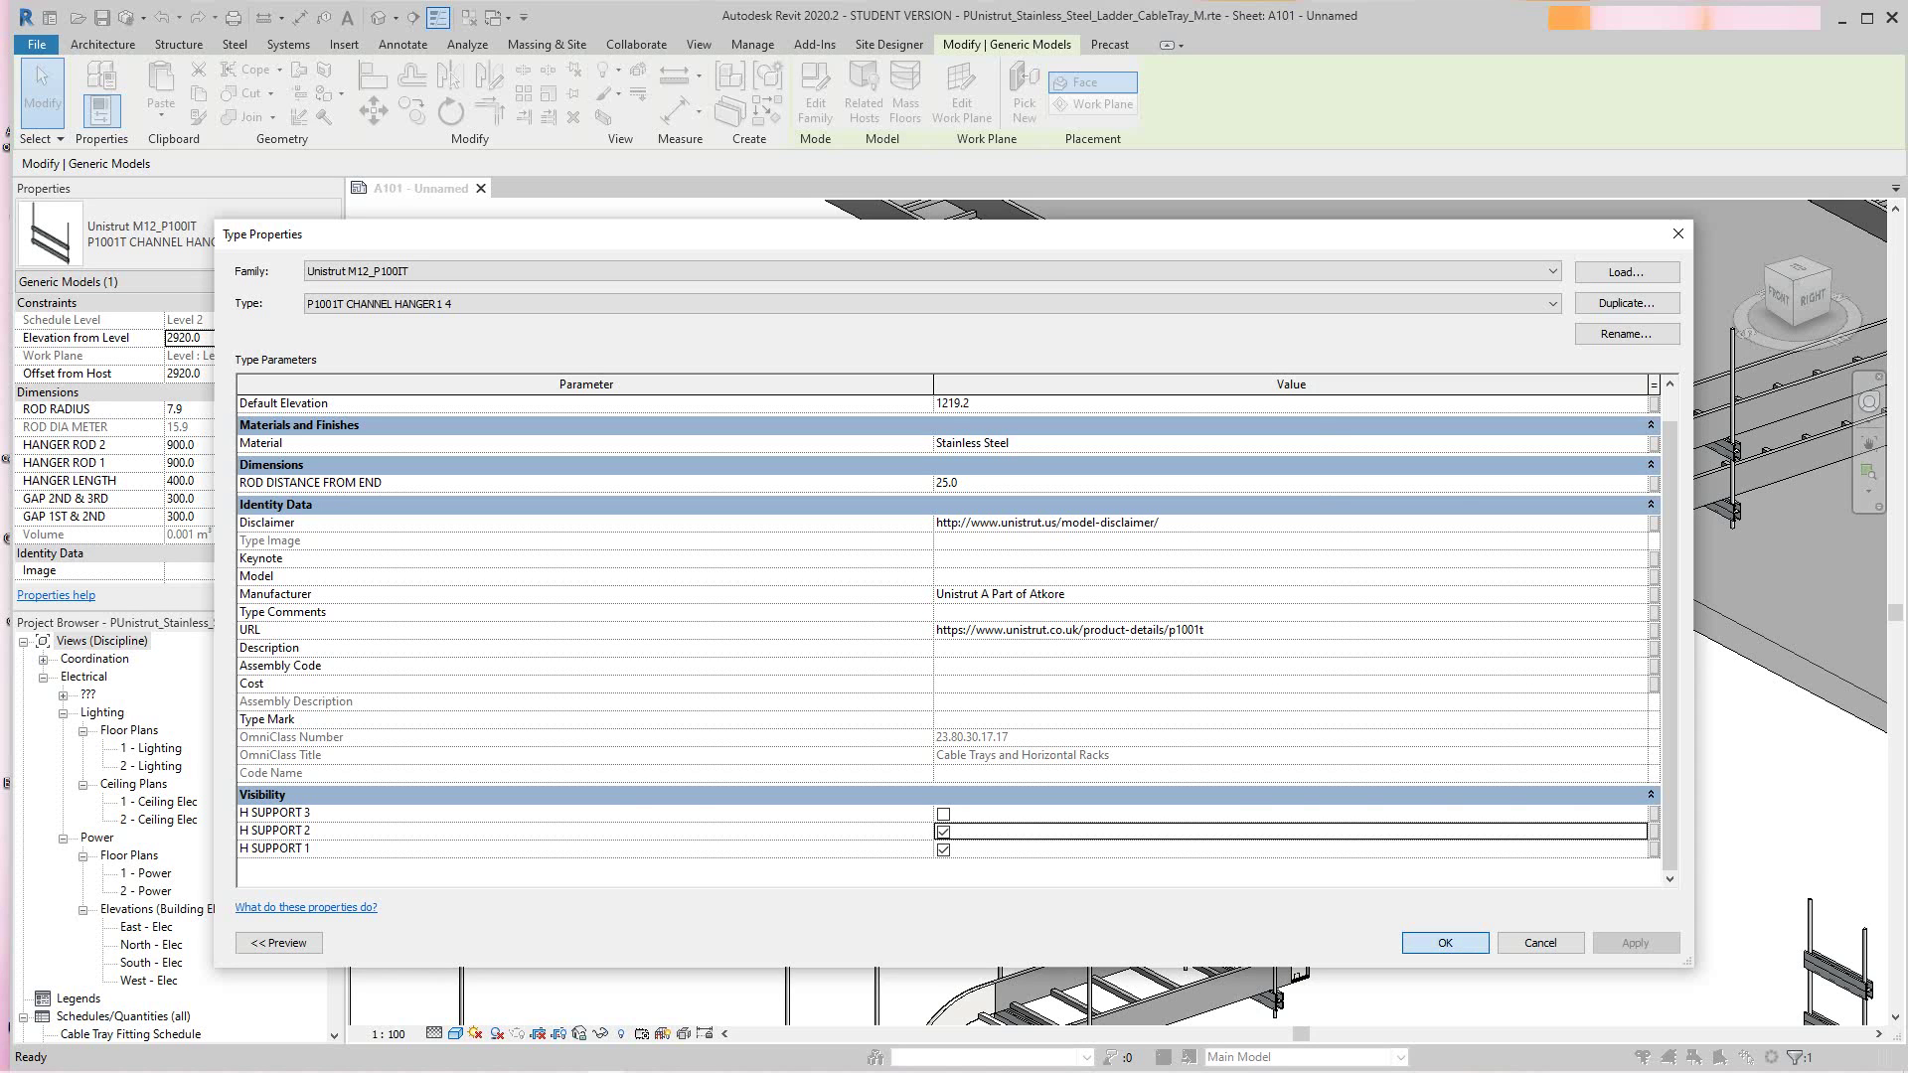
pyautogui.press('Return')
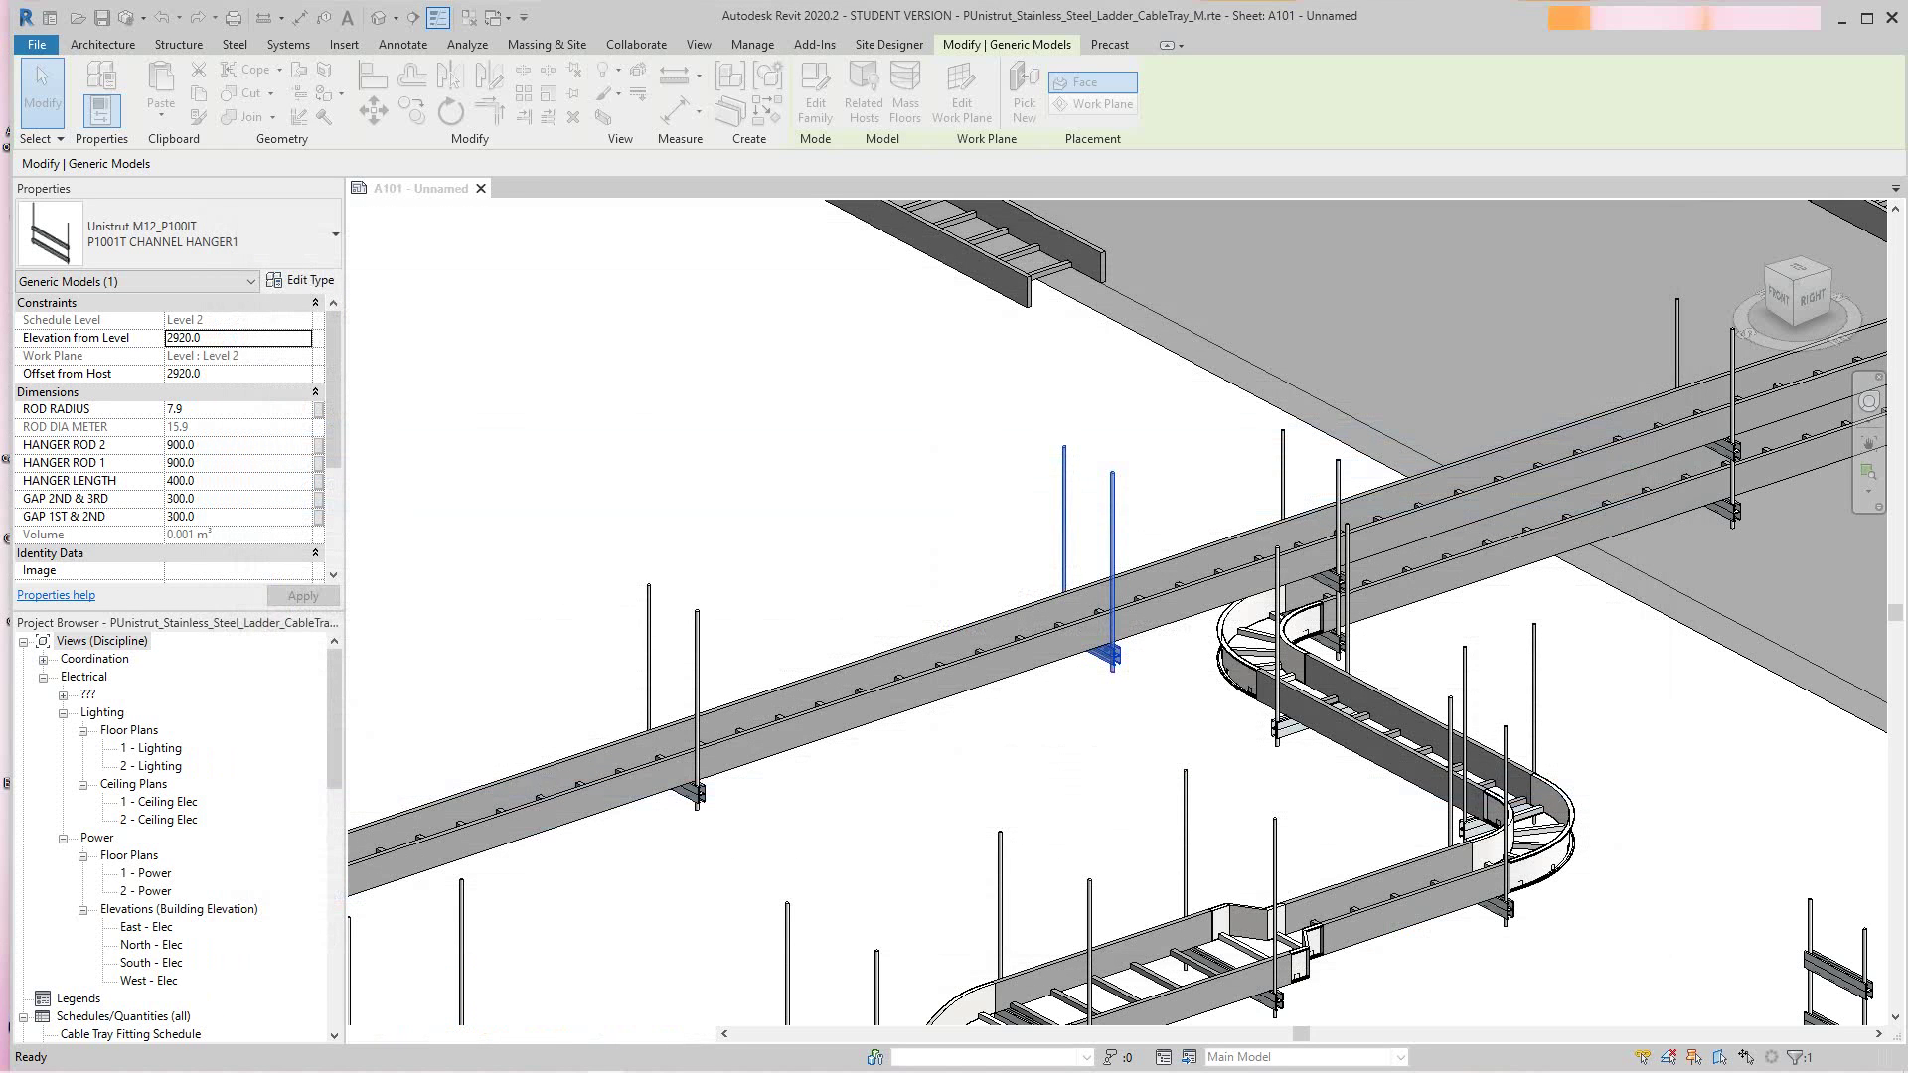
pyautogui.scroll(3, 1103, 381)
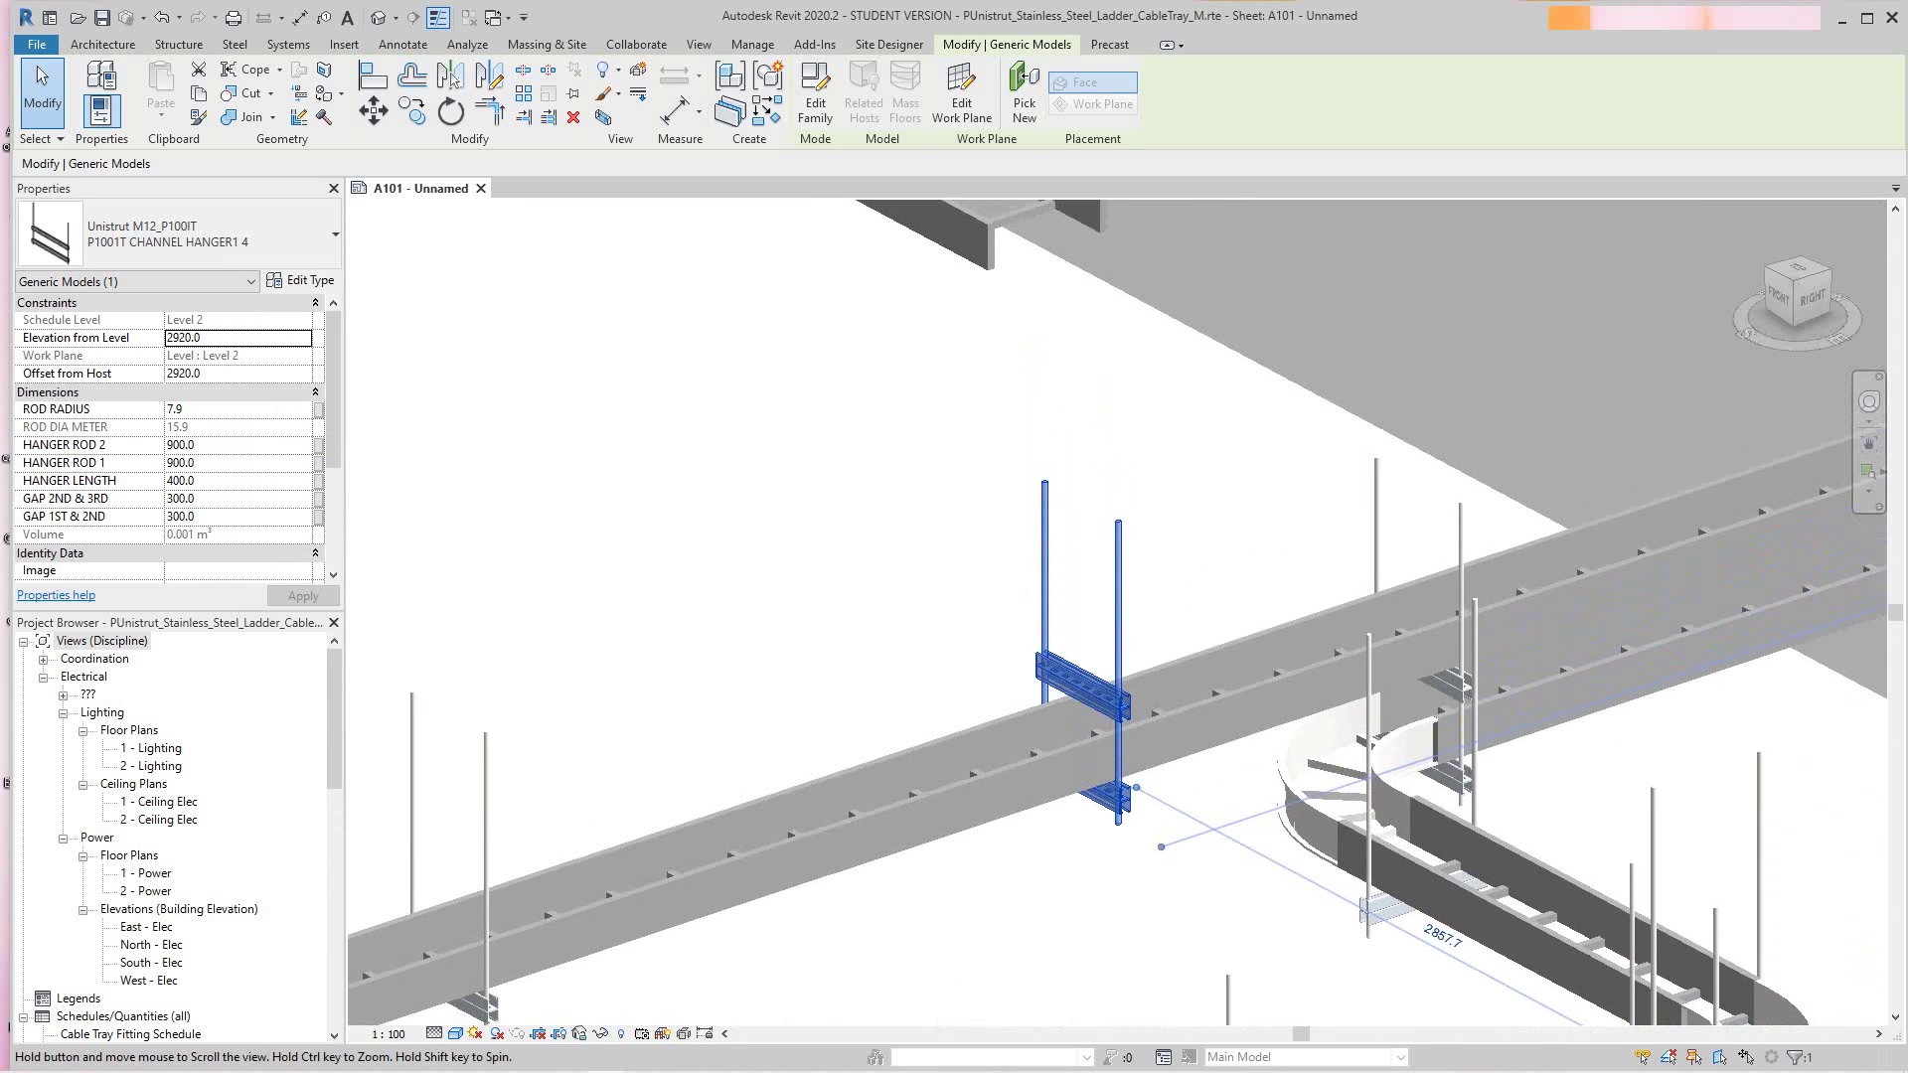
pyautogui.press('Escape')
pyautogui.scroll(3, 1088, 727)
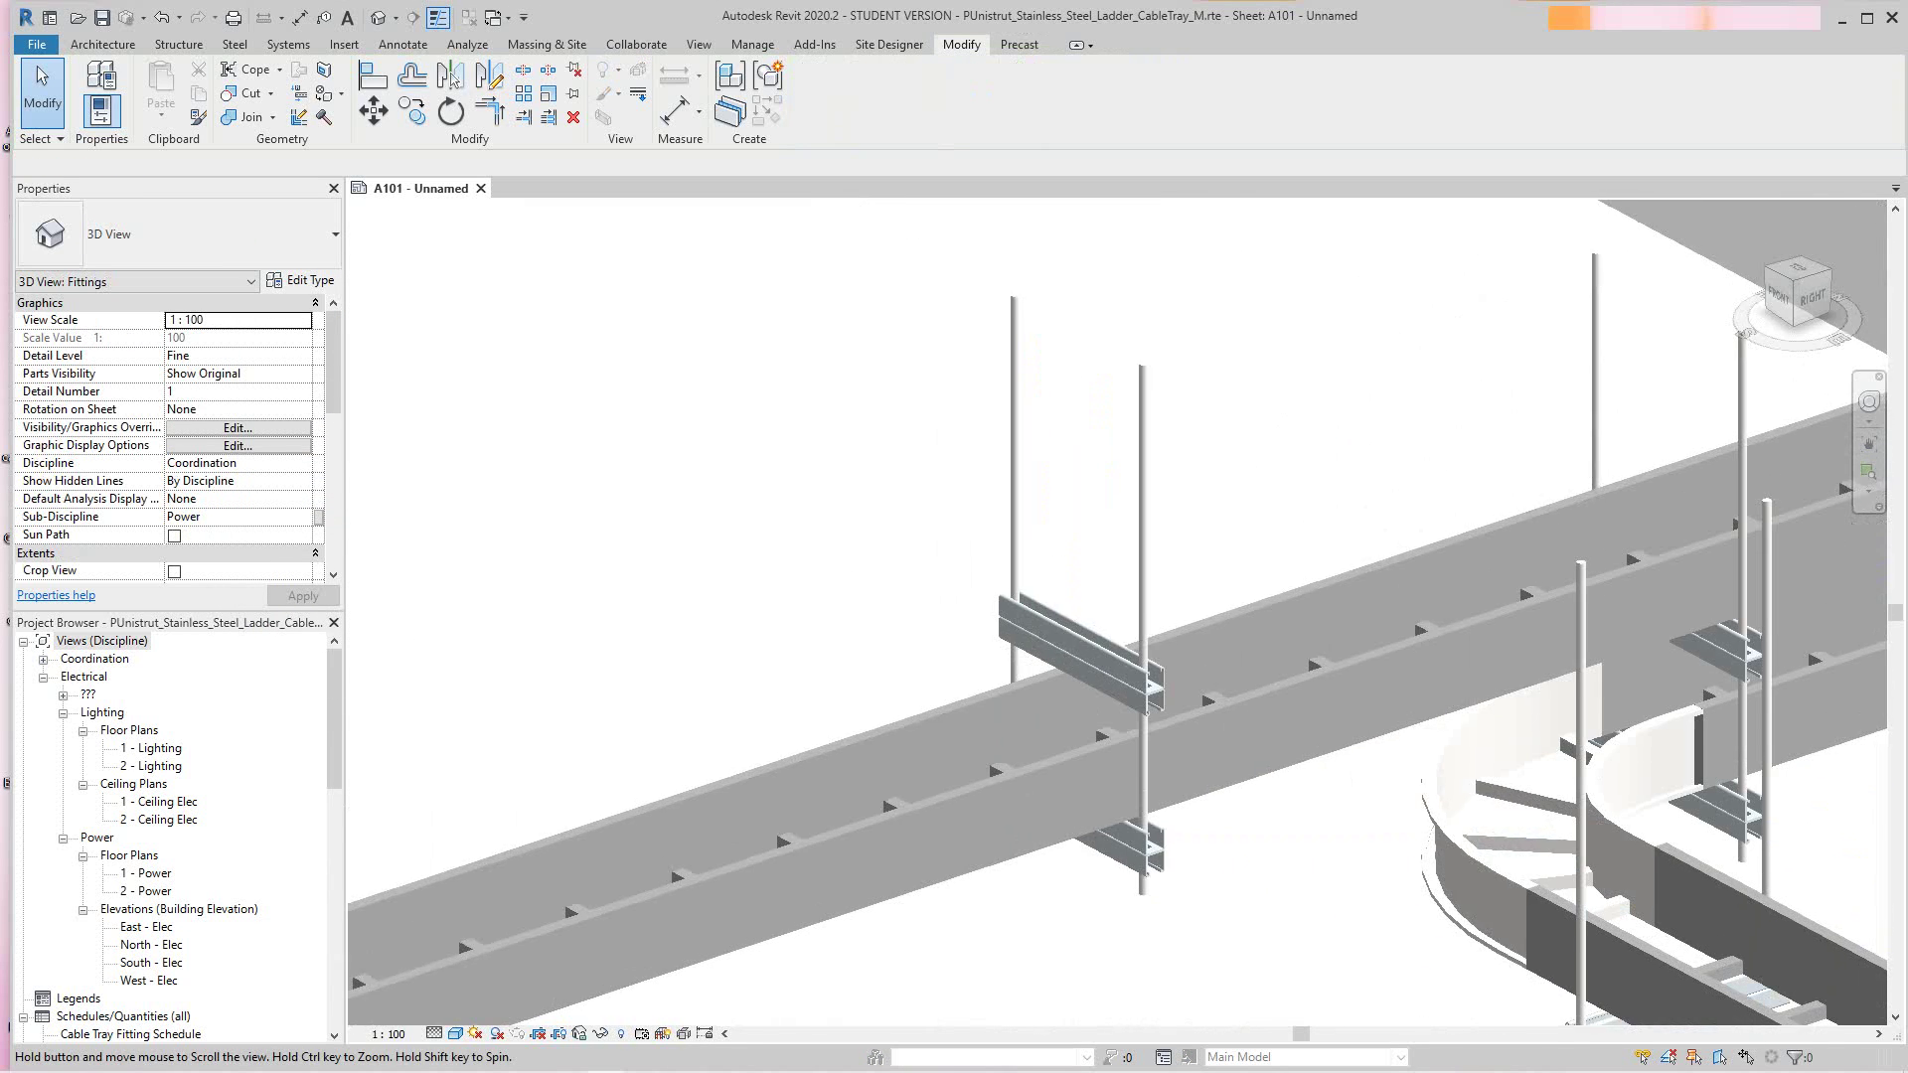
# Step: Set GAP 1ST & 2ND of the two-tier hanger on the straight ladder run to 600
pyautogui.moveTo(1153, 685); pyautogui.dragTo(1109, 631, button='middle')
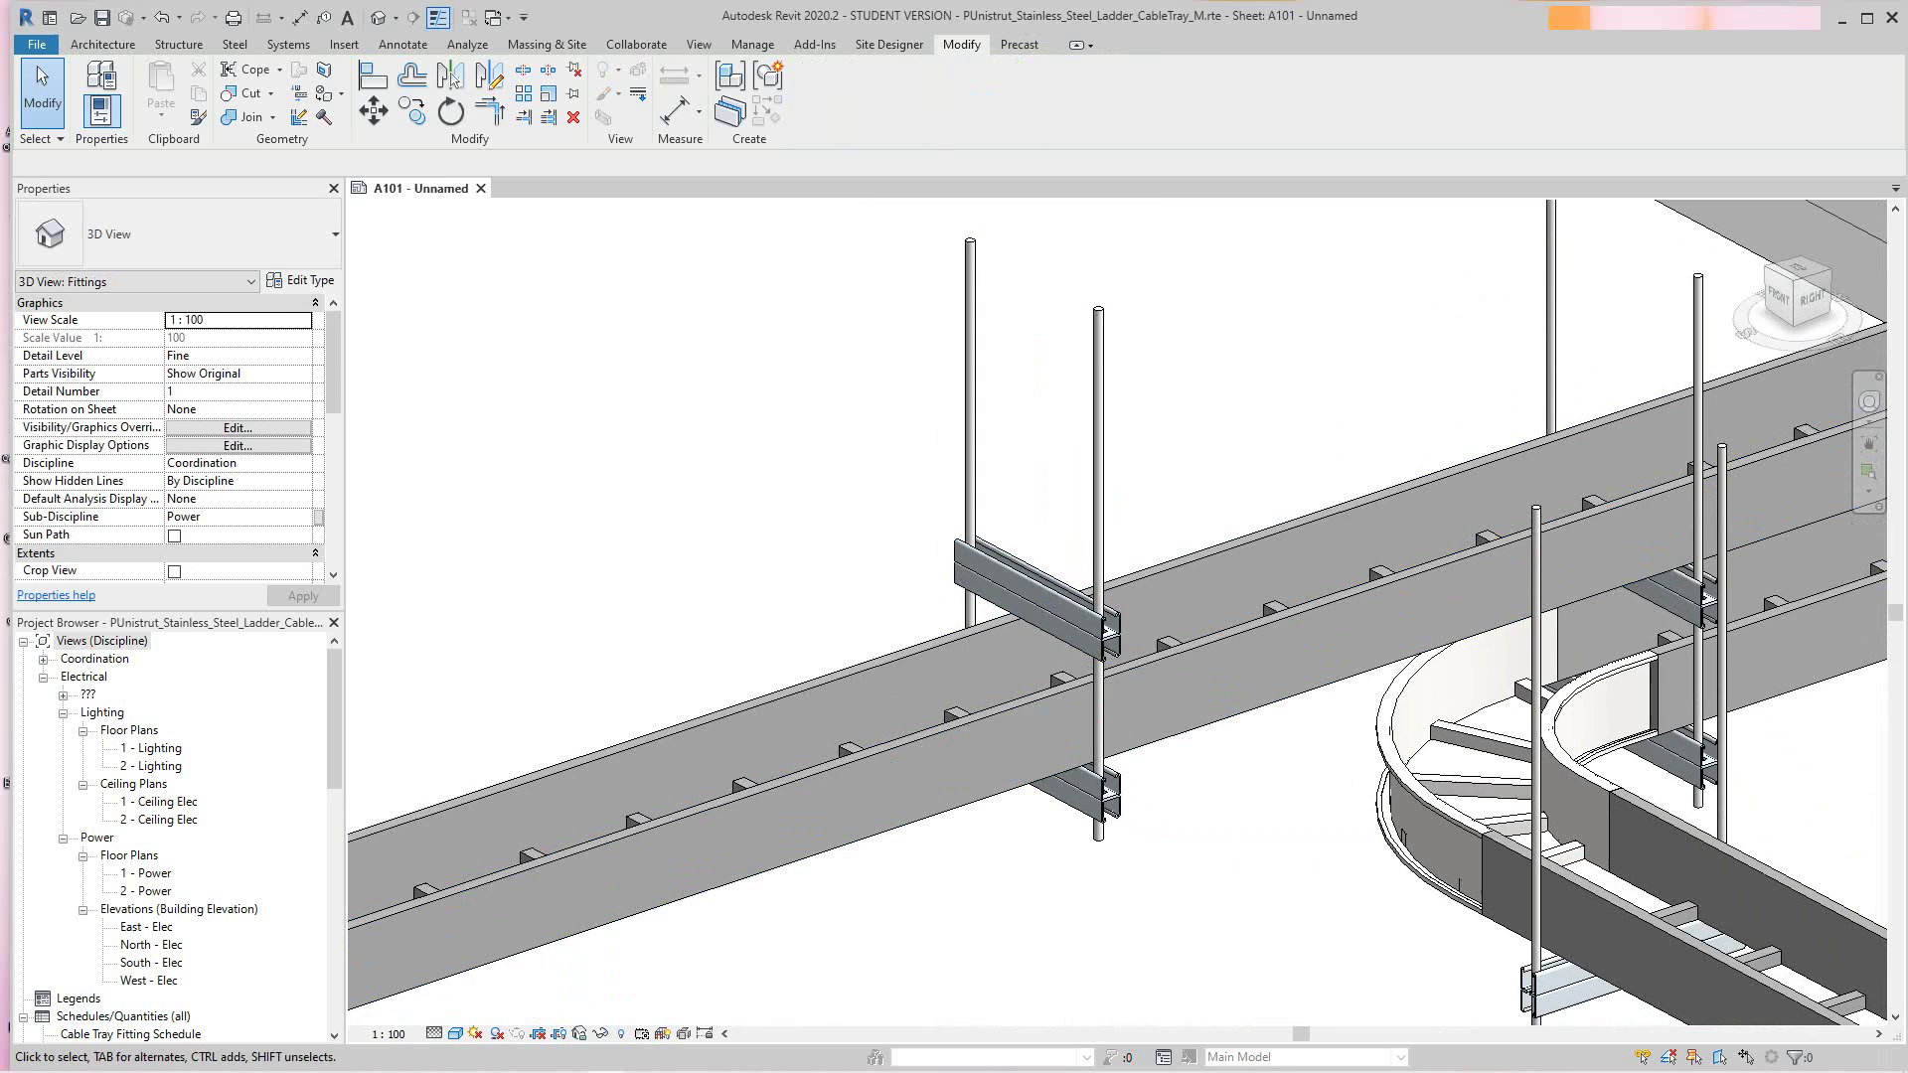
pyautogui.click(1101, 634)
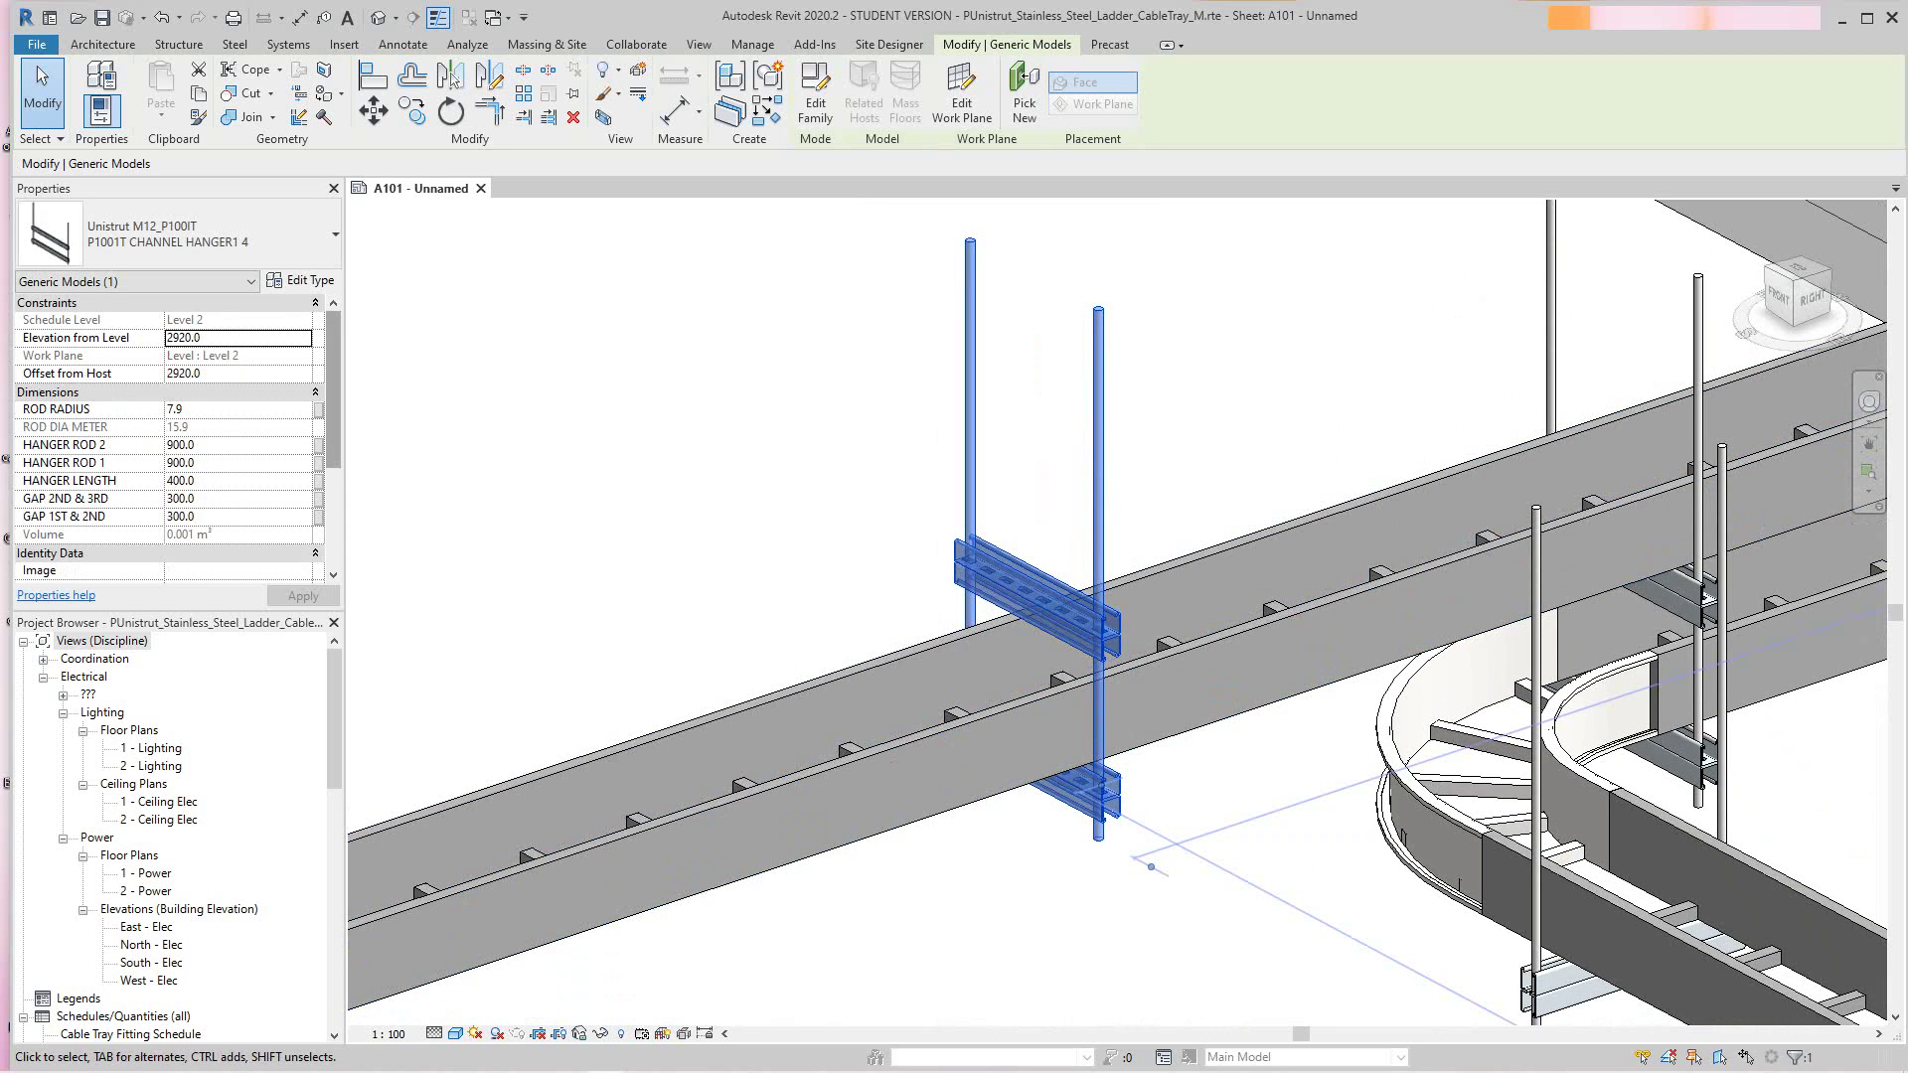
pyautogui.scroll(-1, 178, 438)
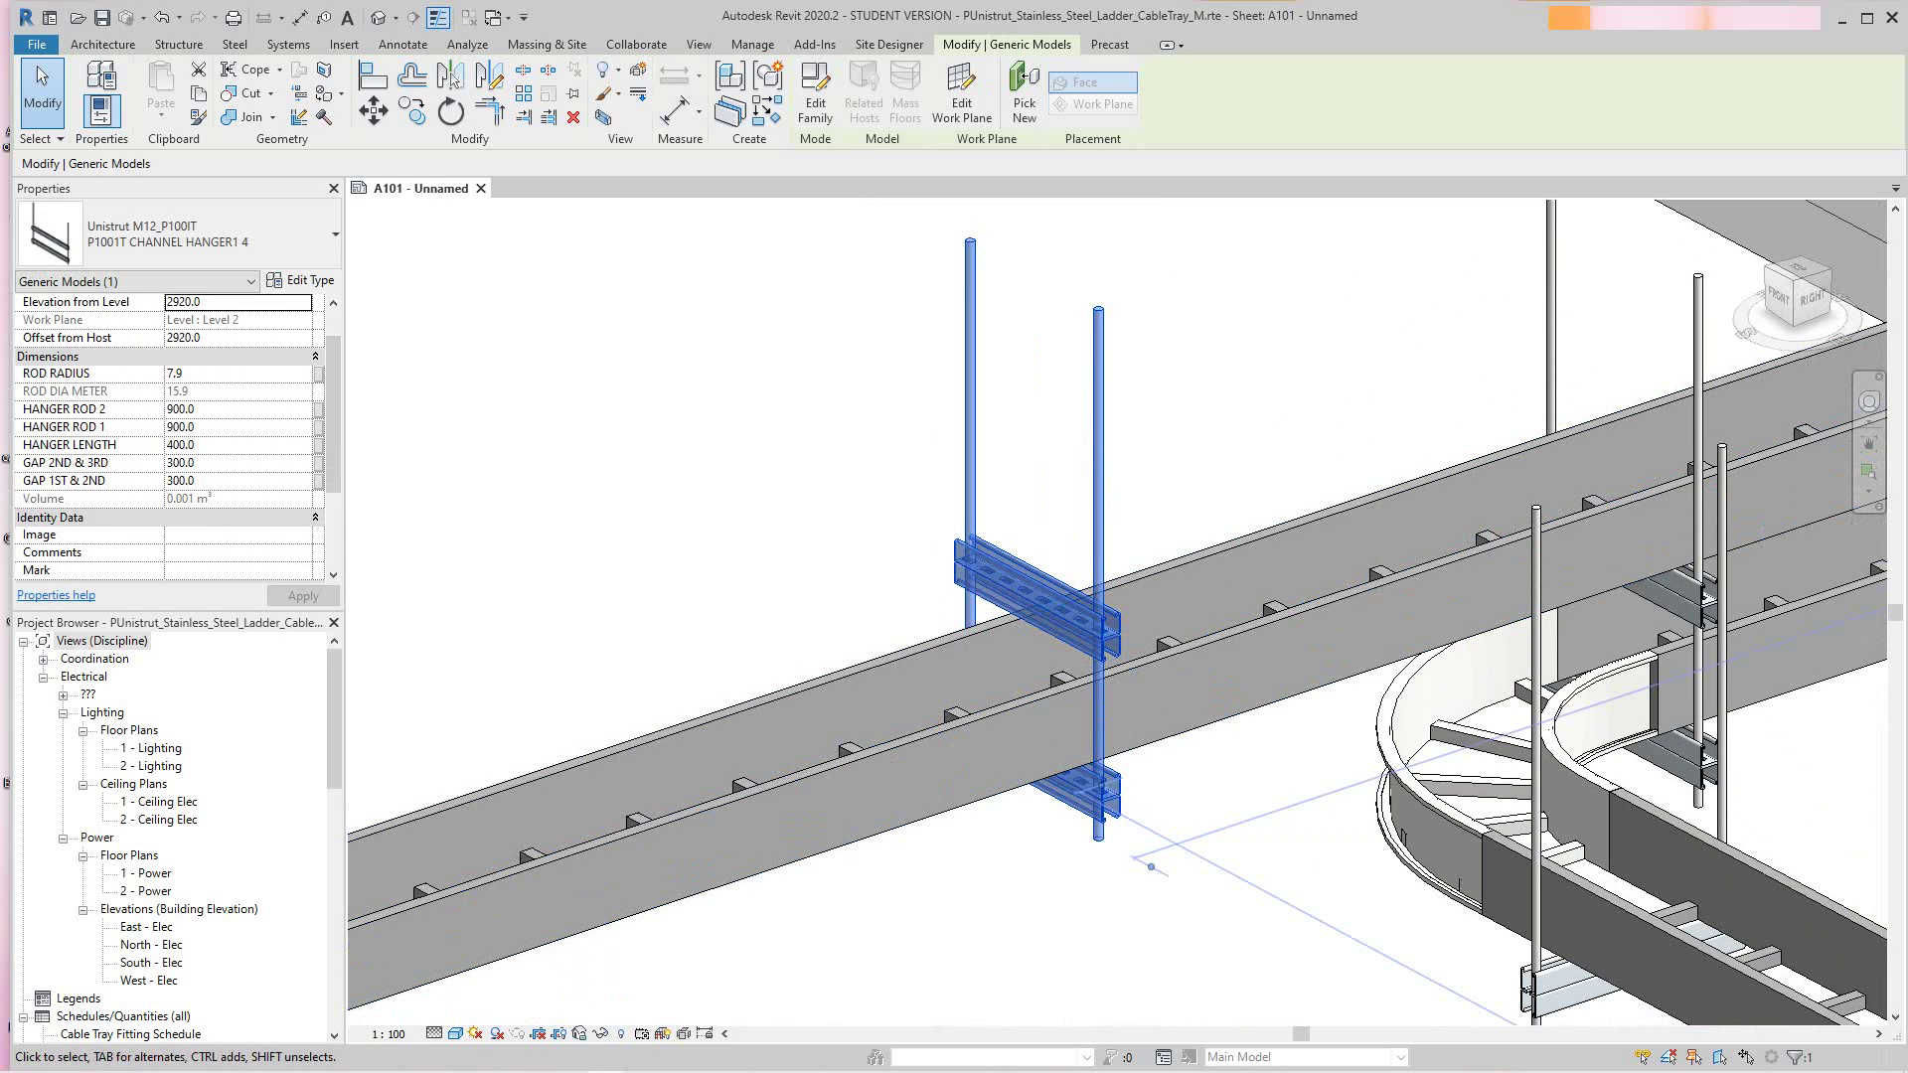
pyautogui.scroll(-1, 179, 438)
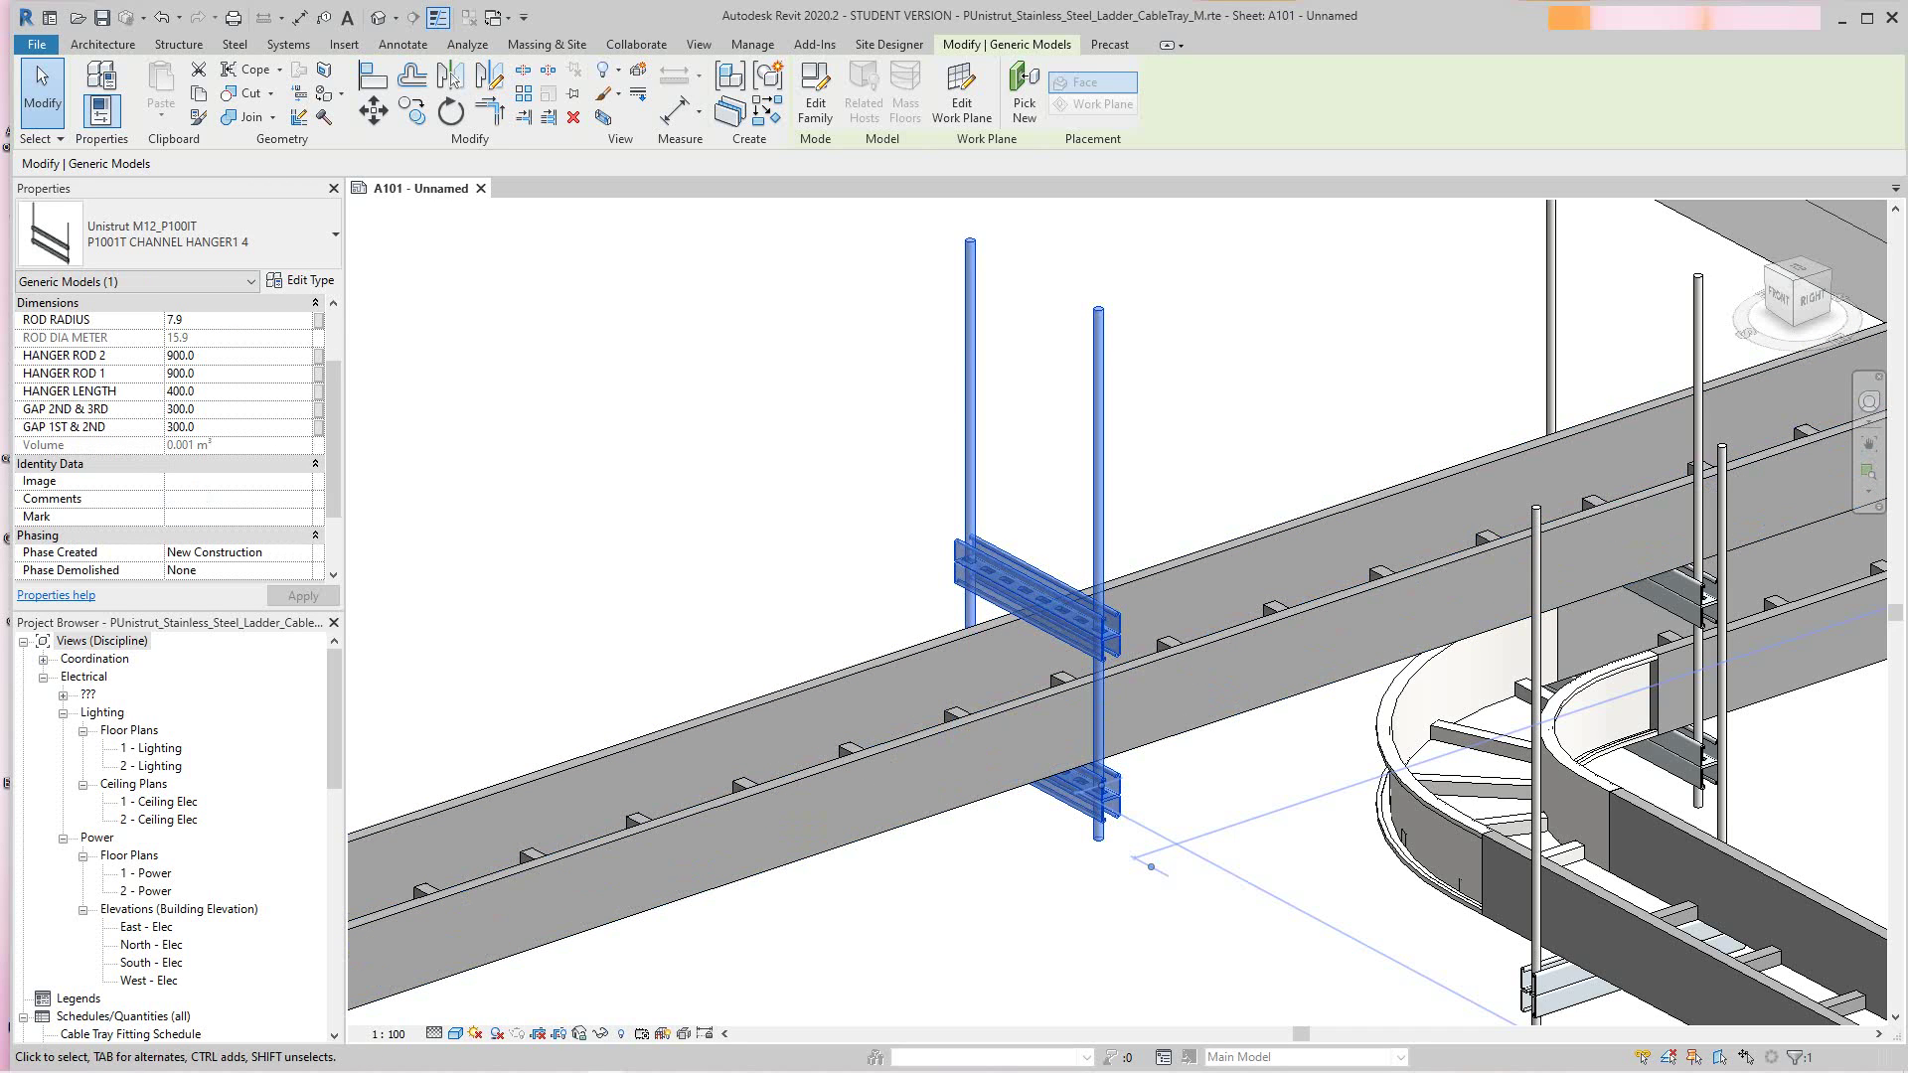
pyautogui.click(173, 427)
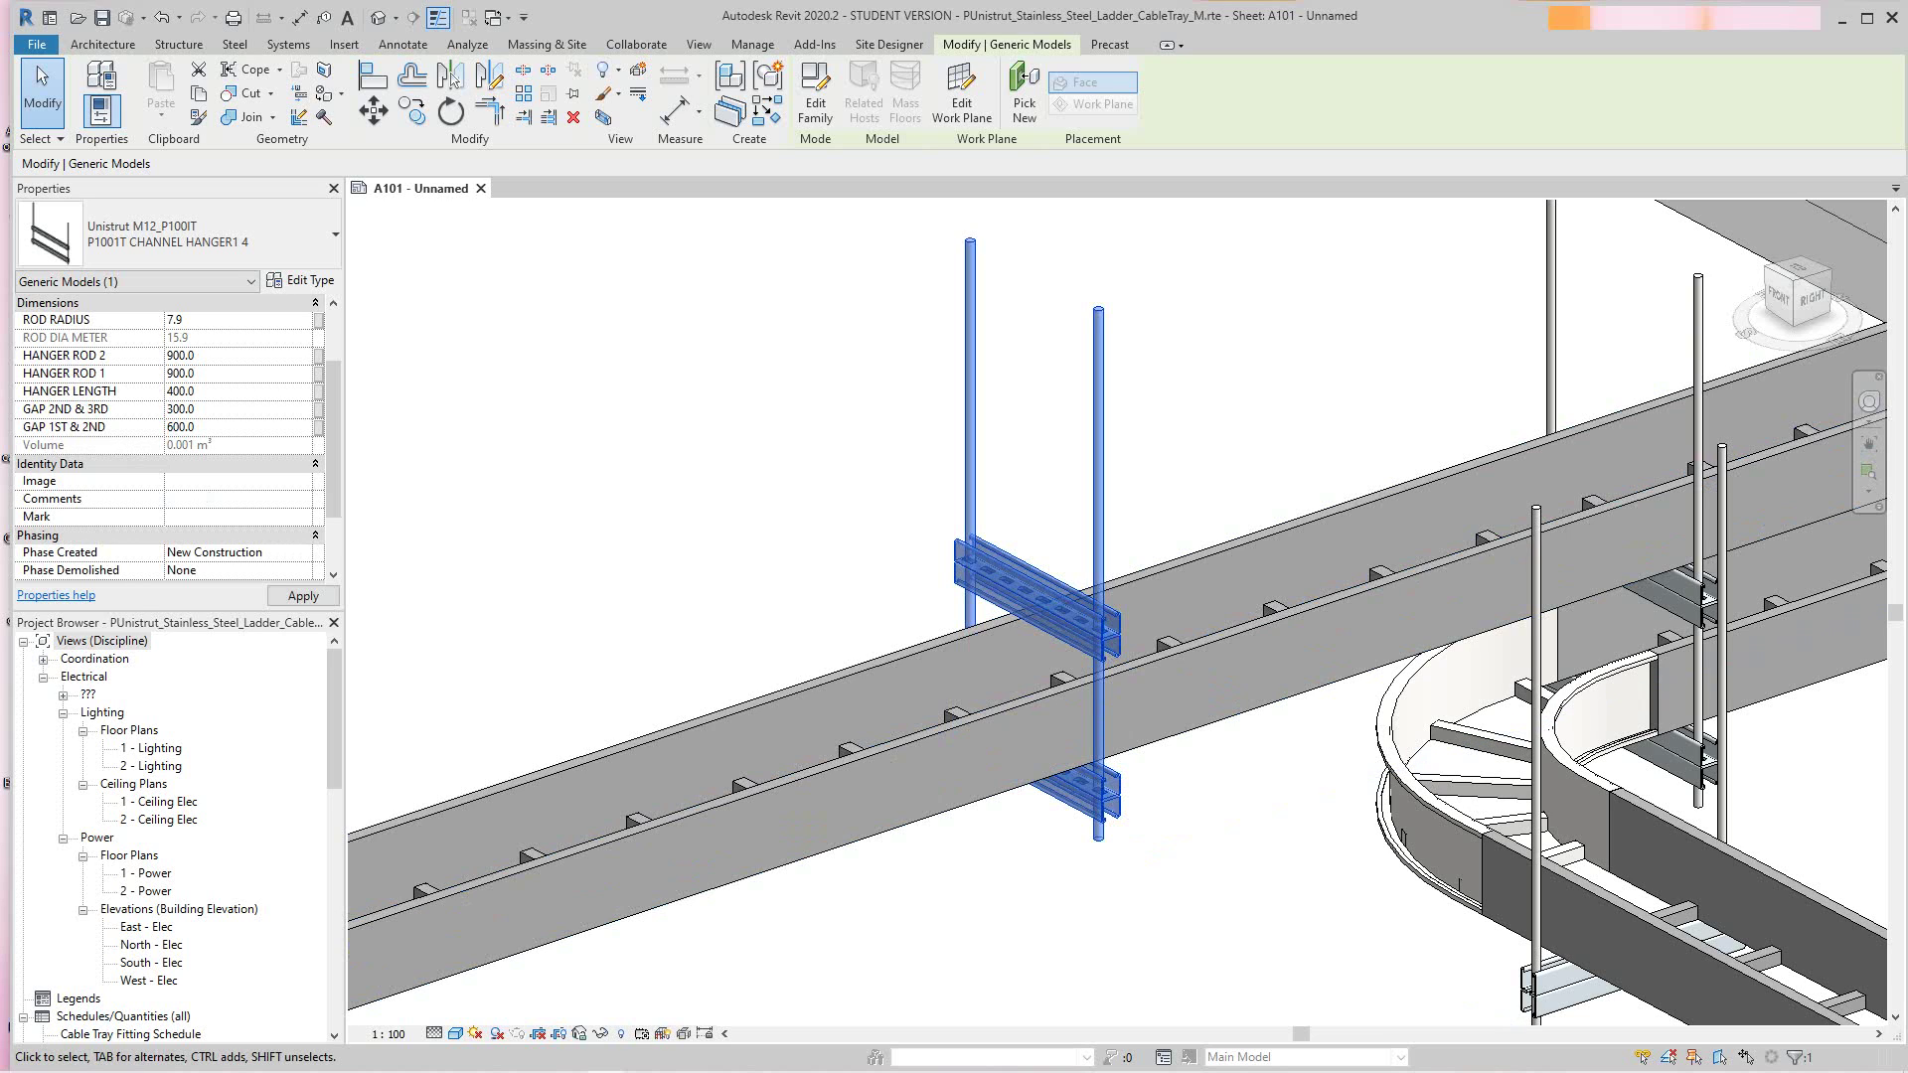
pyautogui.click(775, 447)
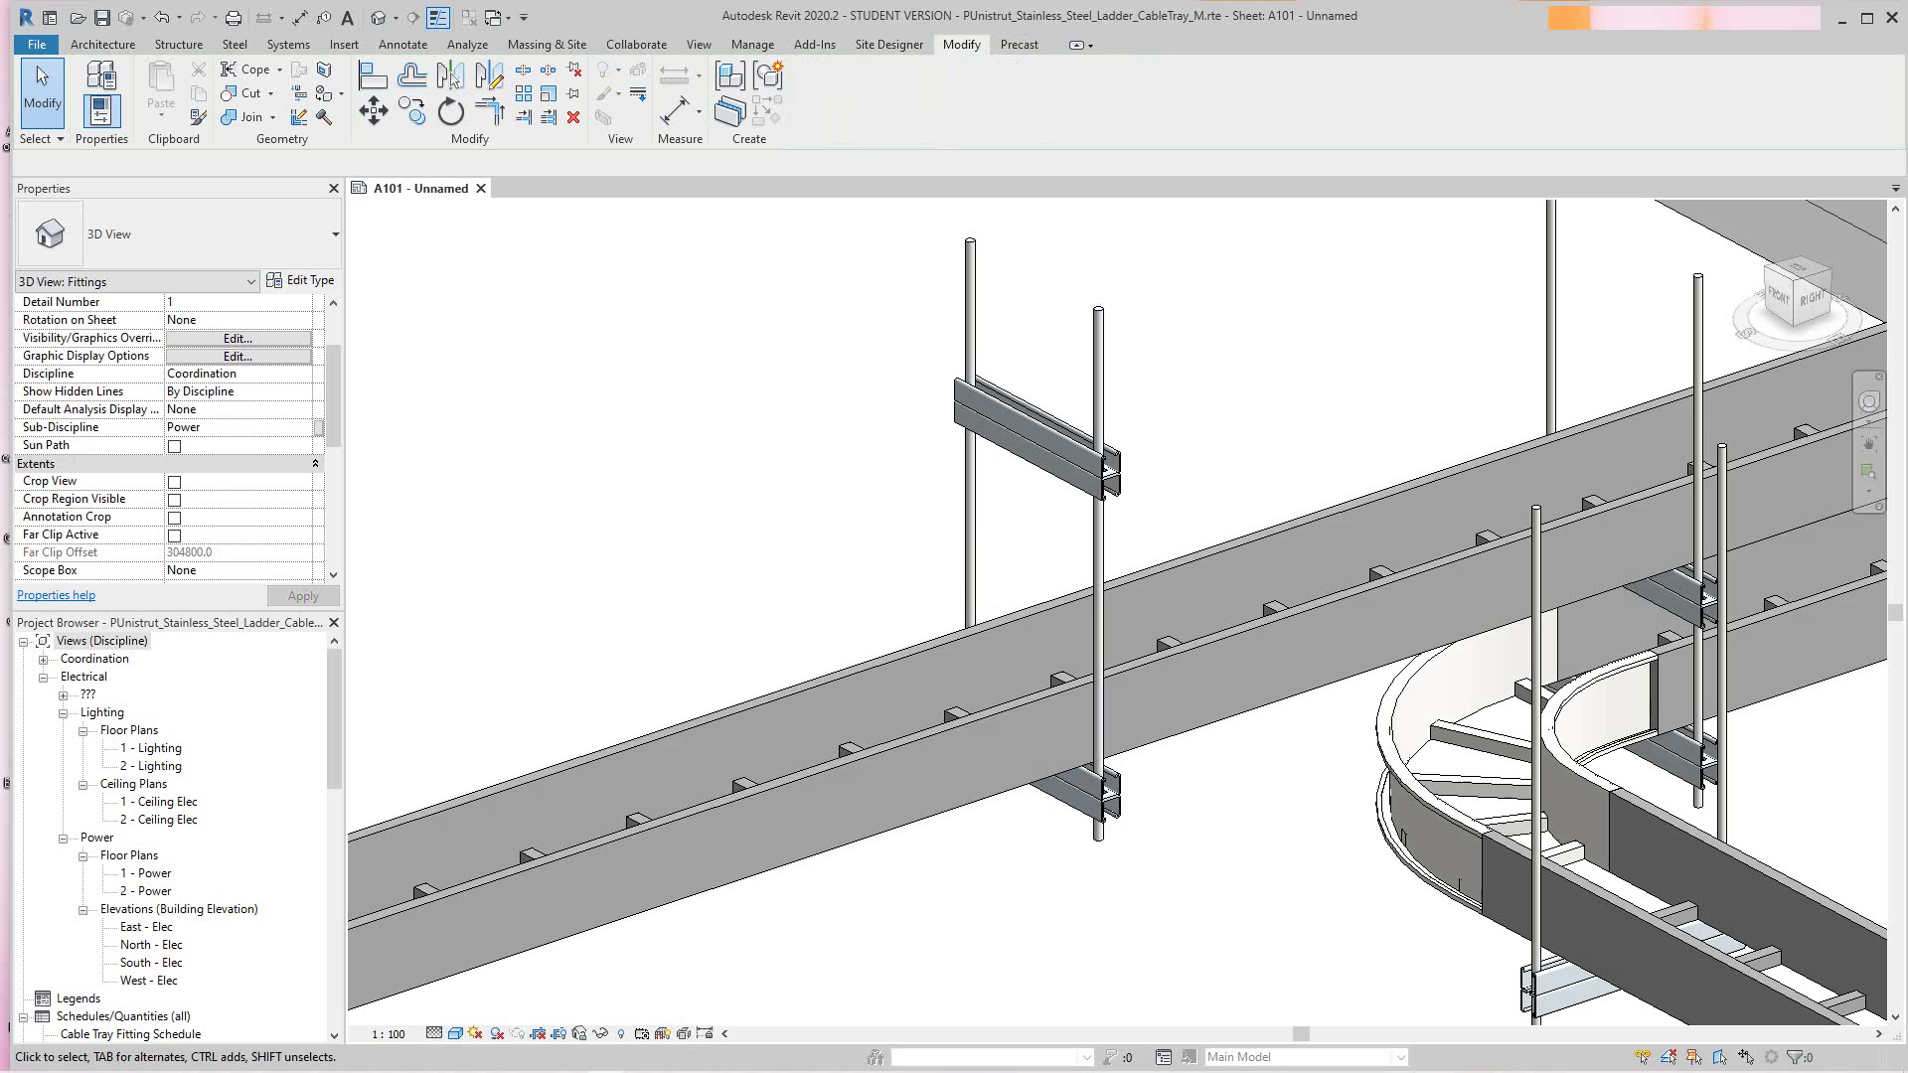
# Step: Examine the modified two-tier hanger along the ladder run and compare it with the standalone trapeze hangers
pyautogui.moveTo(795, 368); pyautogui.dragTo(745, 482, button='middle')
pyautogui.scroll(-1, 745, 482)
pyautogui.scroll(-2, 538, 613)
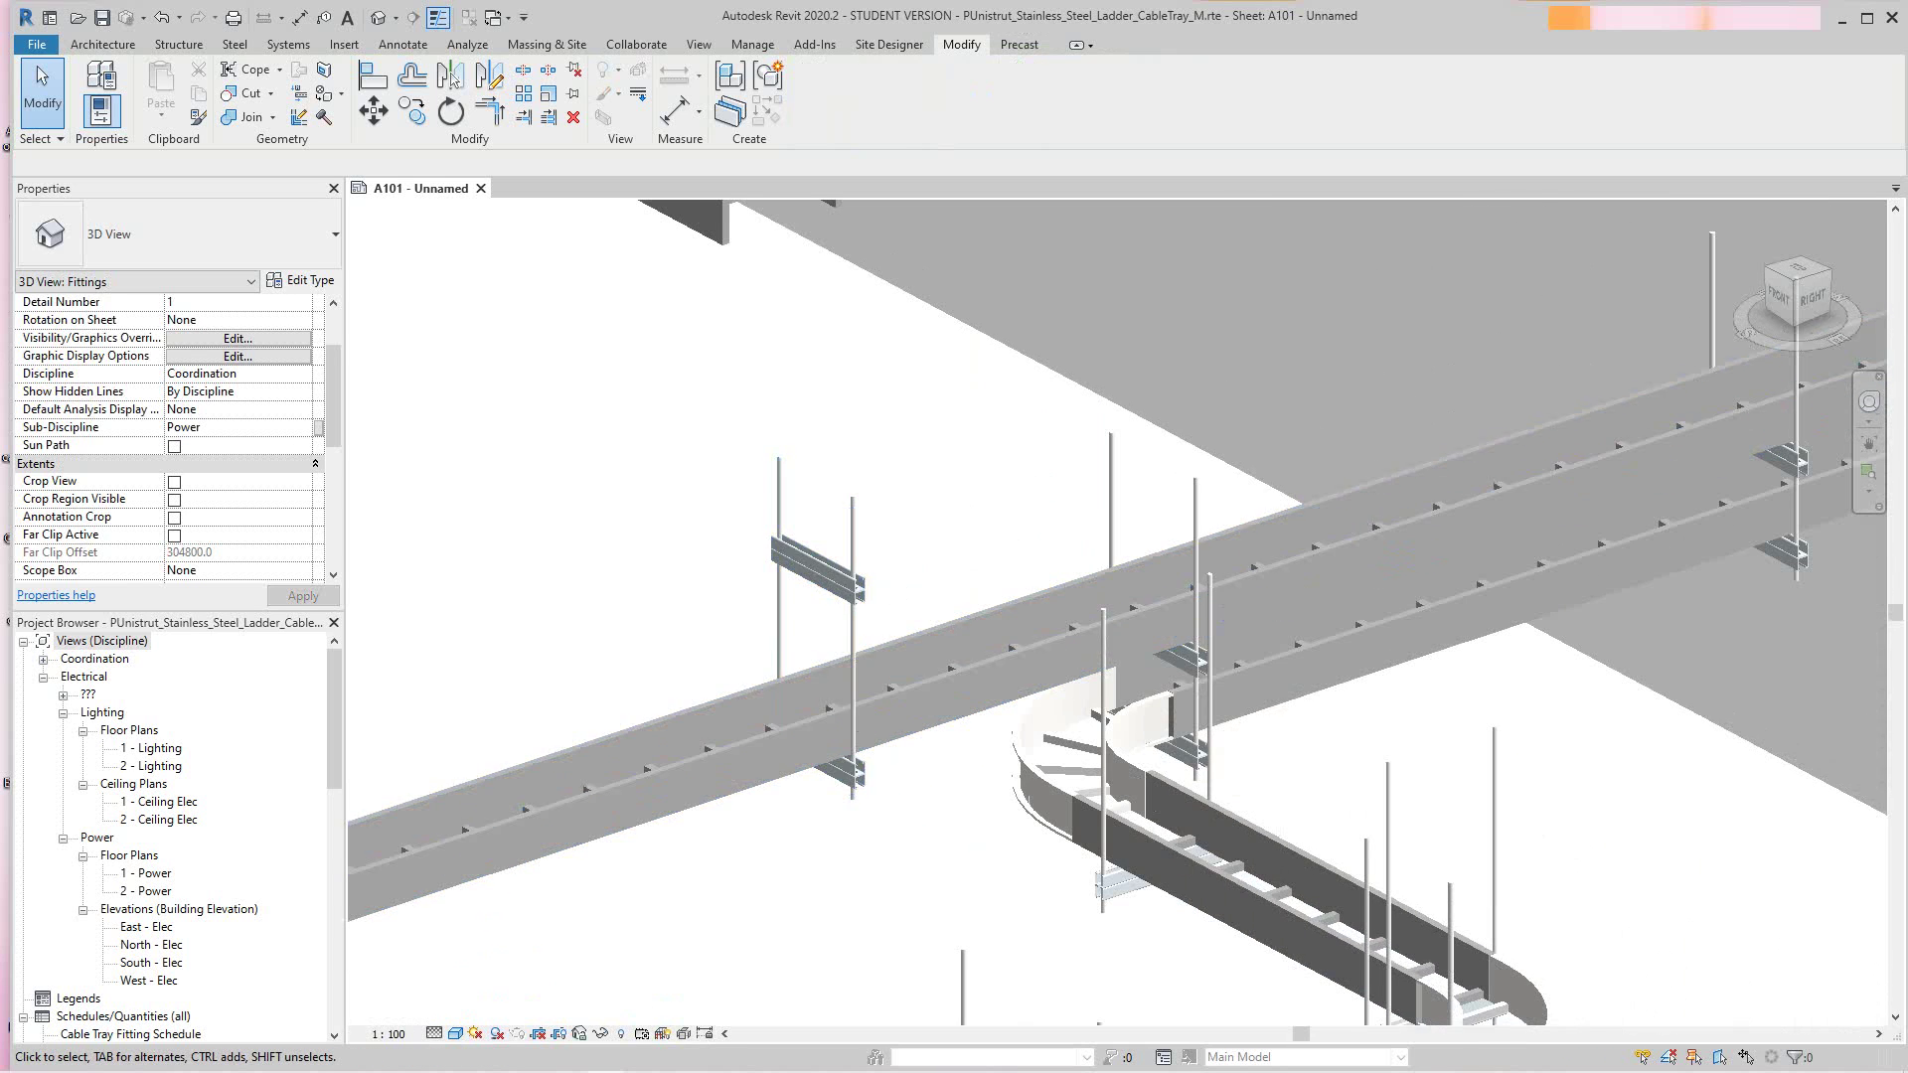
pyautogui.scroll(-2, 877, 831)
pyautogui.moveTo(877, 835); pyautogui.dragTo(887, 695, button='middle')
pyautogui.scroll(2, 877, 755)
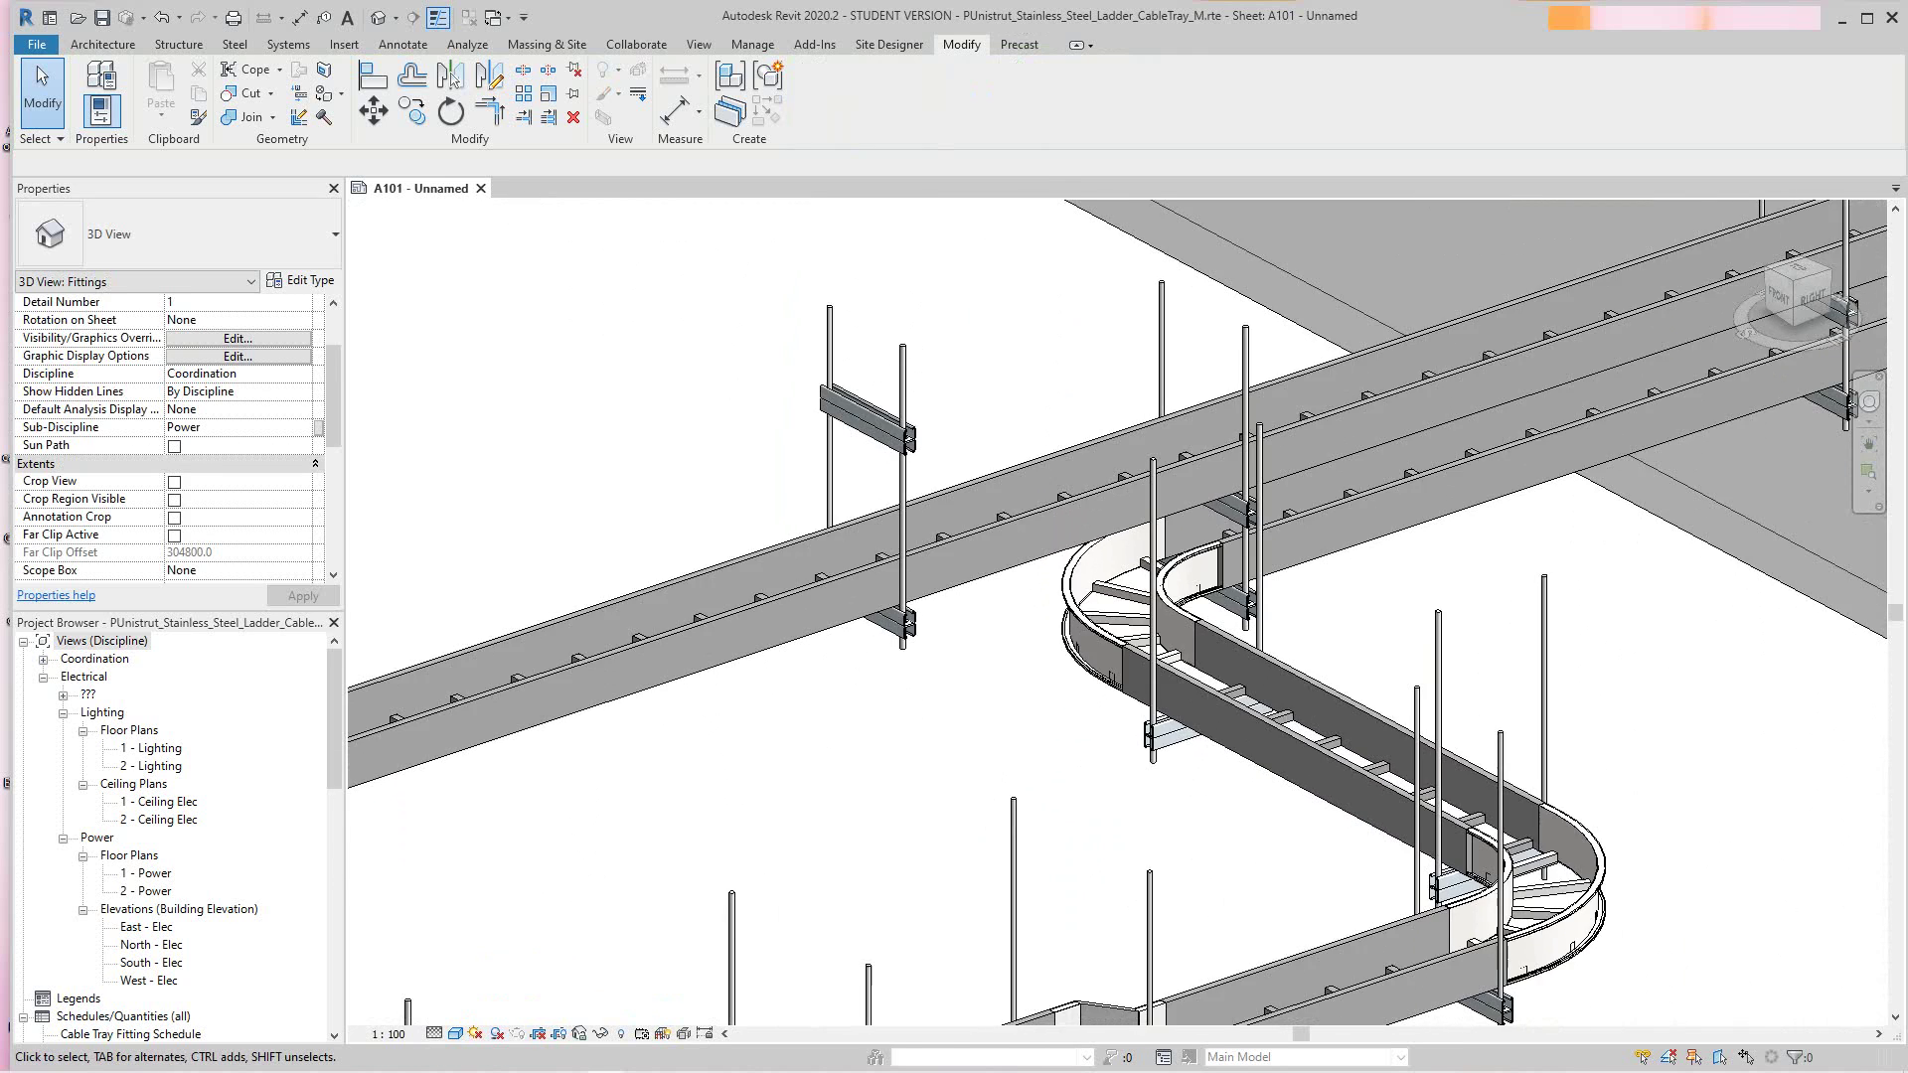
pyautogui.scroll(-1, 984, 730)
pyautogui.scroll(-1, 1257, 902)
pyautogui.moveTo(1257, 902); pyautogui.dragTo(901, 563, button='middle')
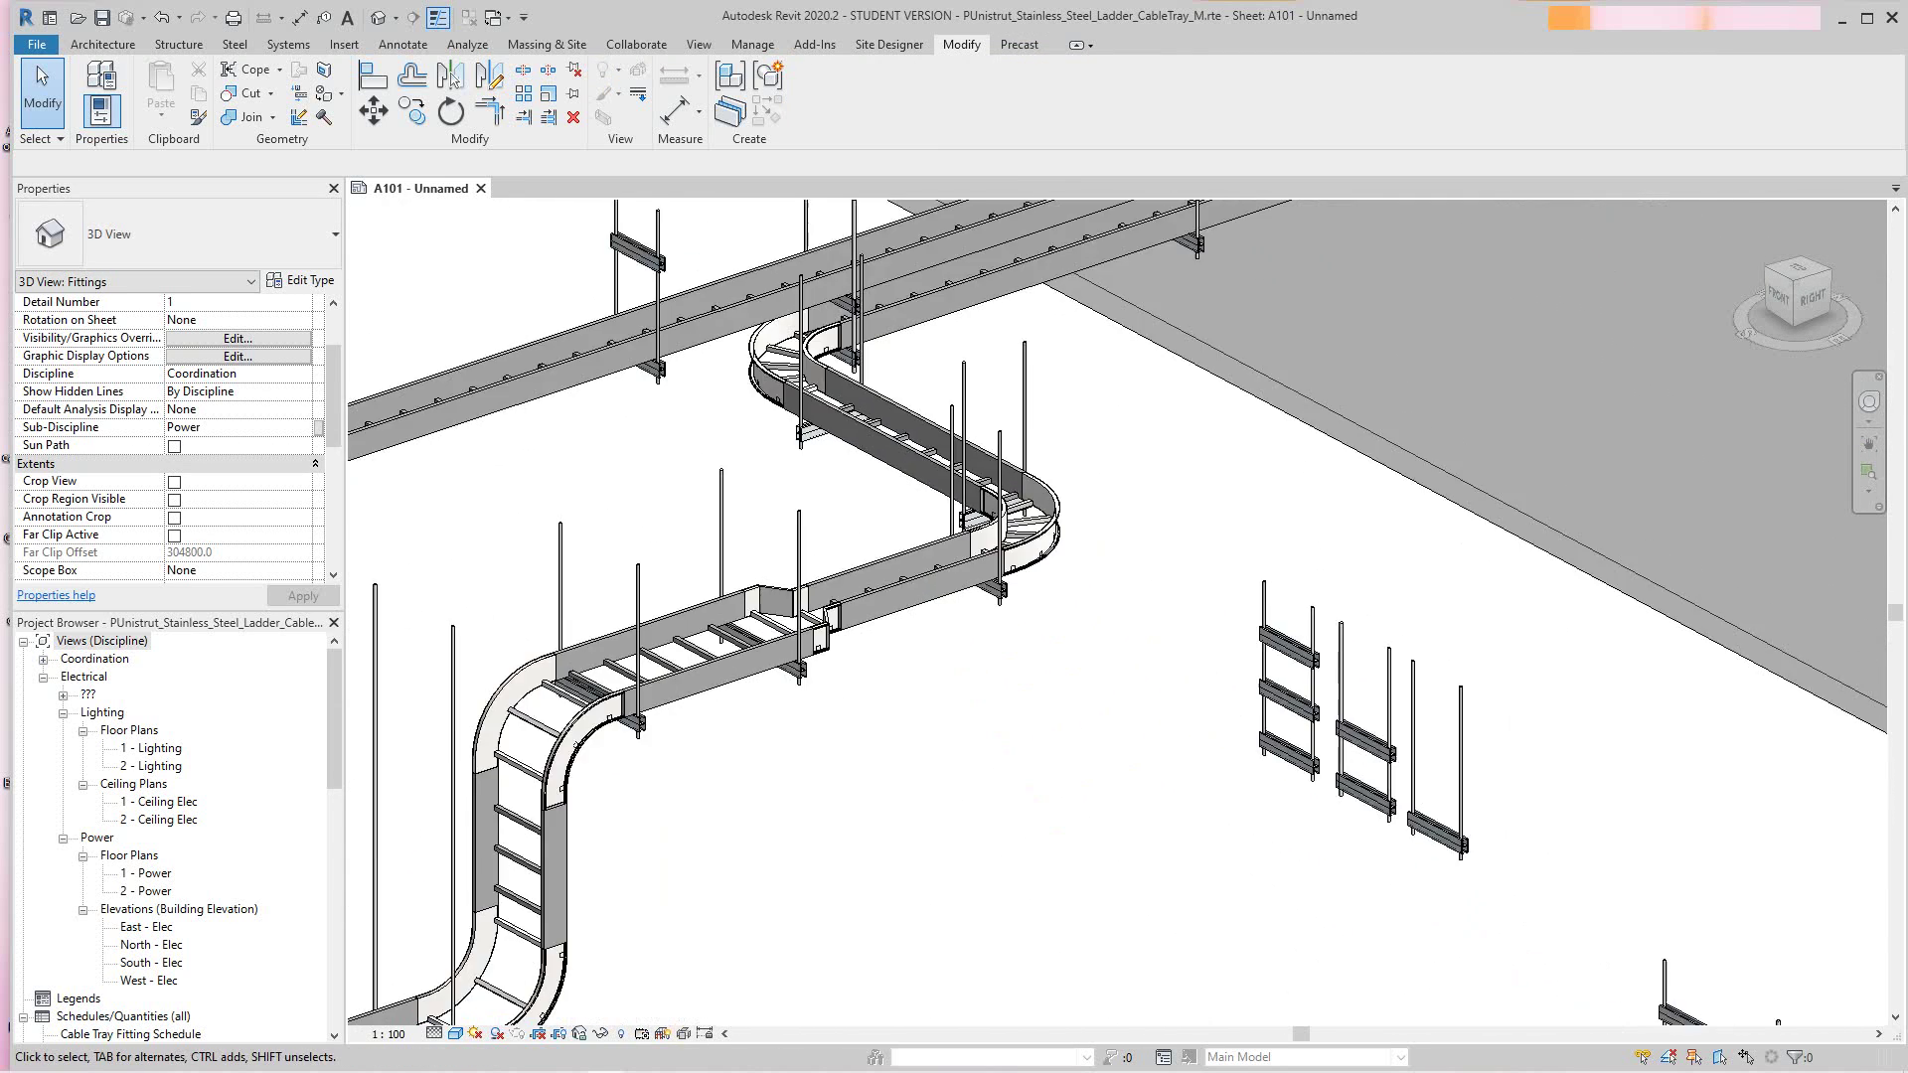
pyautogui.scroll(5, 1441, 874)
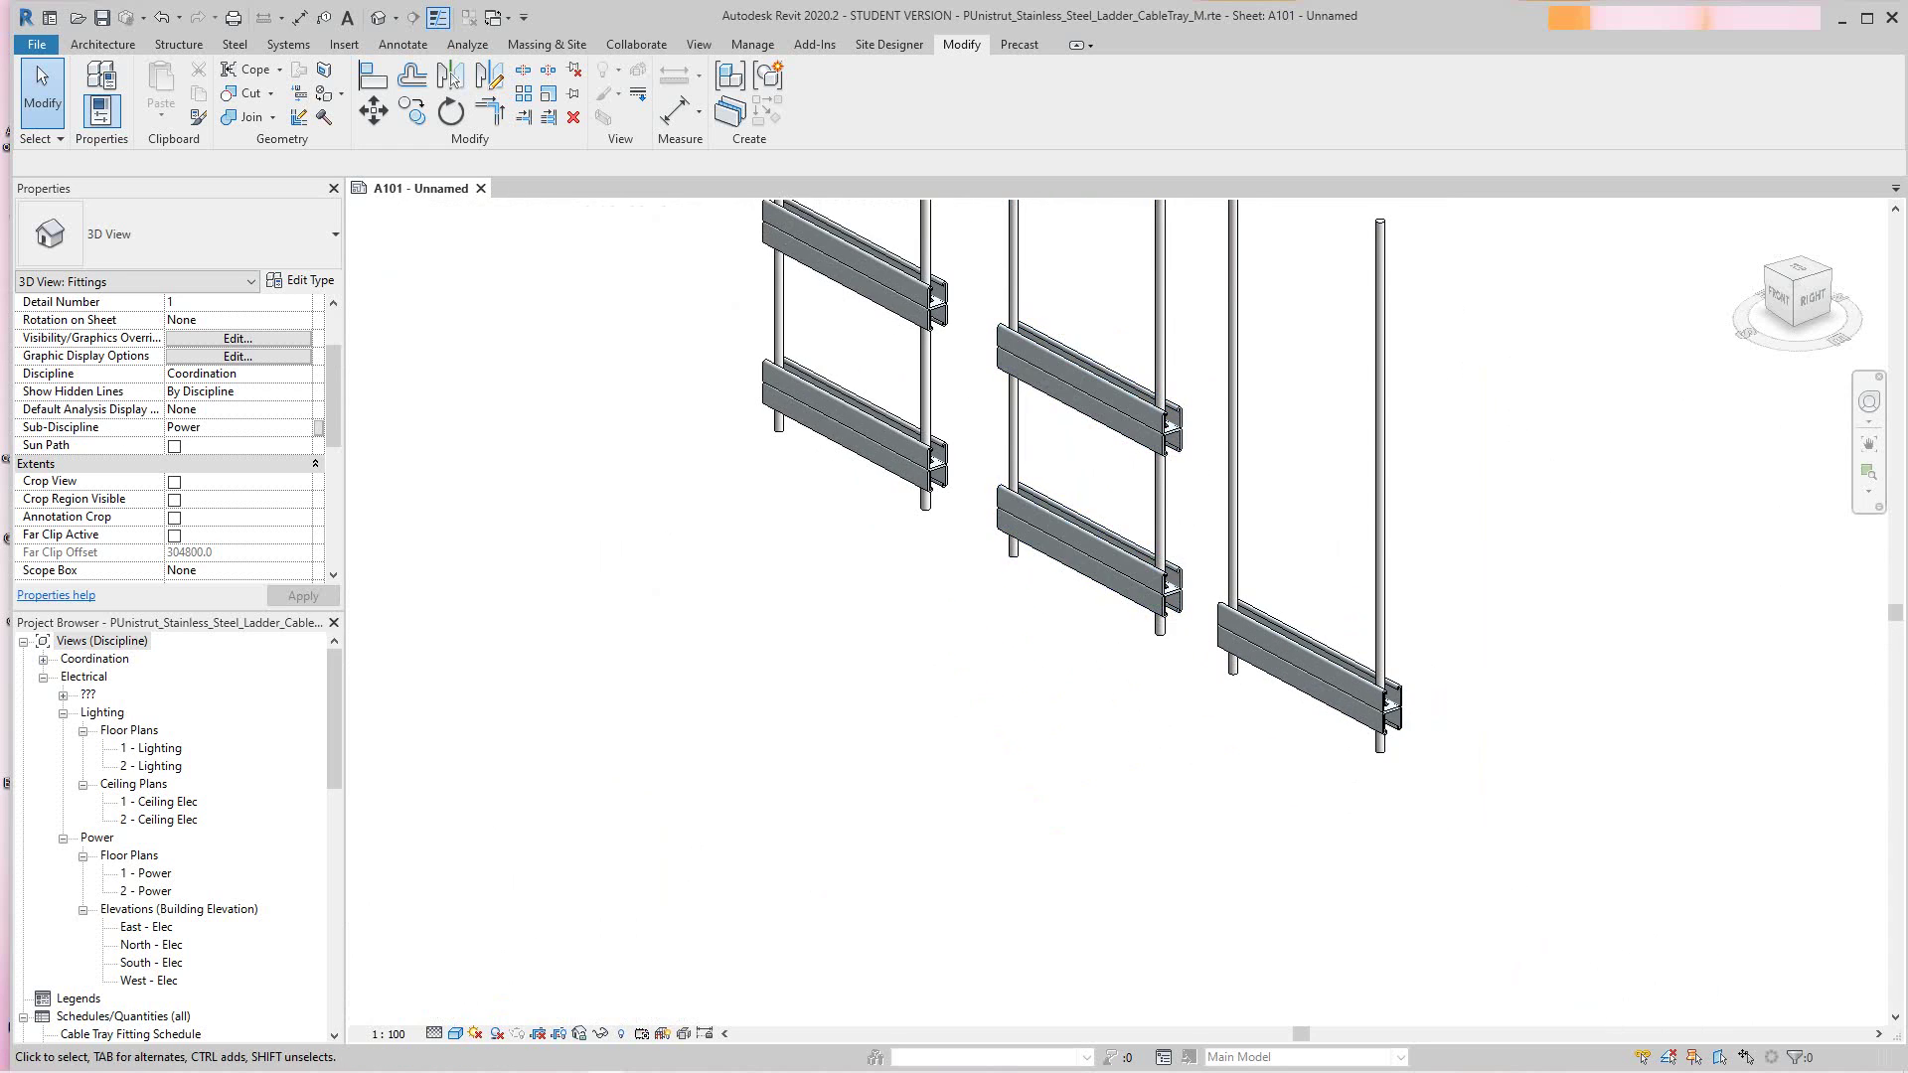
pyautogui.scroll(-3, 1381, 834)
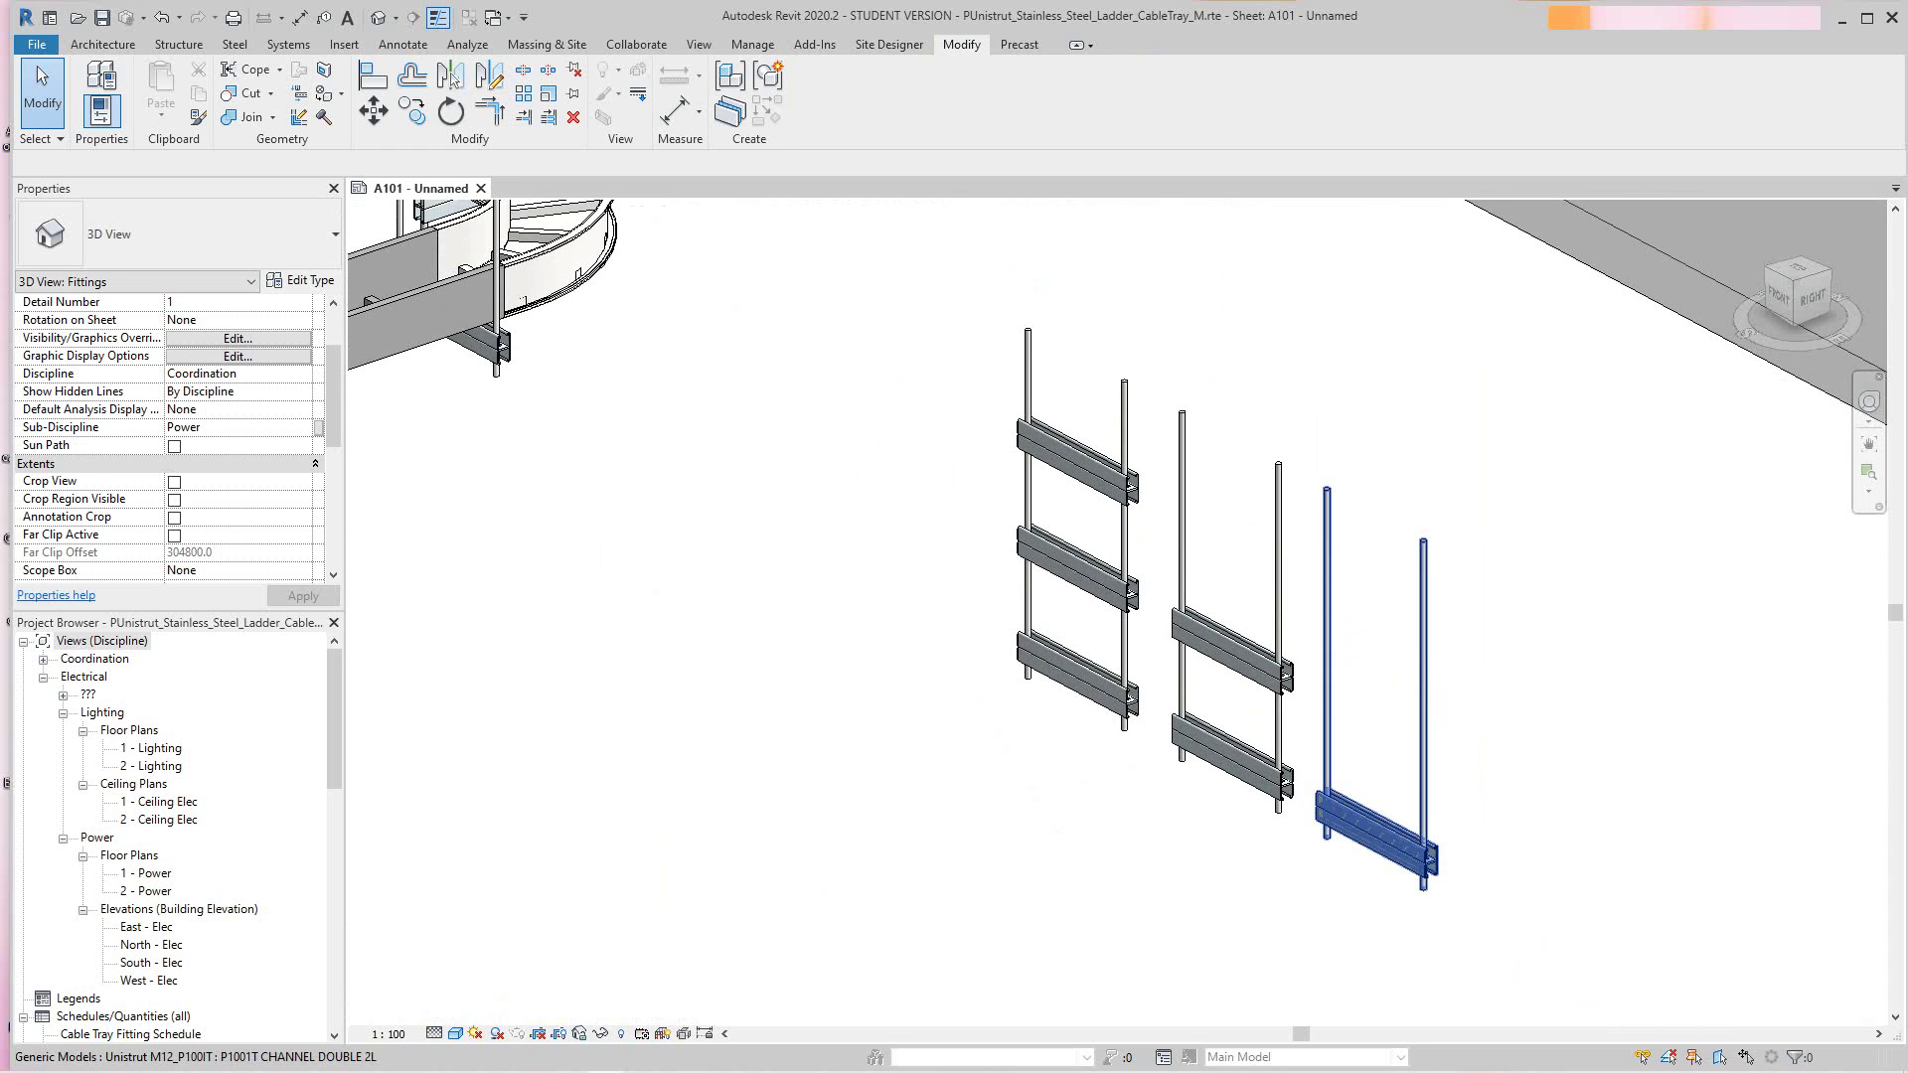
# Step: Select the standalone one-, two- and three-tier trapeze hangers in turn to compare their types, and clear the selection
pyautogui.click(1428, 856)
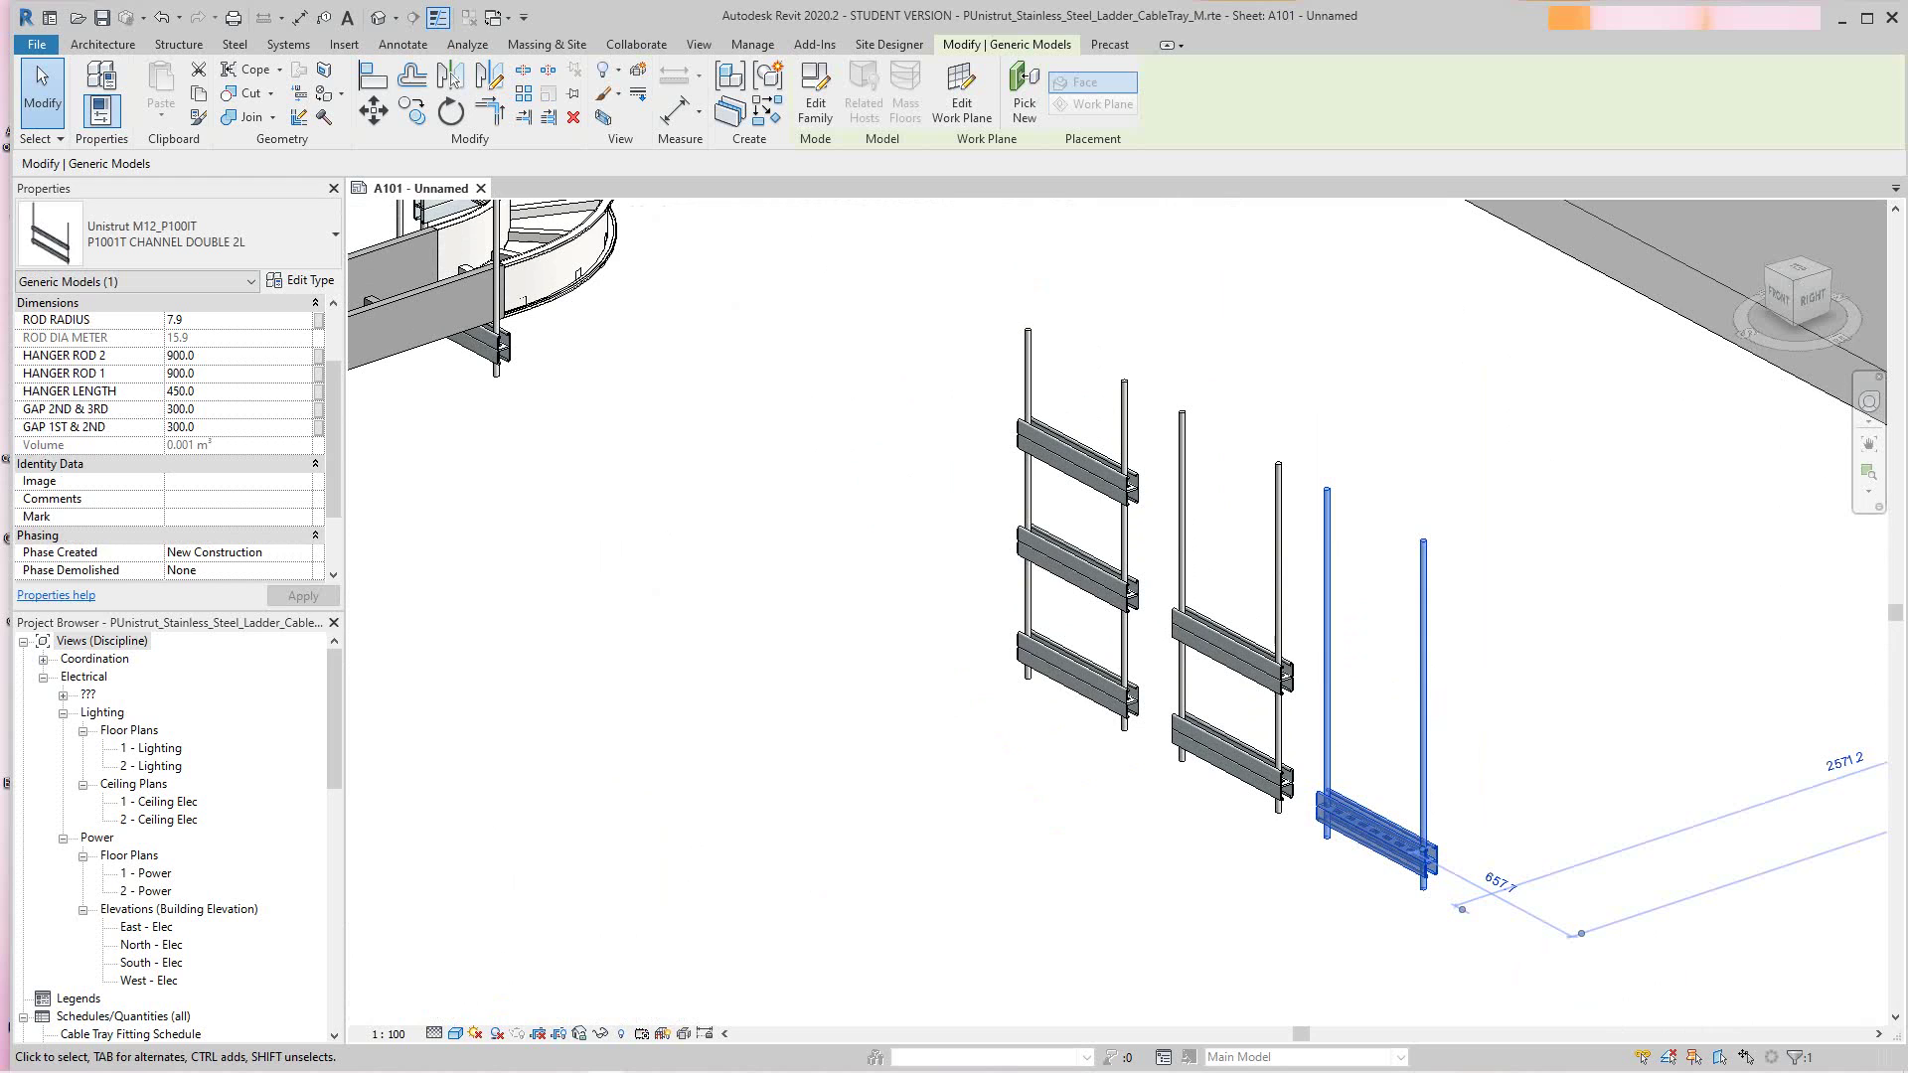
pyautogui.press('Escape')
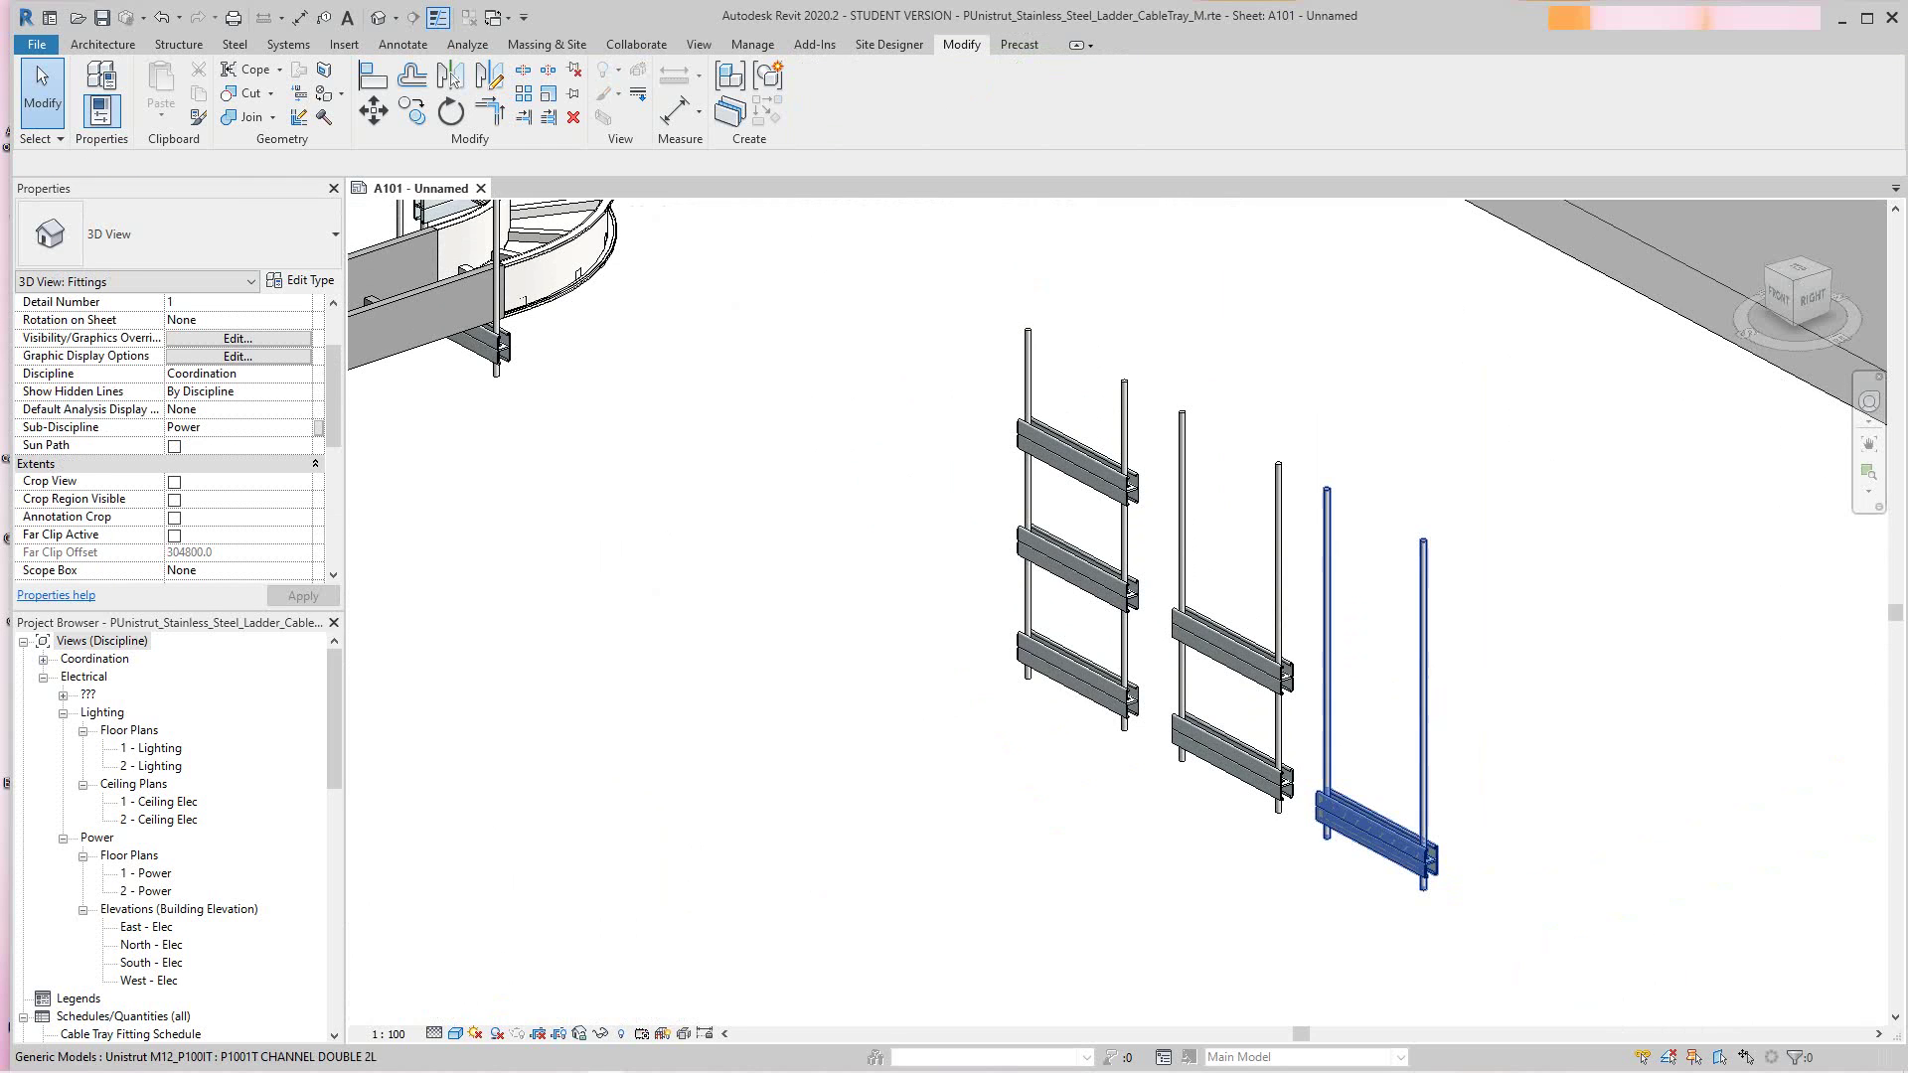
pyautogui.click(1427, 857)
pyautogui.press('Escape')
pyautogui.click(1253, 767)
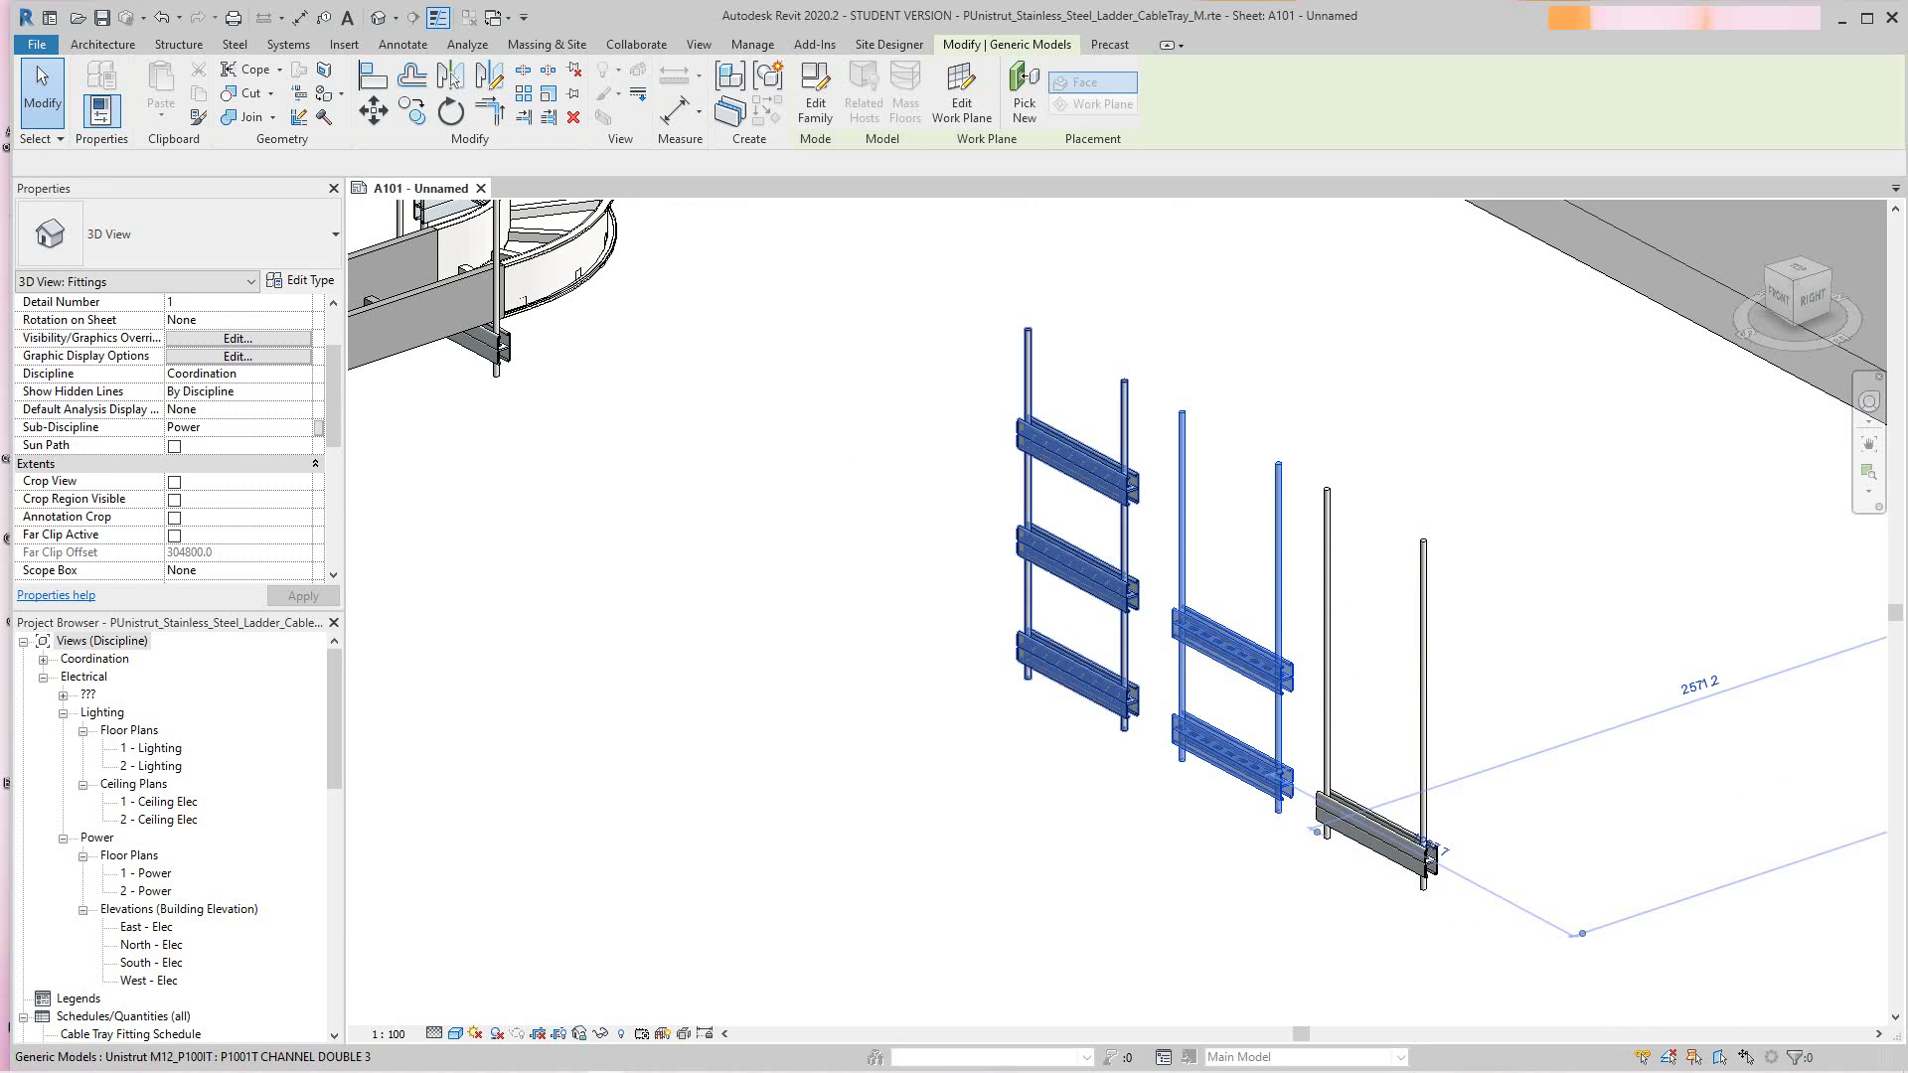
pyautogui.click(1093, 688)
pyautogui.scroll(-2, 991, 747)
pyautogui.press('Escape')
pyautogui.moveTo(990, 747); pyautogui.dragTo(995, 678, button='middle')
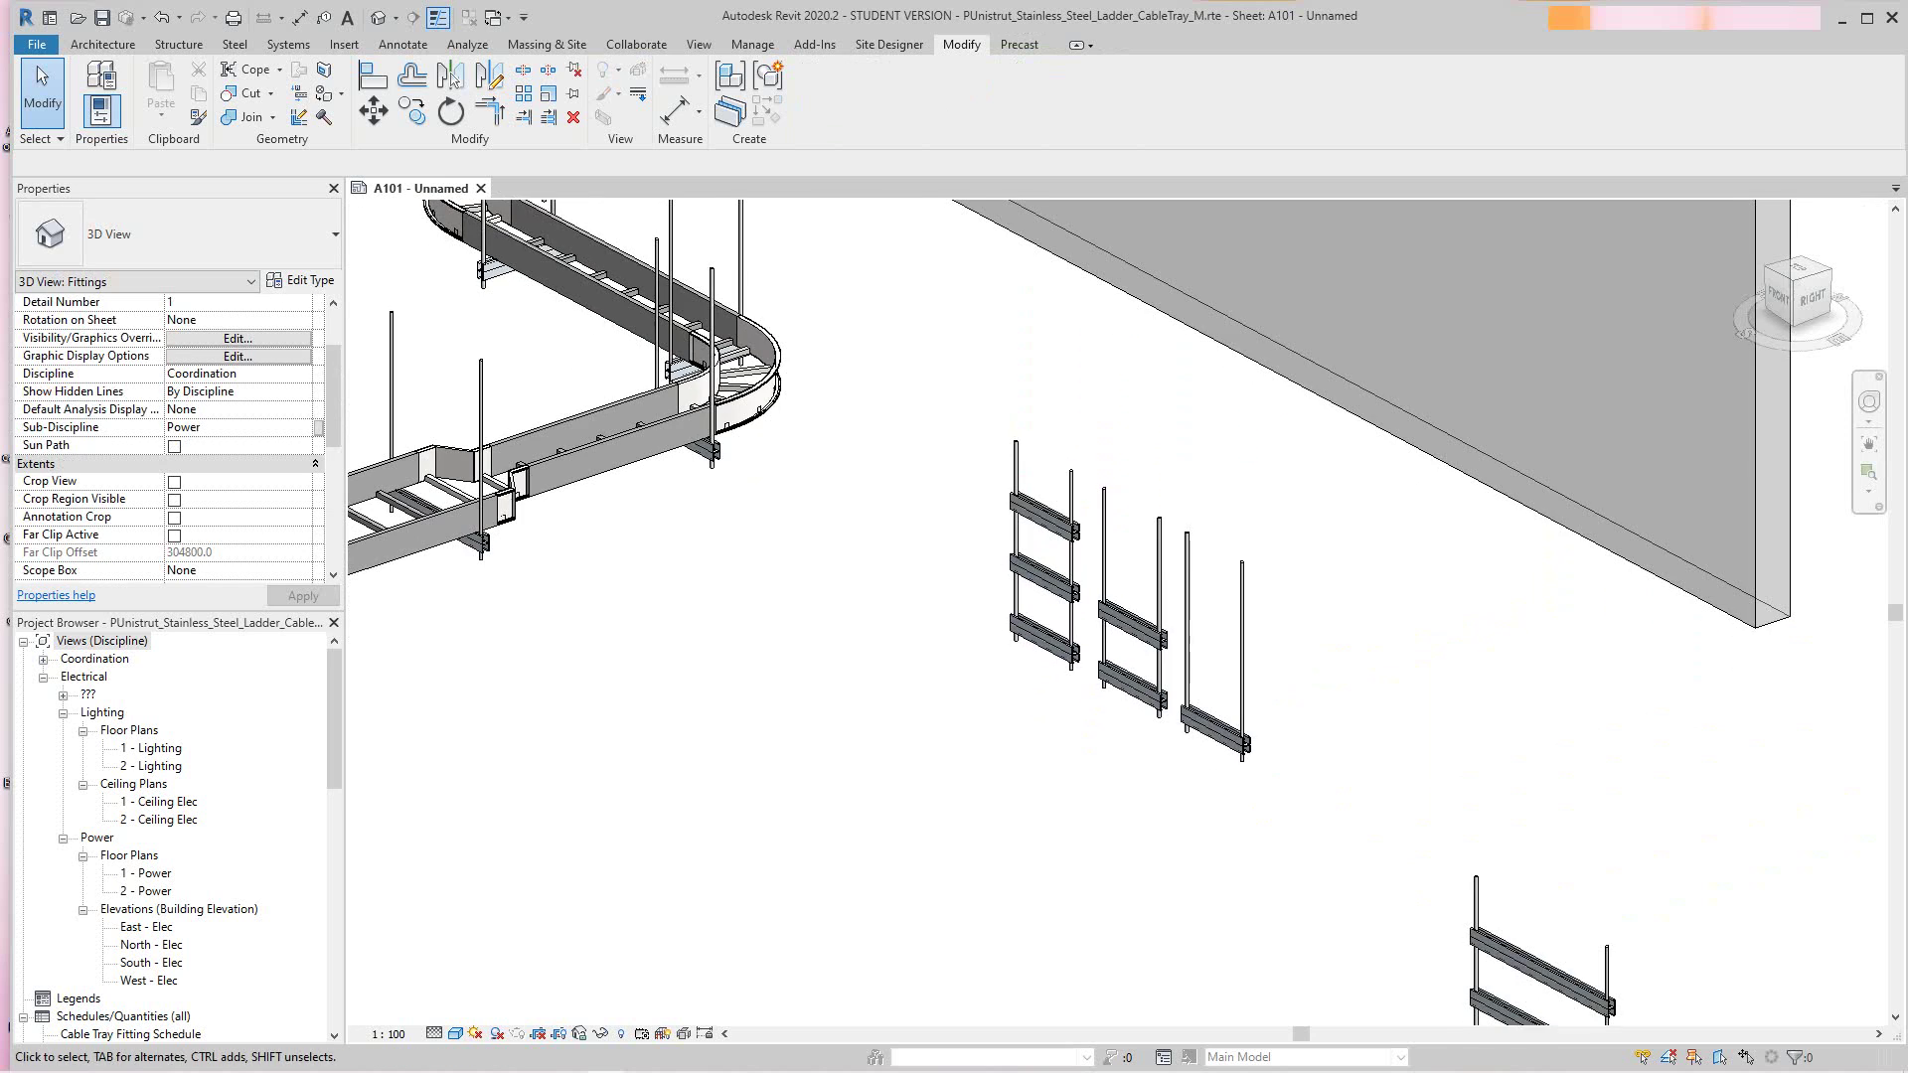
# Step: Try rotating the standalone single-channel hanger by 10 degrees, and undo the rotation
pyautogui.click(1214, 725)
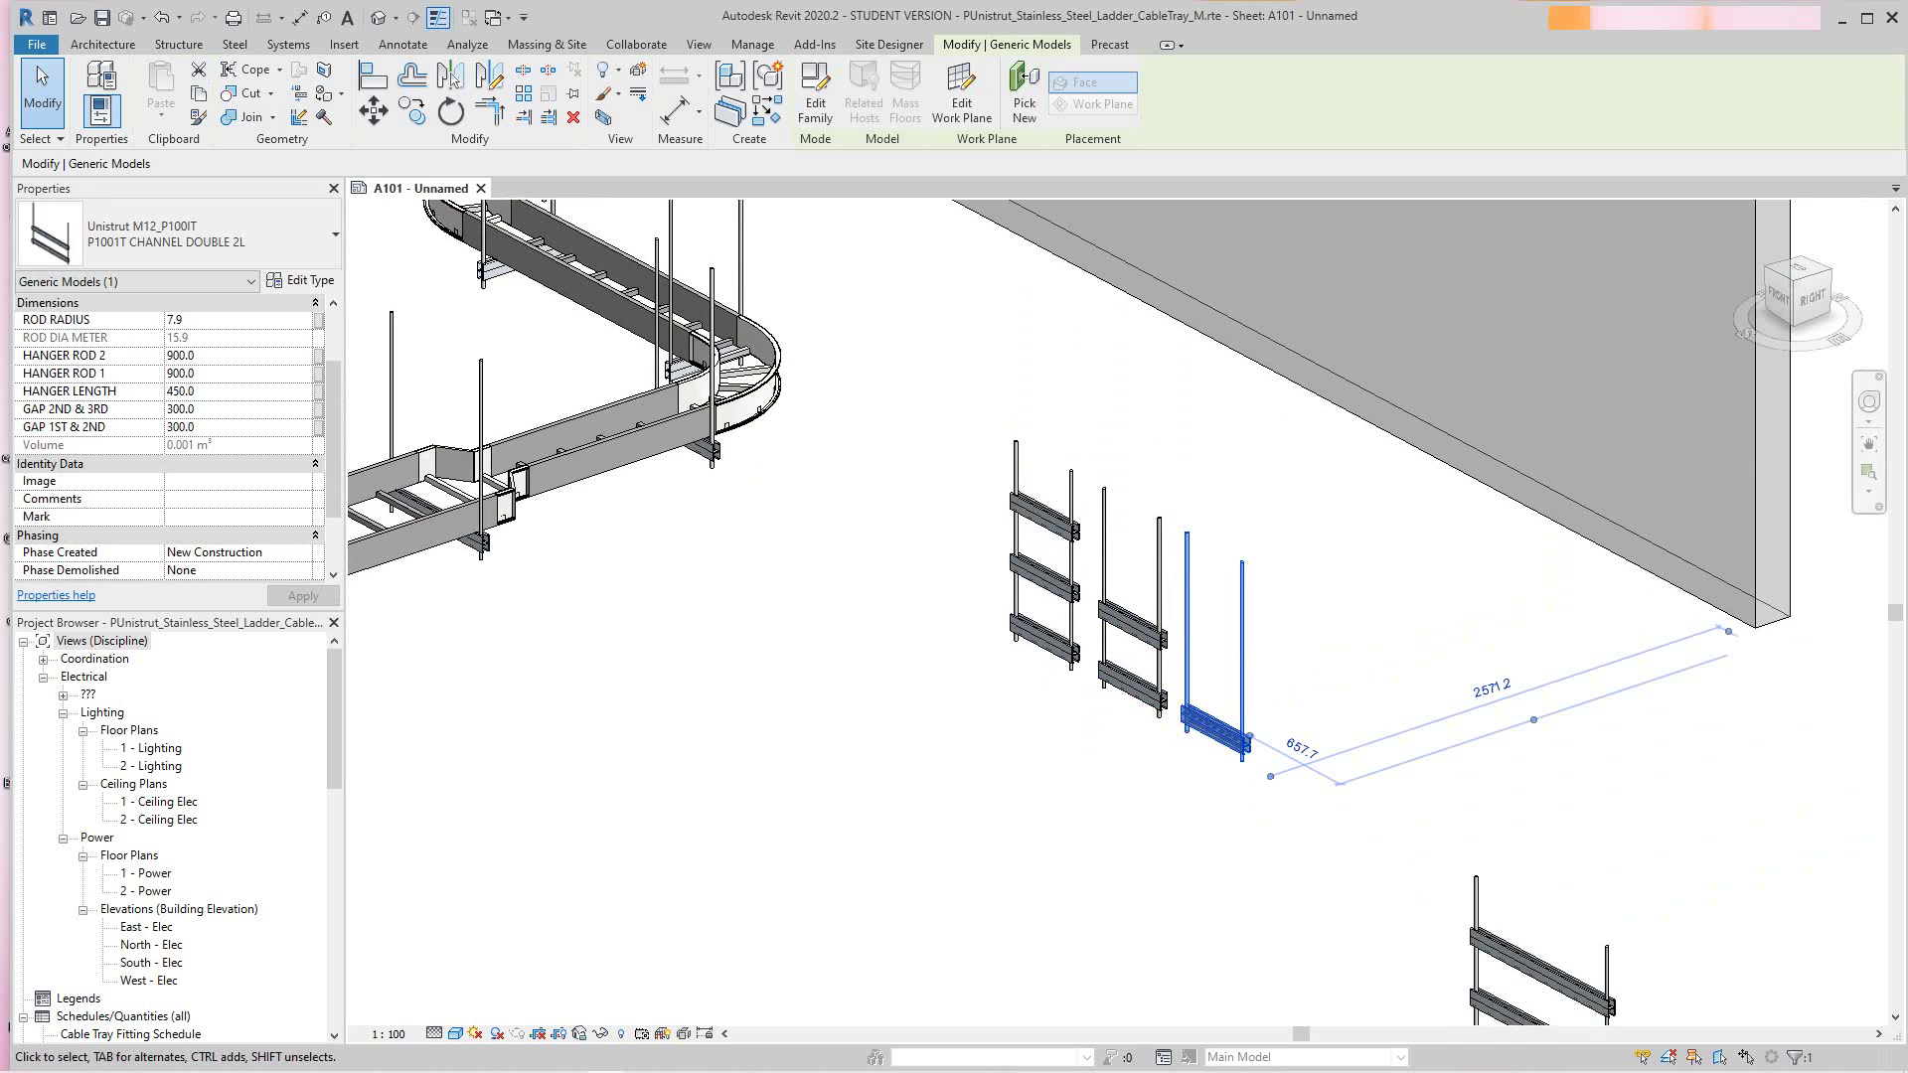
pyautogui.click(450, 109)
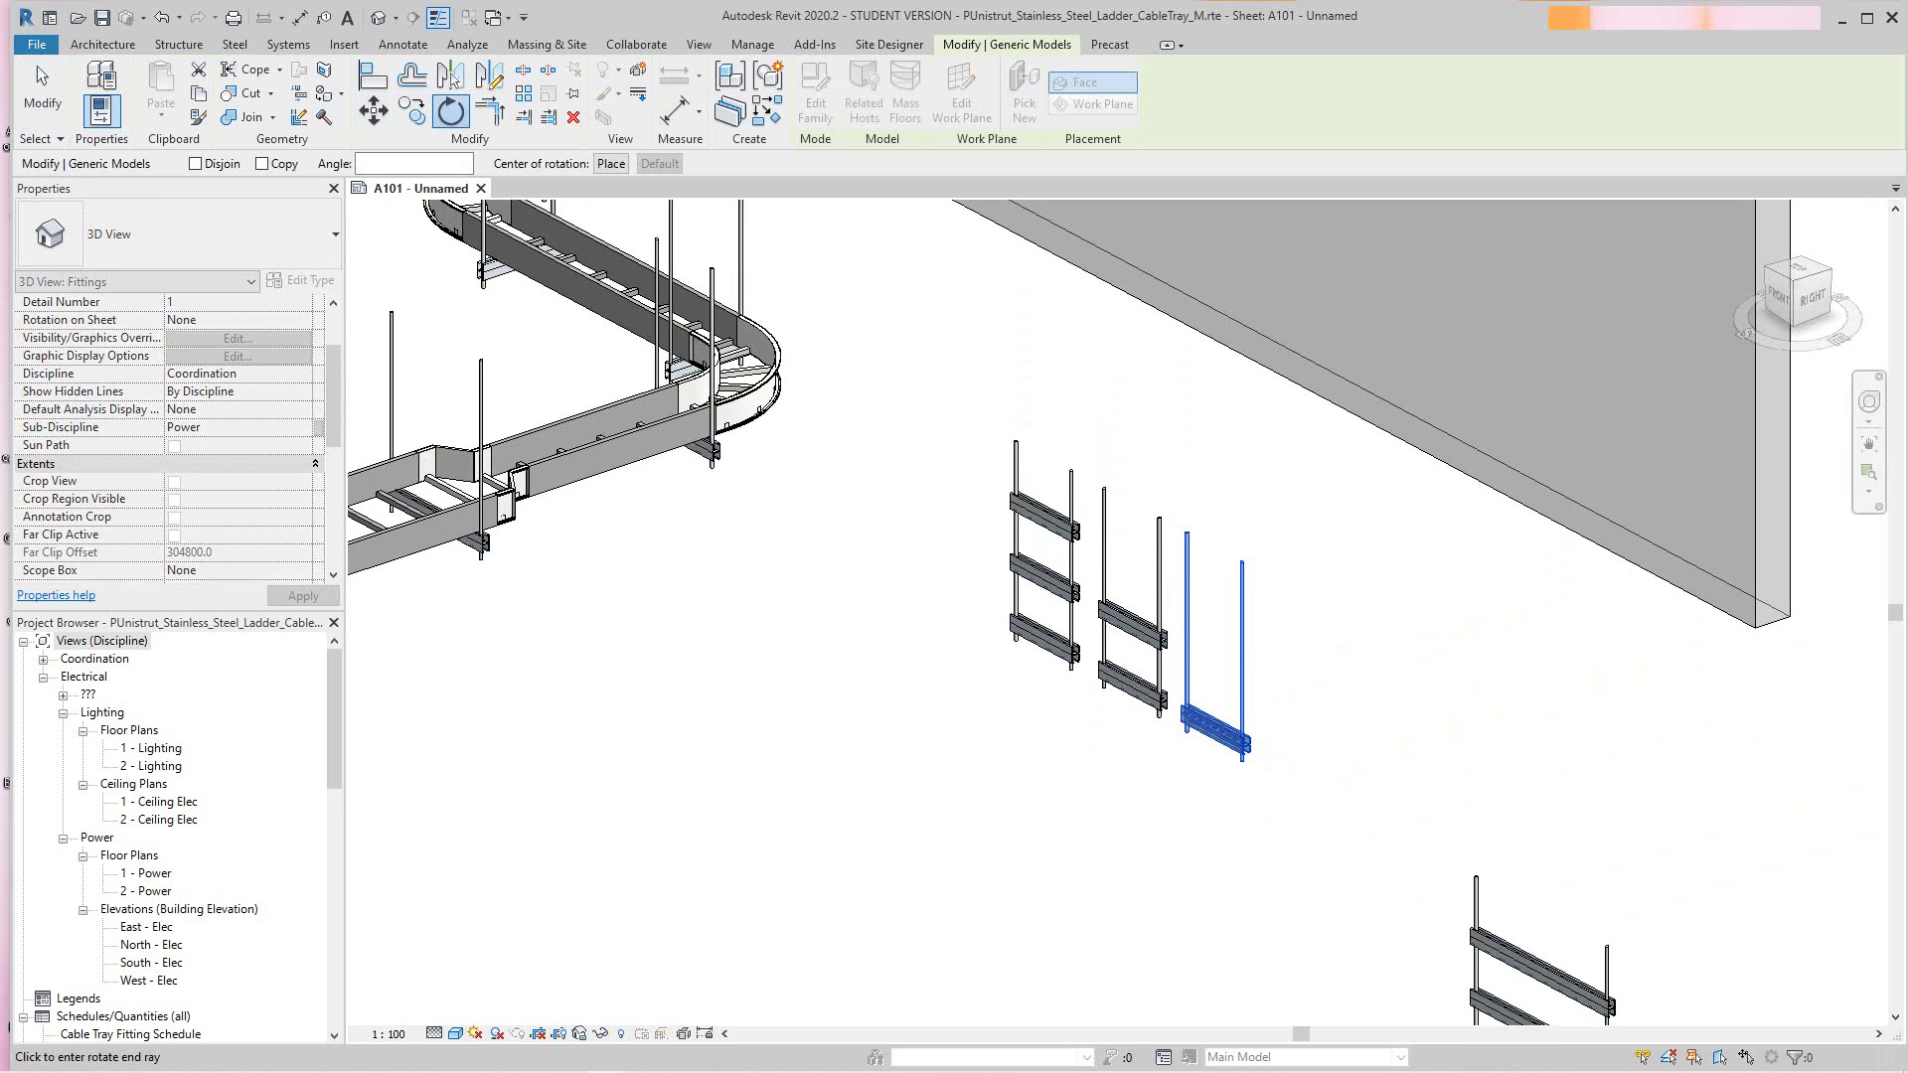
pyautogui.write('10')
pyautogui.press('Return')
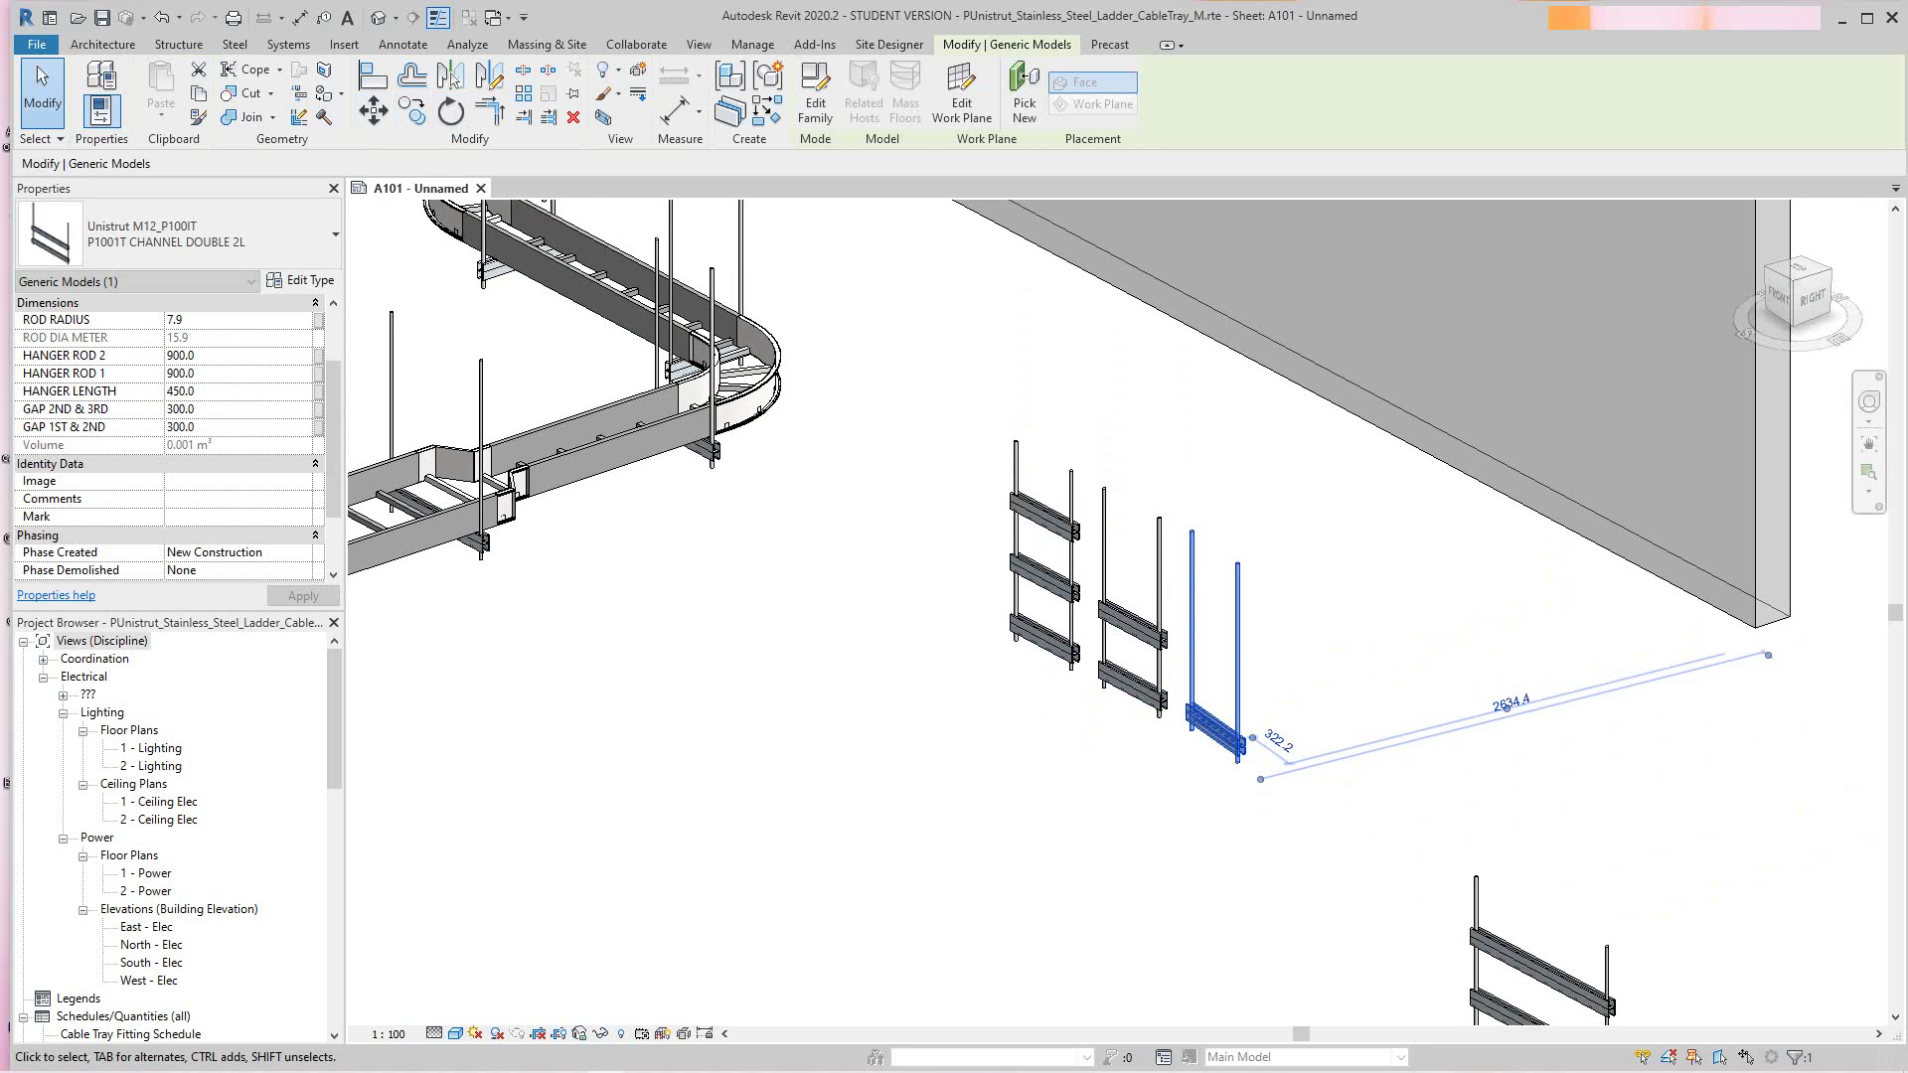
pyautogui.click(161, 17)
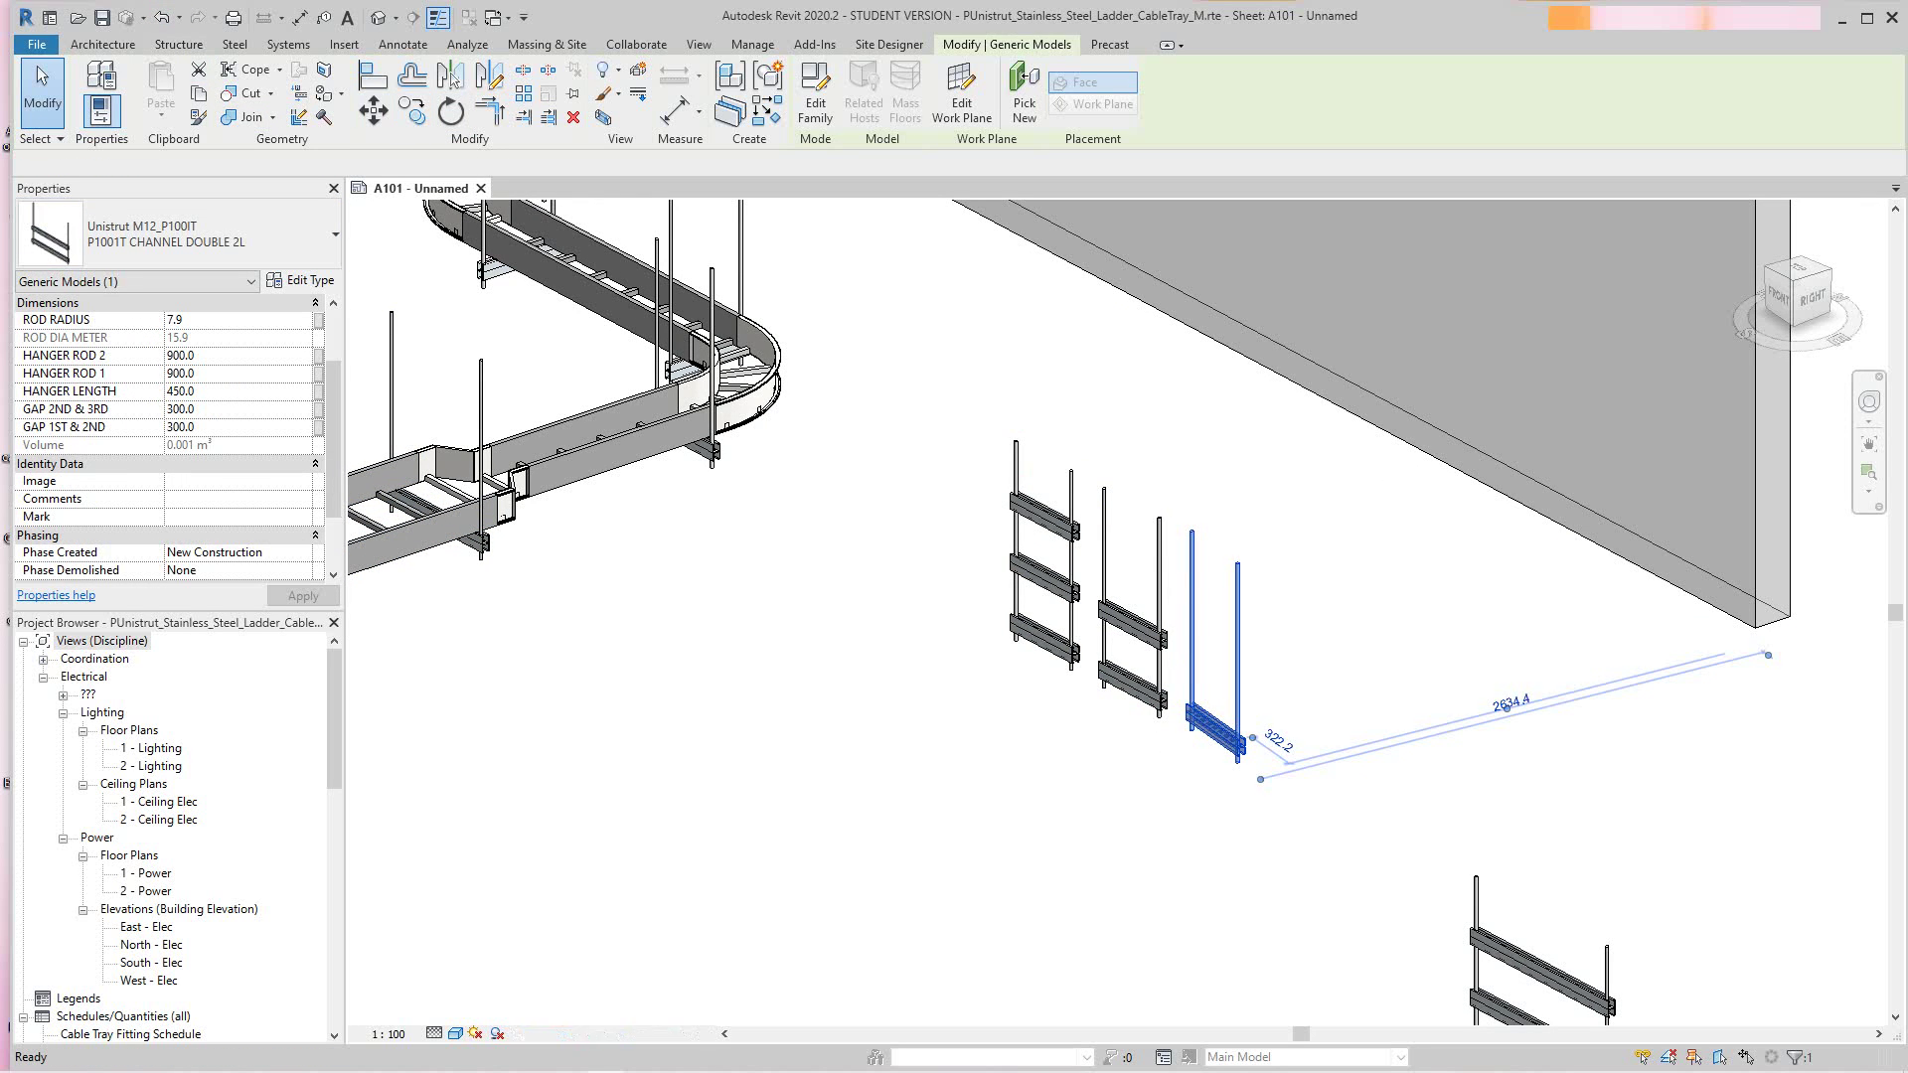
# Step: Copy the standalone single-channel trapeze hanger about 1360 mm away into the open area in front of the other hangers
pyautogui.click(1216, 731)
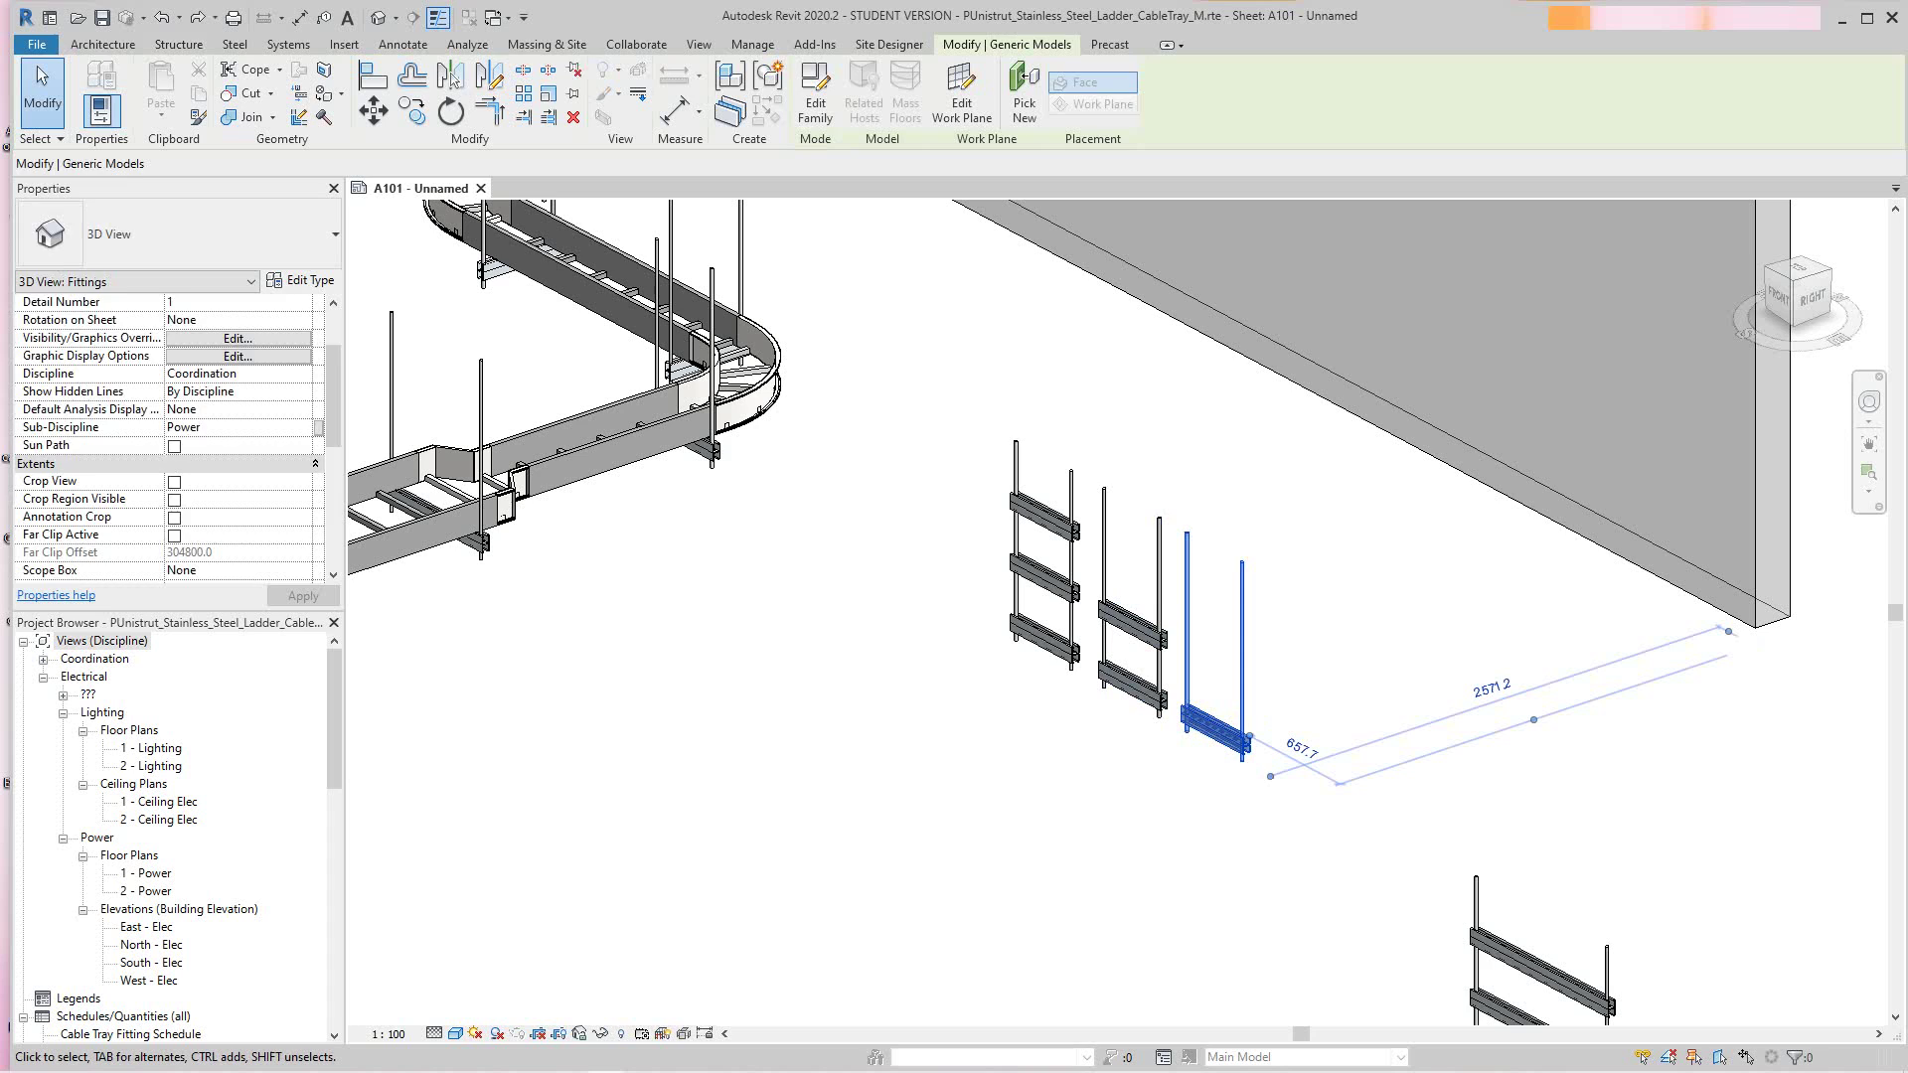
pyautogui.click(413, 109)
pyautogui.click(1216, 752)
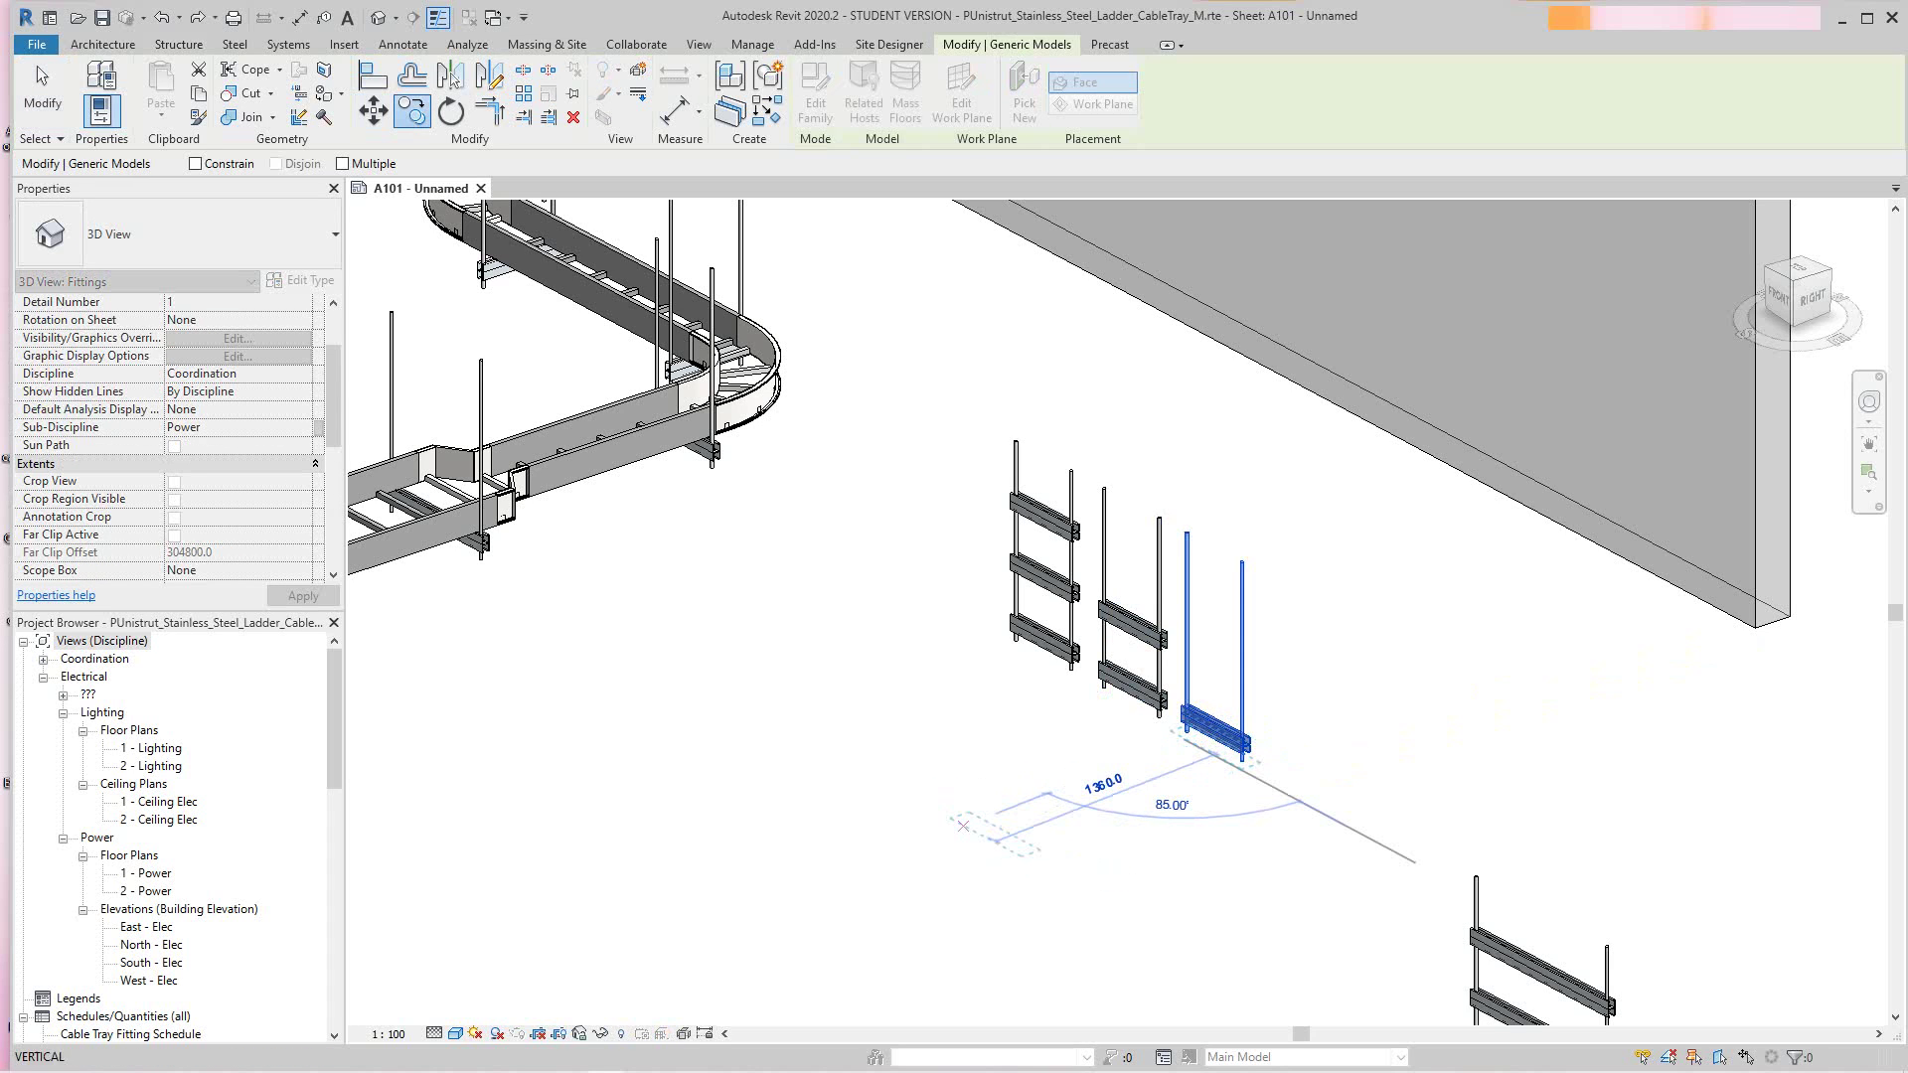
pyautogui.click(995, 839)
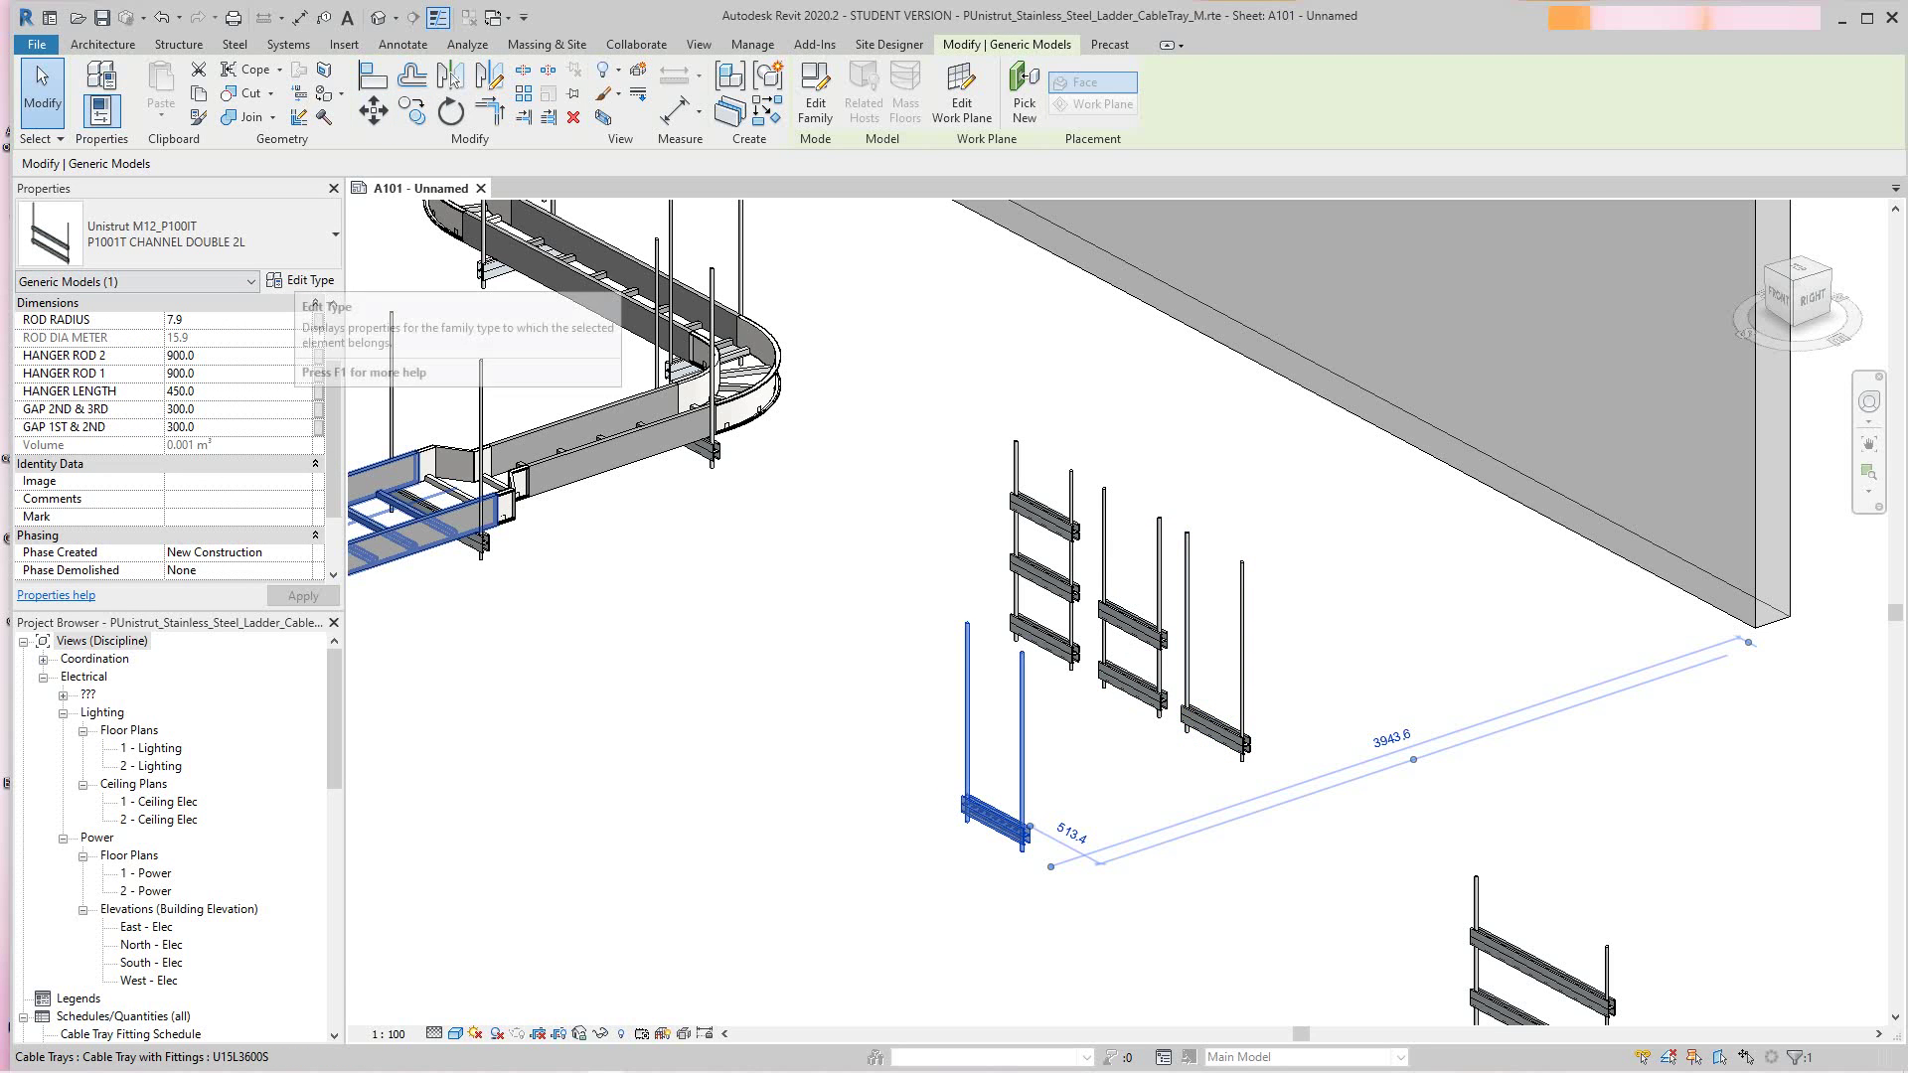
# Step: Duplicate the copied hanger's type under the name P1001T CHANNEL DOUBLE 3 level
pyautogui.click(301, 280)
pyautogui.click(1626, 303)
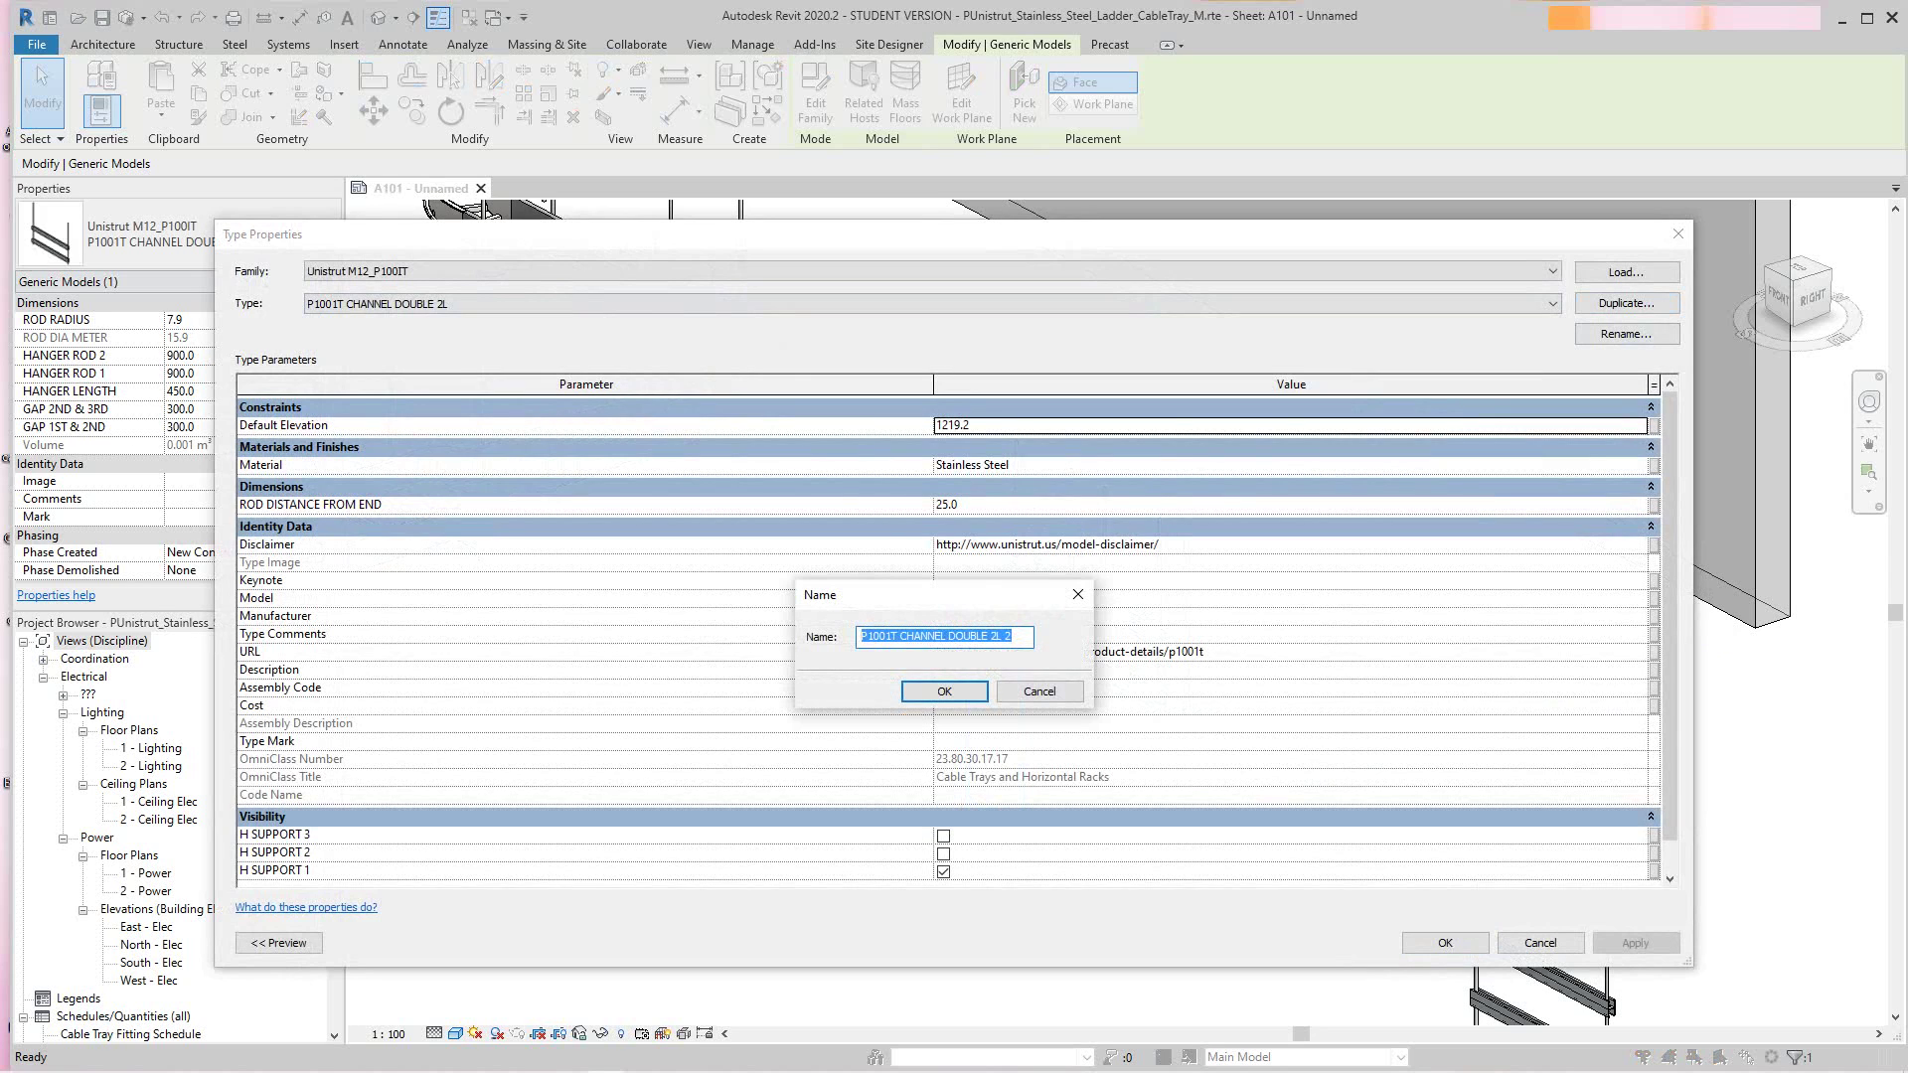
pyautogui.moveTo(1014, 637); pyautogui.dragTo(990, 637)
pyautogui.write('3 leve')
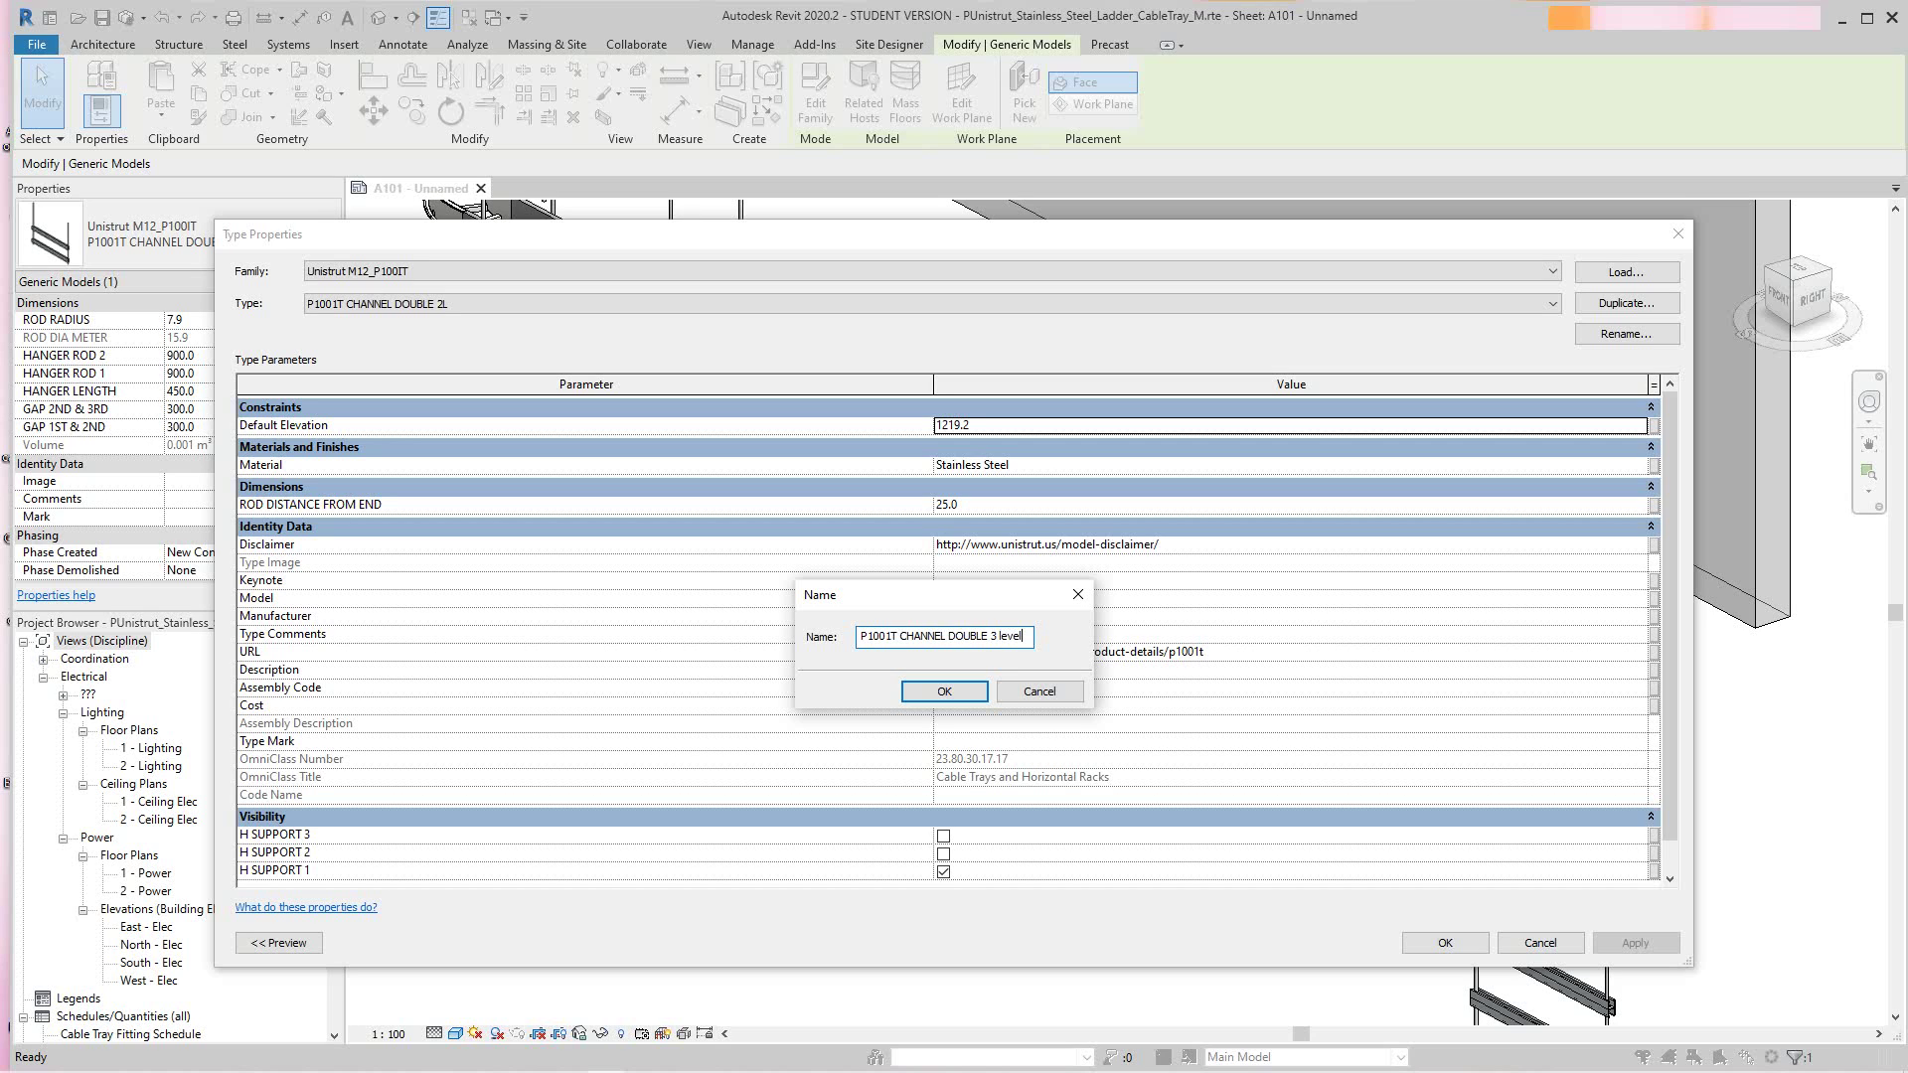
pyautogui.write('l')
pyautogui.press('Return')
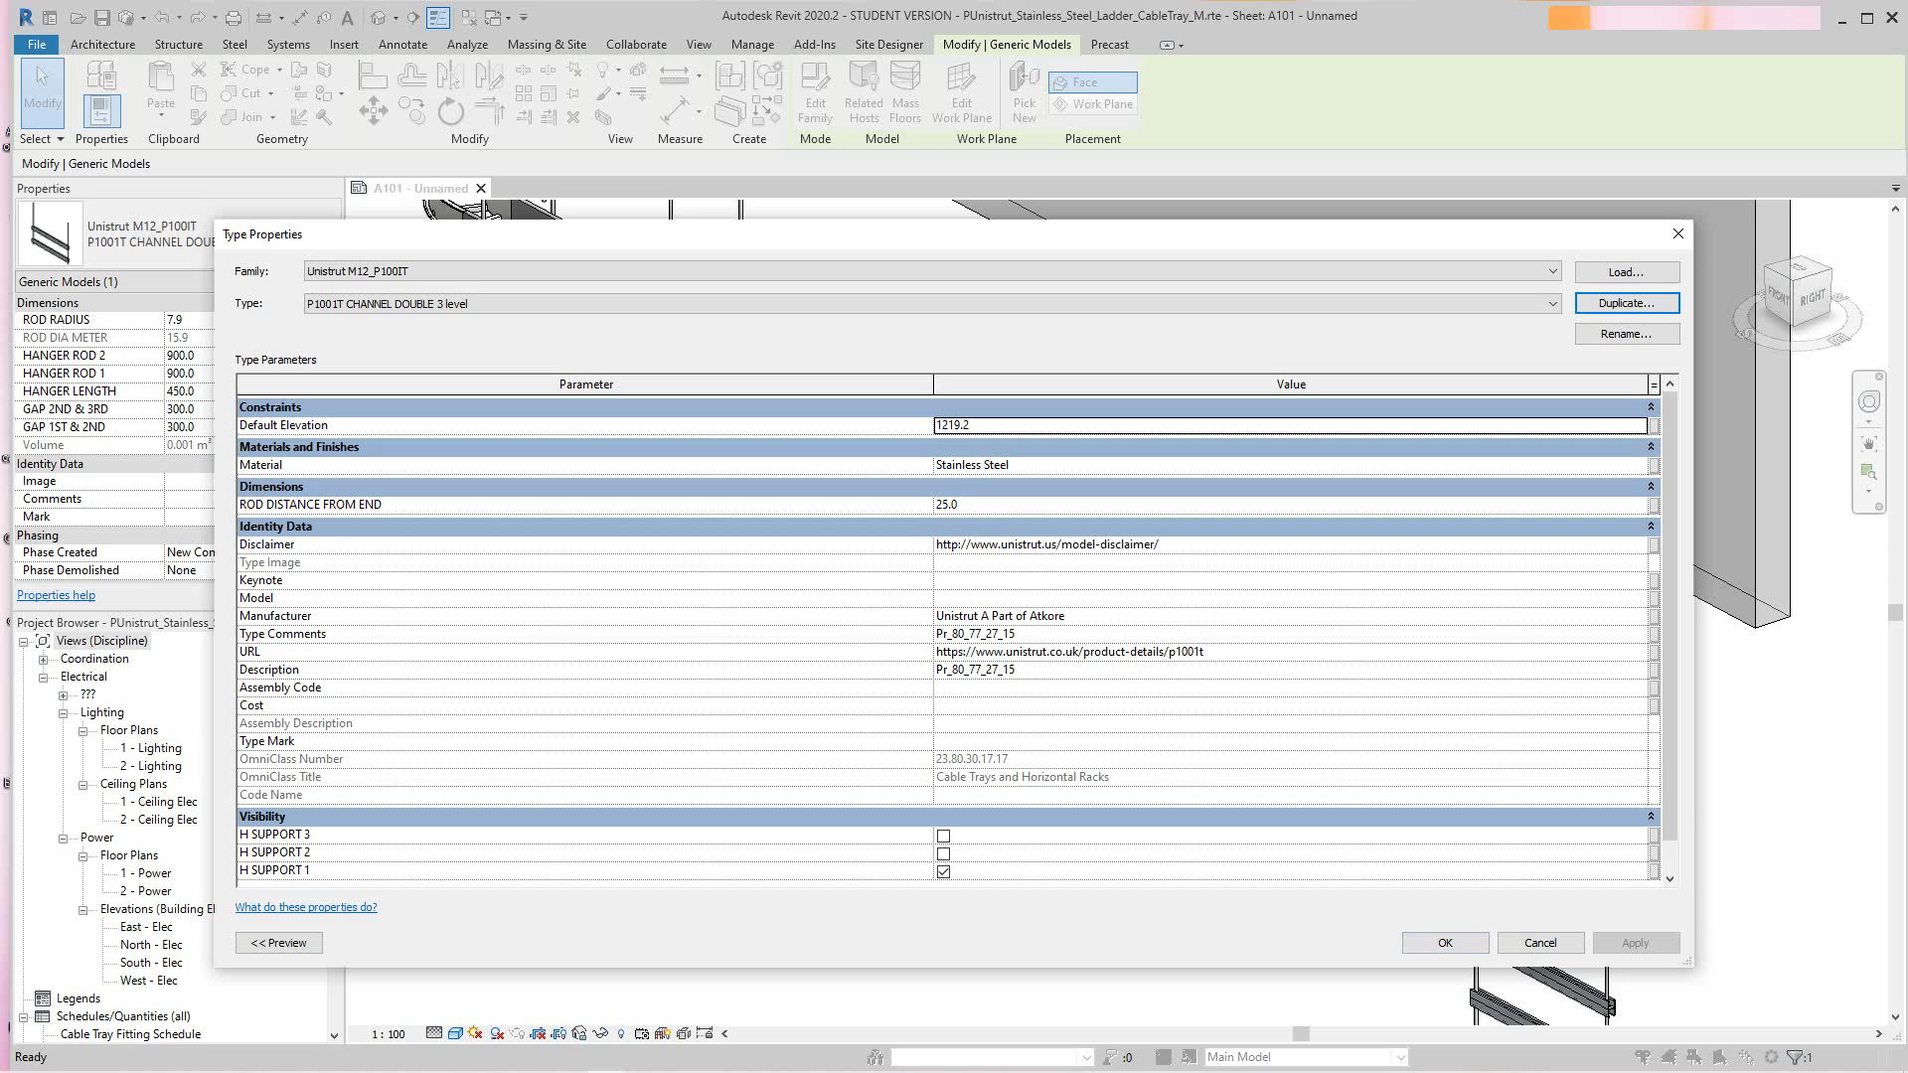
# Step: Enable H SUPPORT 2 and H SUPPORT 3 in the new hanger type and apply the changes
pyautogui.scroll(-1, 948, 636)
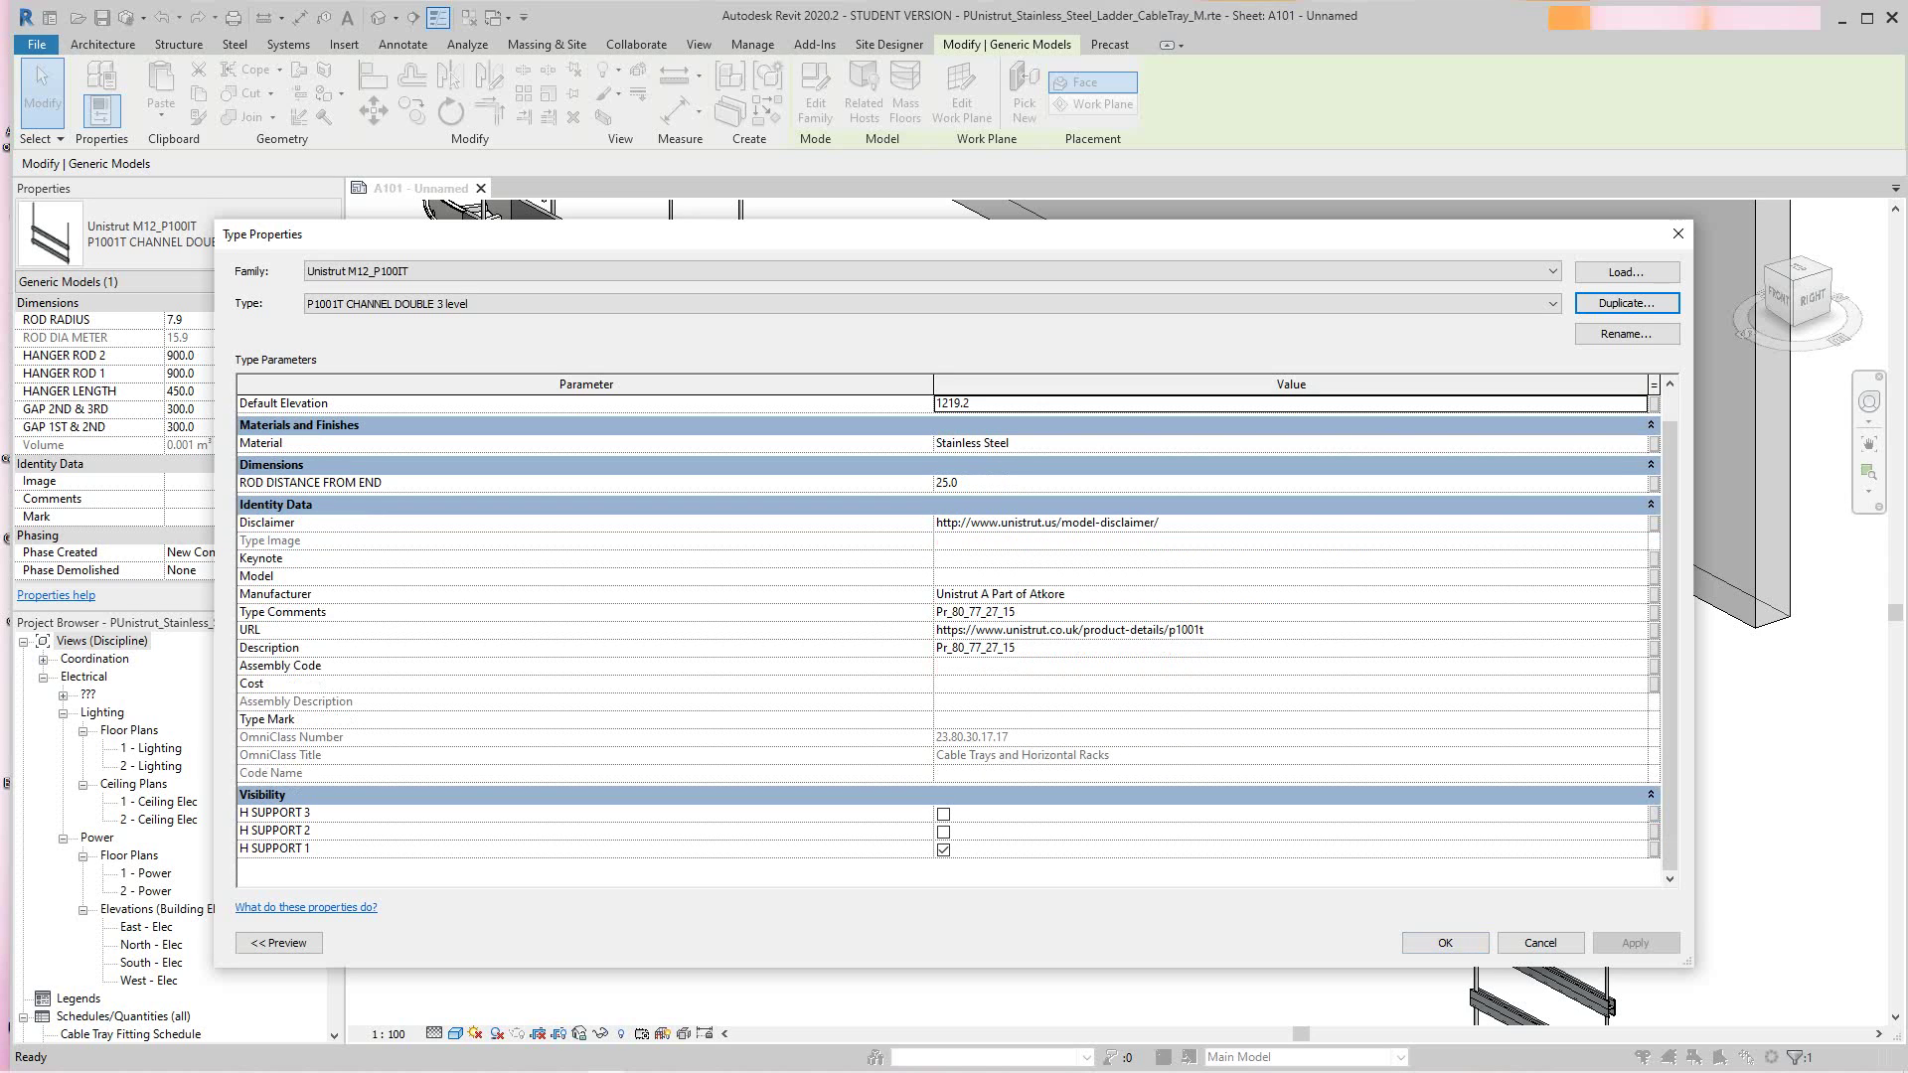
pyautogui.click(943, 832)
pyautogui.click(943, 814)
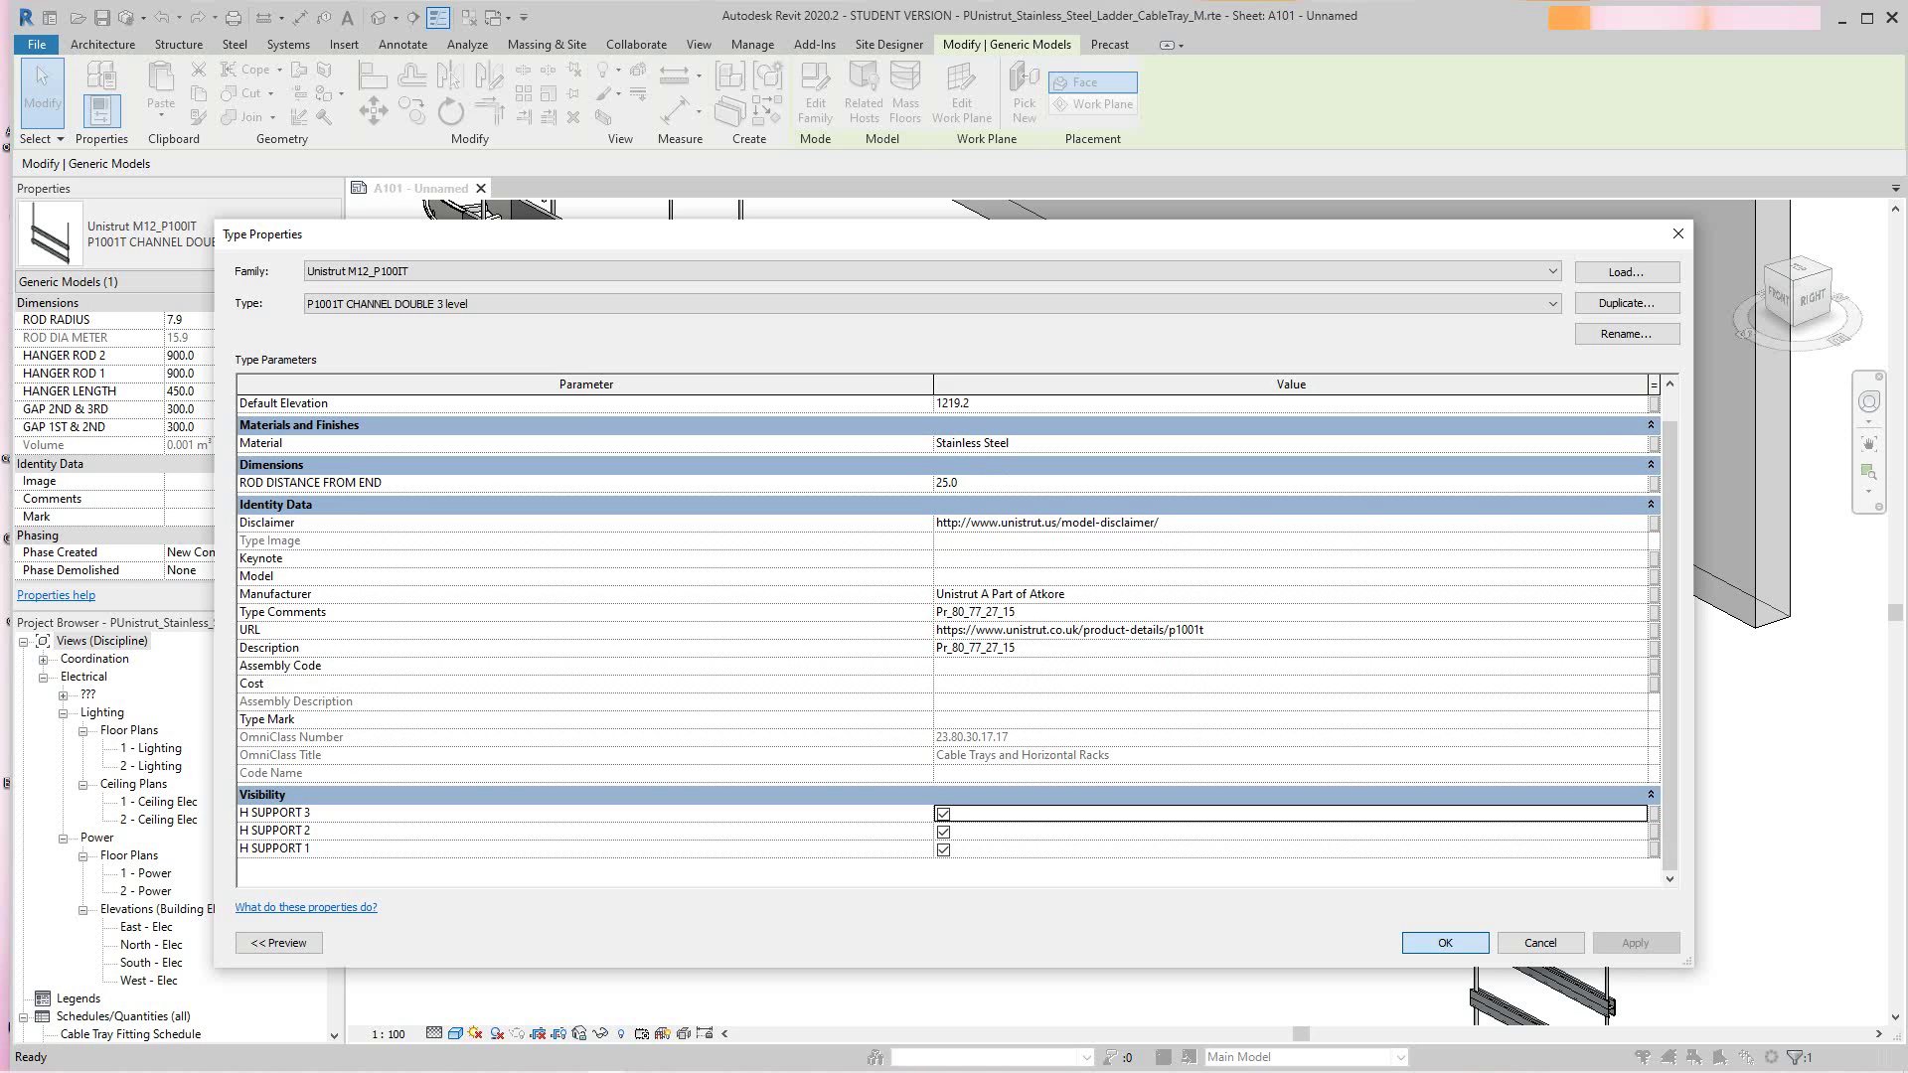
pyautogui.click(1445, 941)
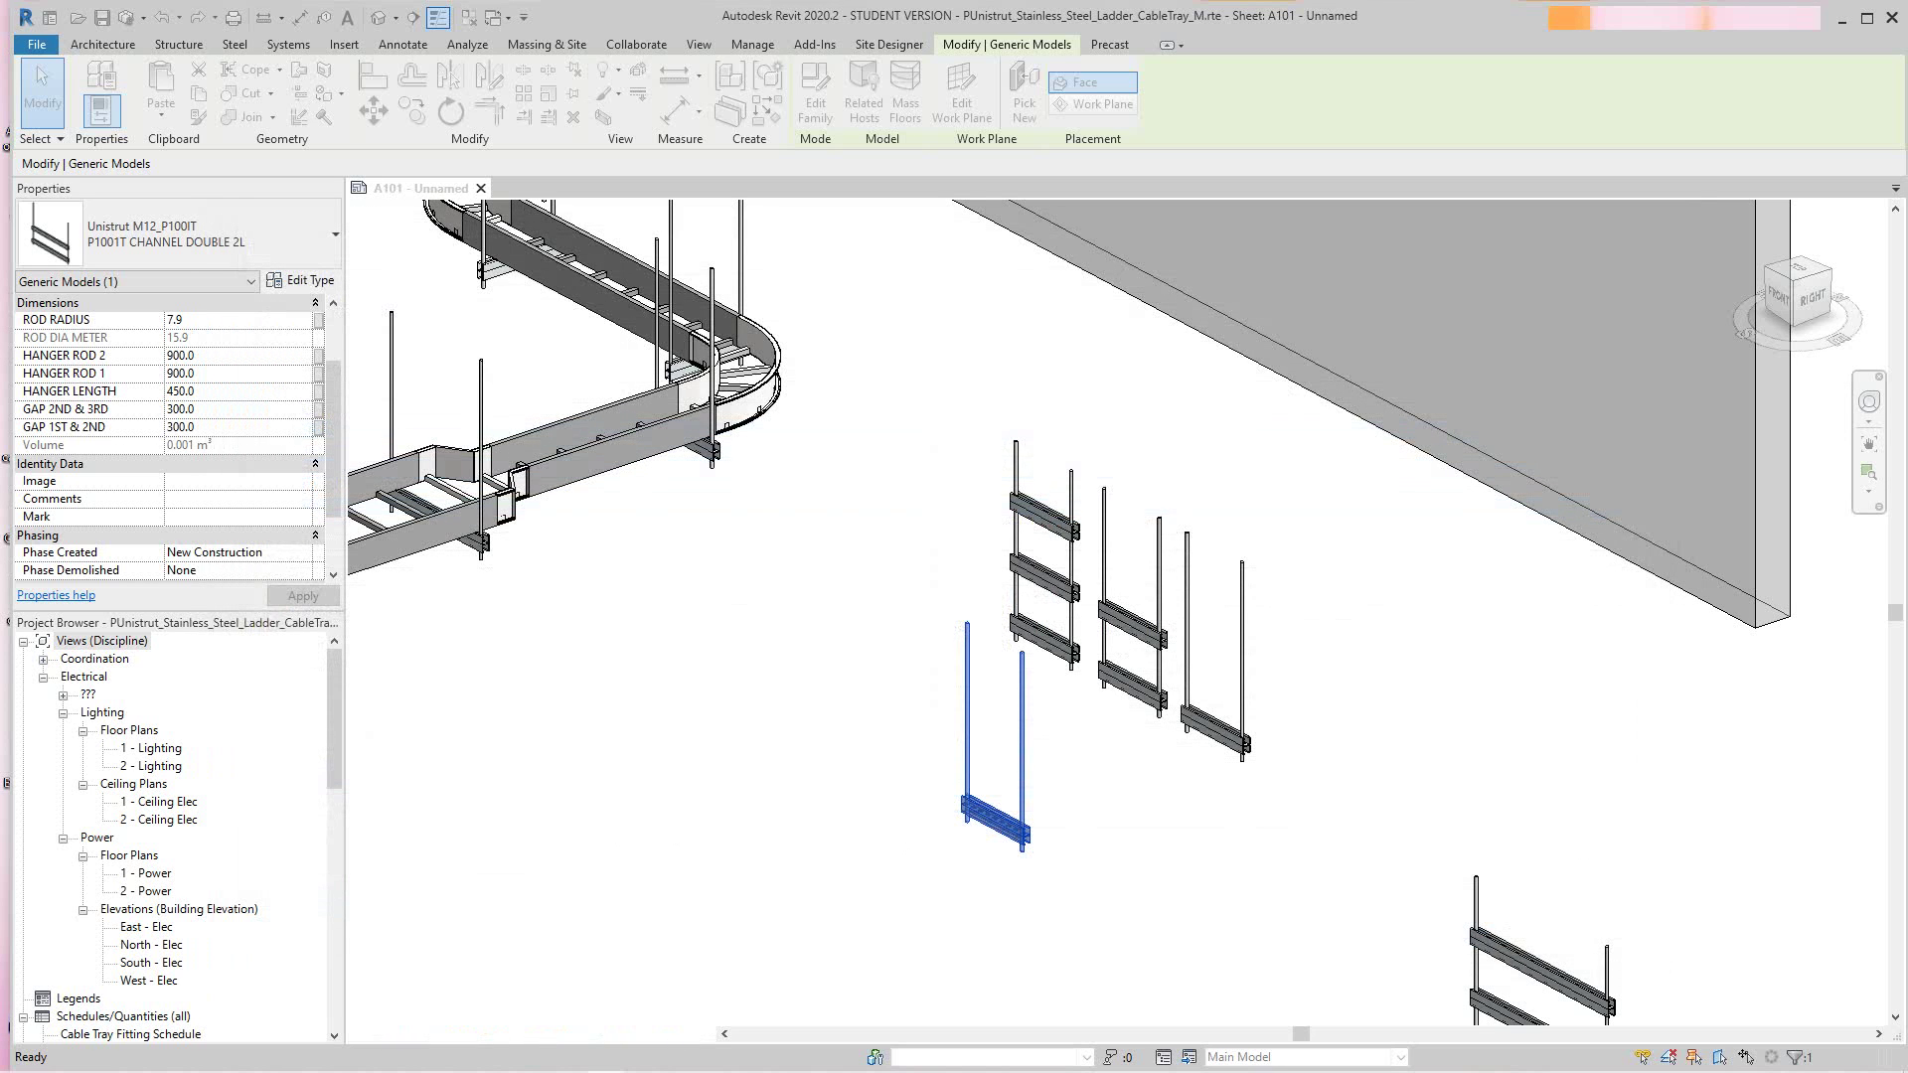
pyautogui.scroll(2, 880, 750)
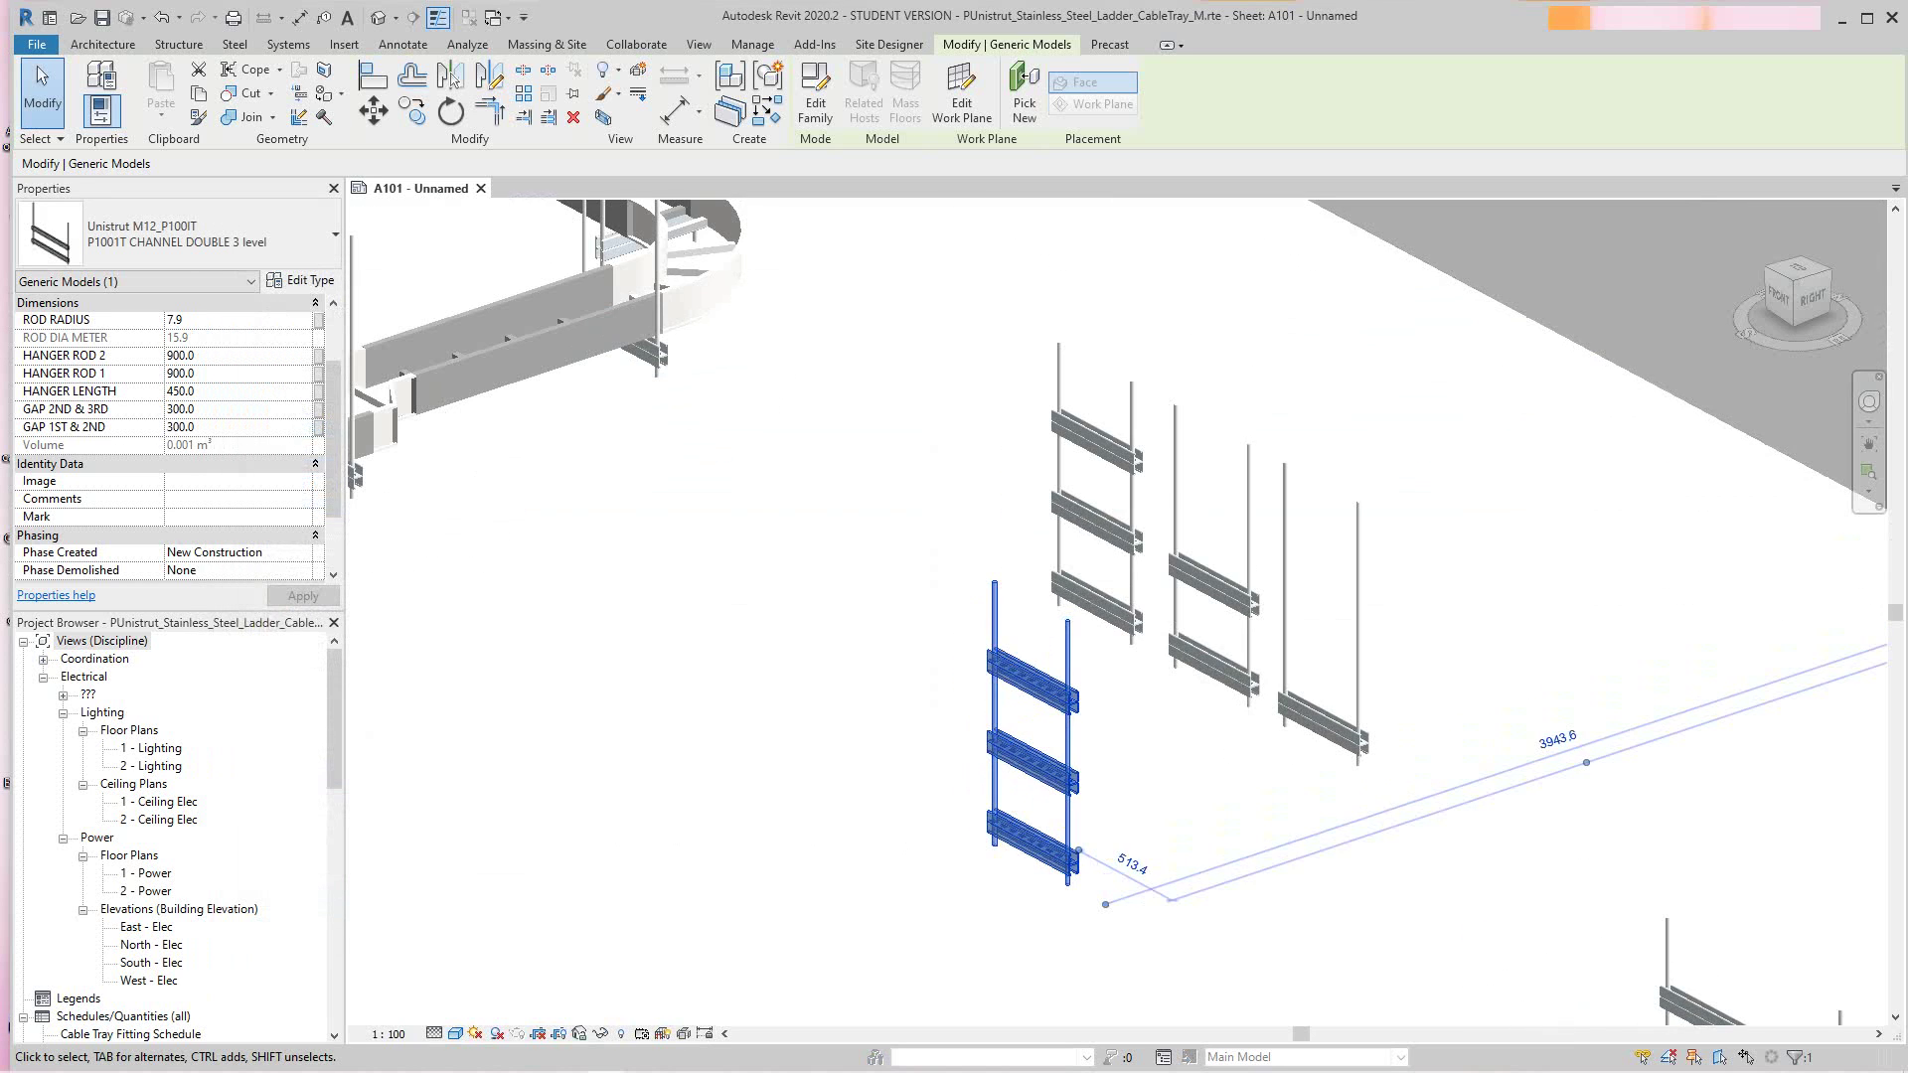
pyautogui.click(880, 749)
# Step: Set HANGER LENGTH of the copied three-tier hanger to 600
pyautogui.moveTo(1162, 717); pyautogui.dragTo(994, 681, button='middle')
pyautogui.scroll(2, 926, 791)
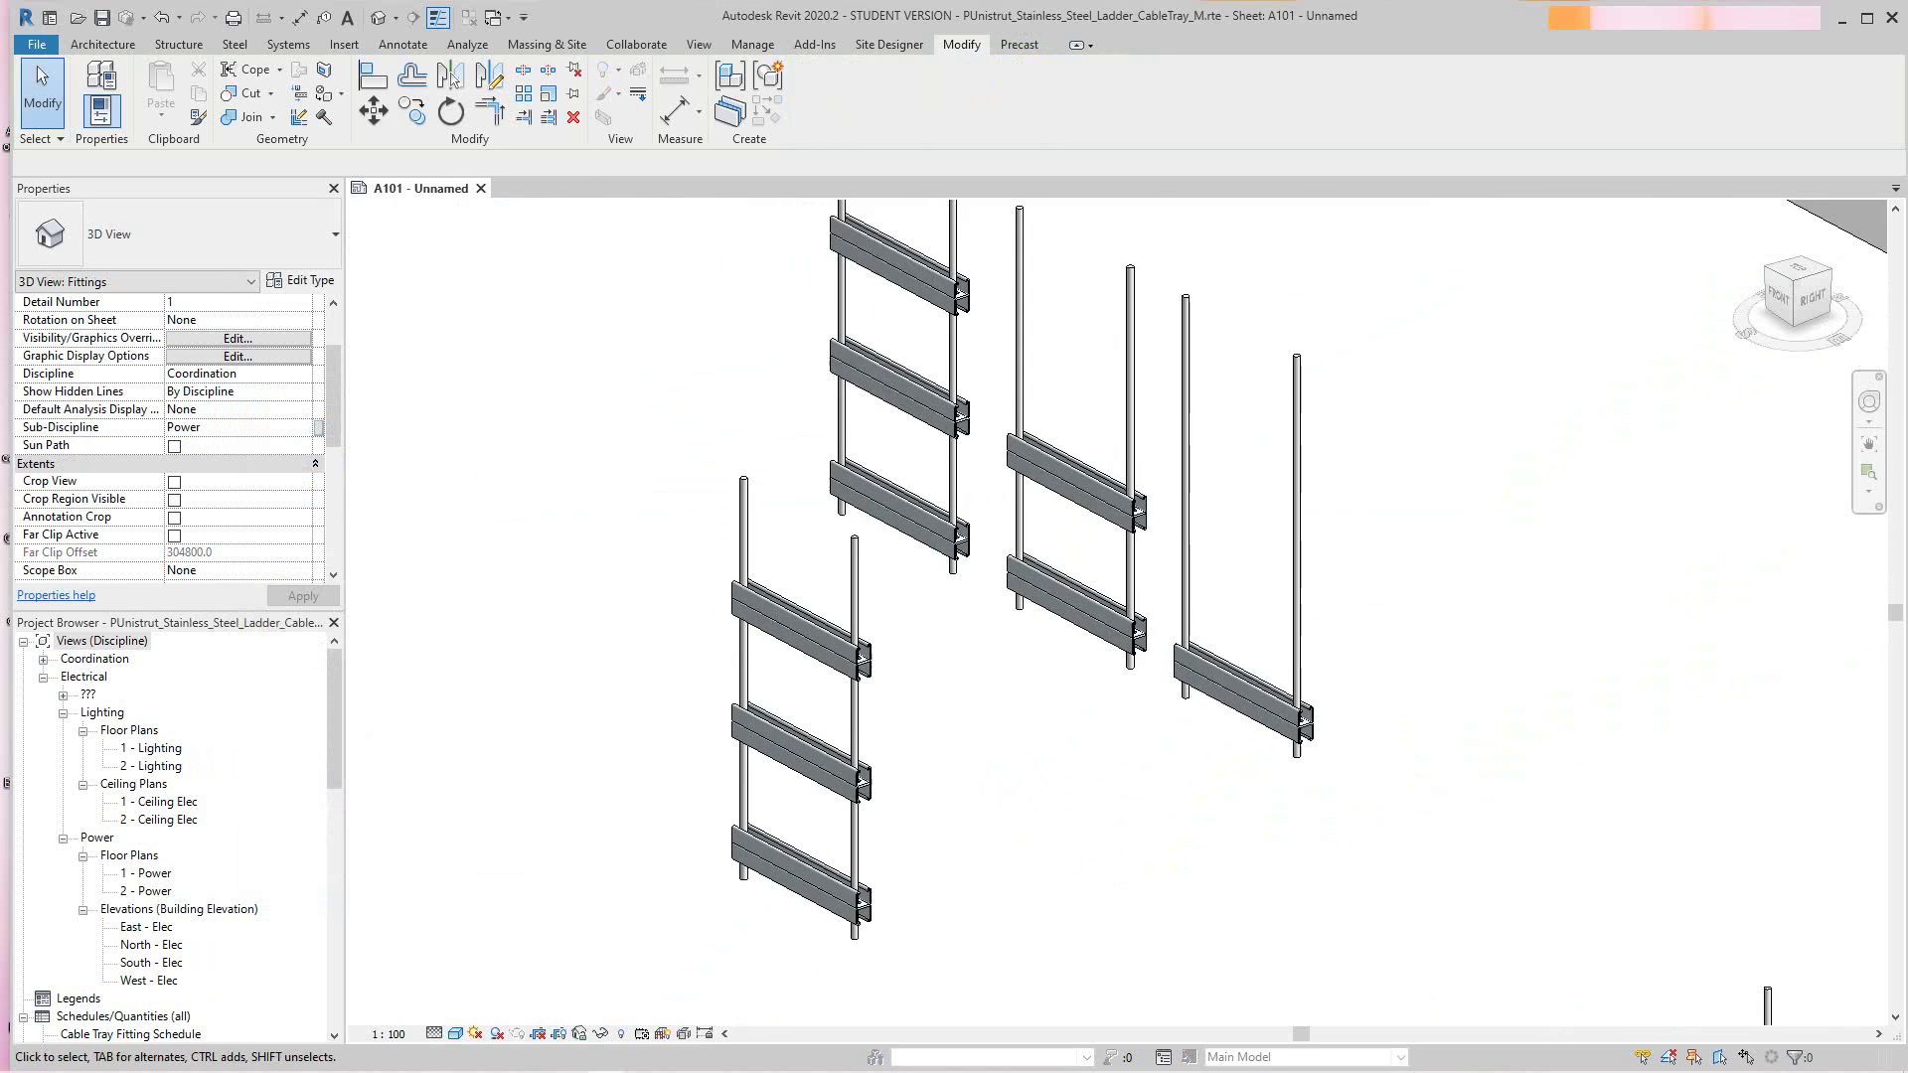
pyautogui.scroll(2, 897, 733)
pyautogui.moveTo(896, 733); pyautogui.dragTo(1055, 677, button='middle')
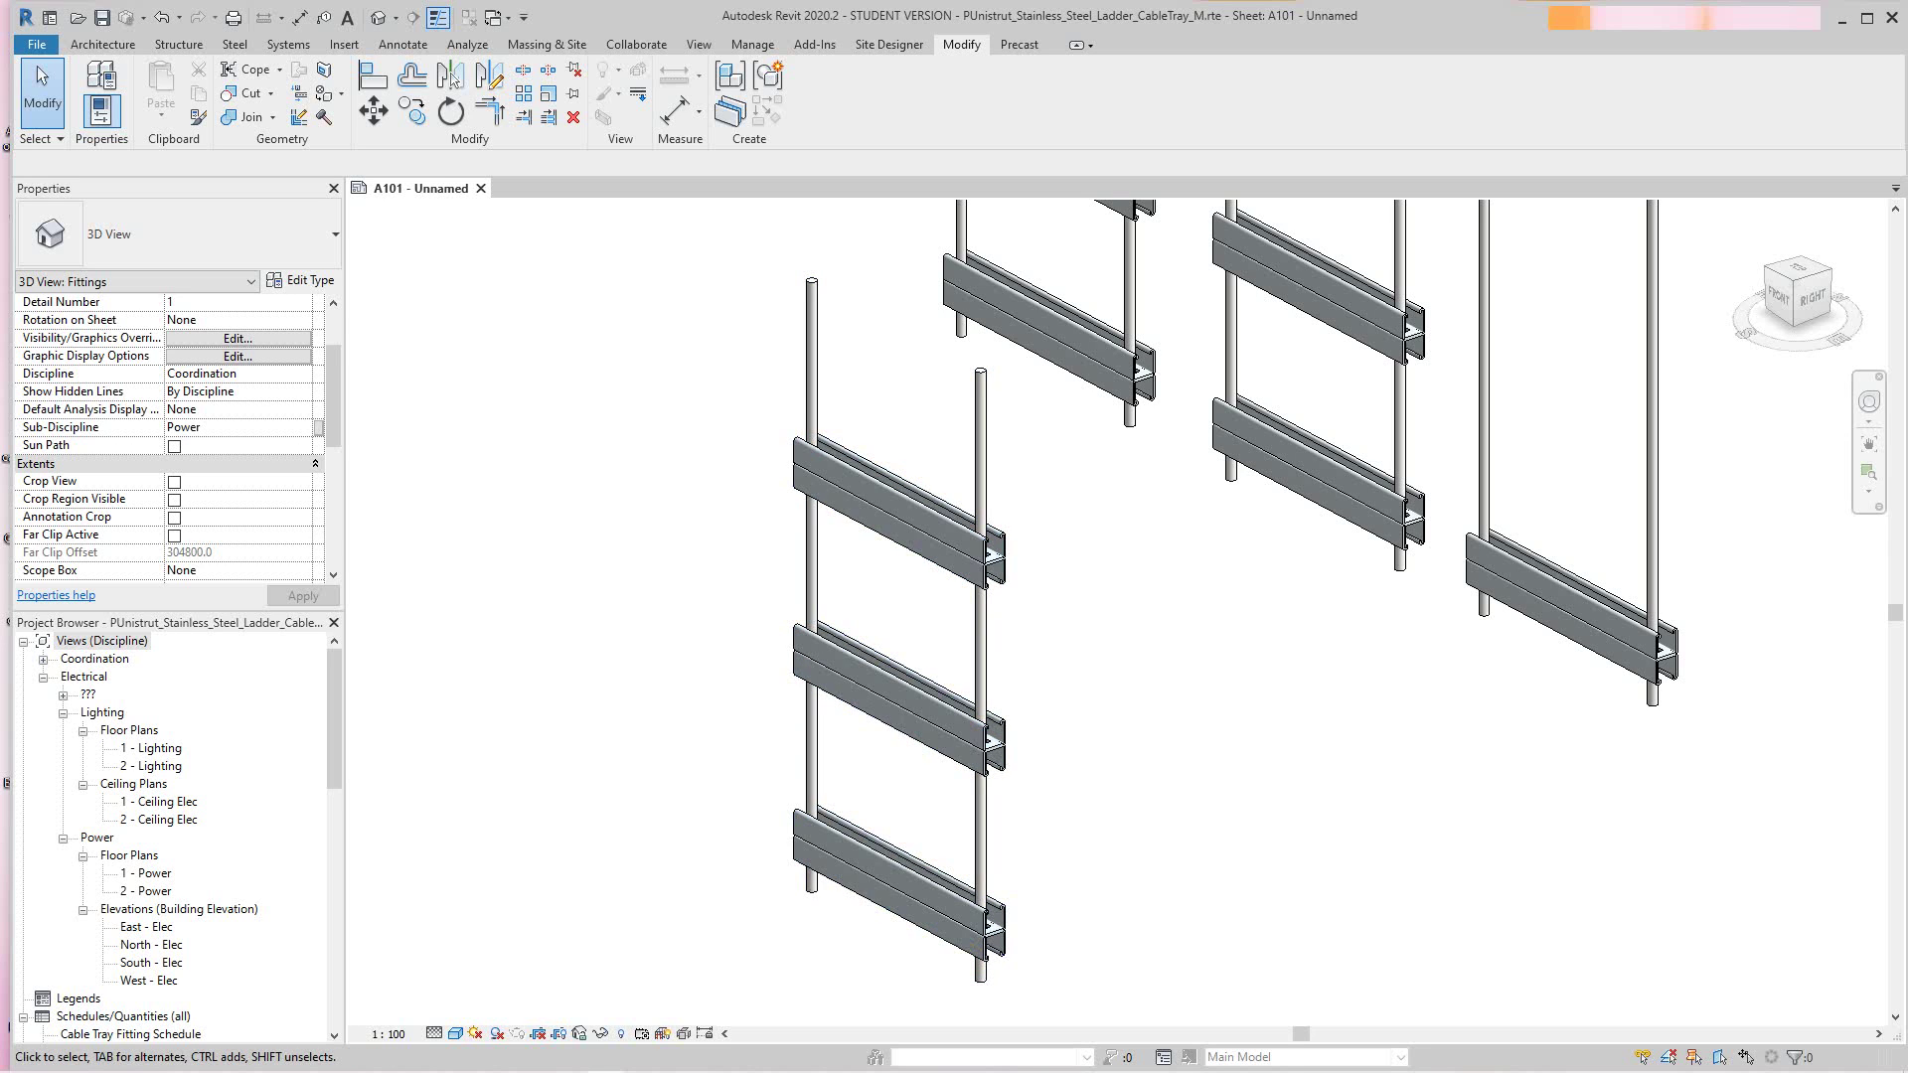
pyautogui.moveTo(334, 396); pyautogui.dragTo(334, 482)
pyautogui.click(882, 697)
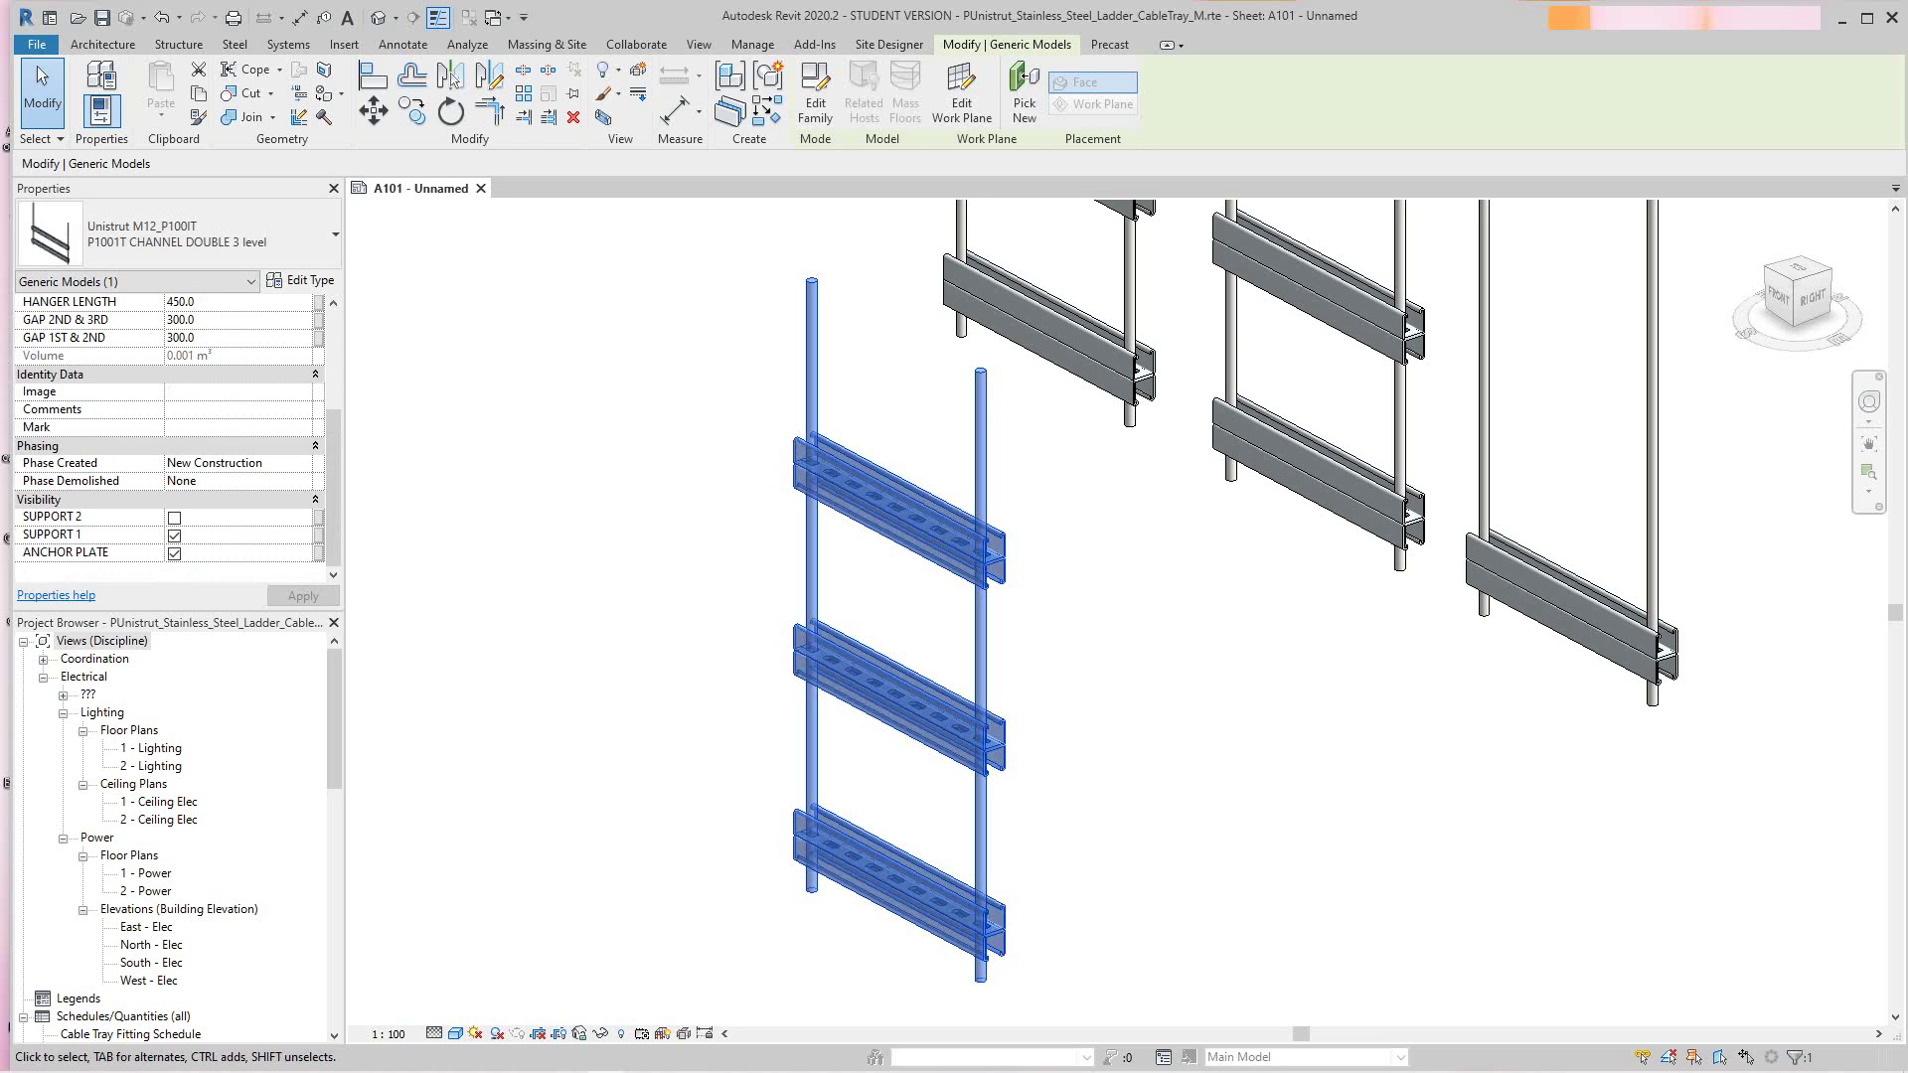
pyautogui.click(169, 301)
pyautogui.doubleClick(178, 301)
pyautogui.write('600')
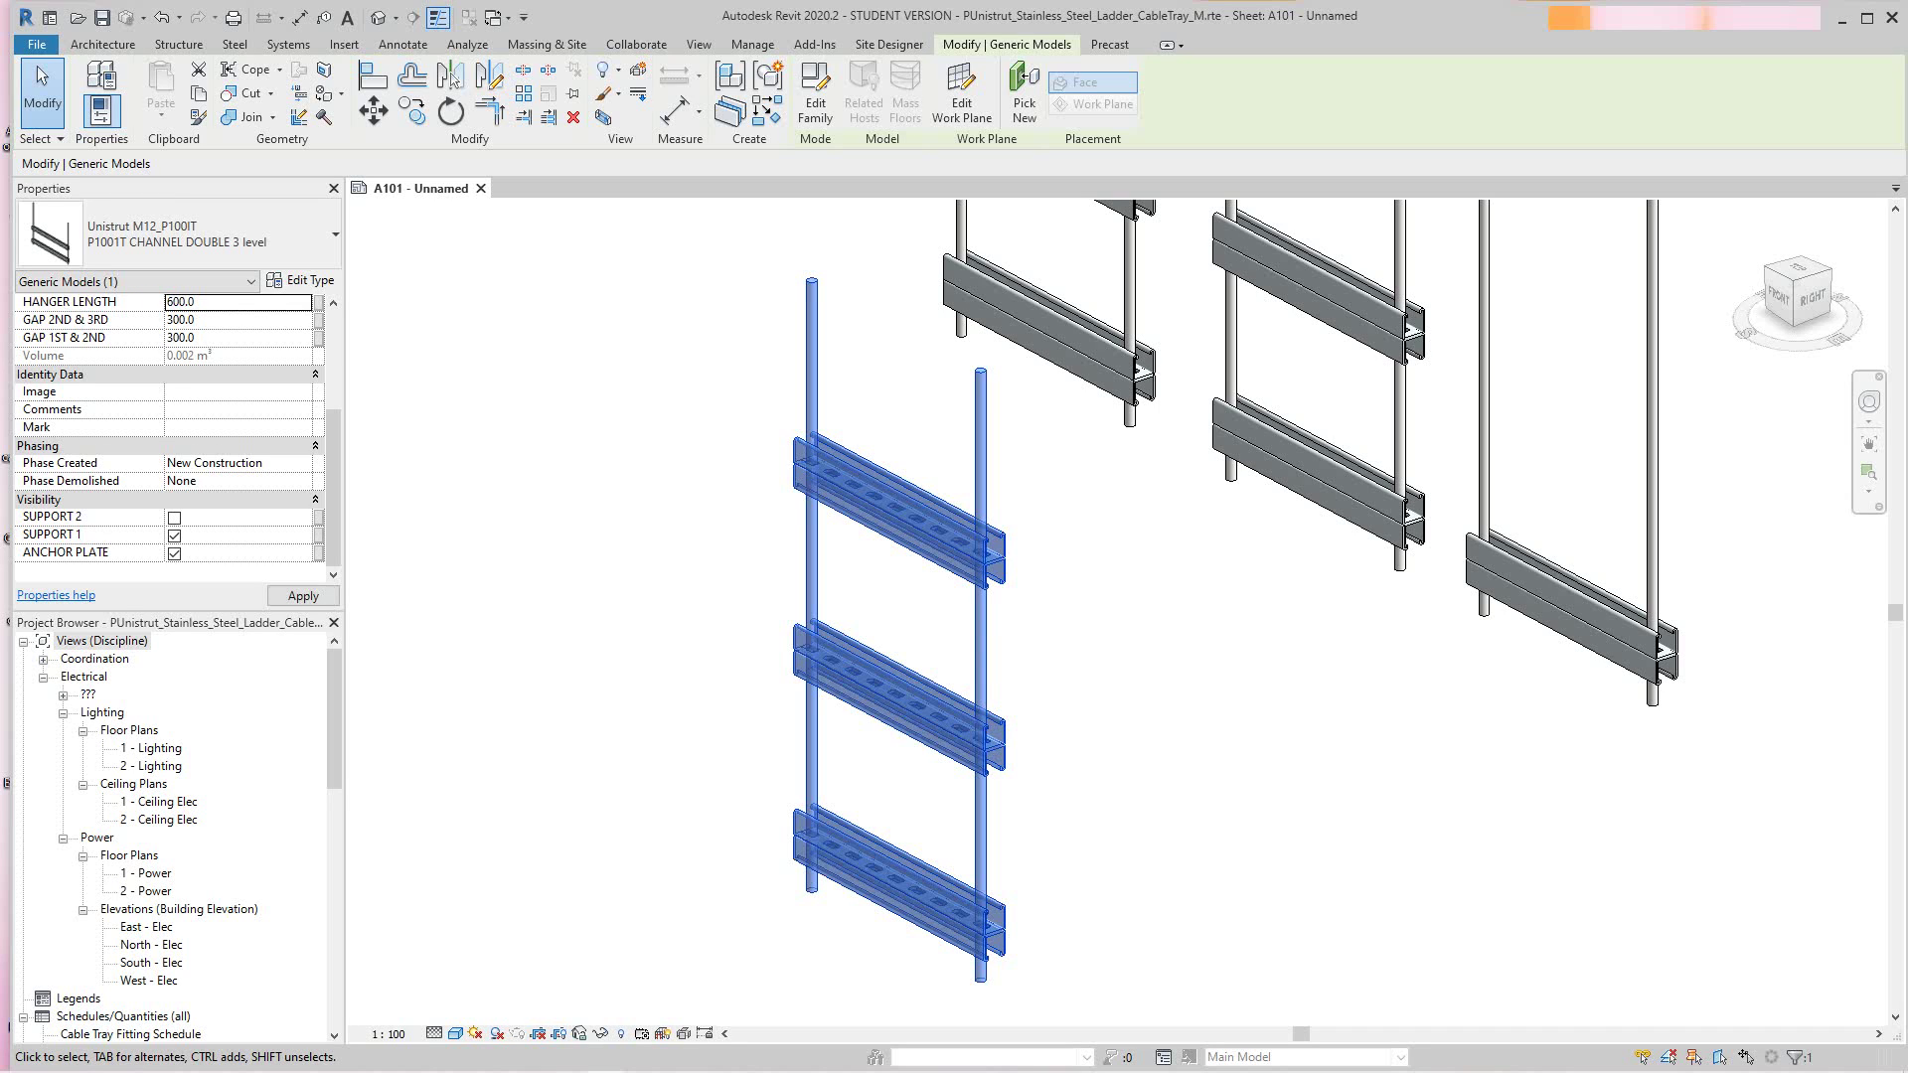
pyautogui.click(587, 417)
# Step: Set HANGER LENGTH of the copied three-tier hanger to 1050
pyautogui.scroll(-2, 645, 740)
pyautogui.moveTo(646, 740); pyautogui.dragTo(685, 757, button='middle')
pyautogui.scroll(-1, 686, 757)
pyautogui.click(845, 849)
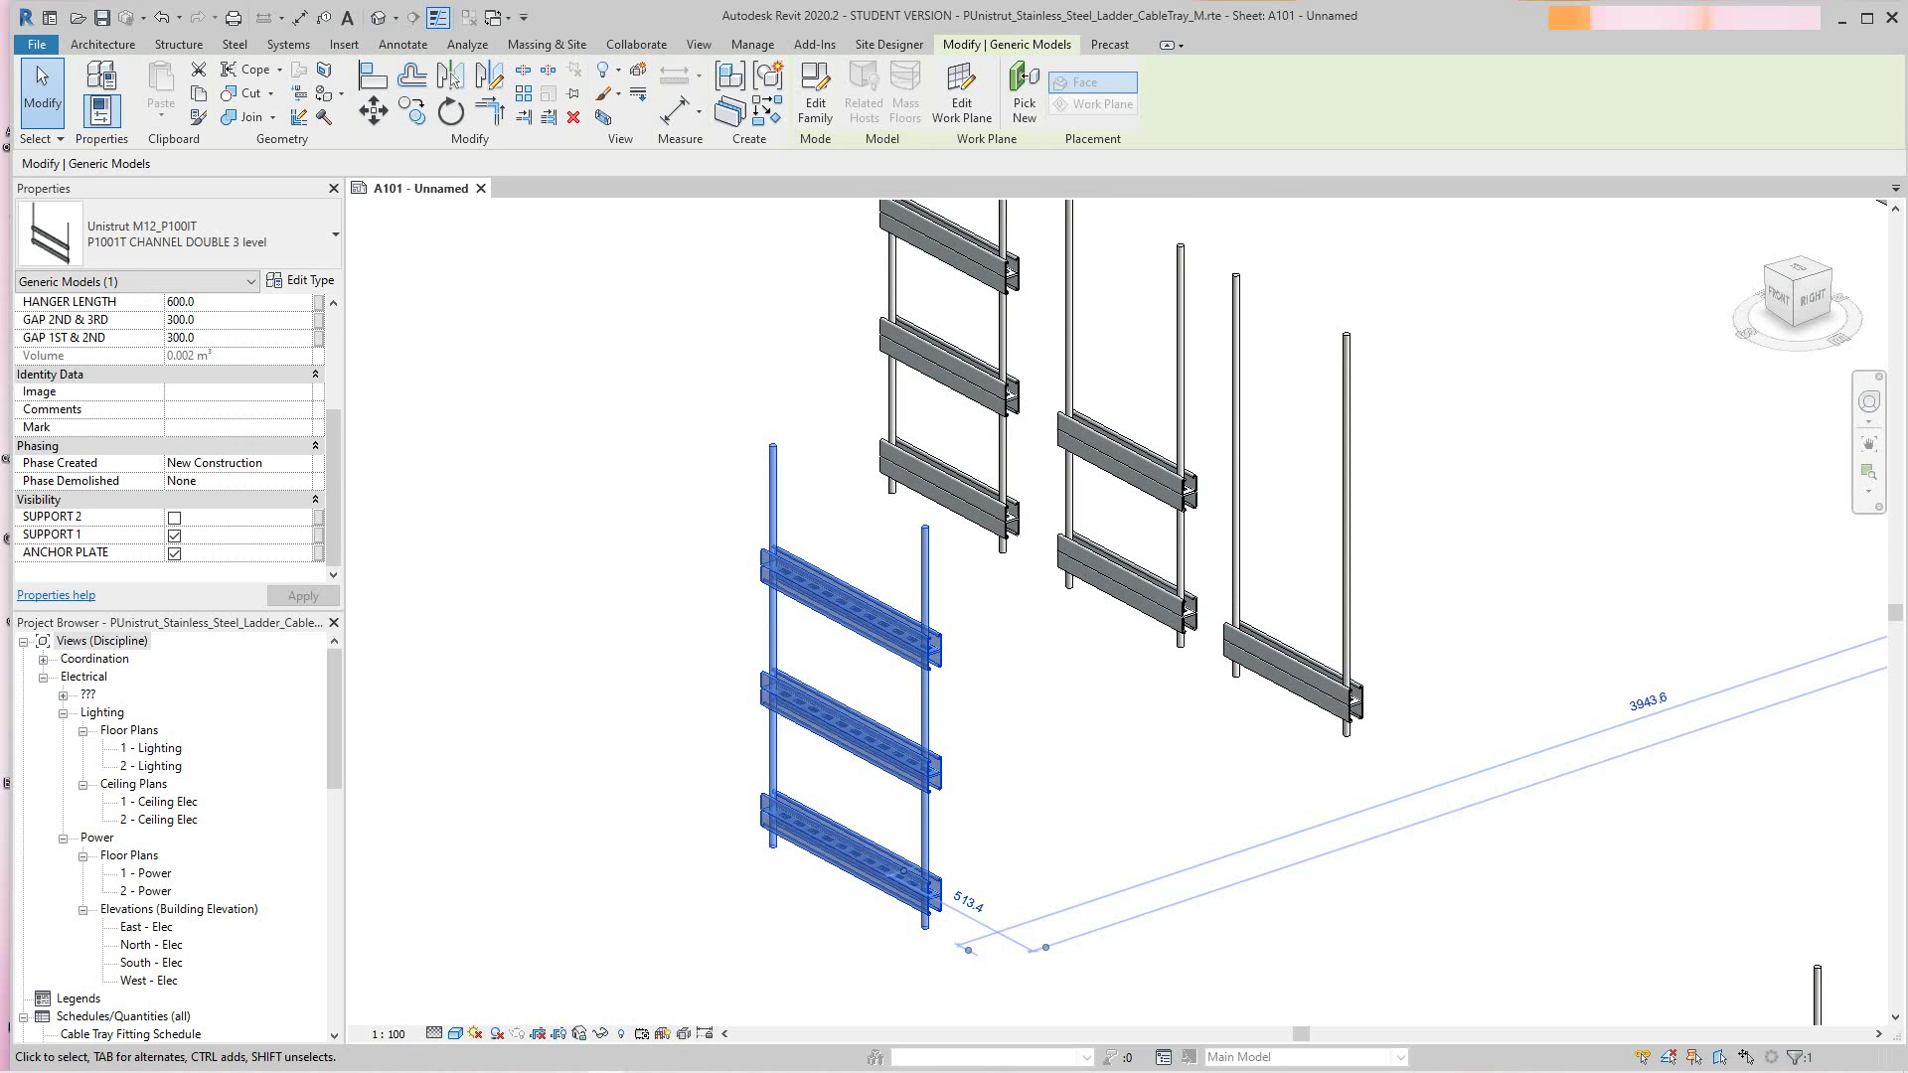
pyautogui.click(167, 301)
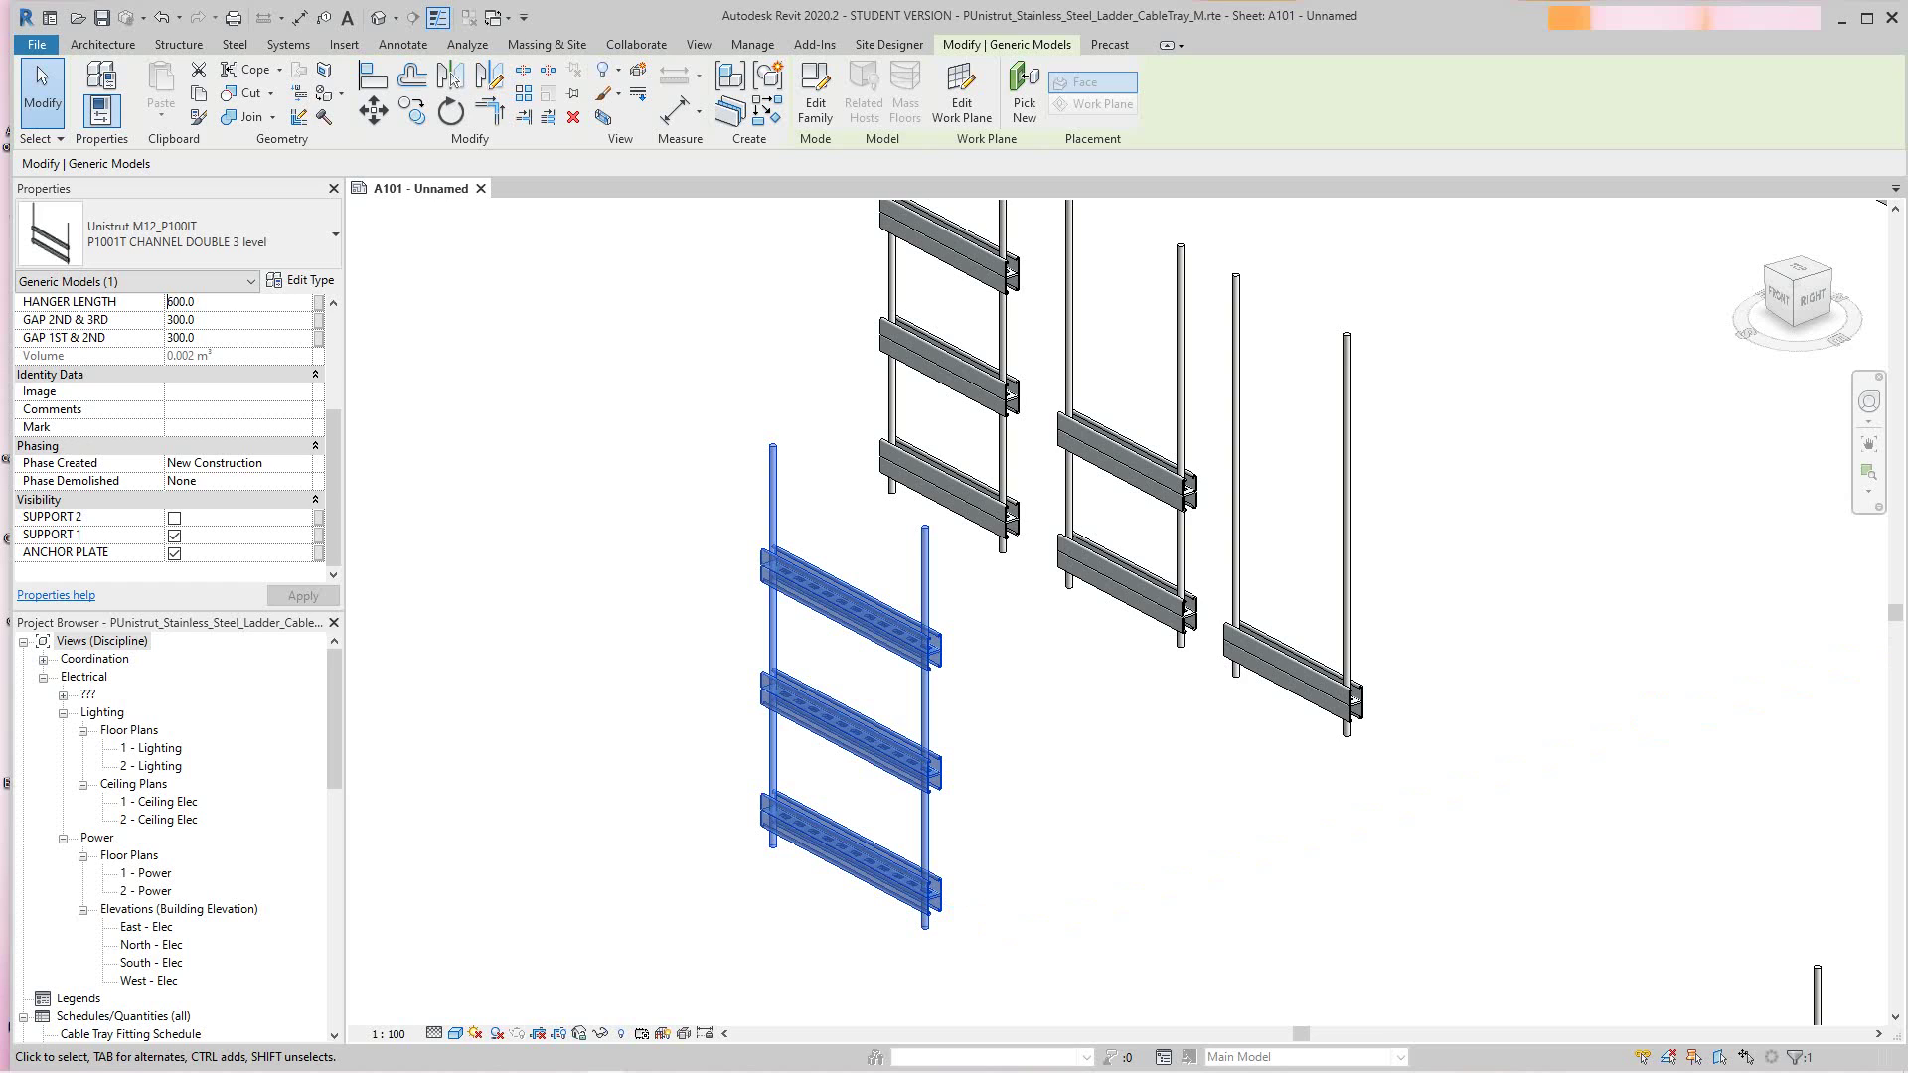
pyautogui.moveTo(167, 302); pyautogui.dragTo(185, 302)
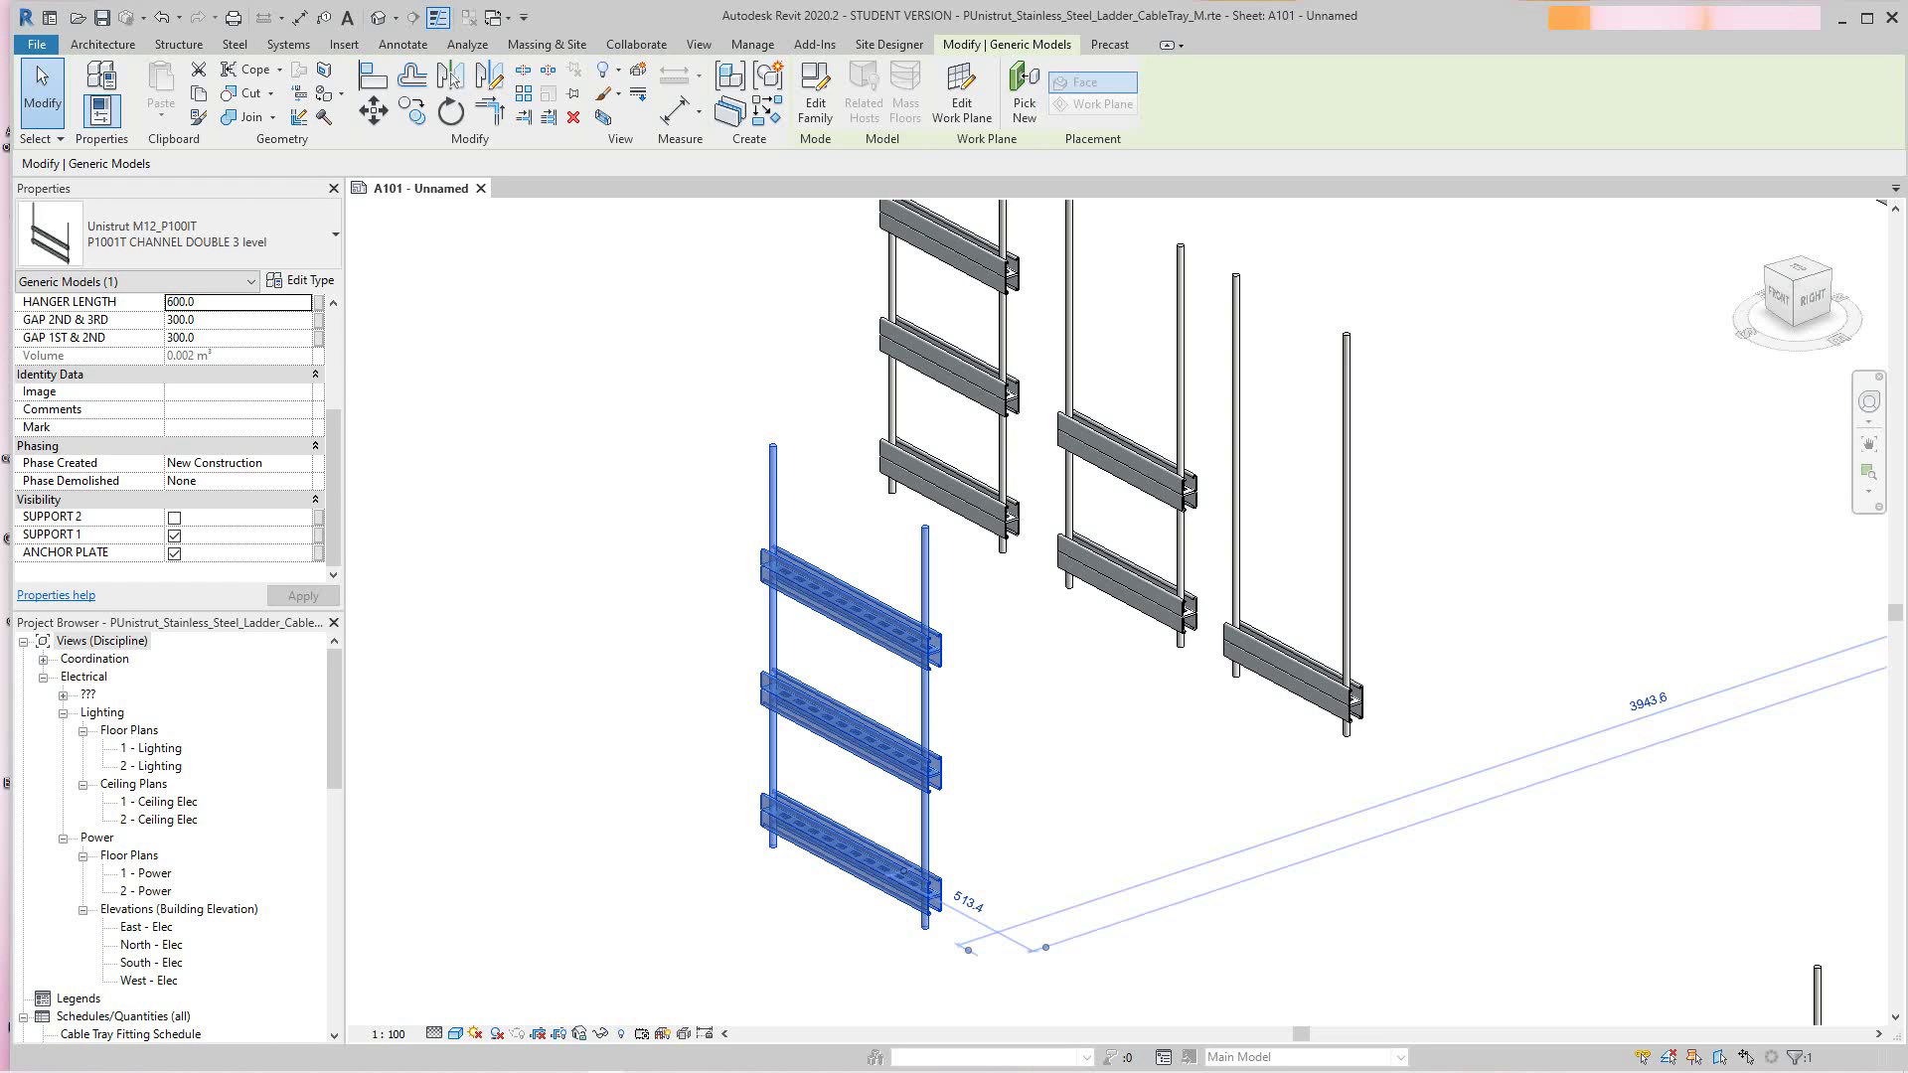
pyautogui.doubleClick(180, 302)
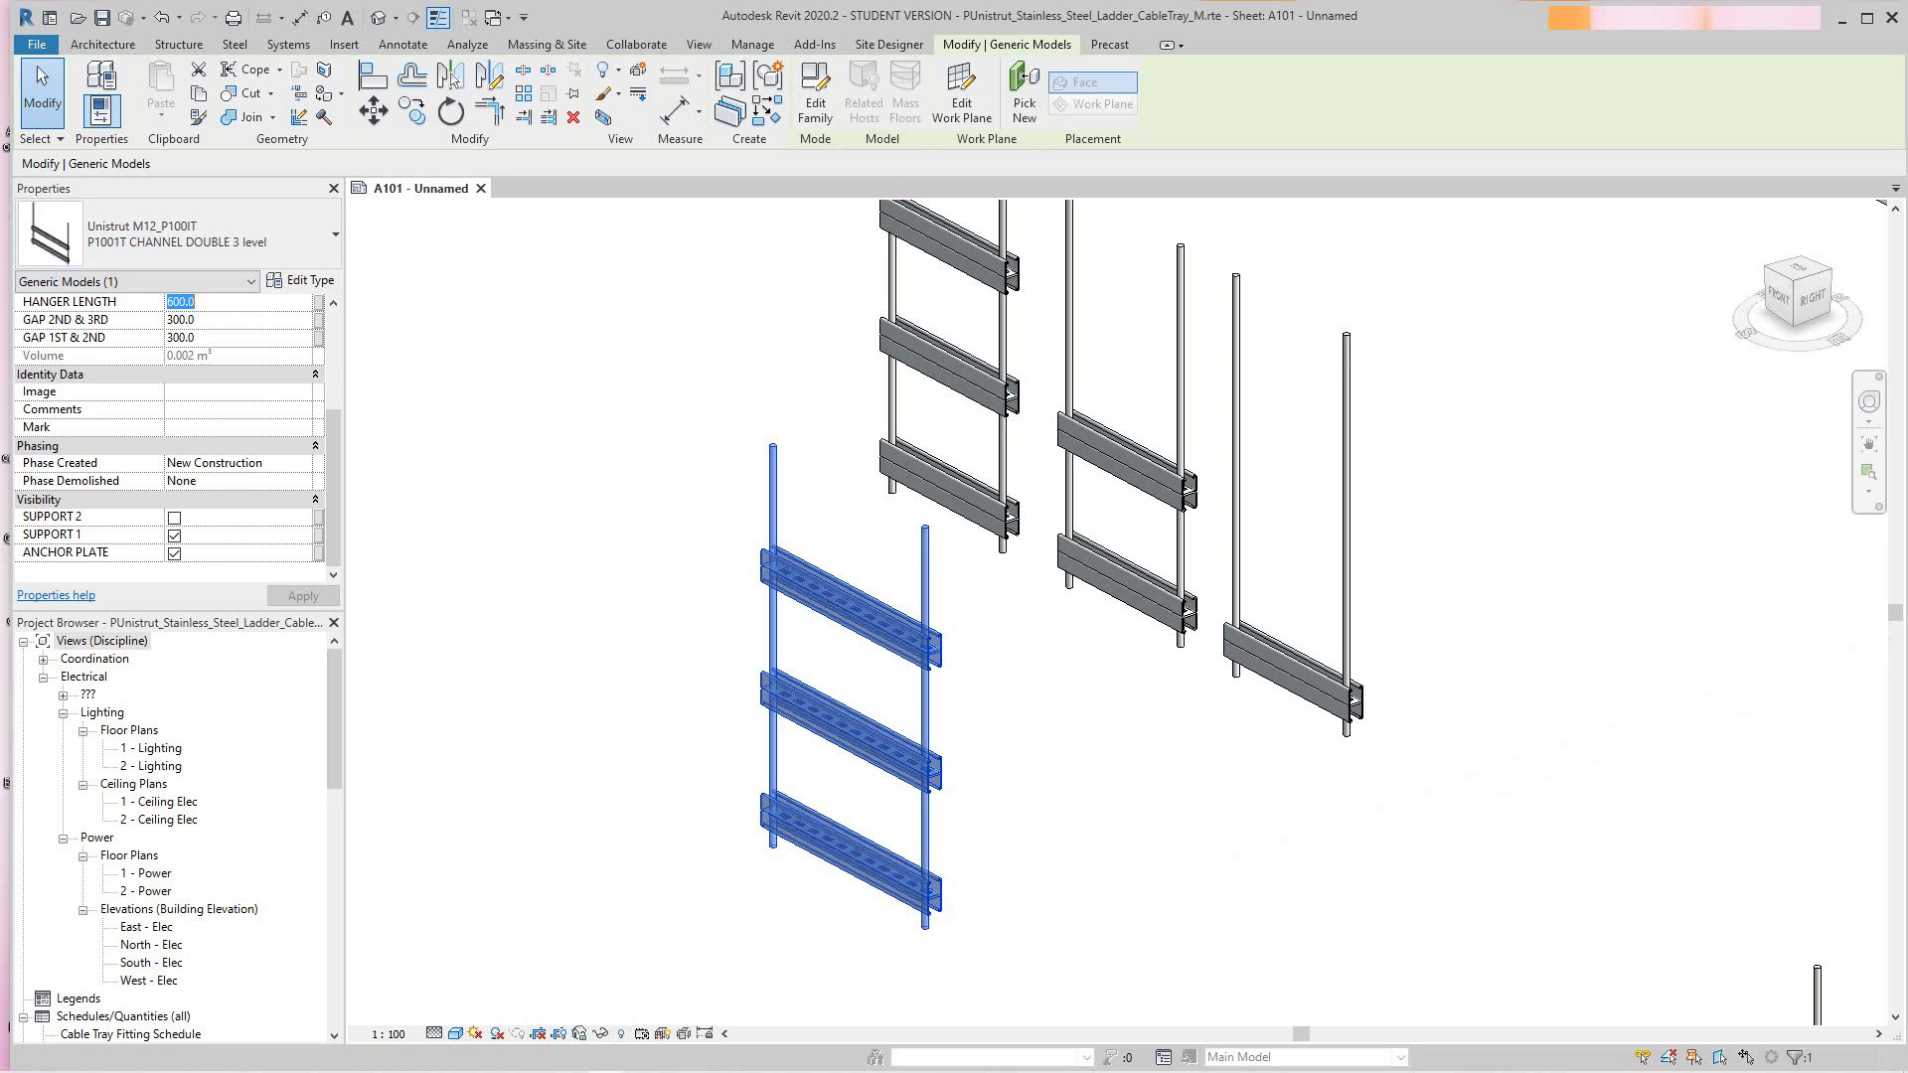
pyautogui.moveTo(167, 302); pyautogui.dragTo(180, 302)
pyautogui.hotkey('shift', 'Right')
pyautogui.write('1050')
pyautogui.click(799, 751)
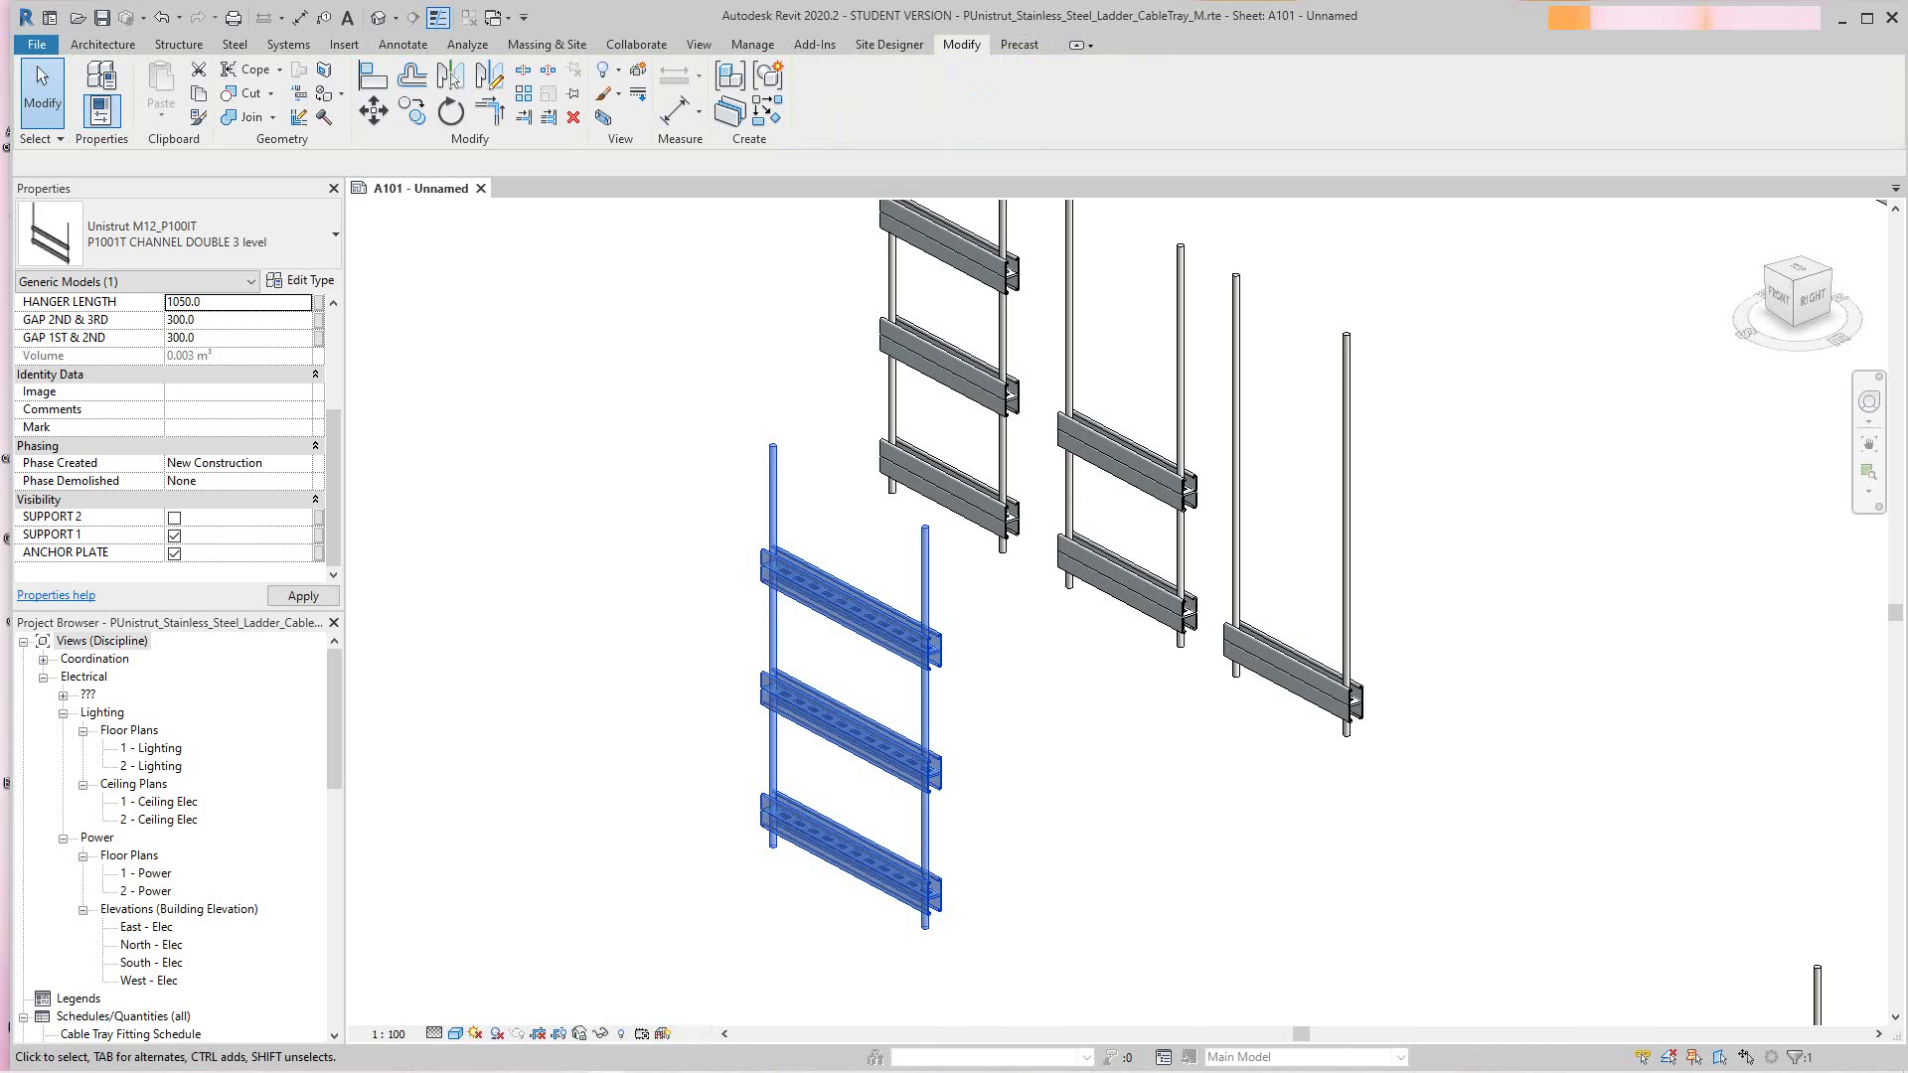
# Step: Examine the widened three-tier hanger against the other standalone hangers and the supports along the cable ladder run
pyautogui.scroll(-1, 799, 751)
pyautogui.moveTo(1035, 713)
pyautogui.mouseDown(button='middle')
pyautogui.moveTo(1054, 740)
pyautogui.moveTo(1026, 737)
pyautogui.mouseUp(button='middle')
pyautogui.scroll(-1, 1055, 740)
pyautogui.scroll(3, 1025, 745)
pyautogui.scroll(-2, 1016, 744)
pyautogui.scroll(-4, 1148, 590)
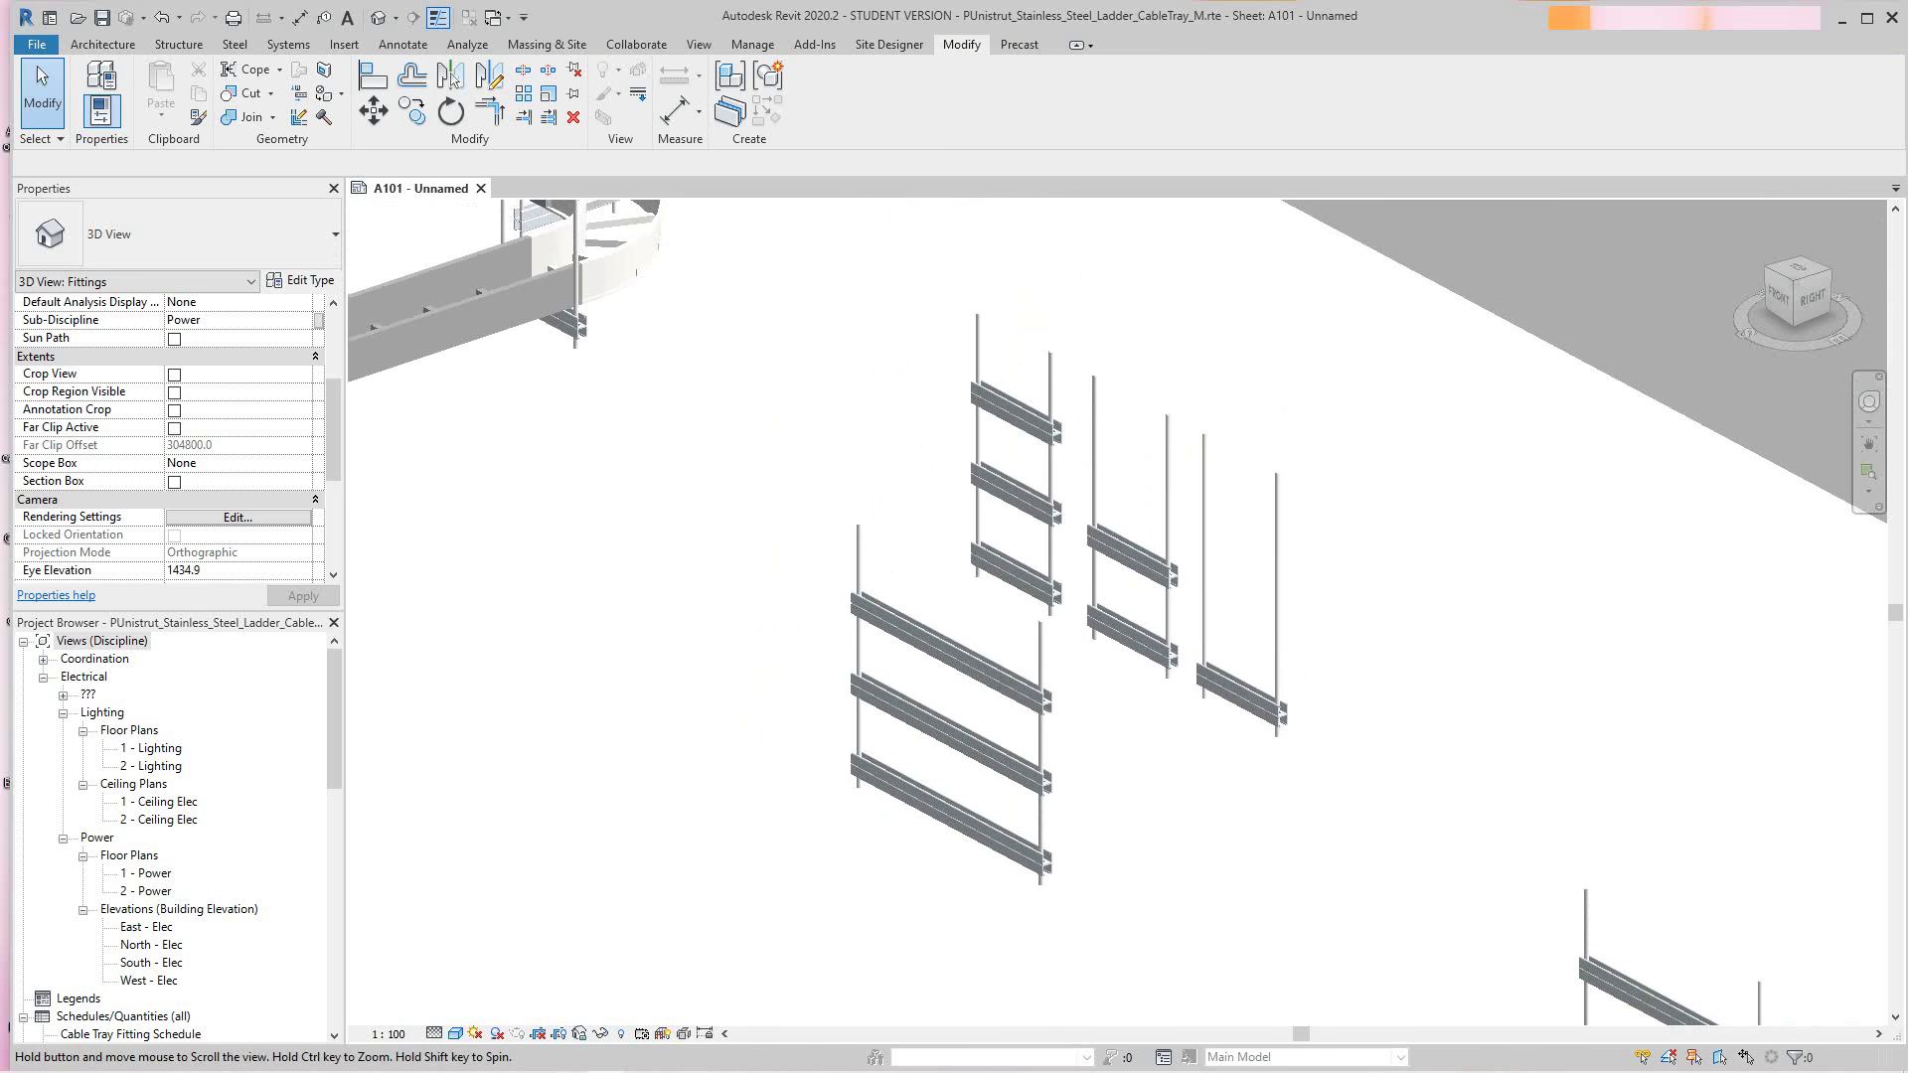
pyautogui.scroll(2, 1212, 718)
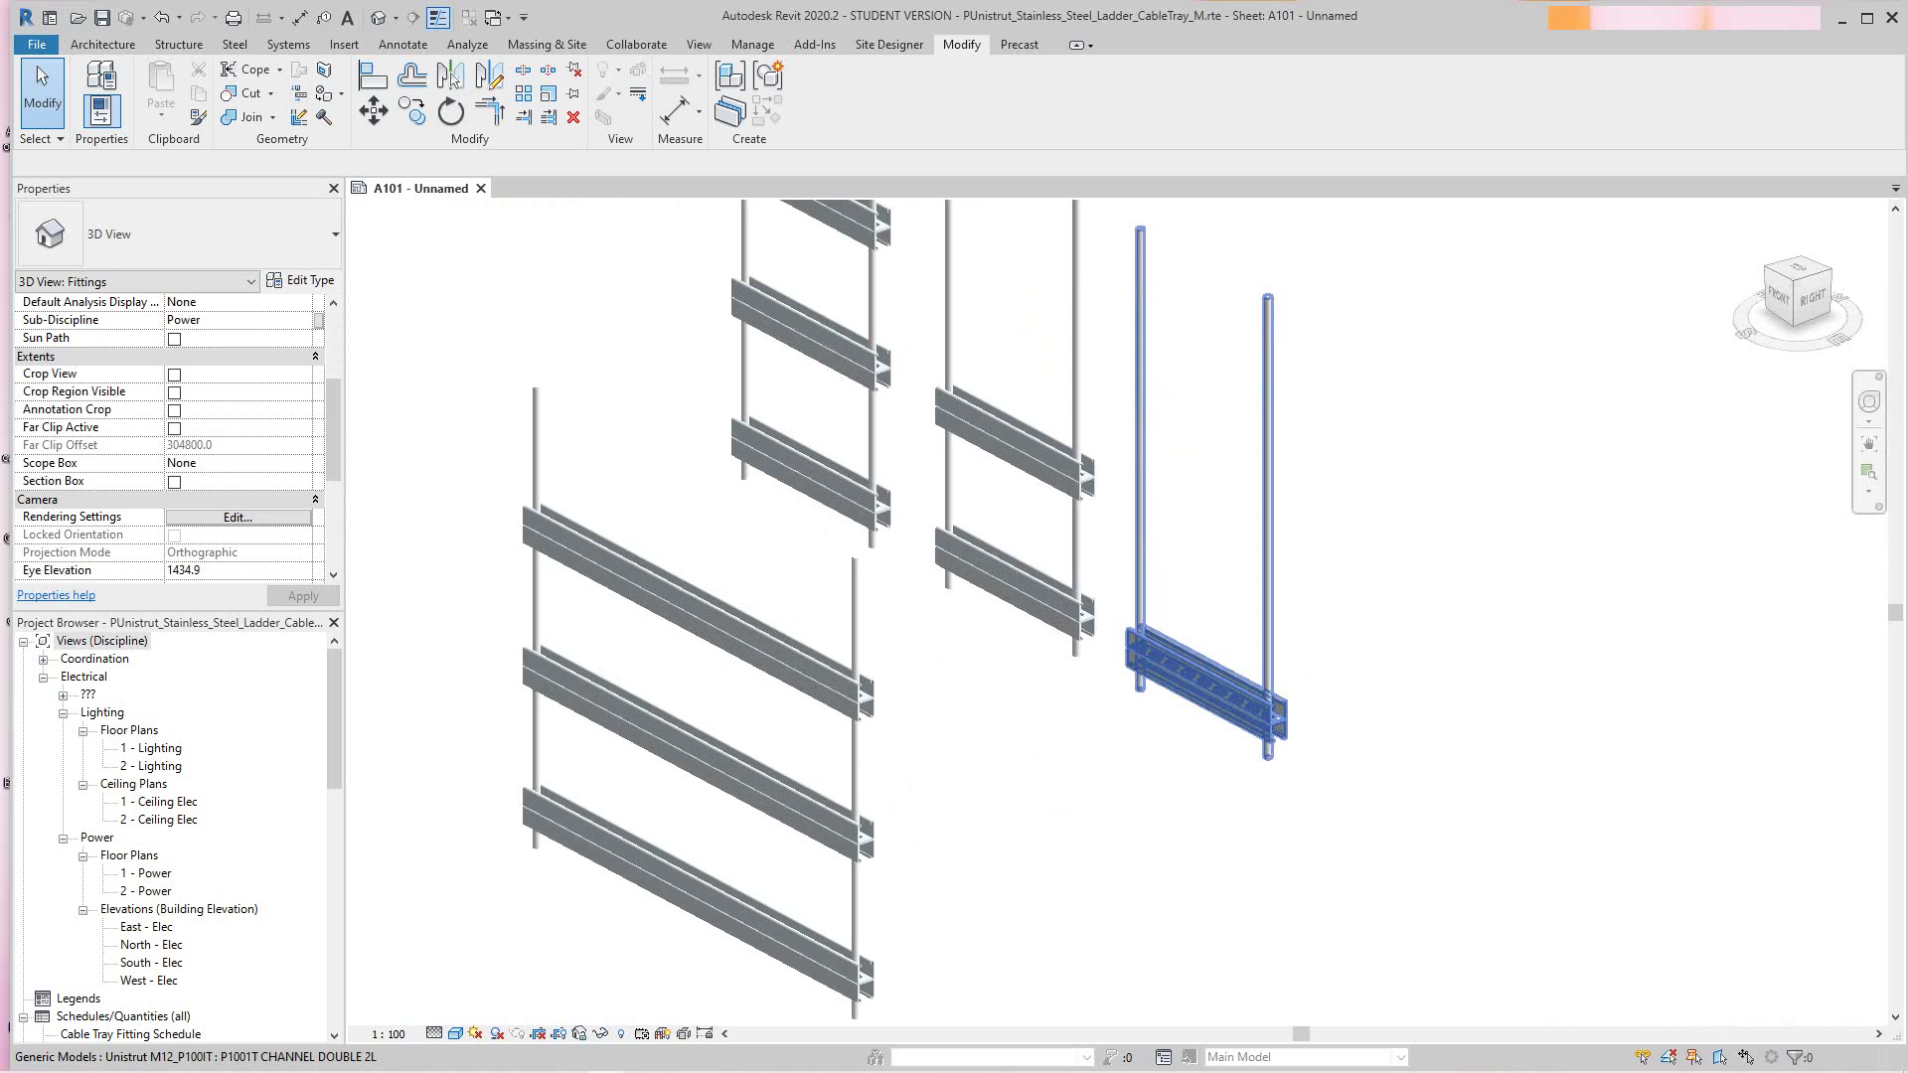
pyautogui.moveTo(1212, 718); pyautogui.dragTo(1203, 744, button='middle')
pyautogui.scroll(-1, 1204, 747)
pyautogui.scroll(-5, 1217, 775)
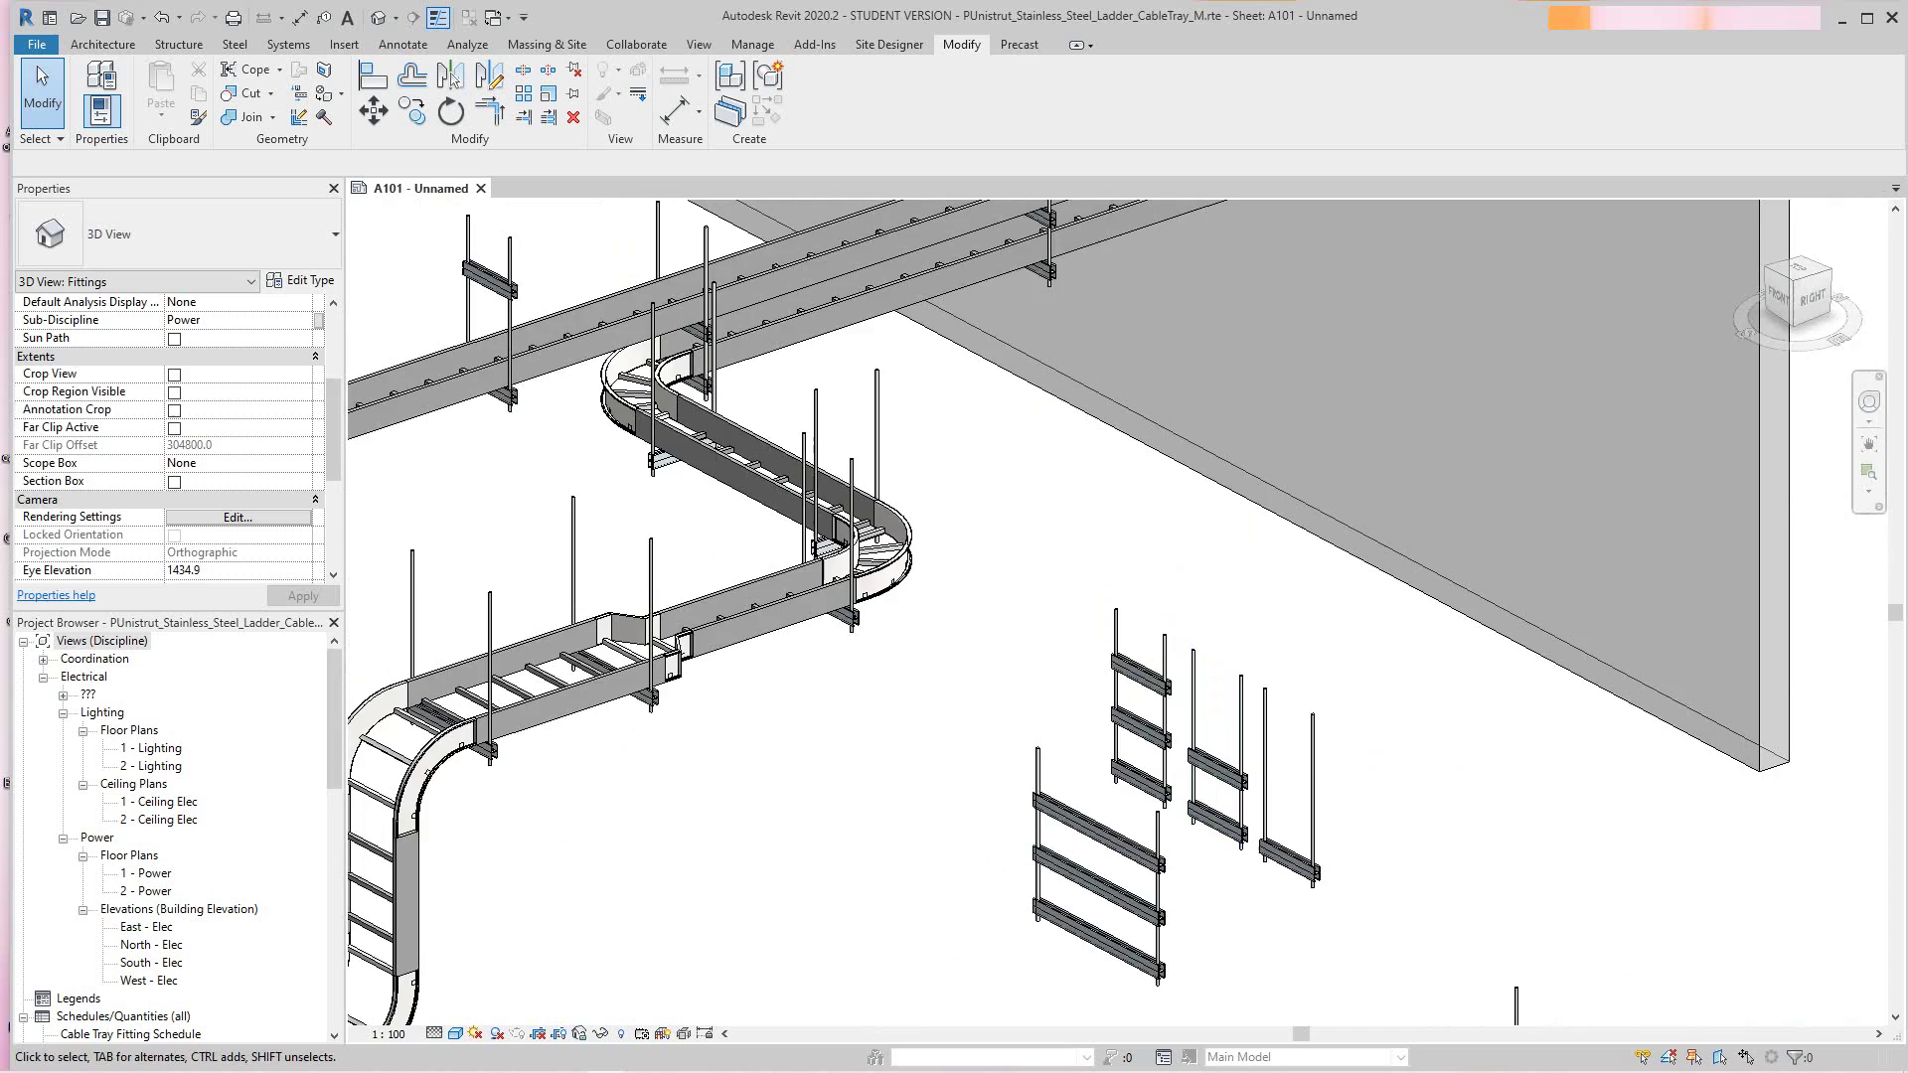
pyautogui.scroll(1, 556, 864)
pyautogui.moveTo(556, 864); pyautogui.dragTo(1006, 602, button='middle')
pyautogui.scroll(3, 685, 806)
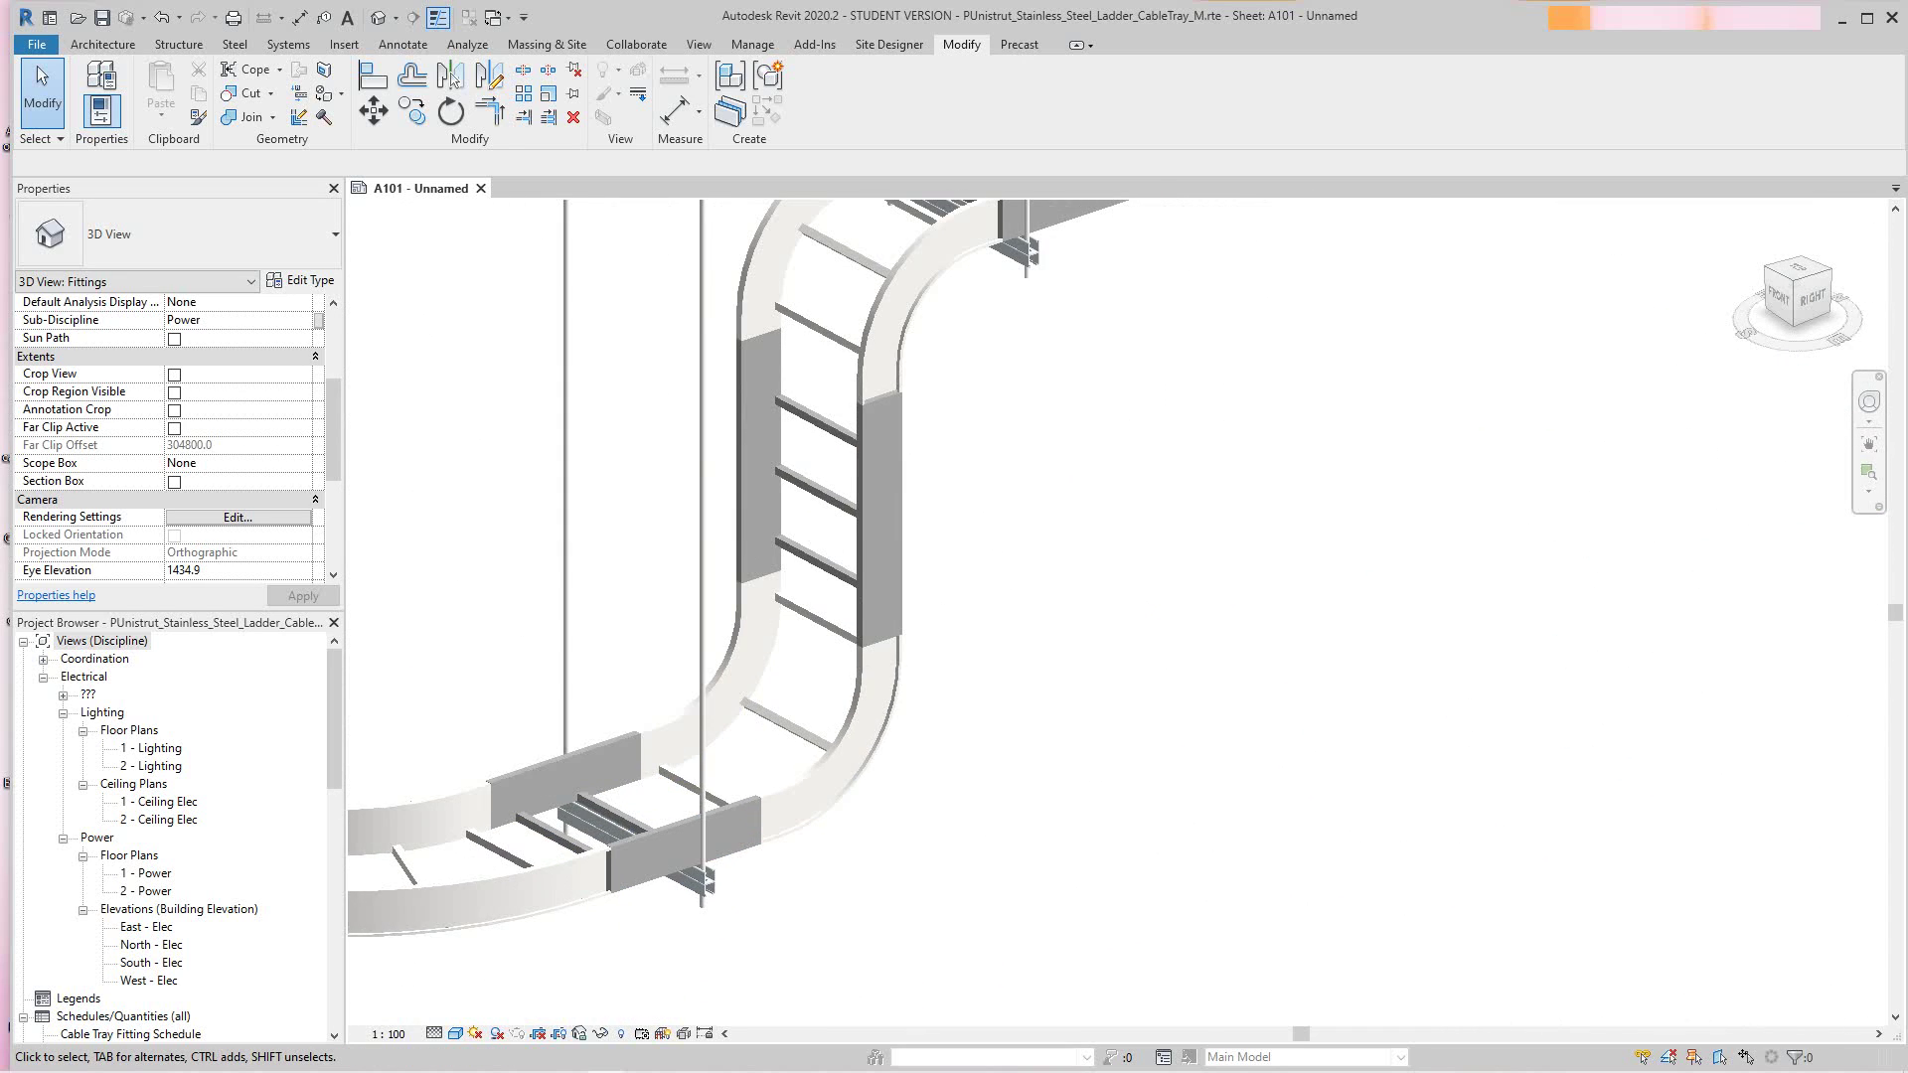
pyautogui.scroll(-5, 1015, 770)
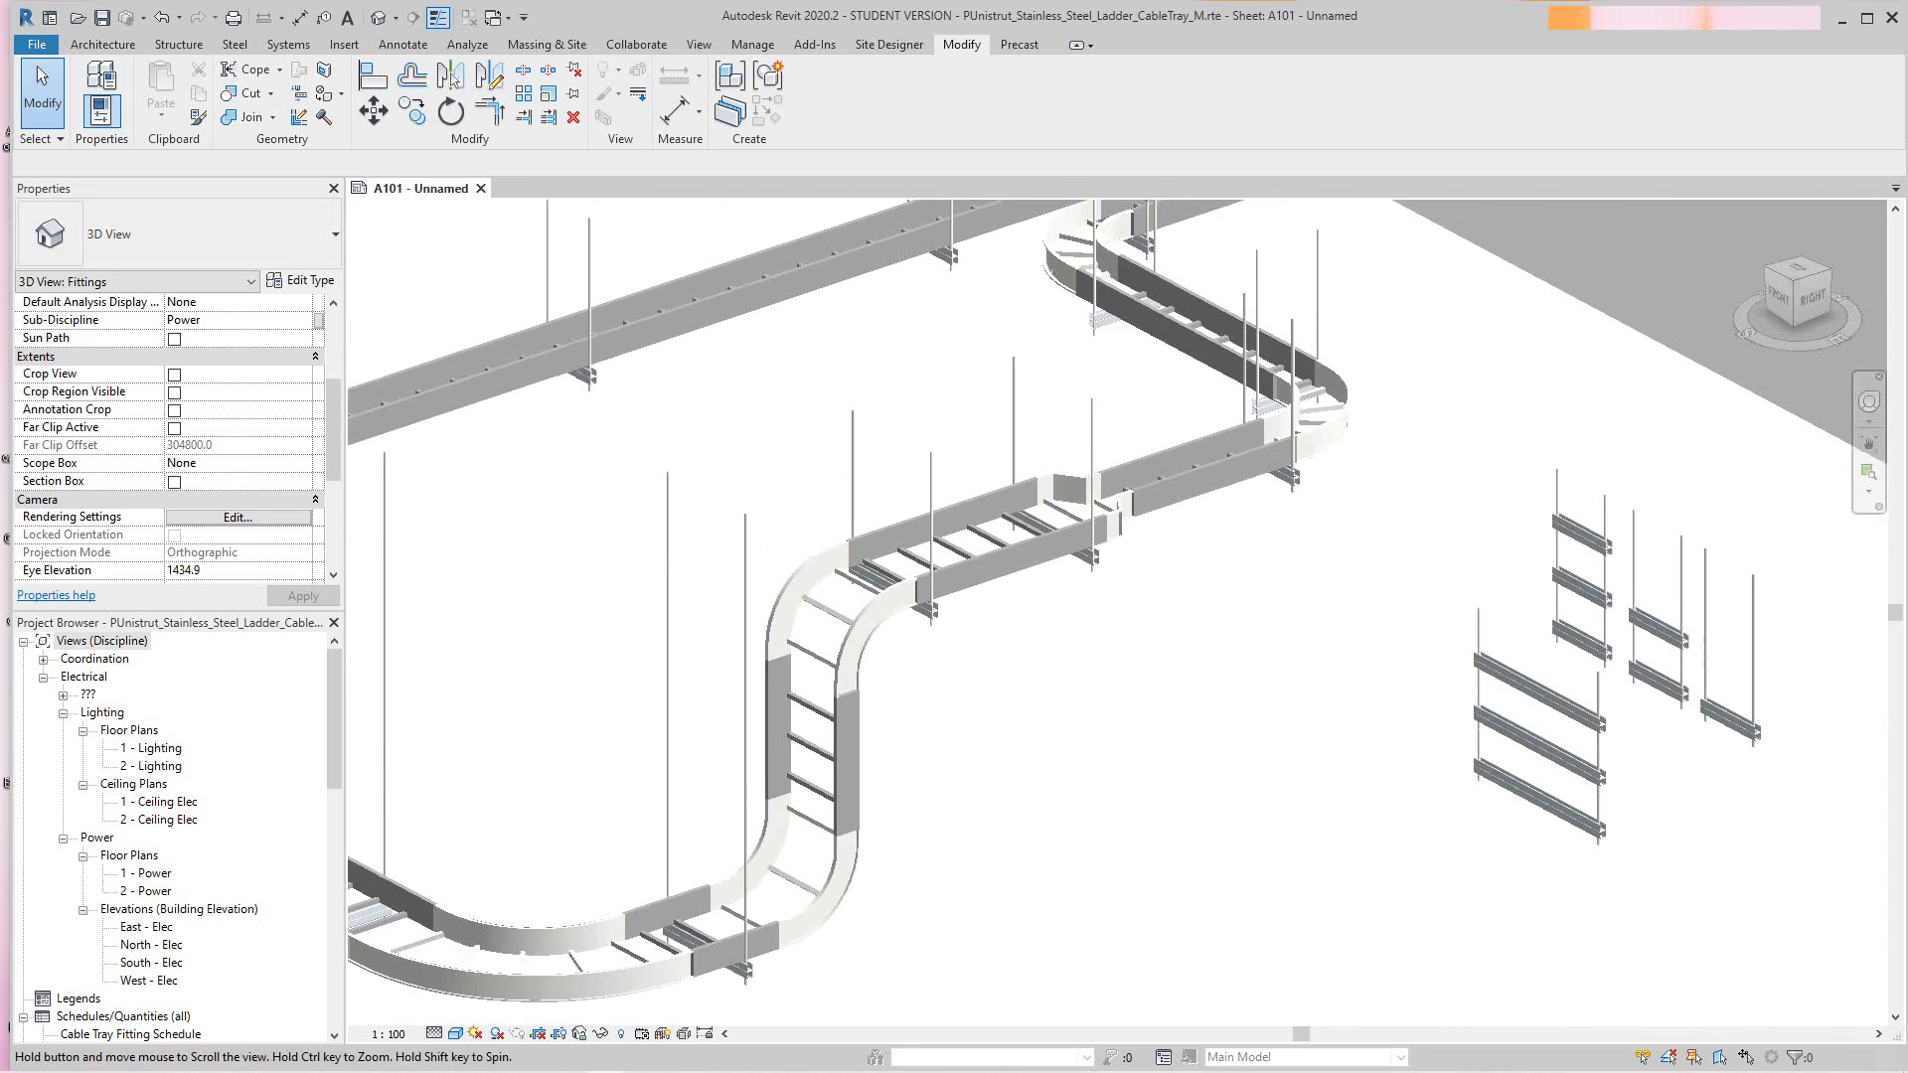
pyautogui.scroll(6, 1108, 767)
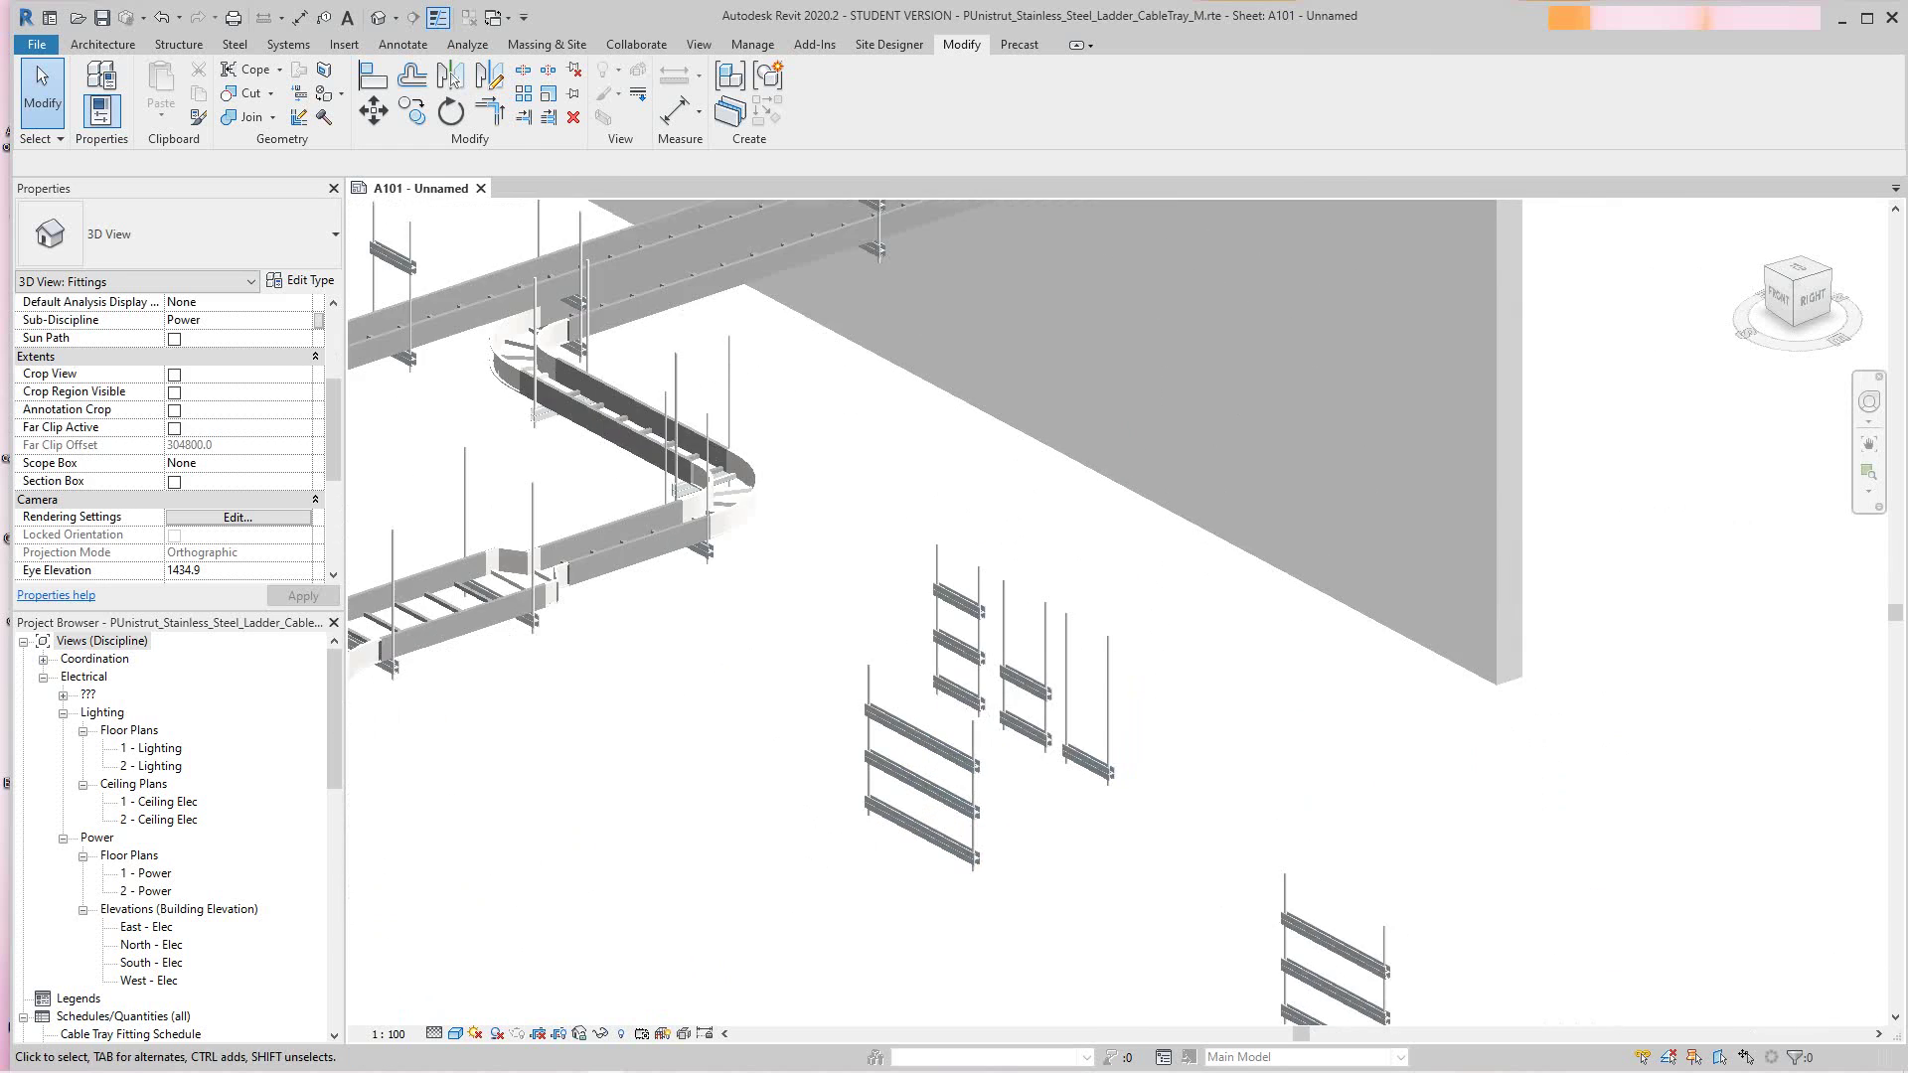
pyautogui.scroll(-3, 1109, 767)
pyautogui.moveTo(1108, 767); pyautogui.dragTo(1095, 630, button='middle')
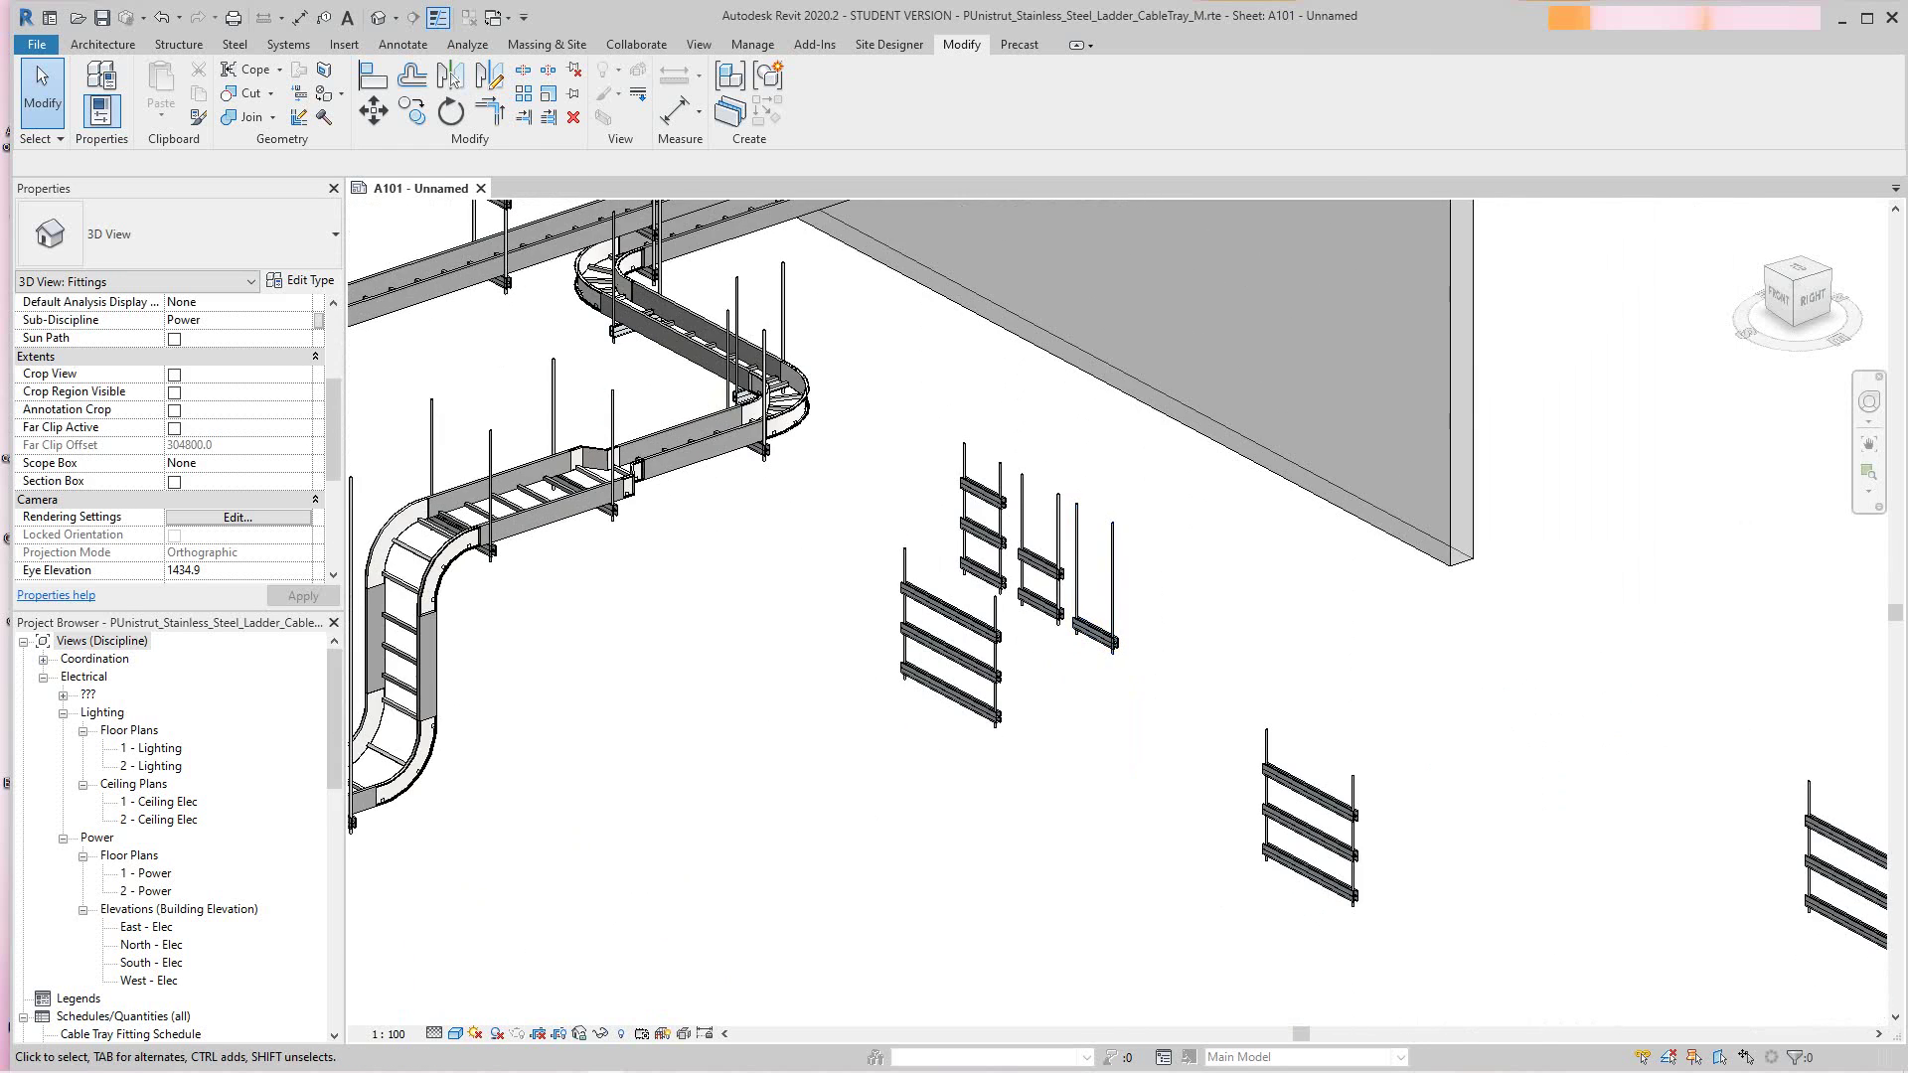
# Step: Inspect the widened three-tier hanger's channels and properties up close, and clear the selection
pyautogui.scroll(2, 1094, 630)
pyautogui.click(1094, 625)
pyautogui.press('Escape')
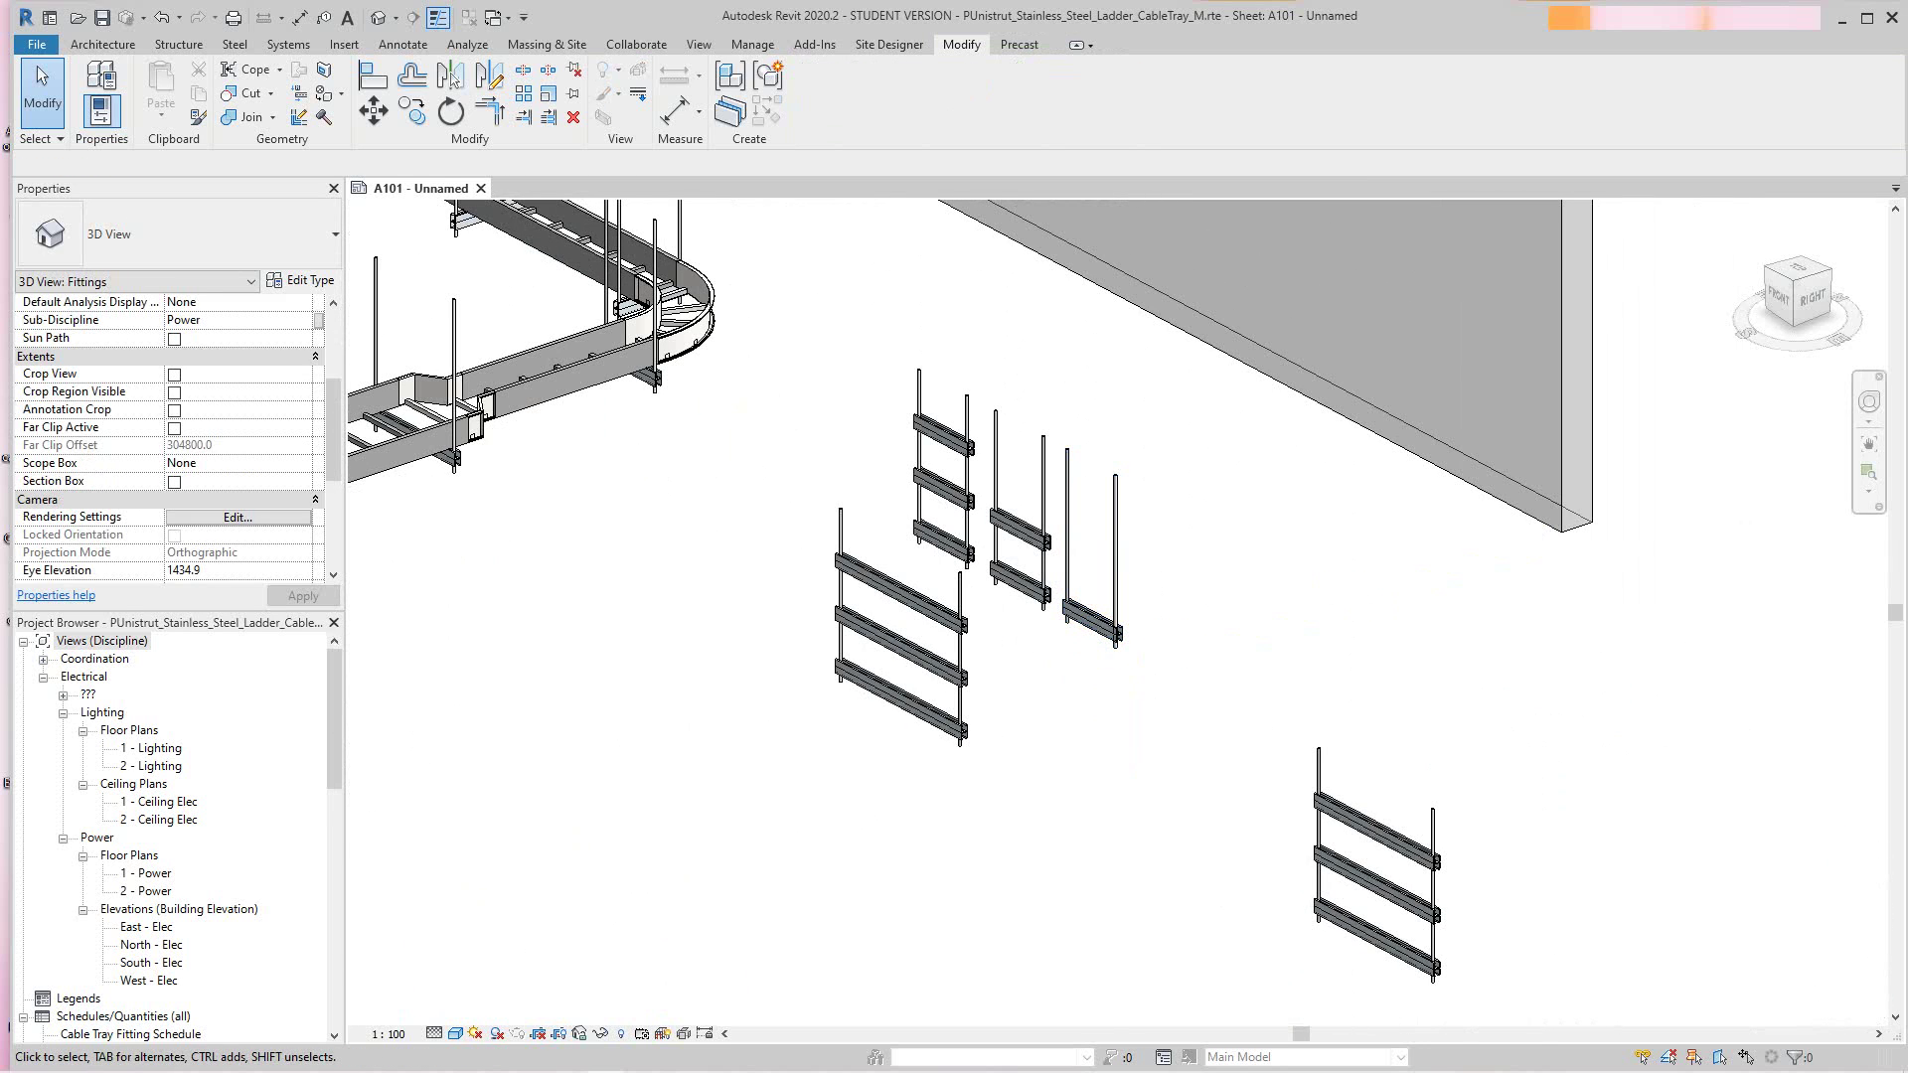
pyautogui.scroll(6, 942, 634)
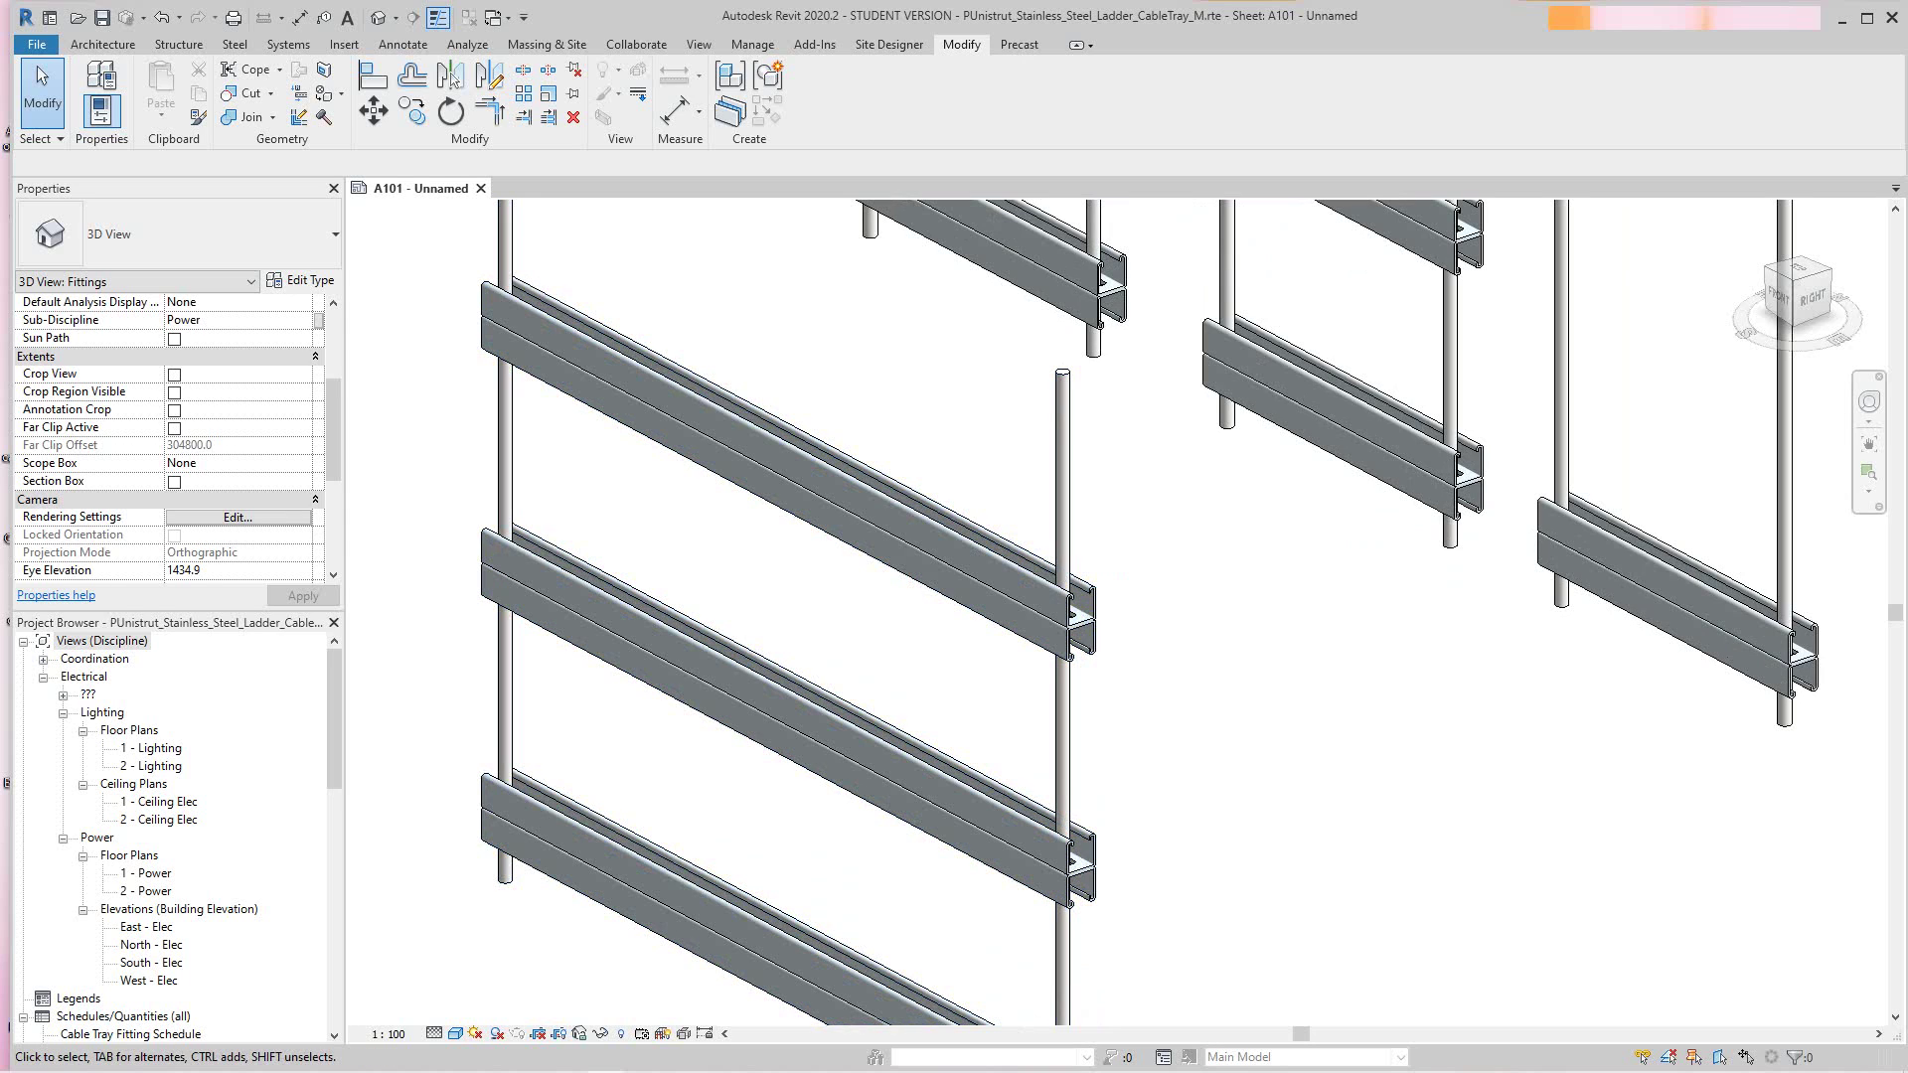
pyautogui.click(835, 527)
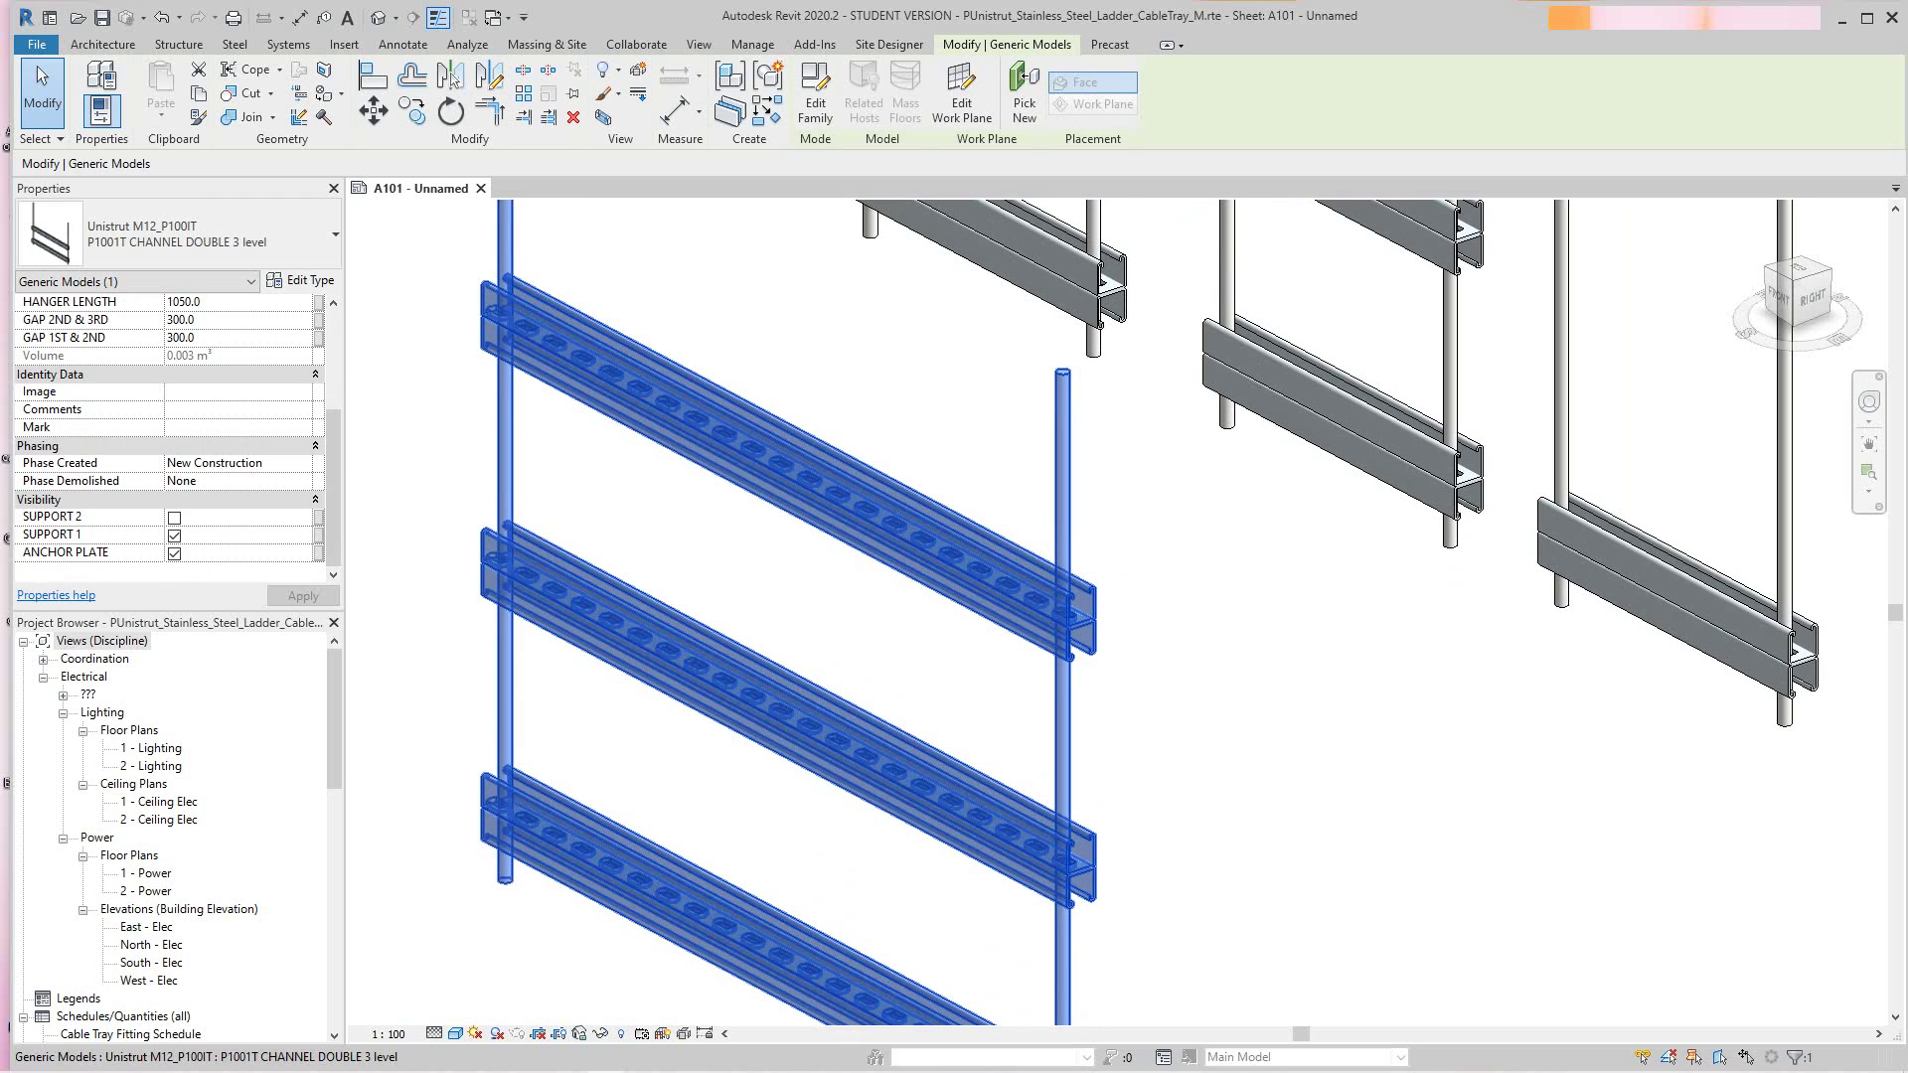
pyautogui.moveTo(834, 526); pyautogui.dragTo(850, 584, button='middle')
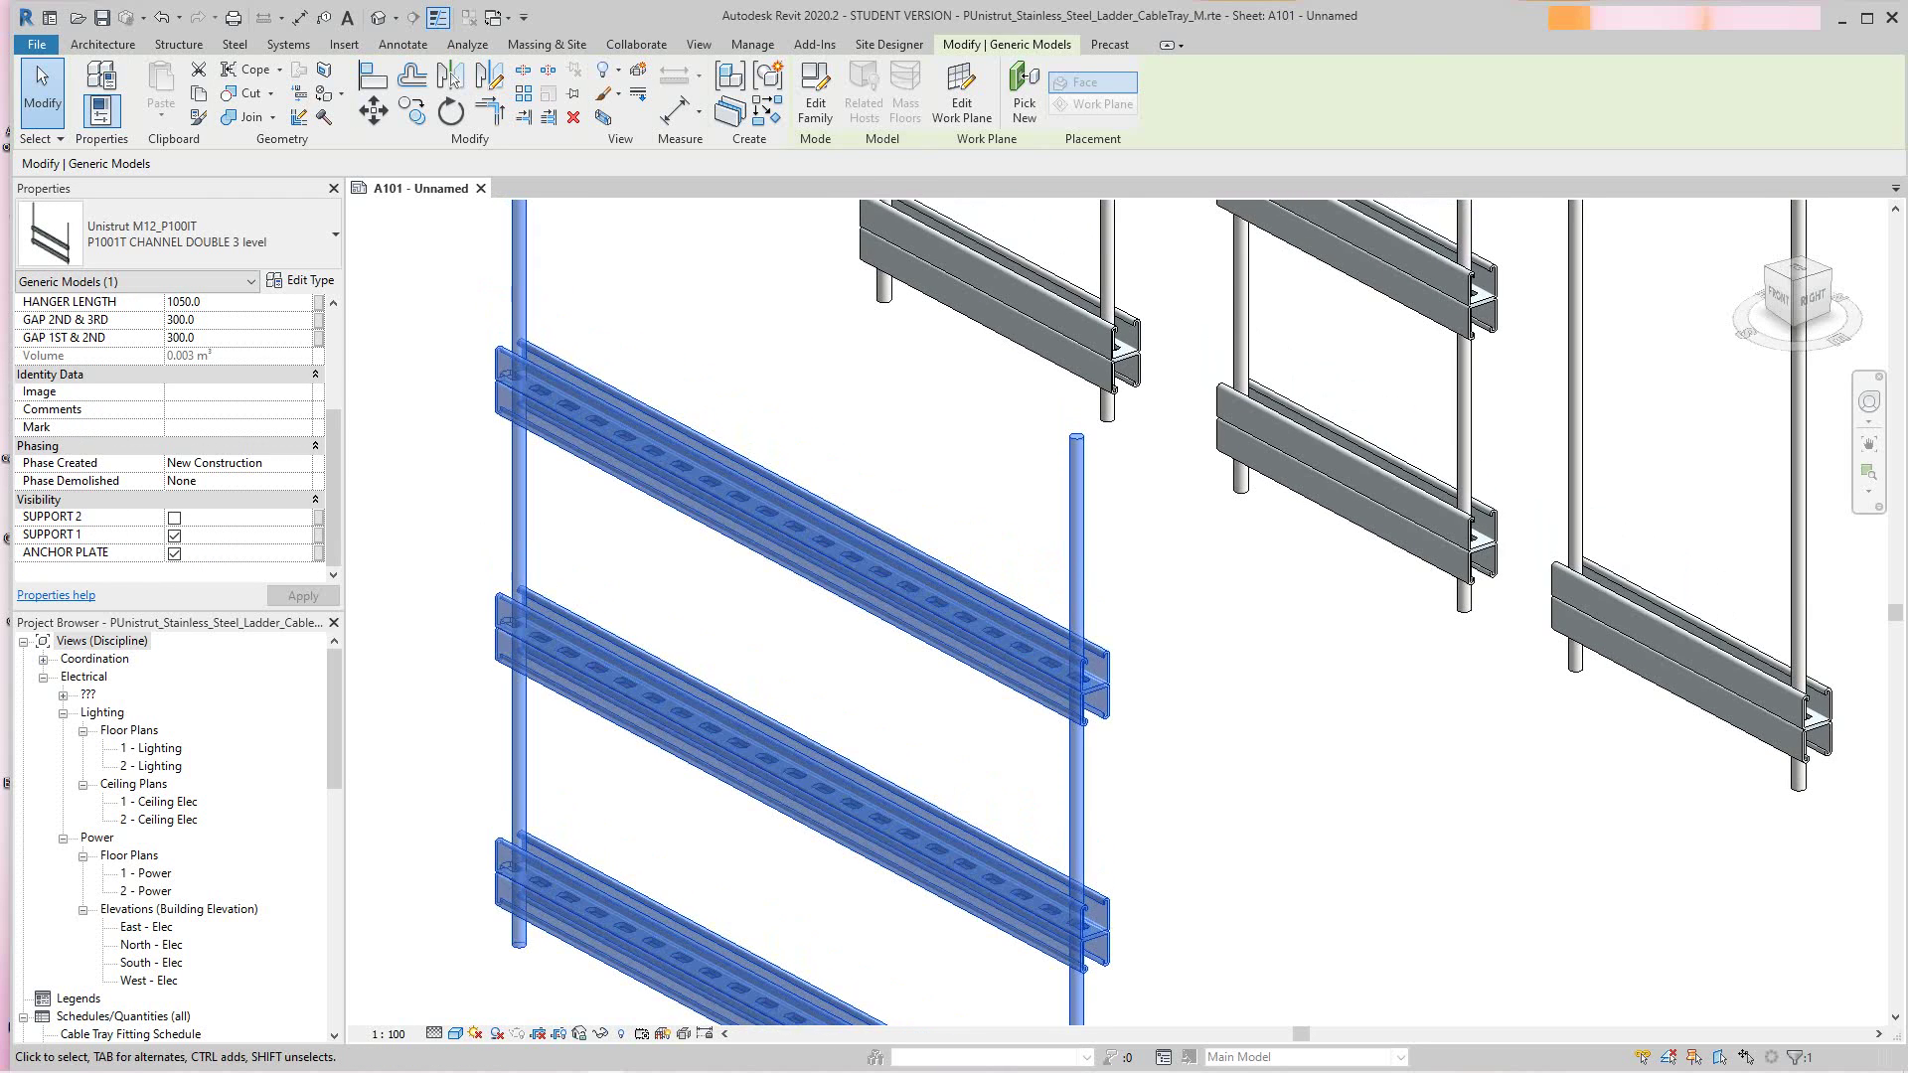
pyautogui.scroll(-2, 761, 606)
pyautogui.click(1107, 704)
# Step: Duplicate the type of the wall-mounted P2665/600 cantilever support beside the cable ladder's angled end fitting, naming it P2665/600 99
pyautogui.scroll(-8, 1107, 704)
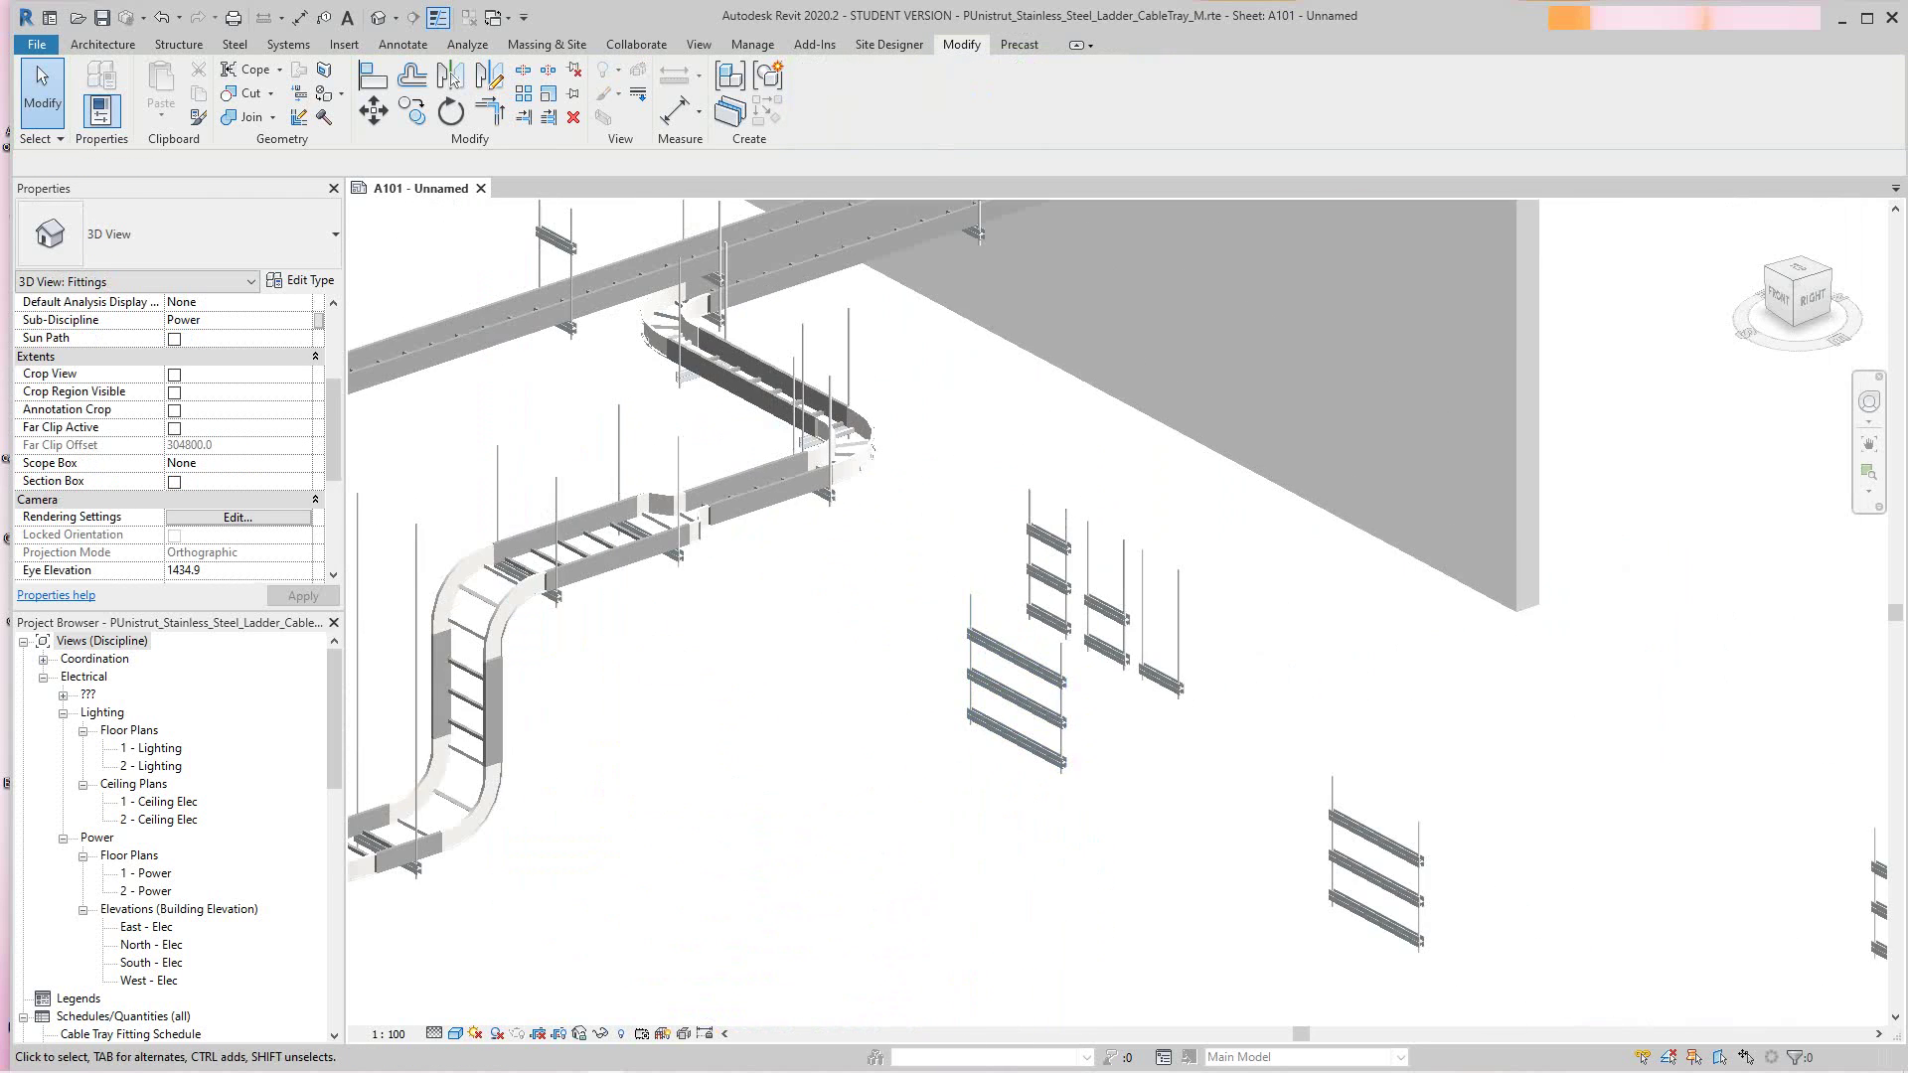
pyautogui.moveTo(755, 636); pyautogui.dragTo(922, 922, button='middle')
pyautogui.scroll(-2, 1010, 651)
pyautogui.scroll(6, 1058, 532)
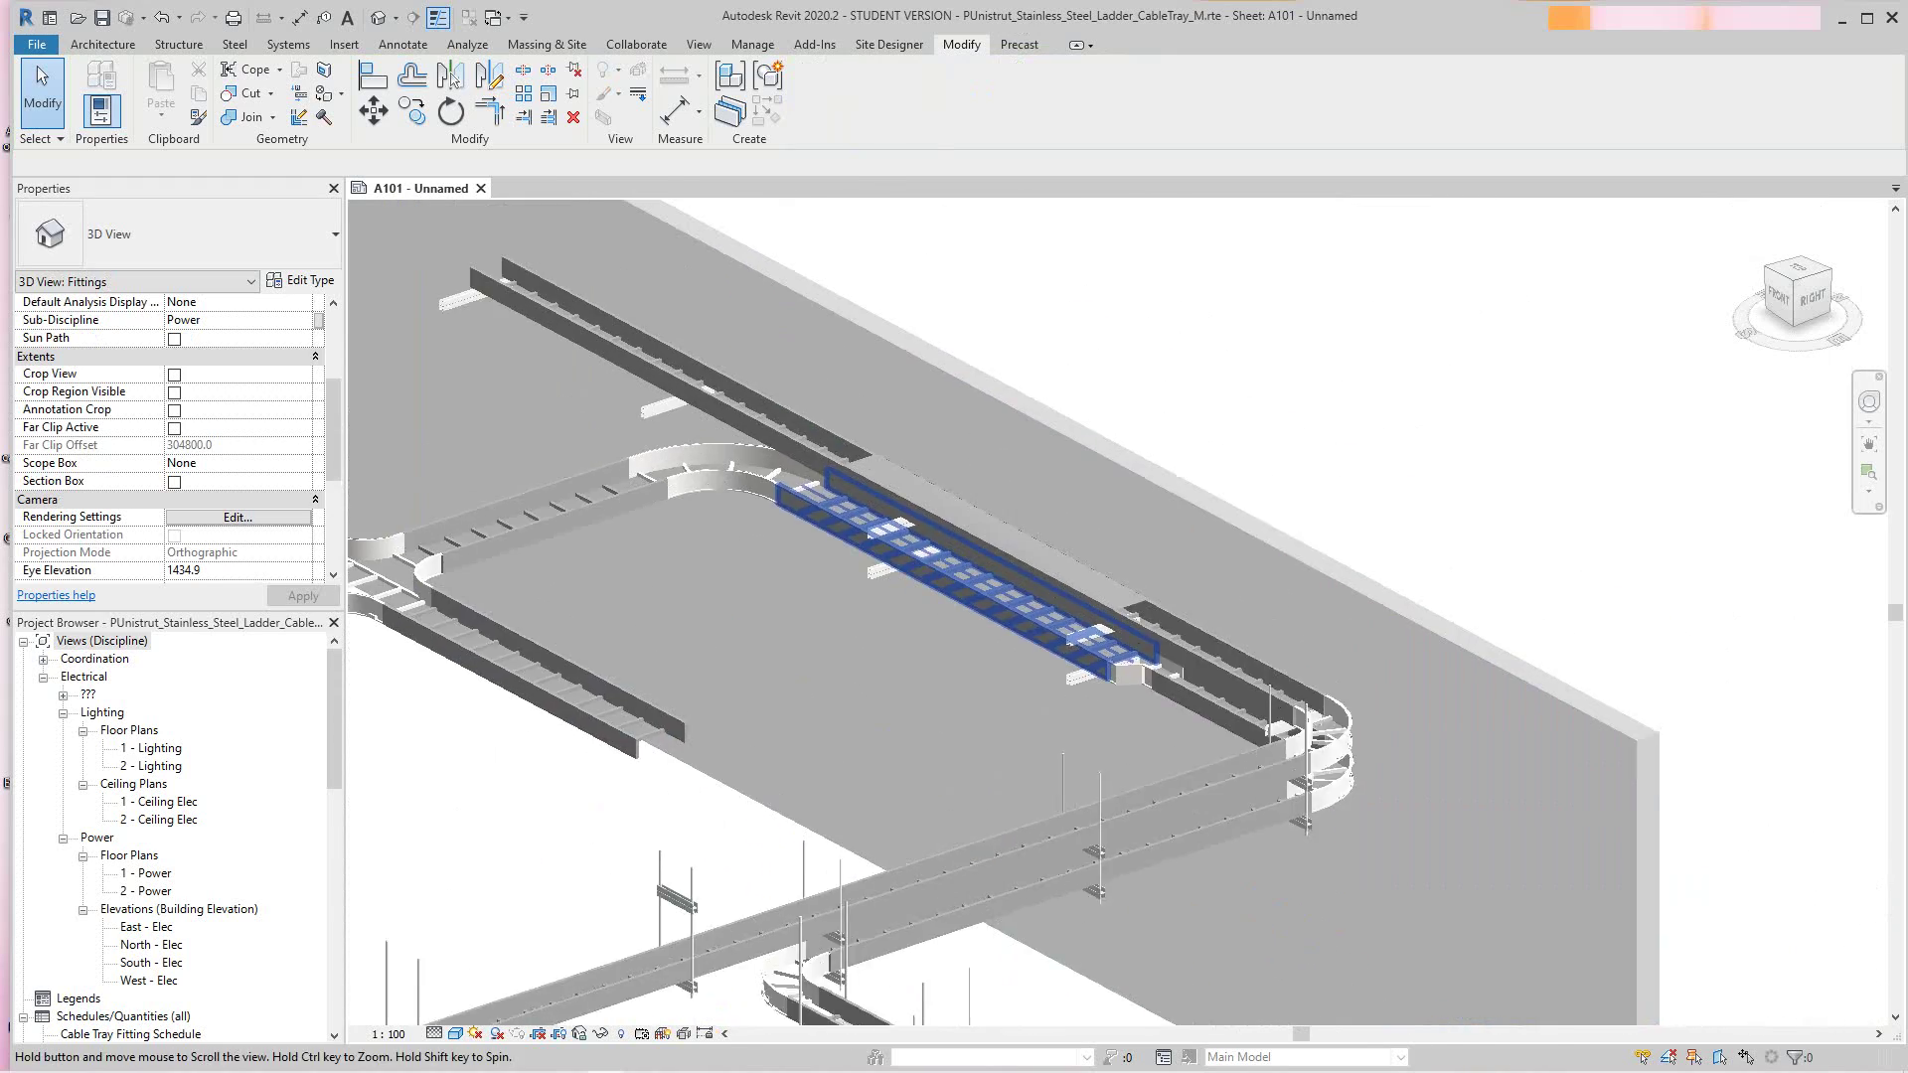
pyautogui.moveTo(1043, 730); pyautogui.dragTo(1059, 554, button='middle')
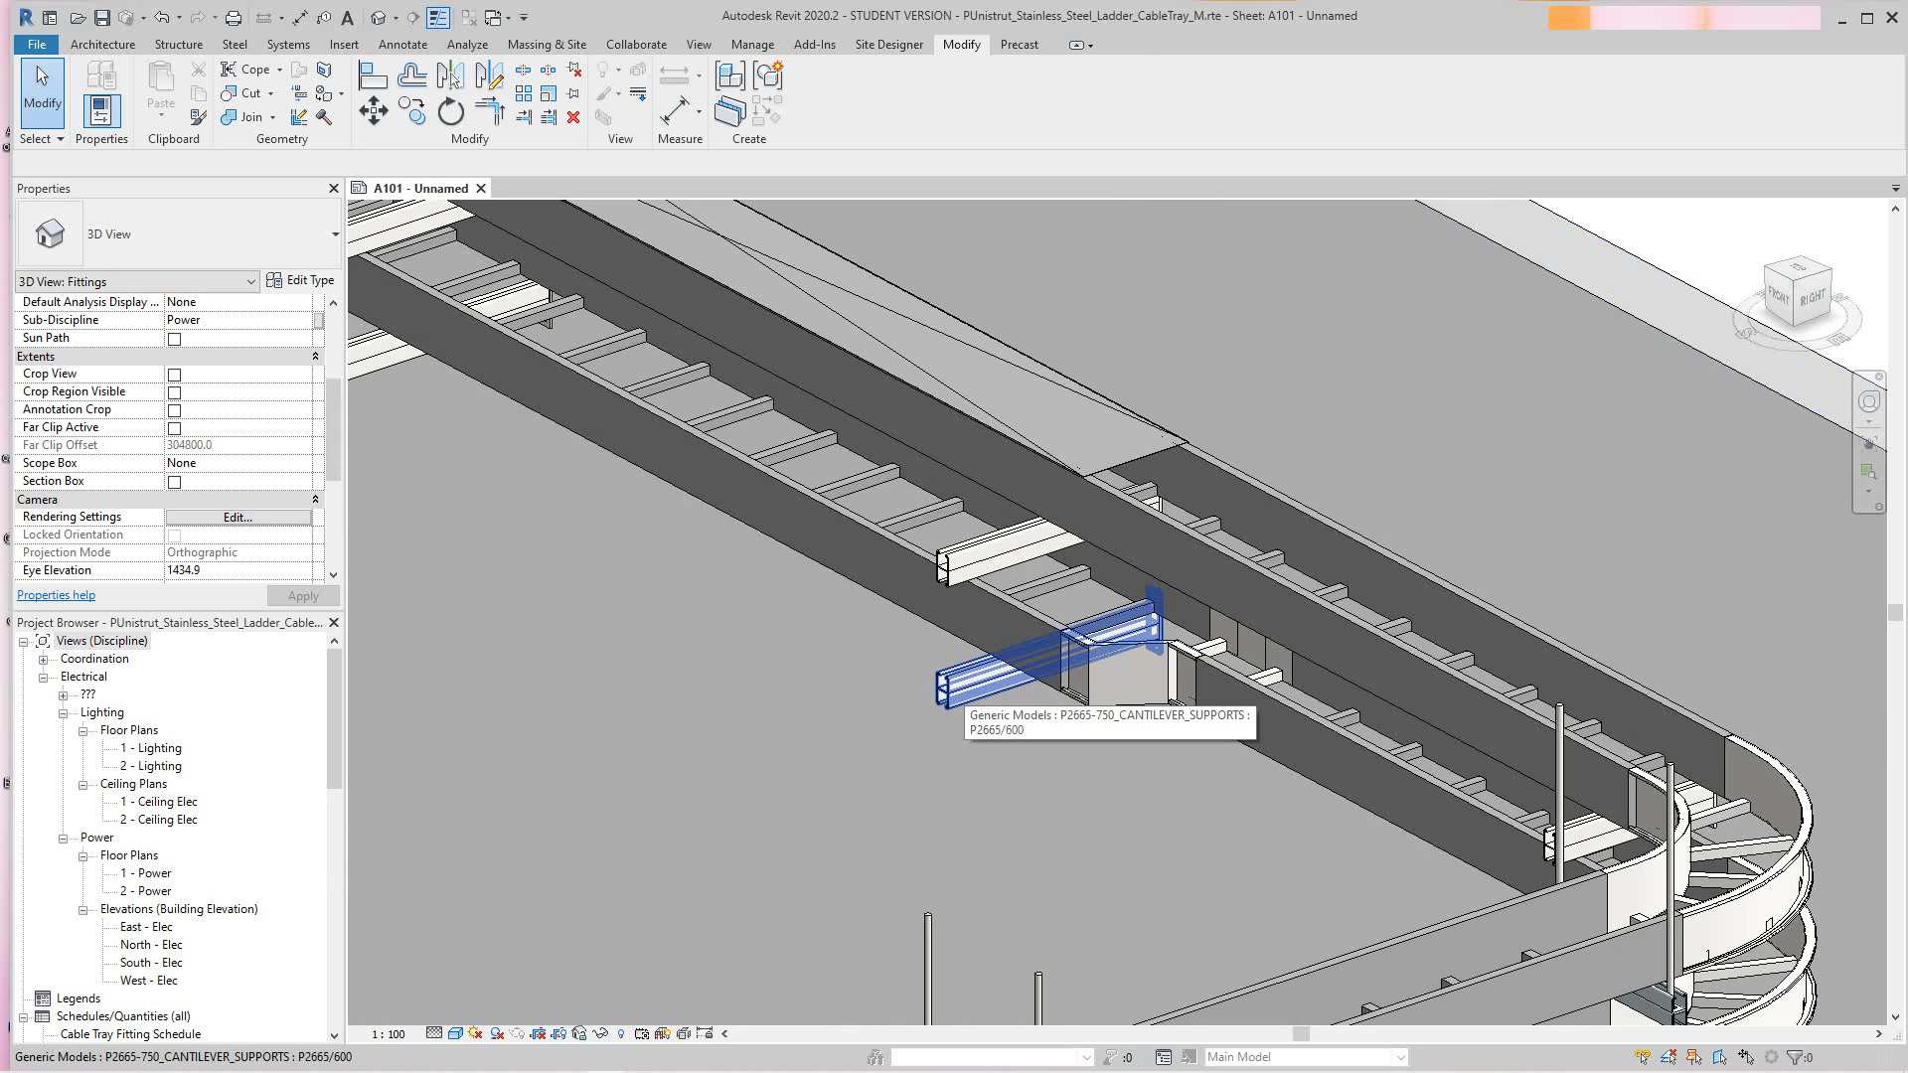
pyautogui.click(956, 685)
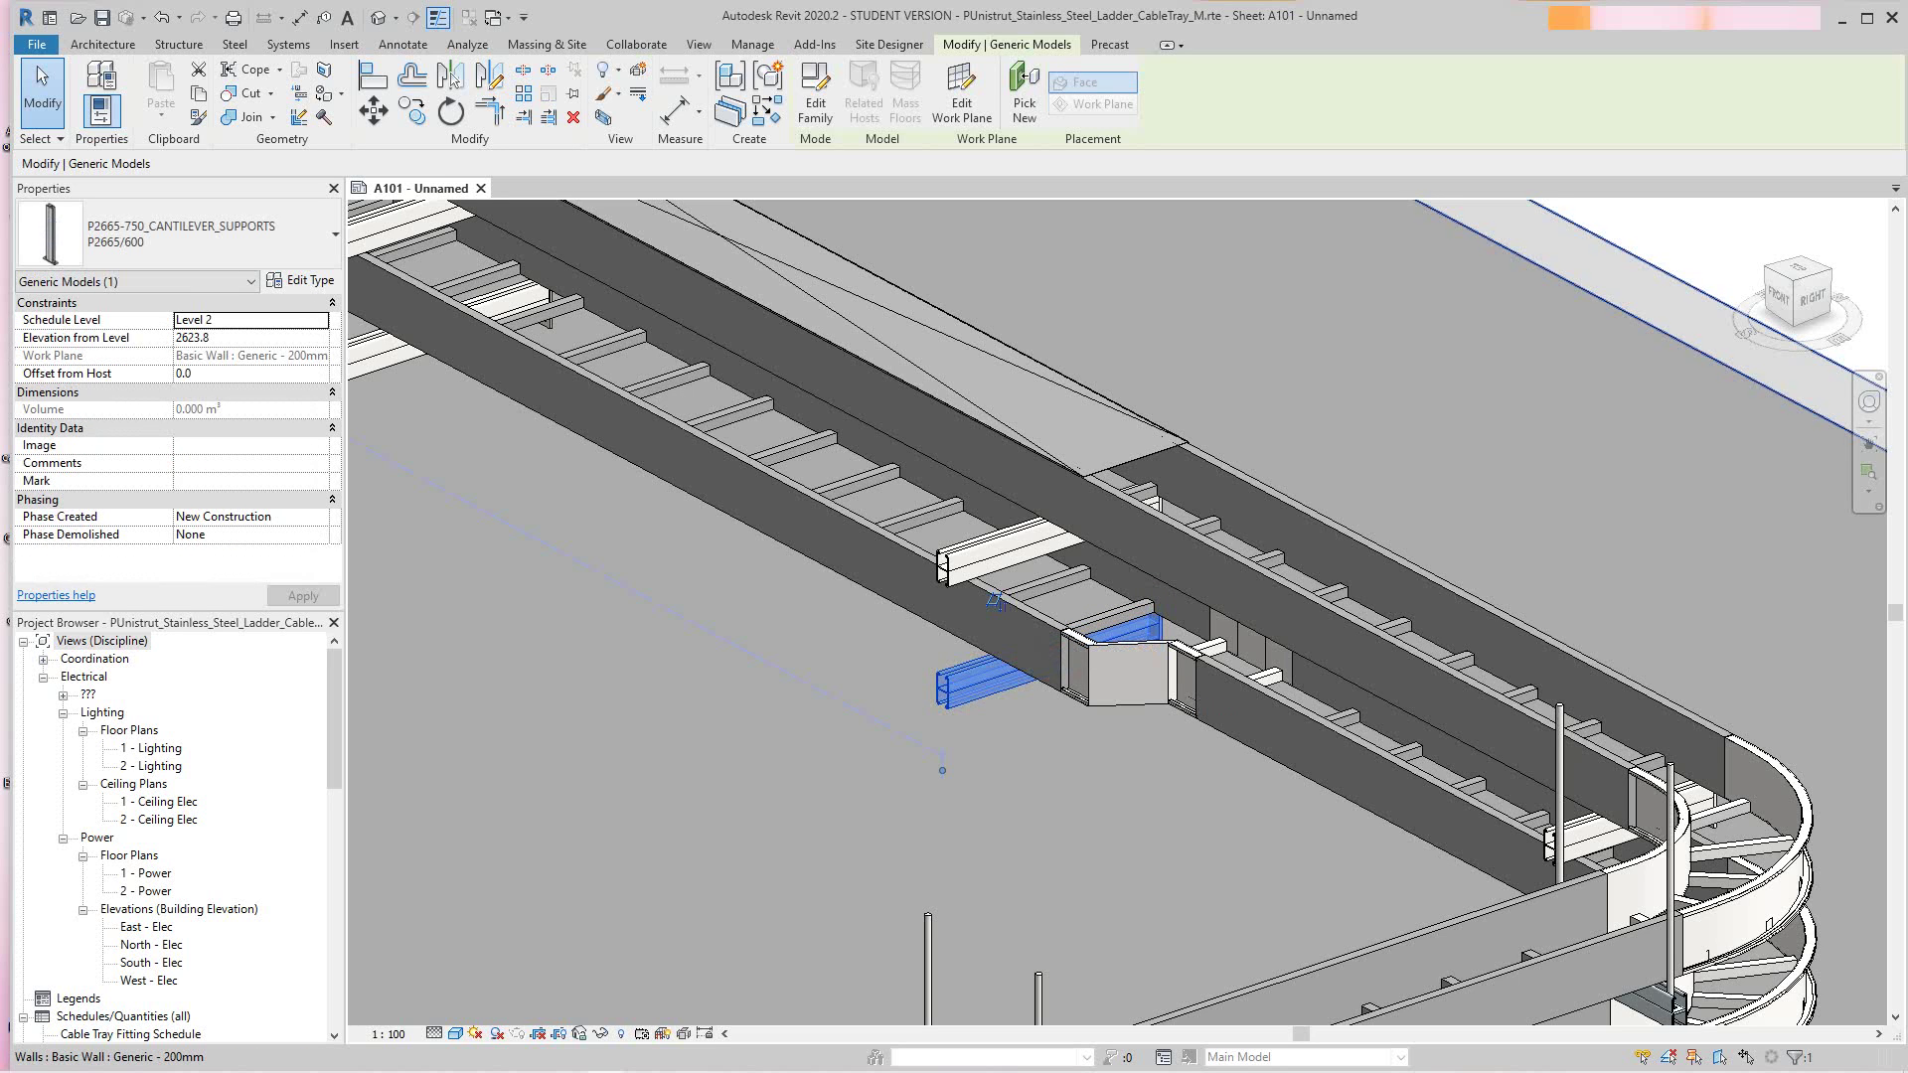
pyautogui.click(301, 280)
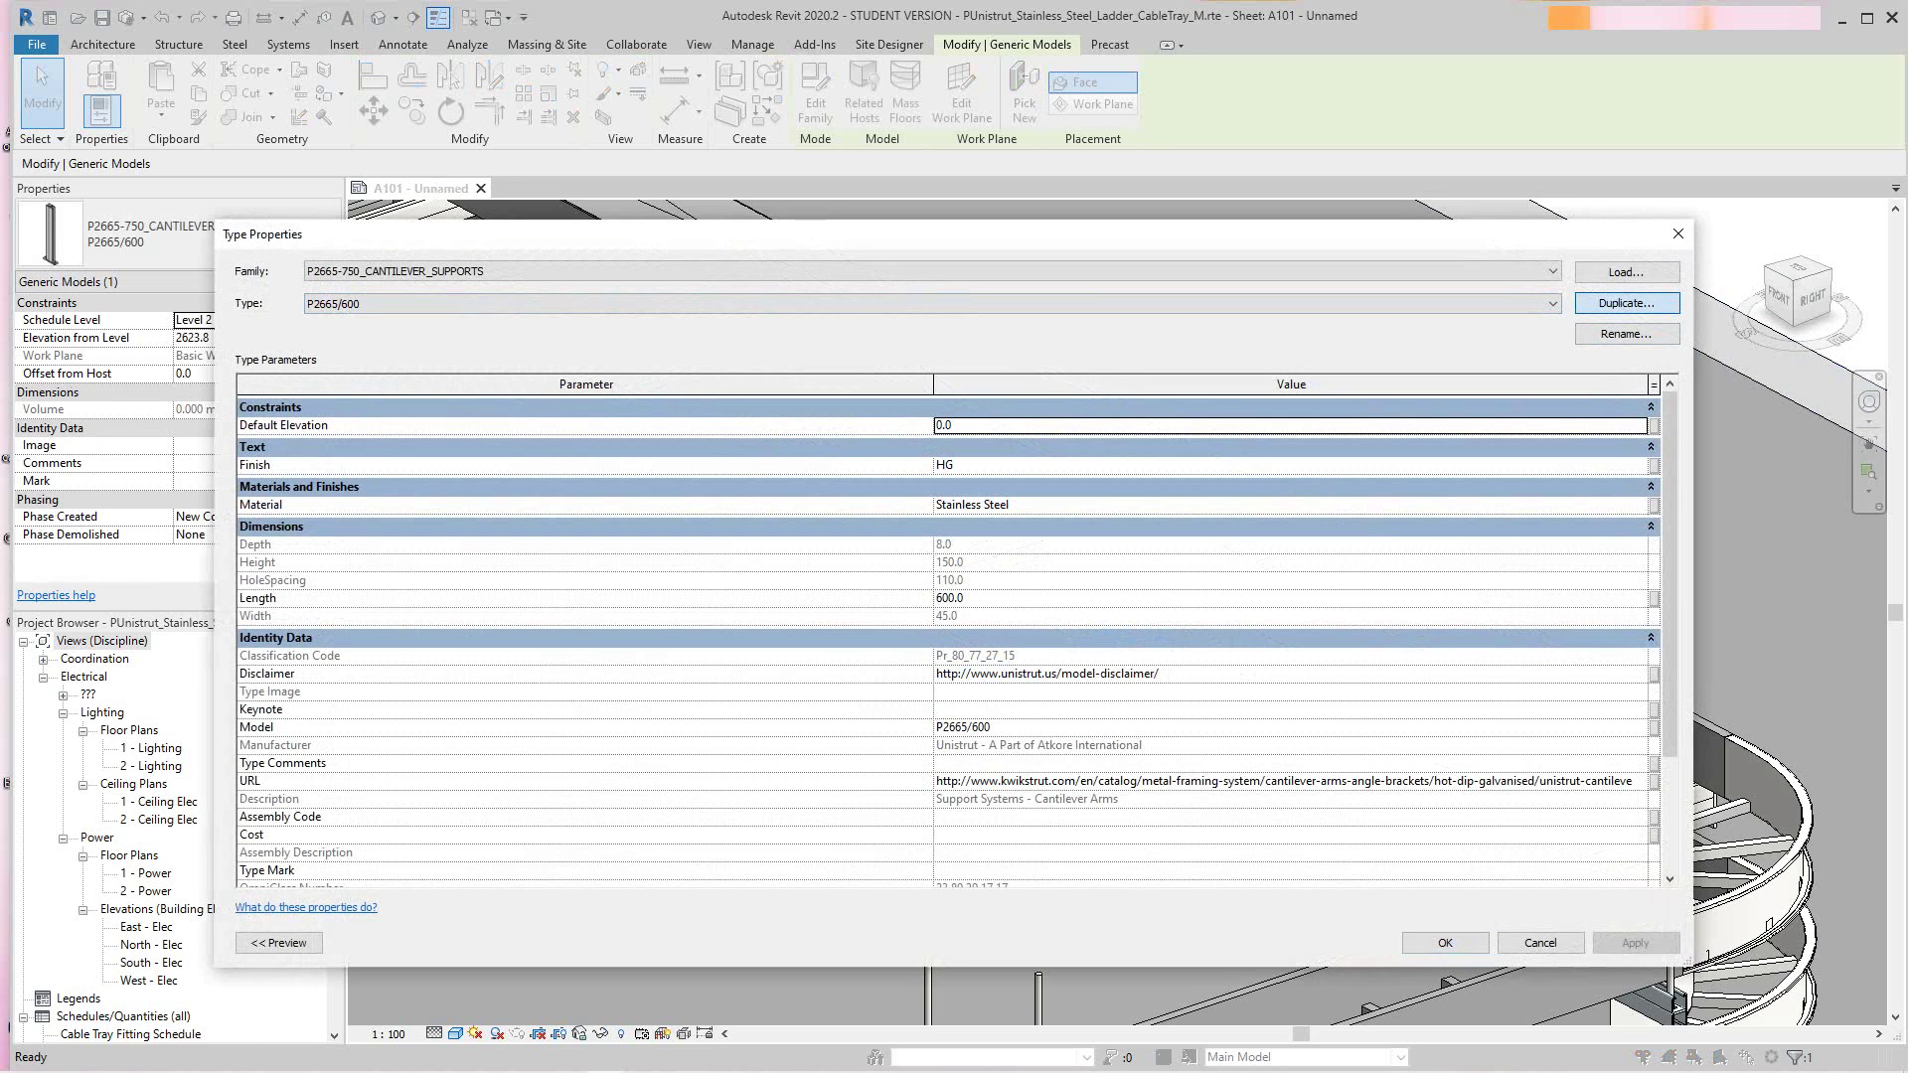
pyautogui.click(1626, 303)
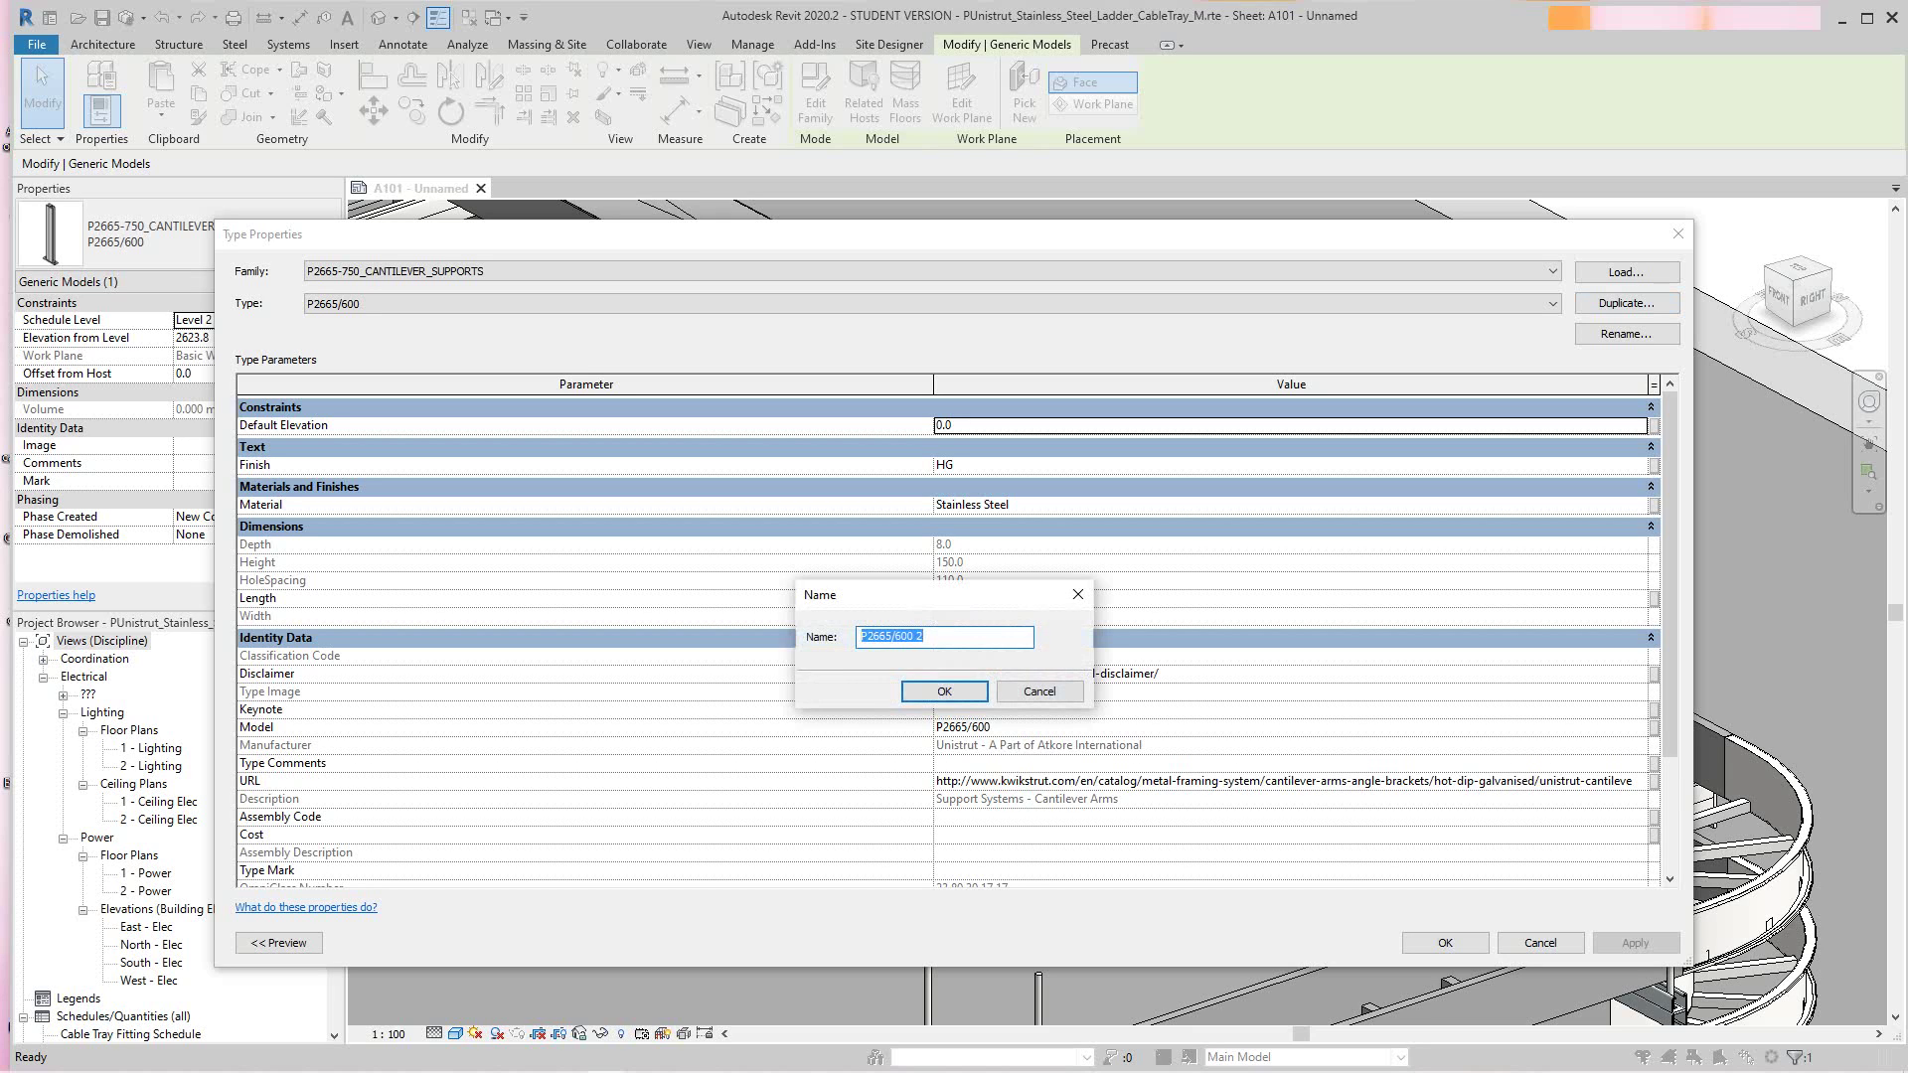
pyautogui.moveTo(926, 636); pyautogui.dragTo(915, 637)
pyautogui.press('Return')
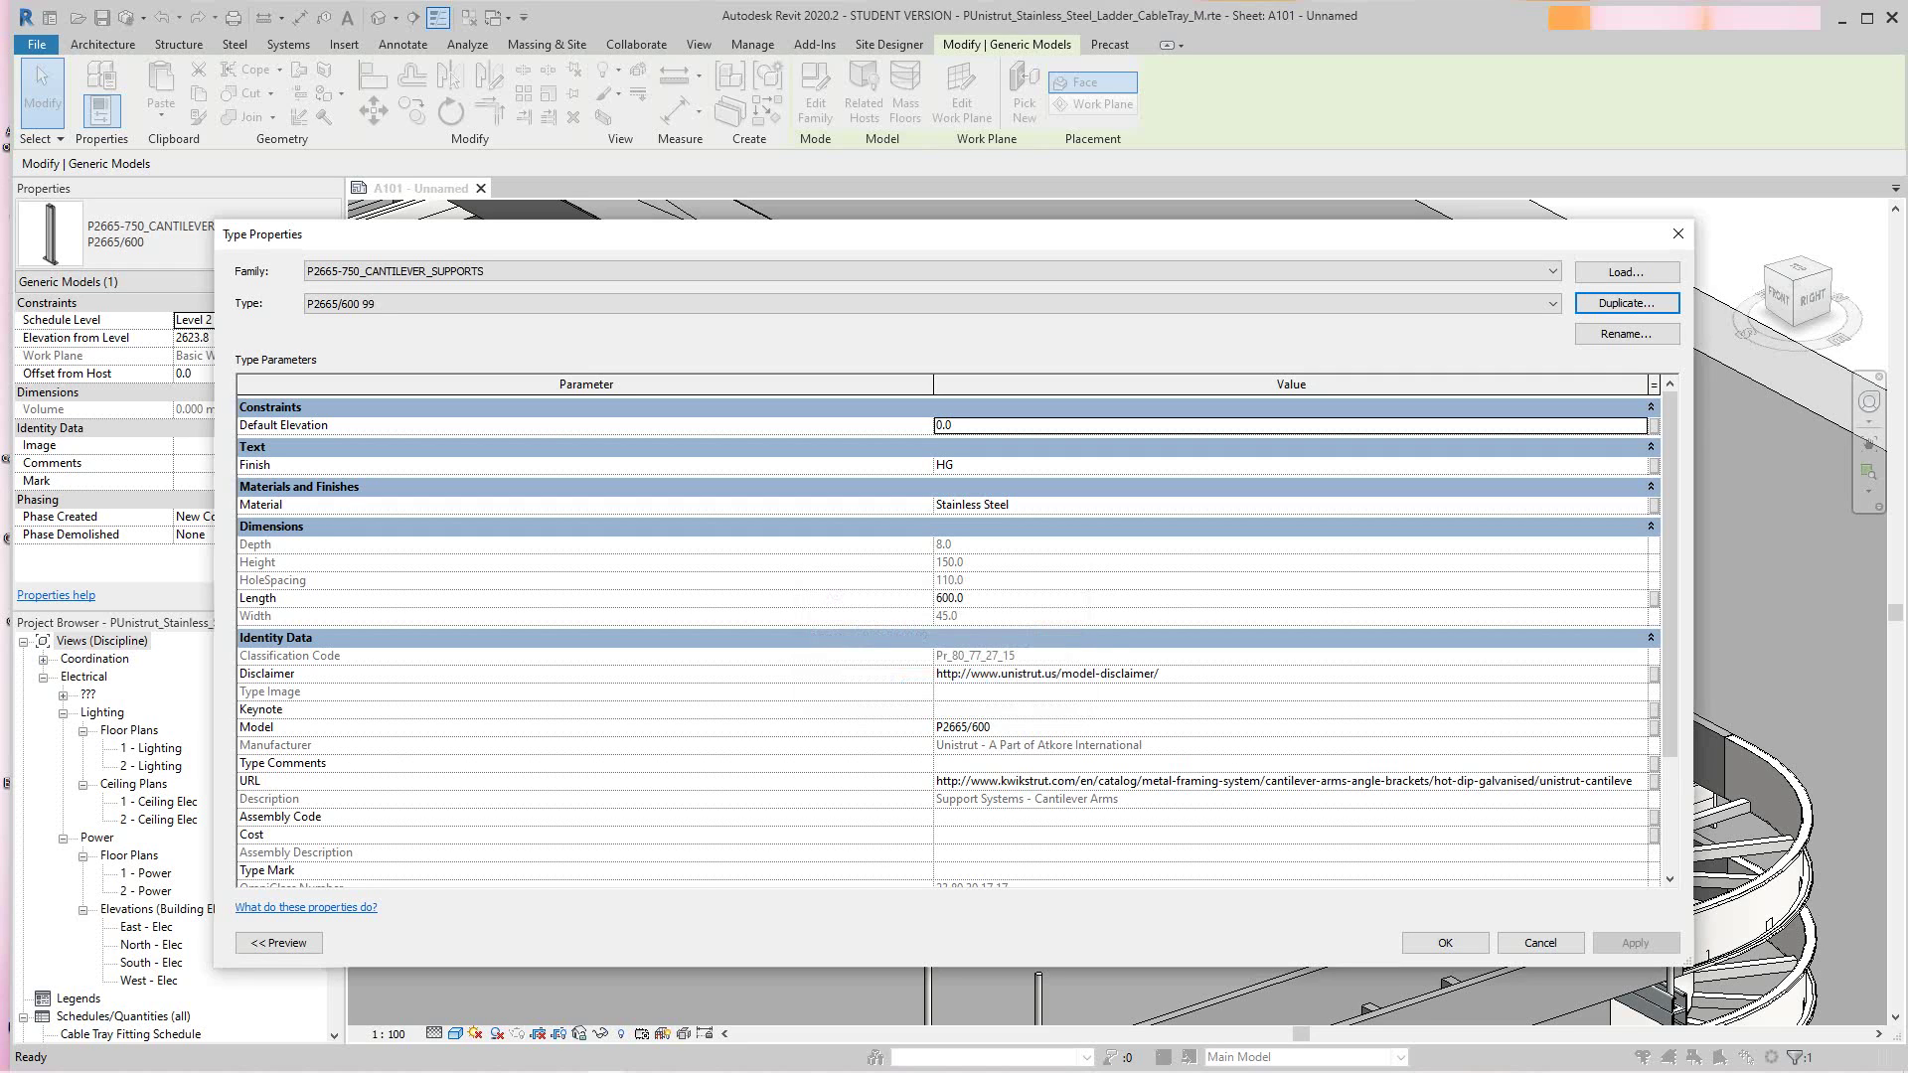
pyautogui.click(1445, 941)
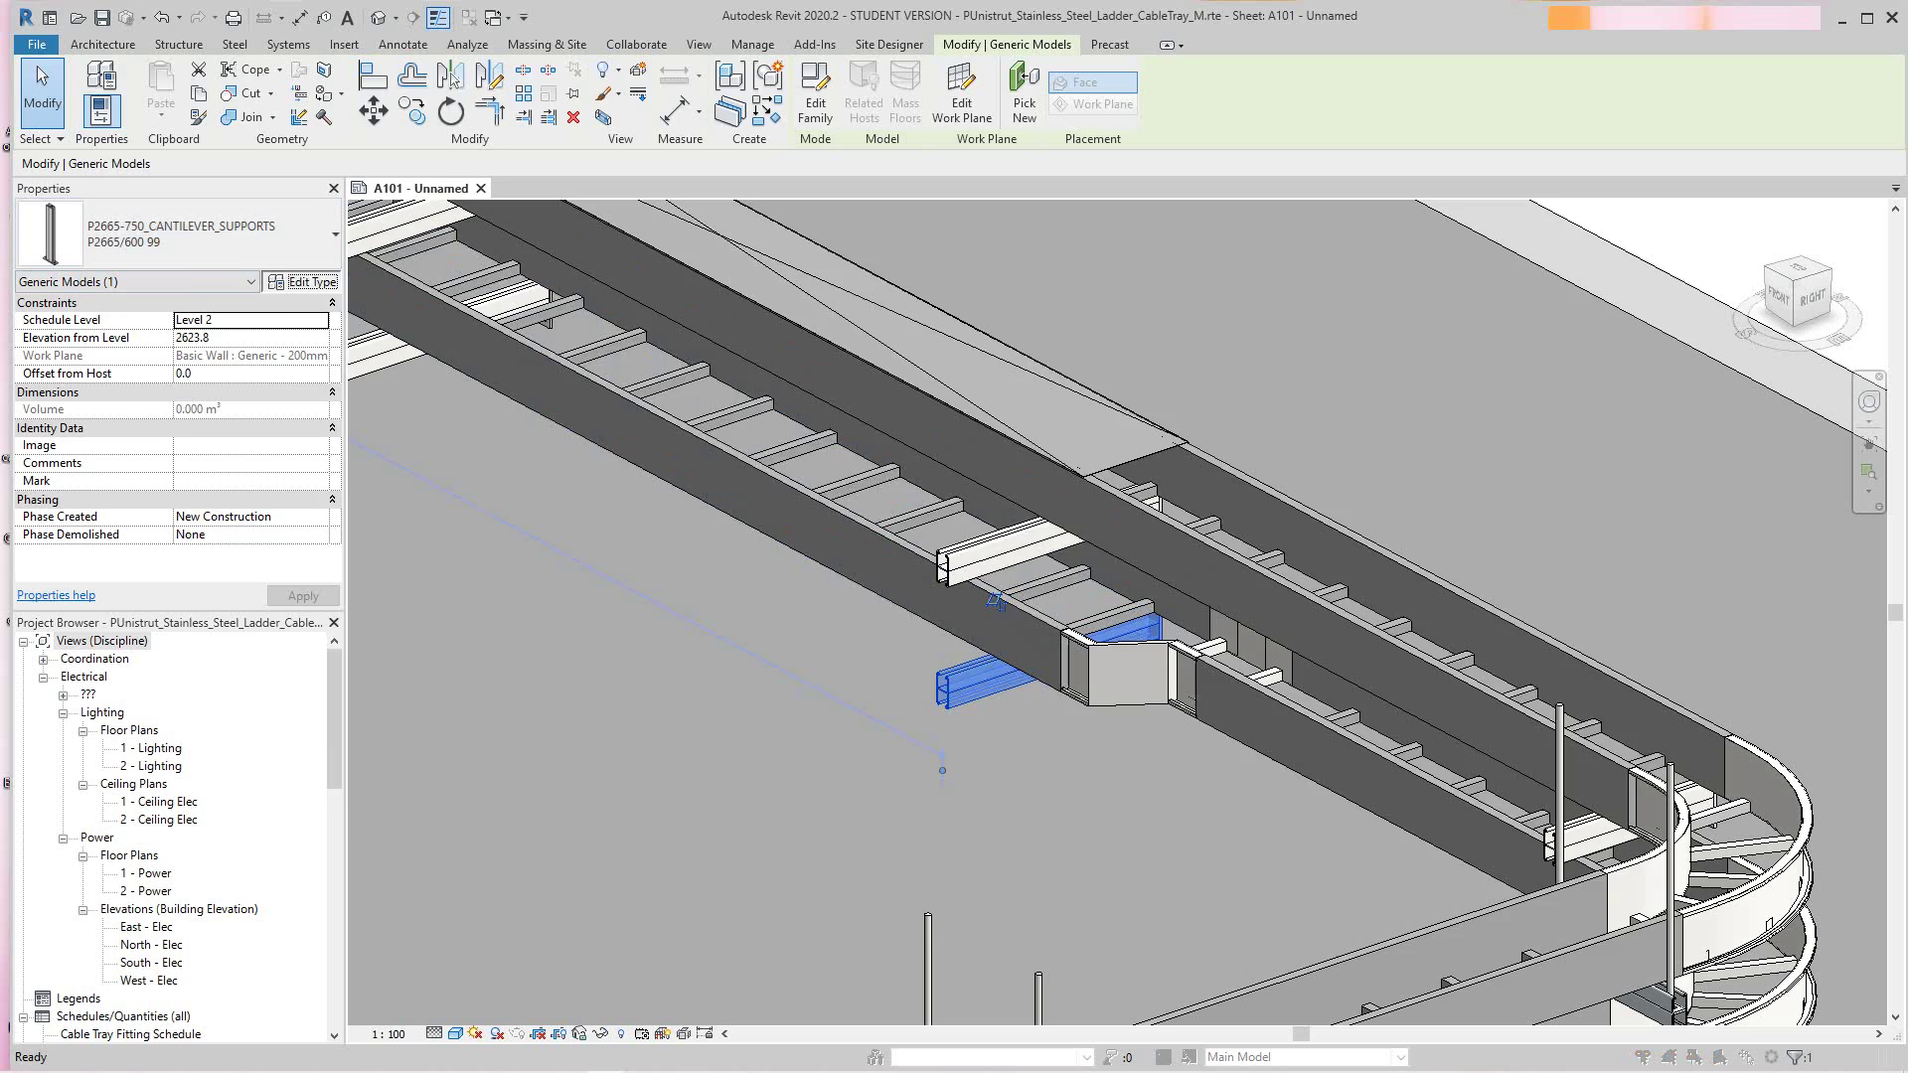
# Step: Set the Length type parameter of the P2665/600 99 cantilever support to 1000
pyautogui.click(301, 280)
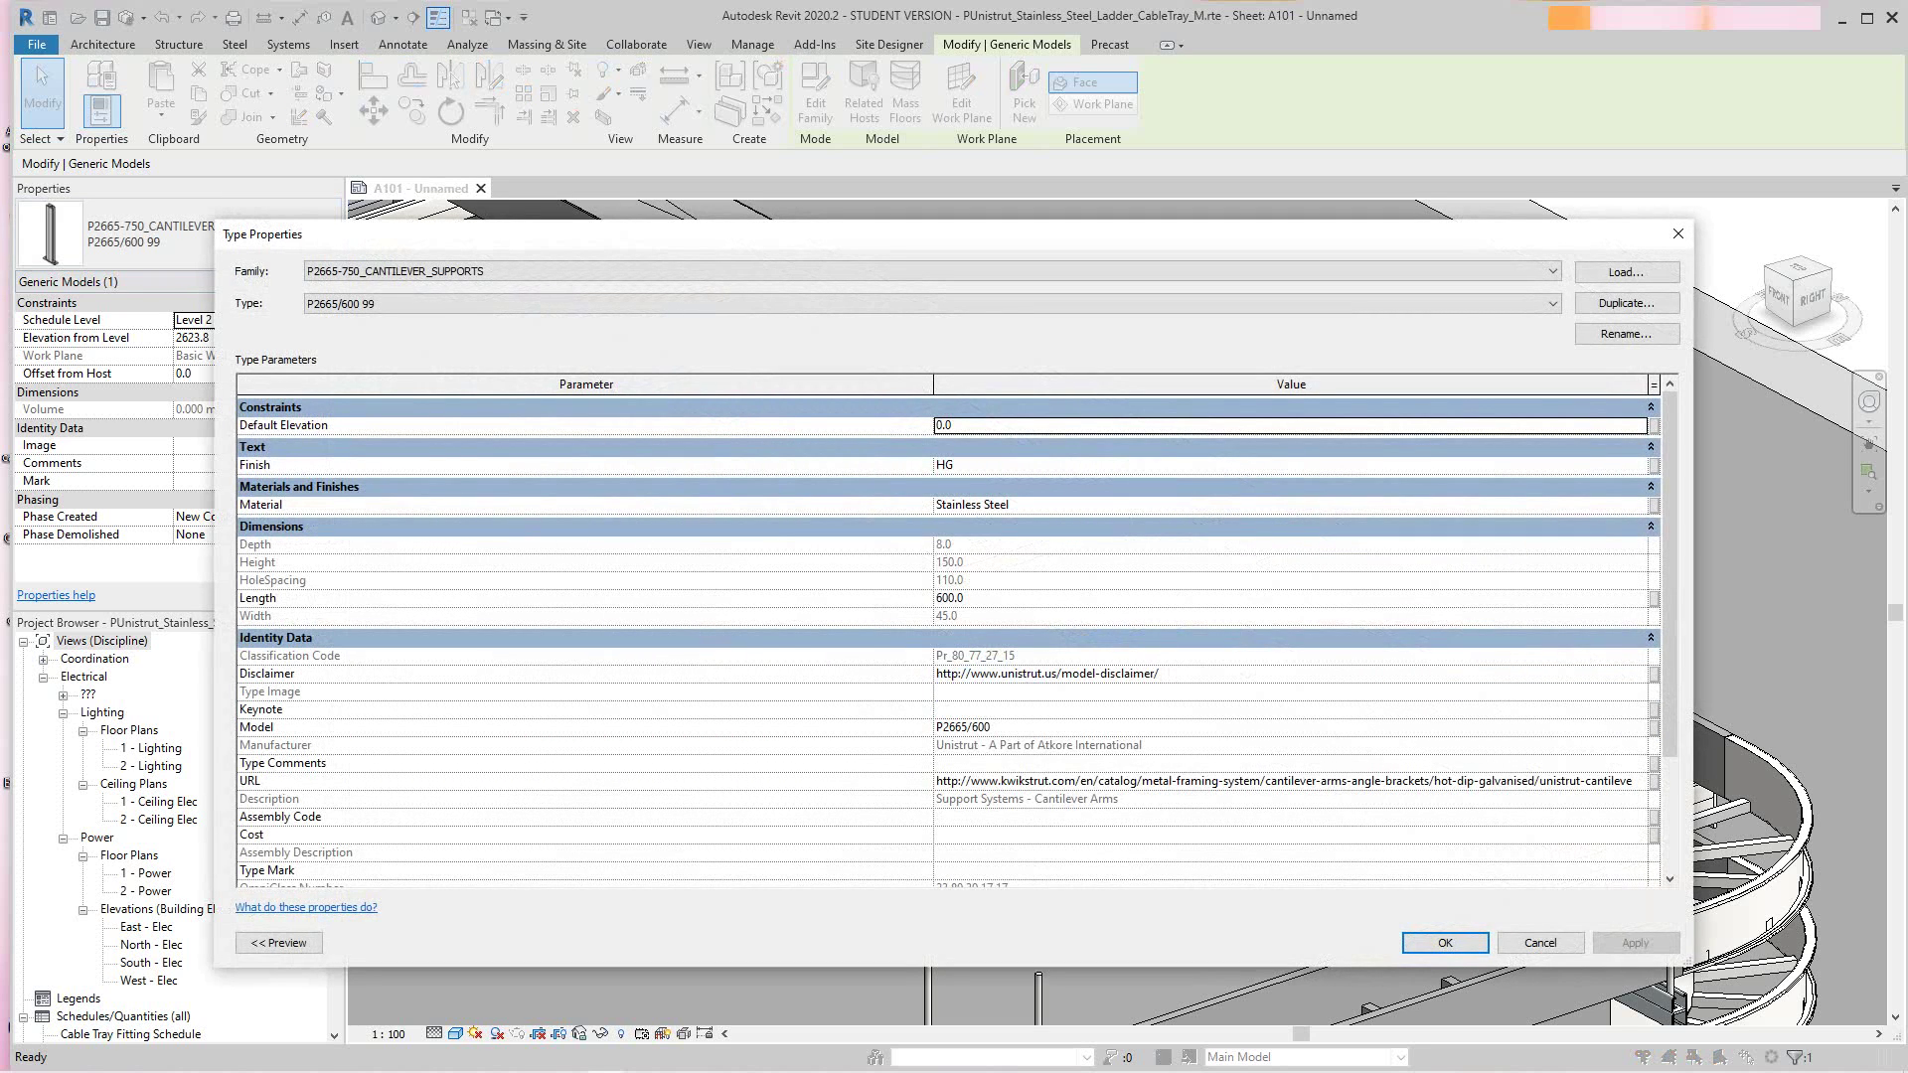
pyautogui.click(937, 597)
pyautogui.moveTo(937, 598); pyautogui.dragTo(945, 597)
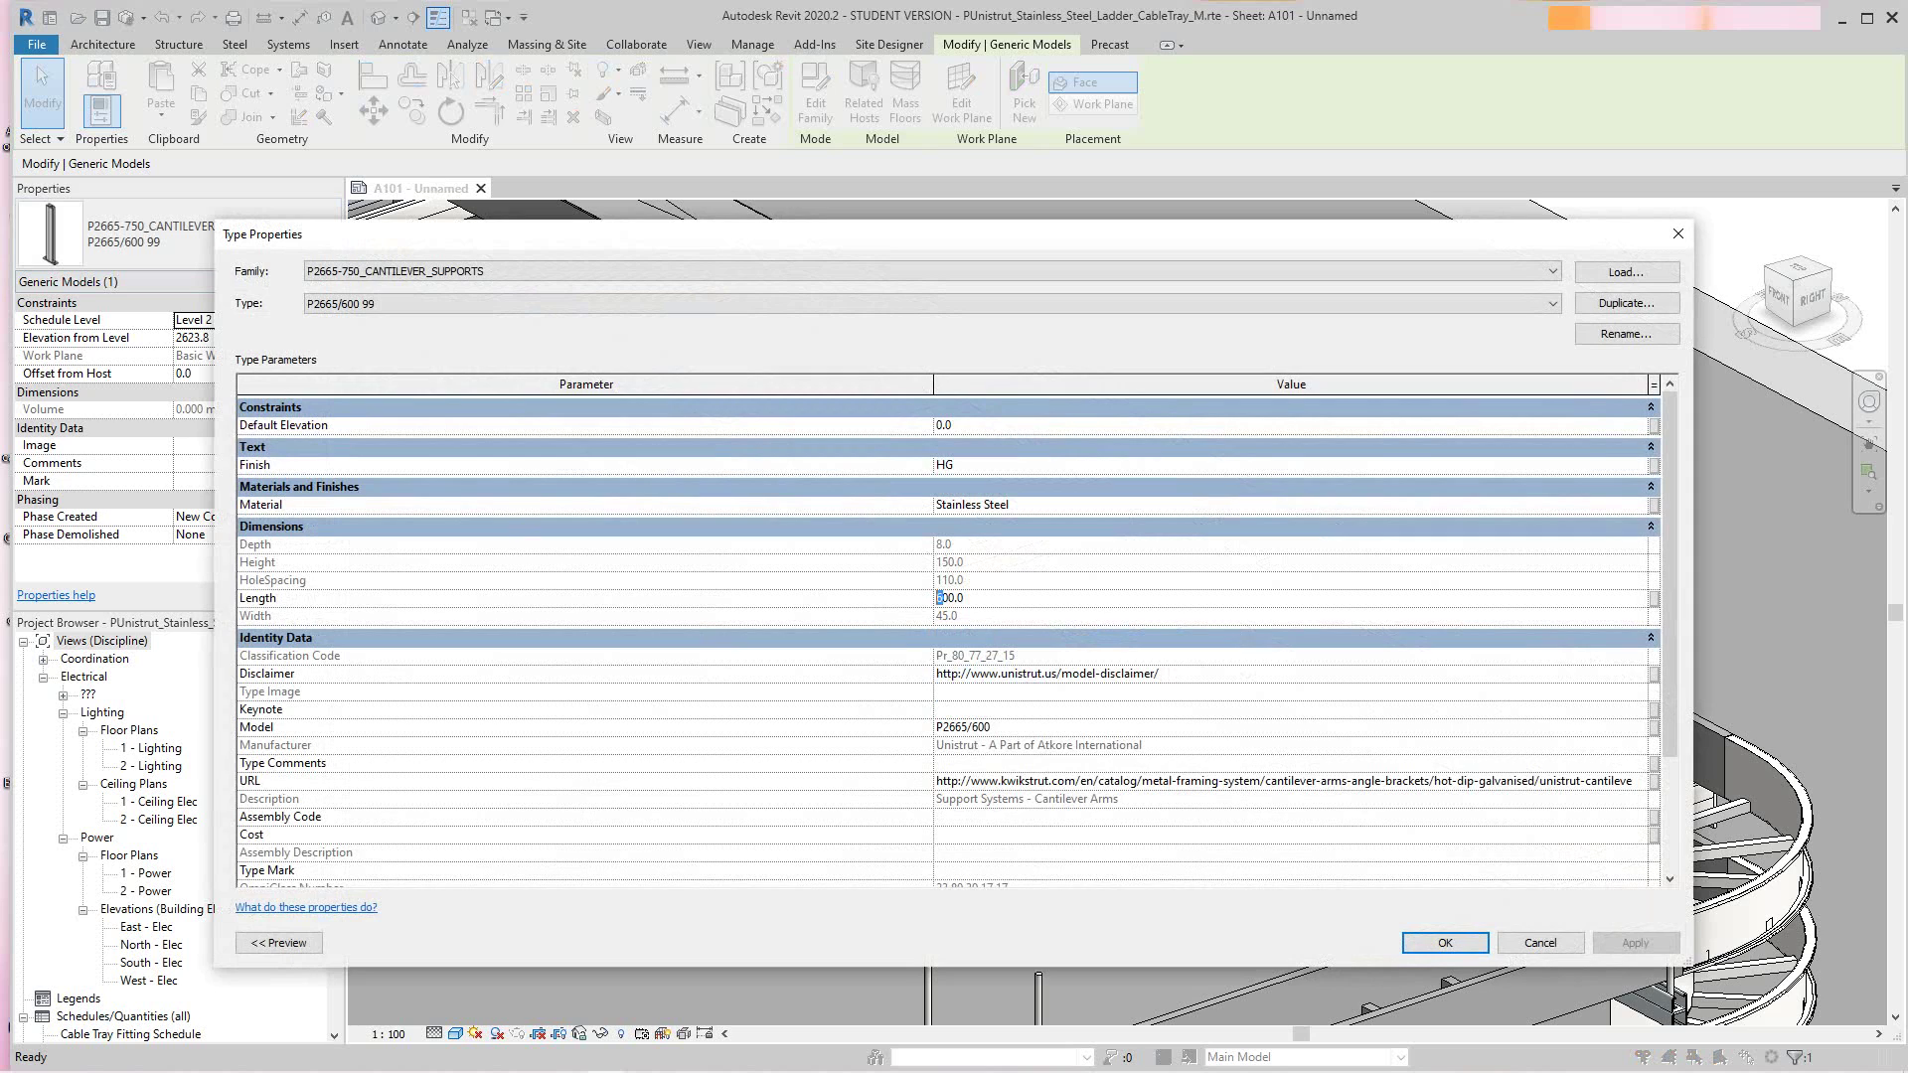
pyautogui.write('10')
pyautogui.click(1635, 943)
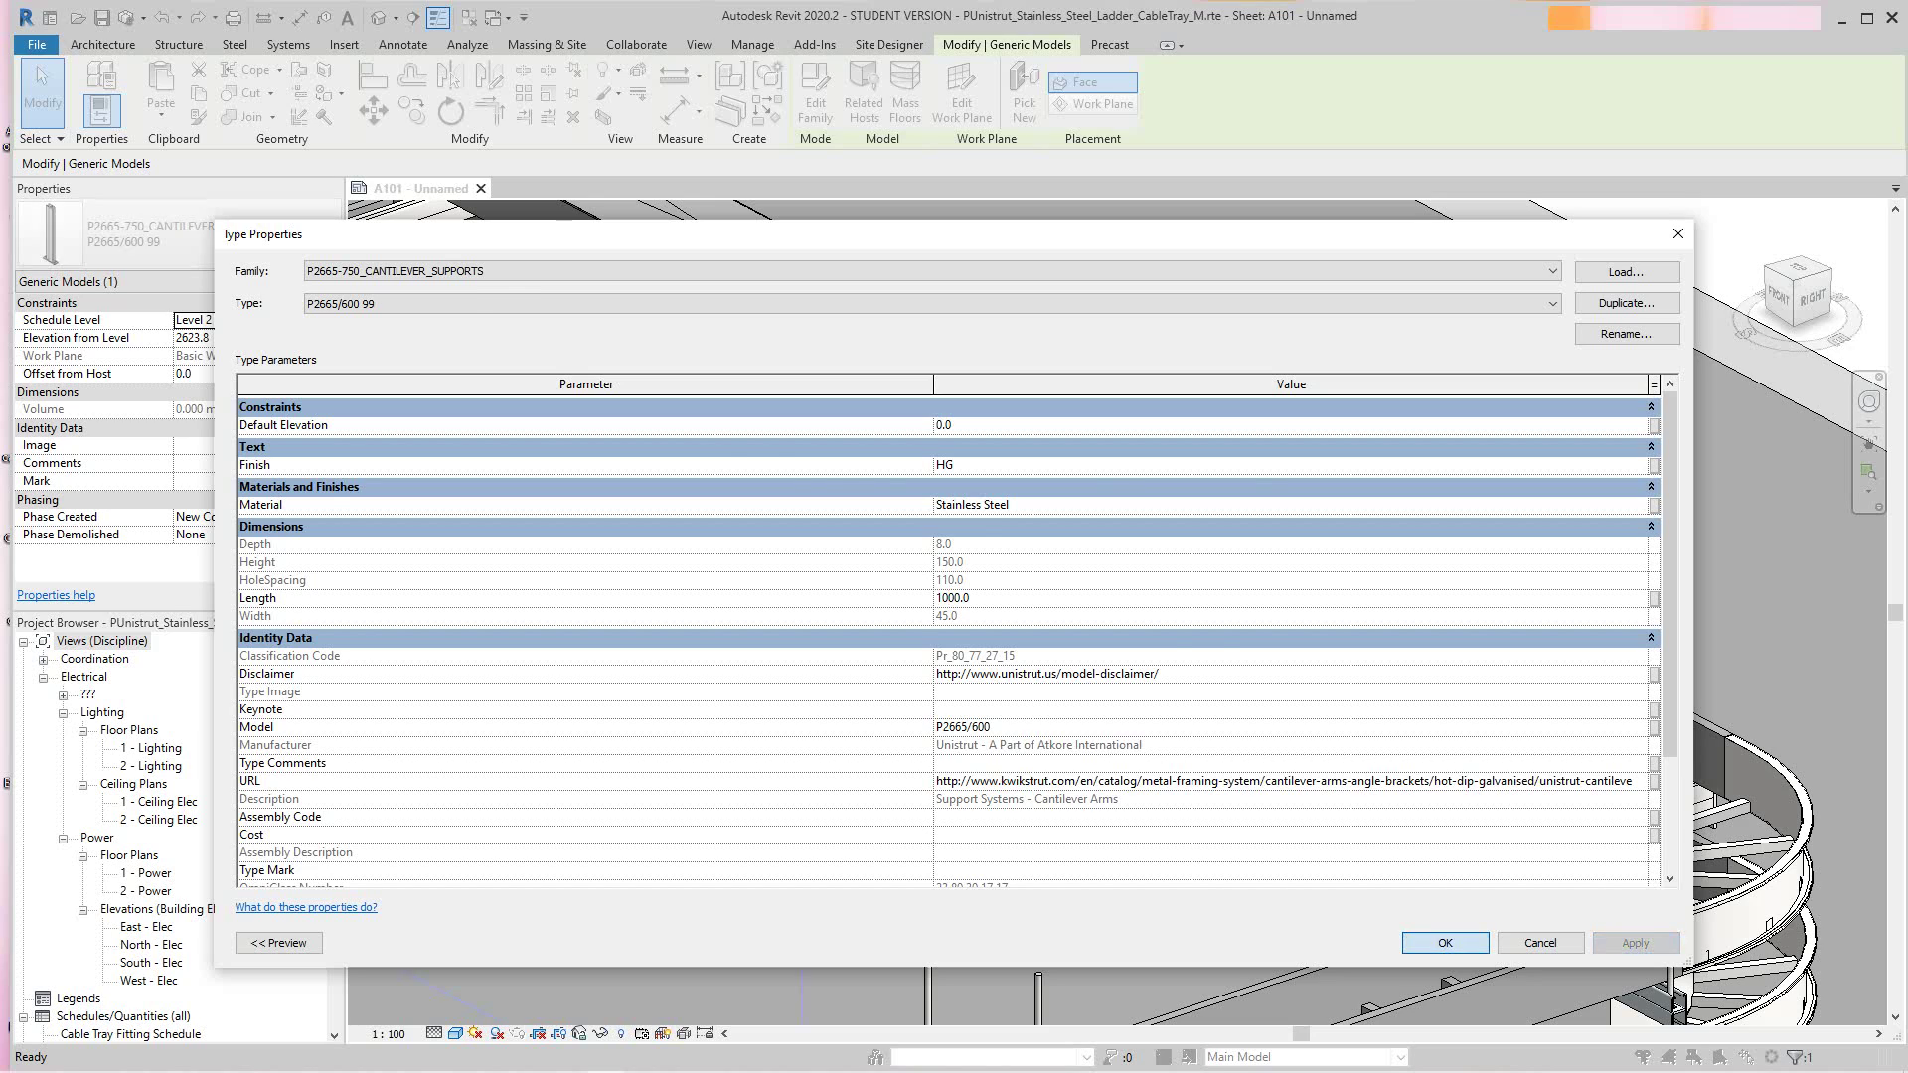
pyautogui.click(1445, 943)
# Step: Examine the P2665/600 99 cantilever support against its neighbours along the wall and inspect the properties of the cable tray cover
pyautogui.click(978, 789)
pyautogui.scroll(-3, 978, 789)
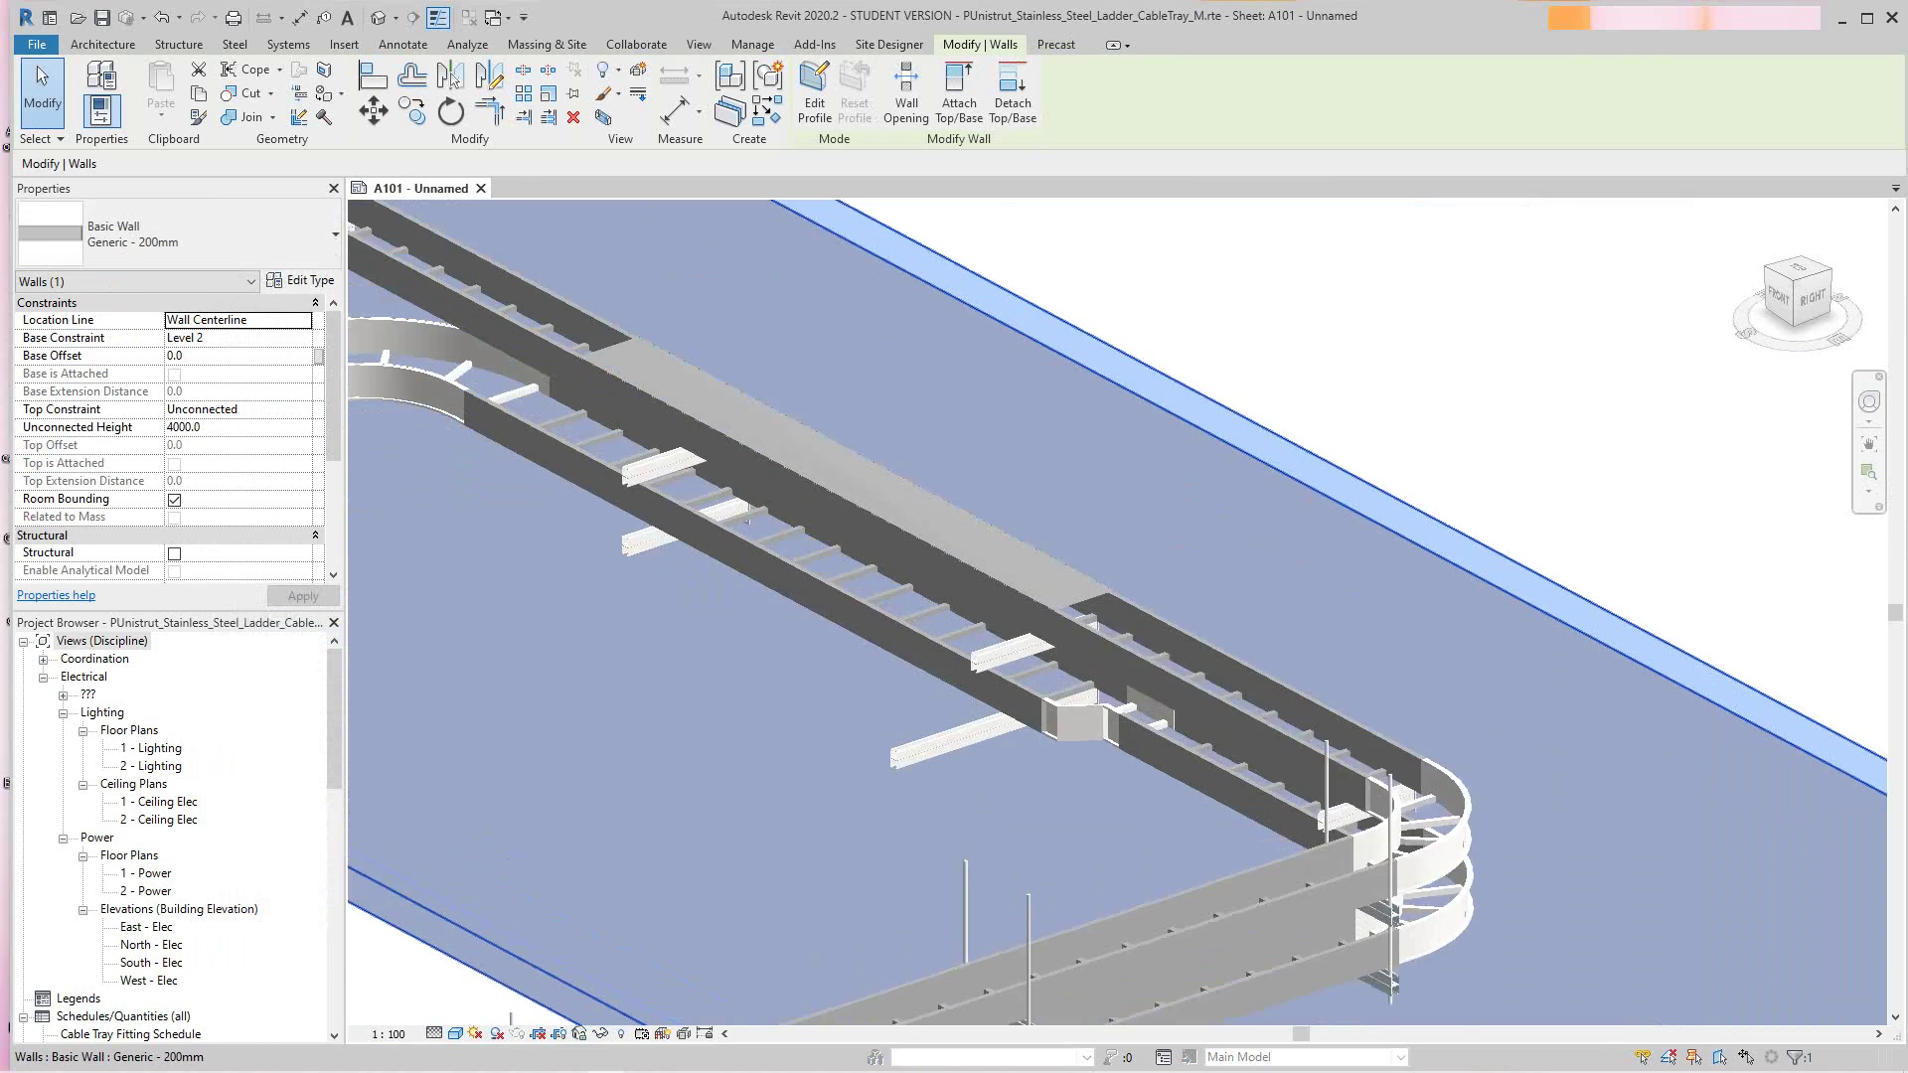
pyautogui.scroll(-2, 926, 775)
pyautogui.press('Escape')
pyautogui.moveTo(978, 705); pyautogui.dragTo(997, 719, button='middle')
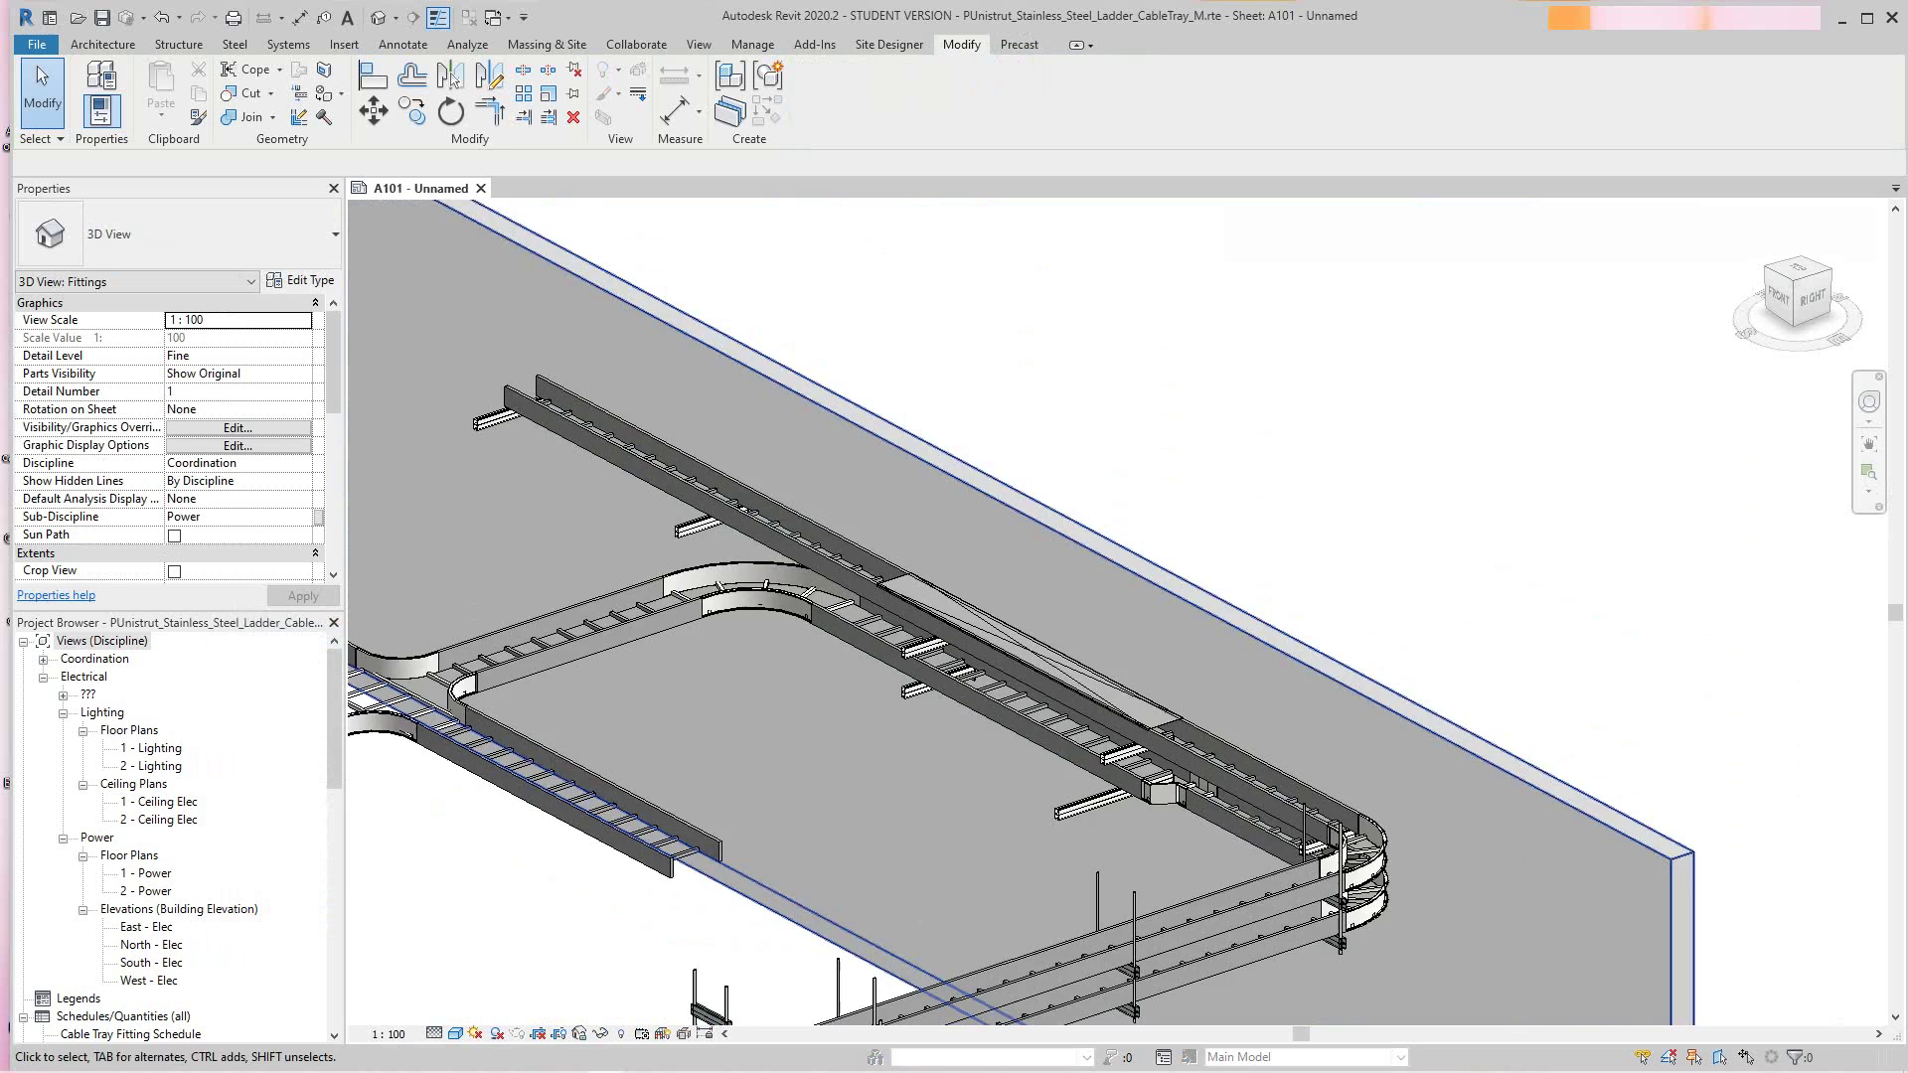
pyautogui.scroll(5, 1135, 711)
pyautogui.click(838, 512)
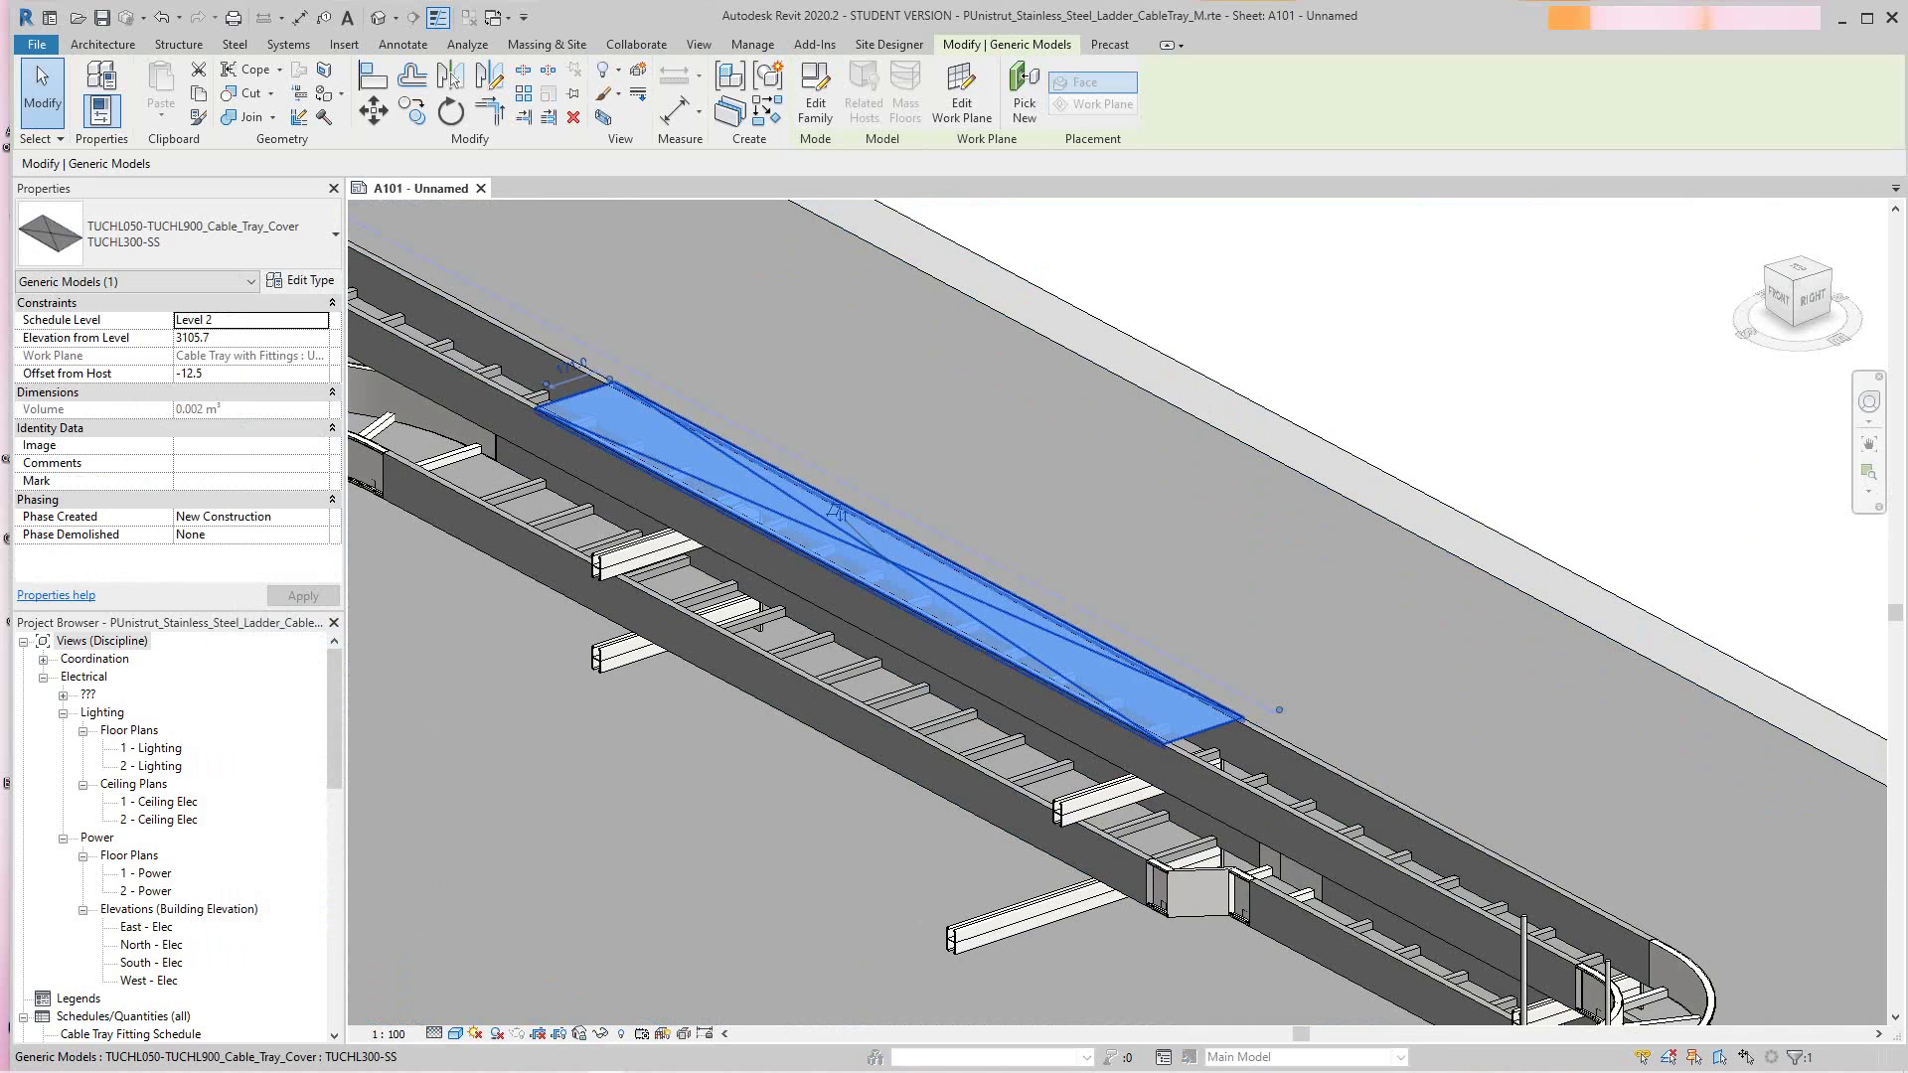
pyautogui.scroll(-8, 1274, 454)
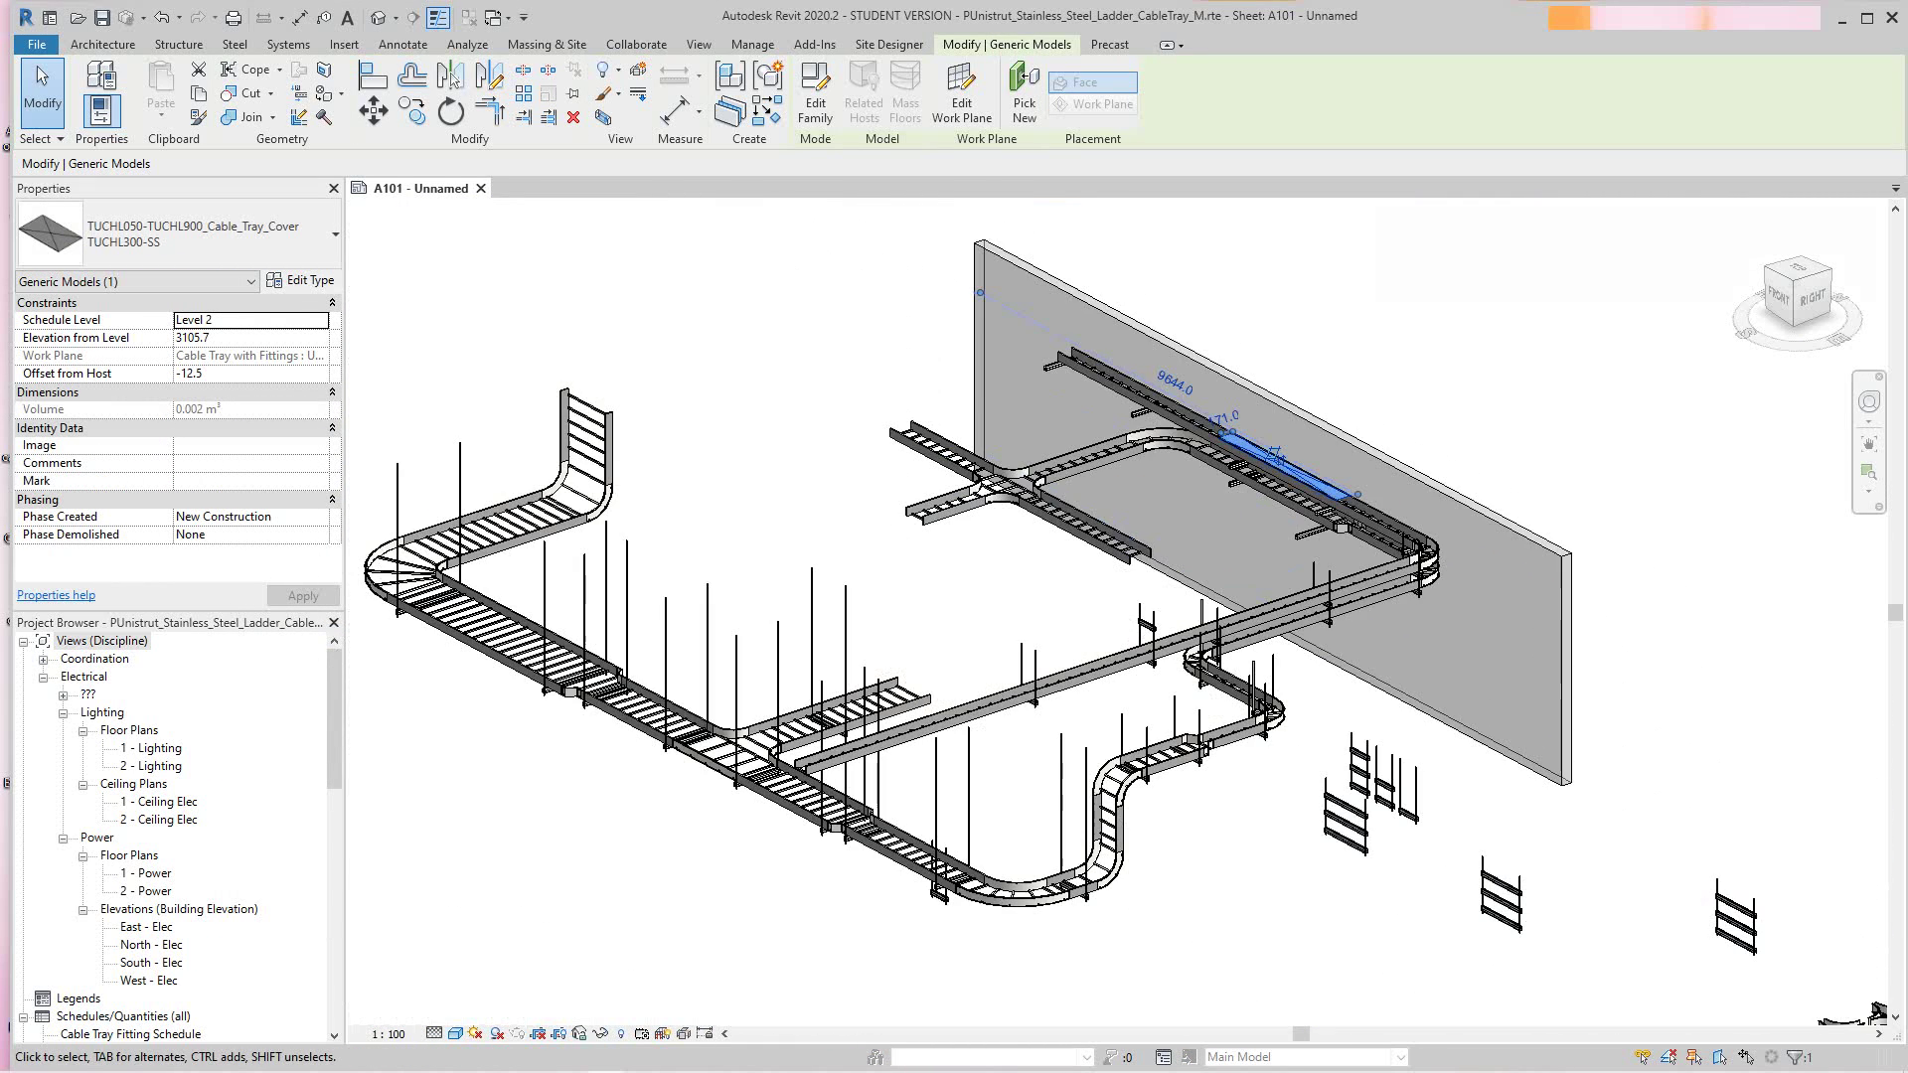
pyautogui.press('Escape')
pyautogui.moveTo(1143, 596); pyautogui.dragTo(1212, 608, button='middle')
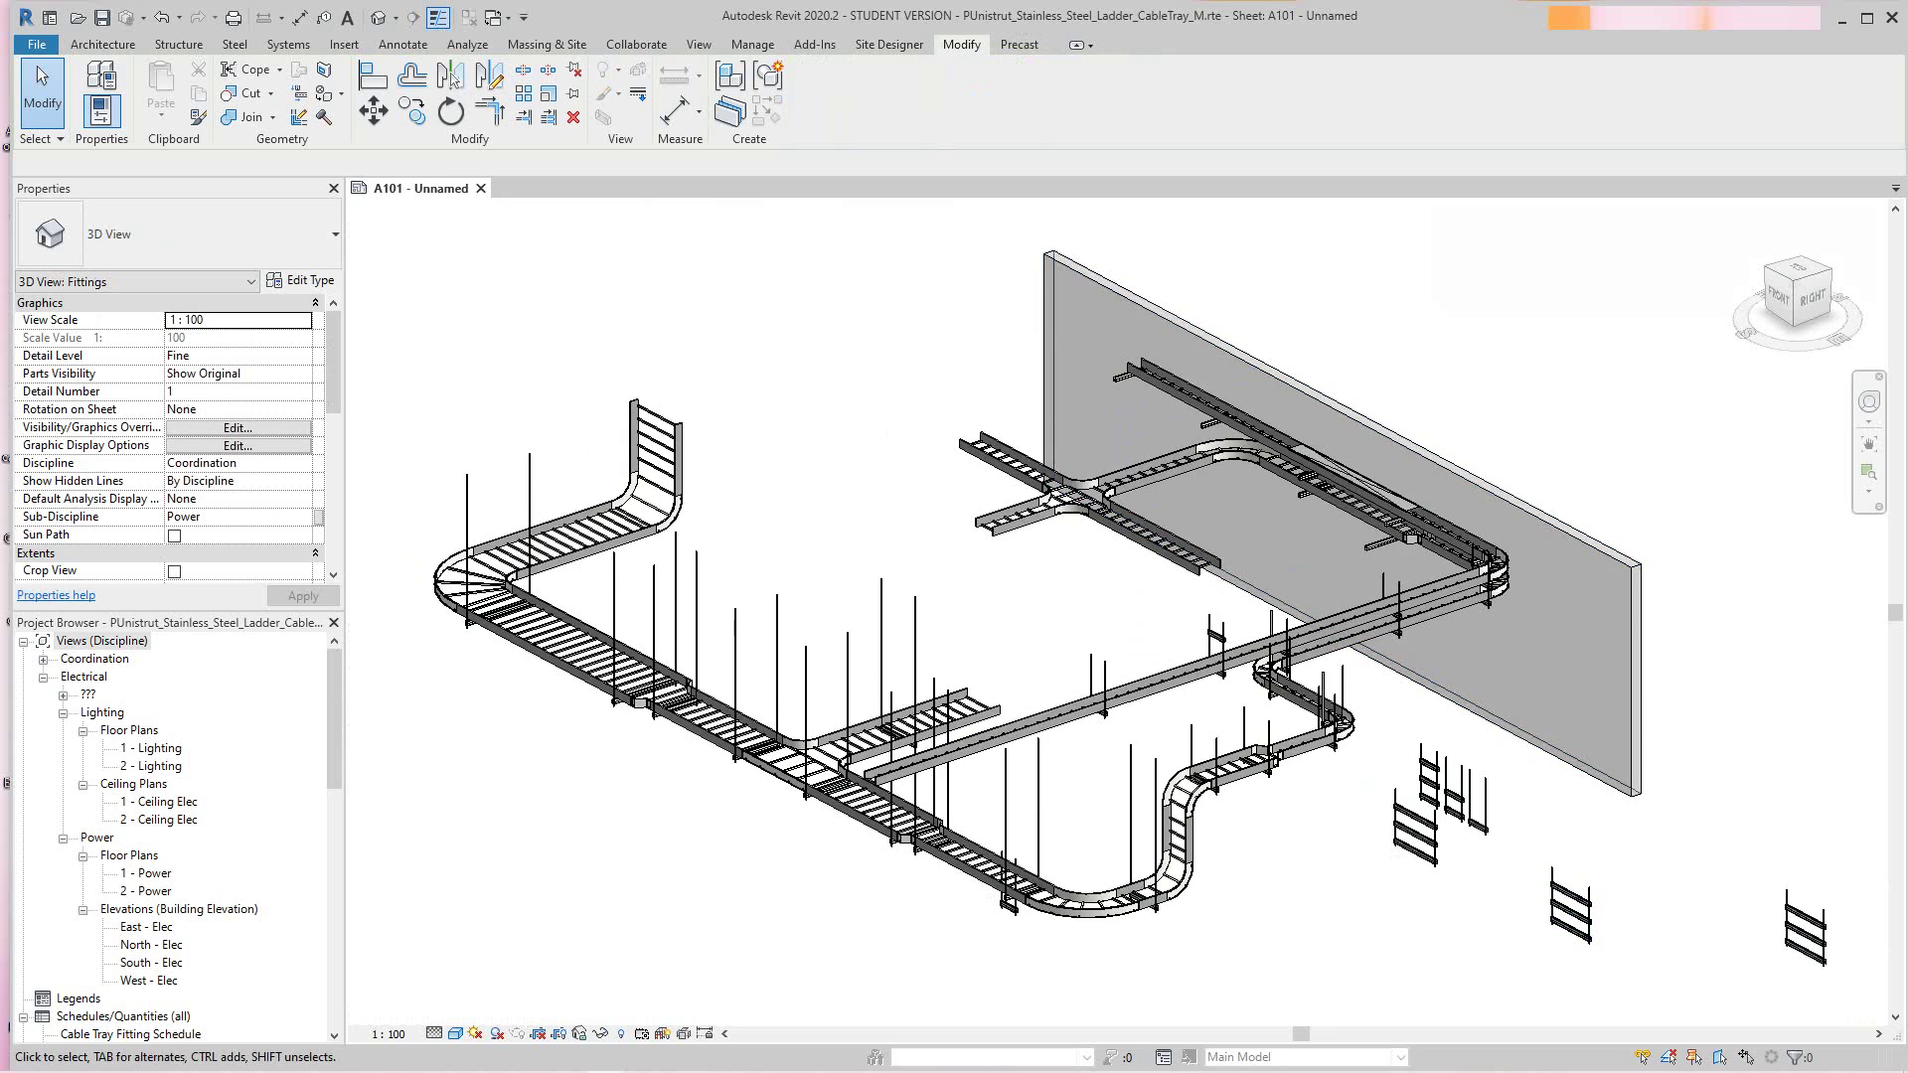
# Step: Review the whole cable ladder layout and inspect the properties of a P1001T channel hanger supporting the wide ladder run
pyautogui.scroll(3, 881, 537)
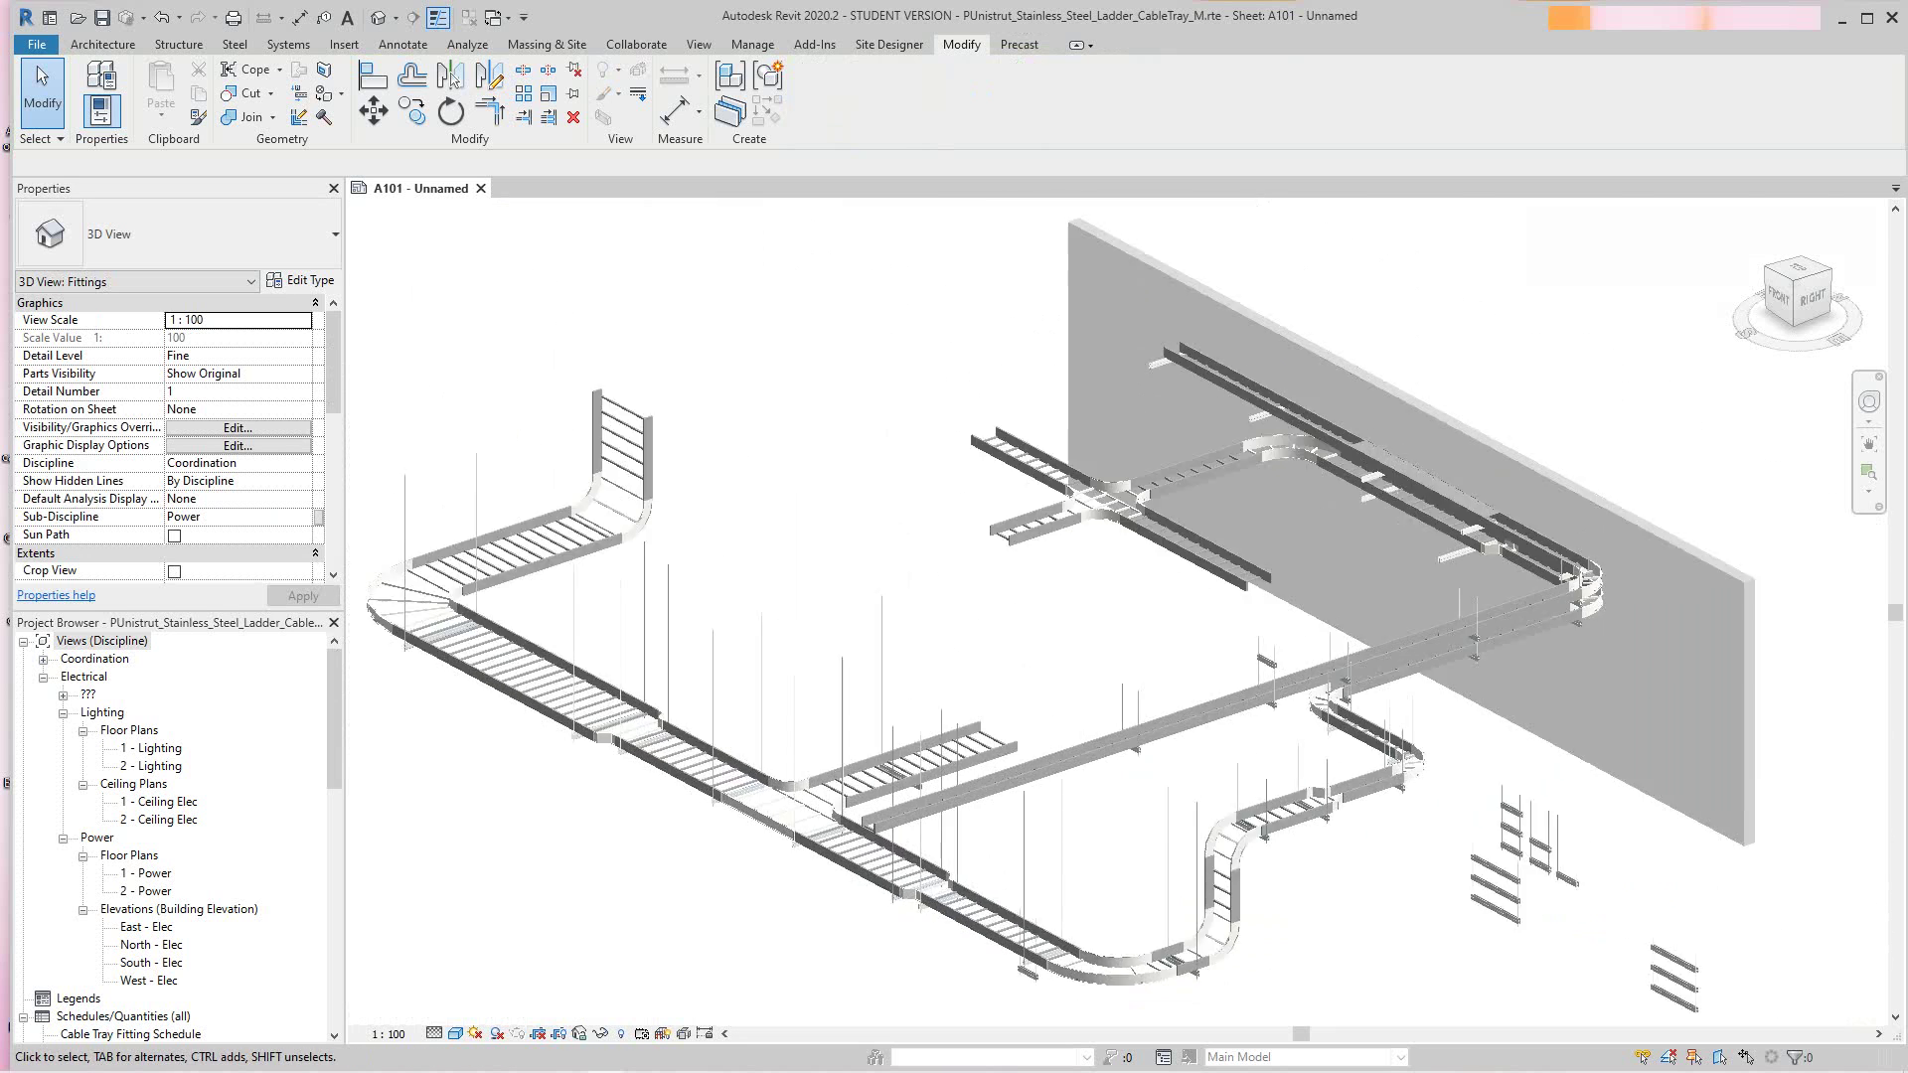
pyautogui.scroll(-2, 813, 862)
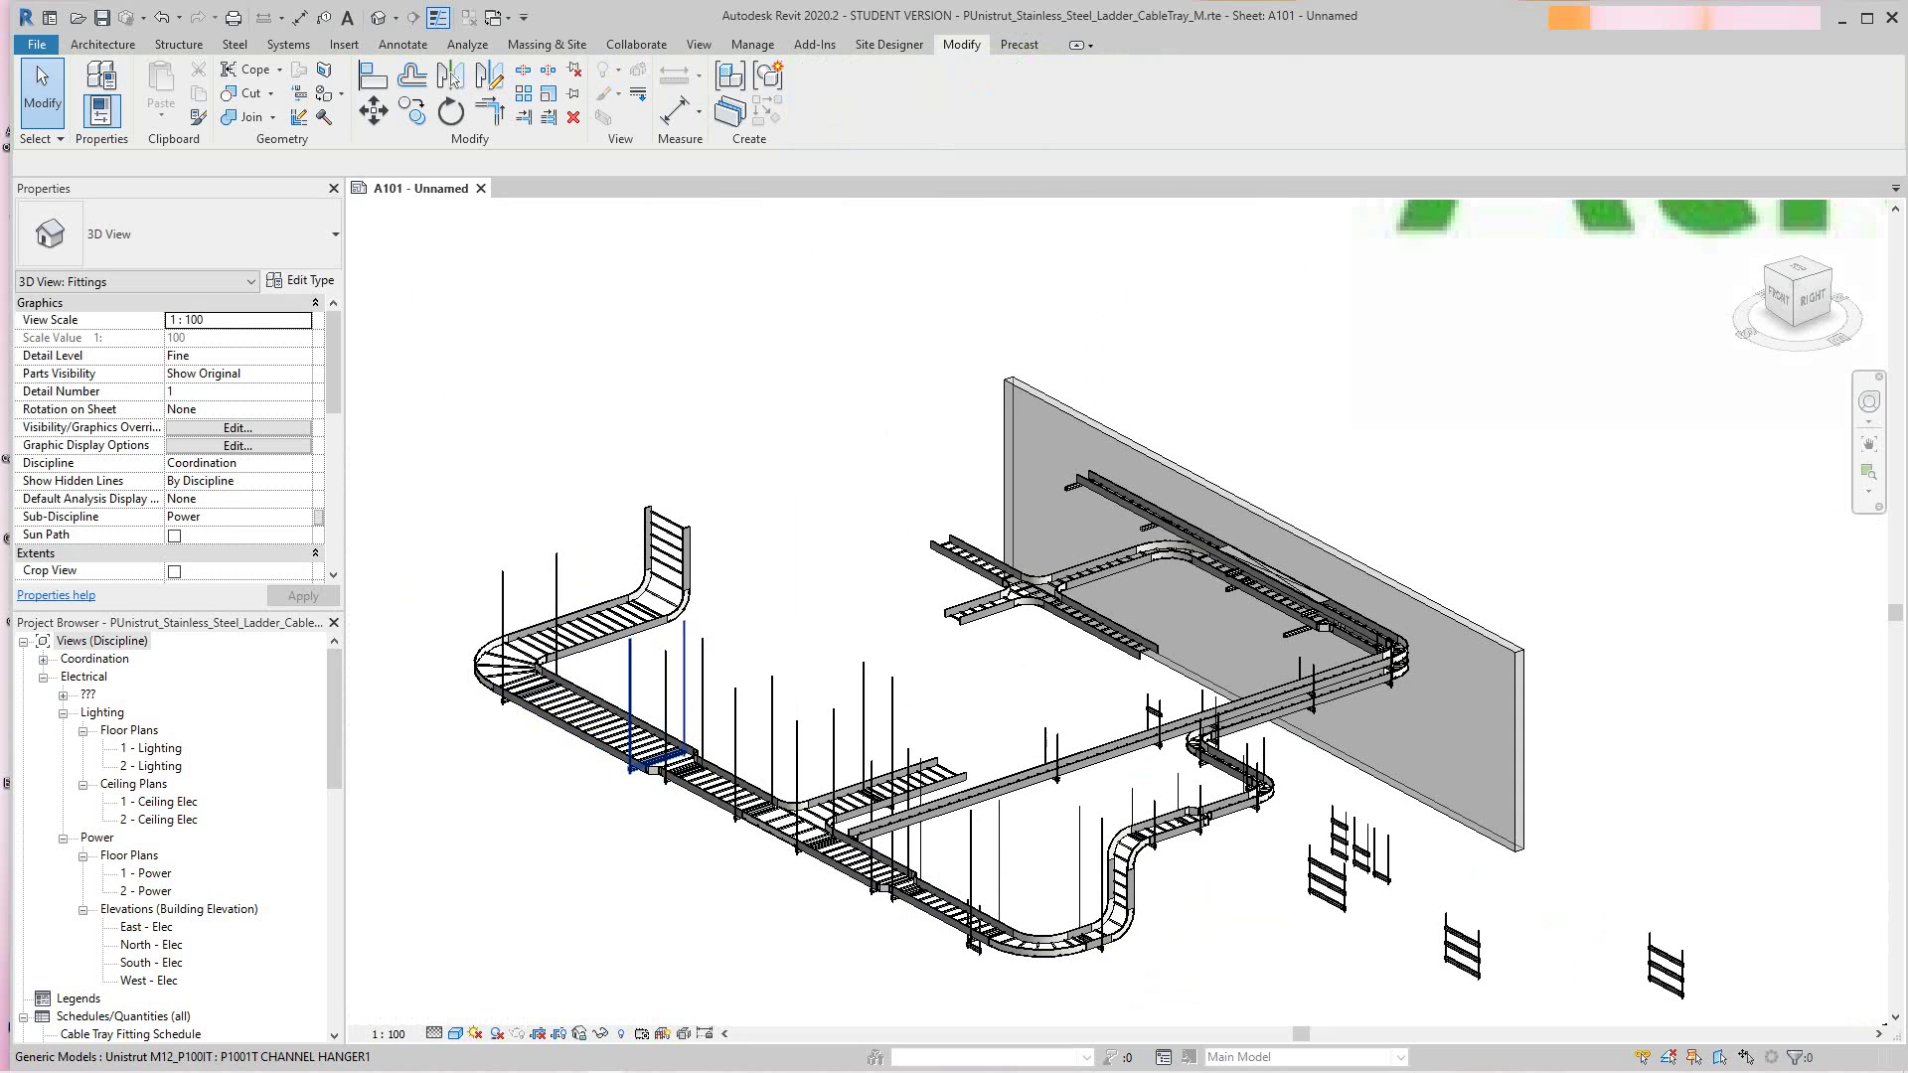
pyautogui.click(630, 683)
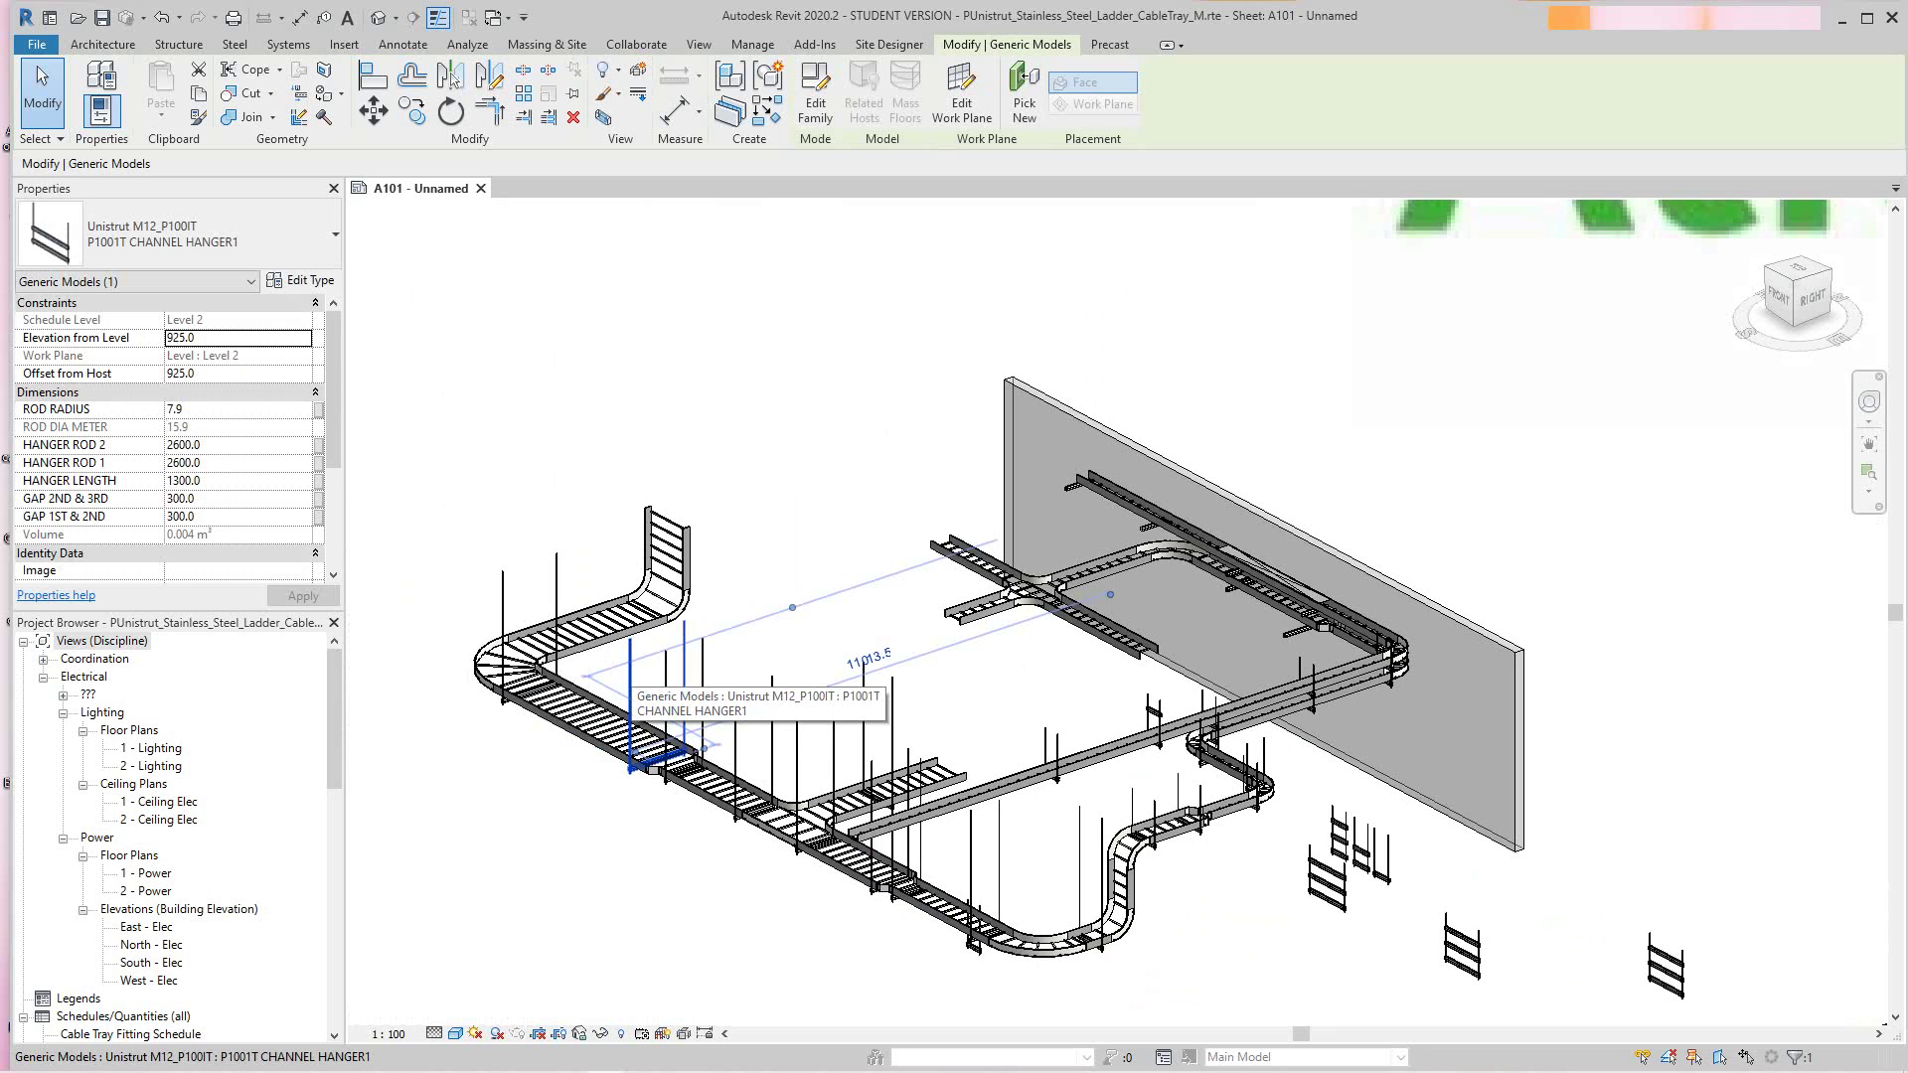
pyautogui.press('Escape')
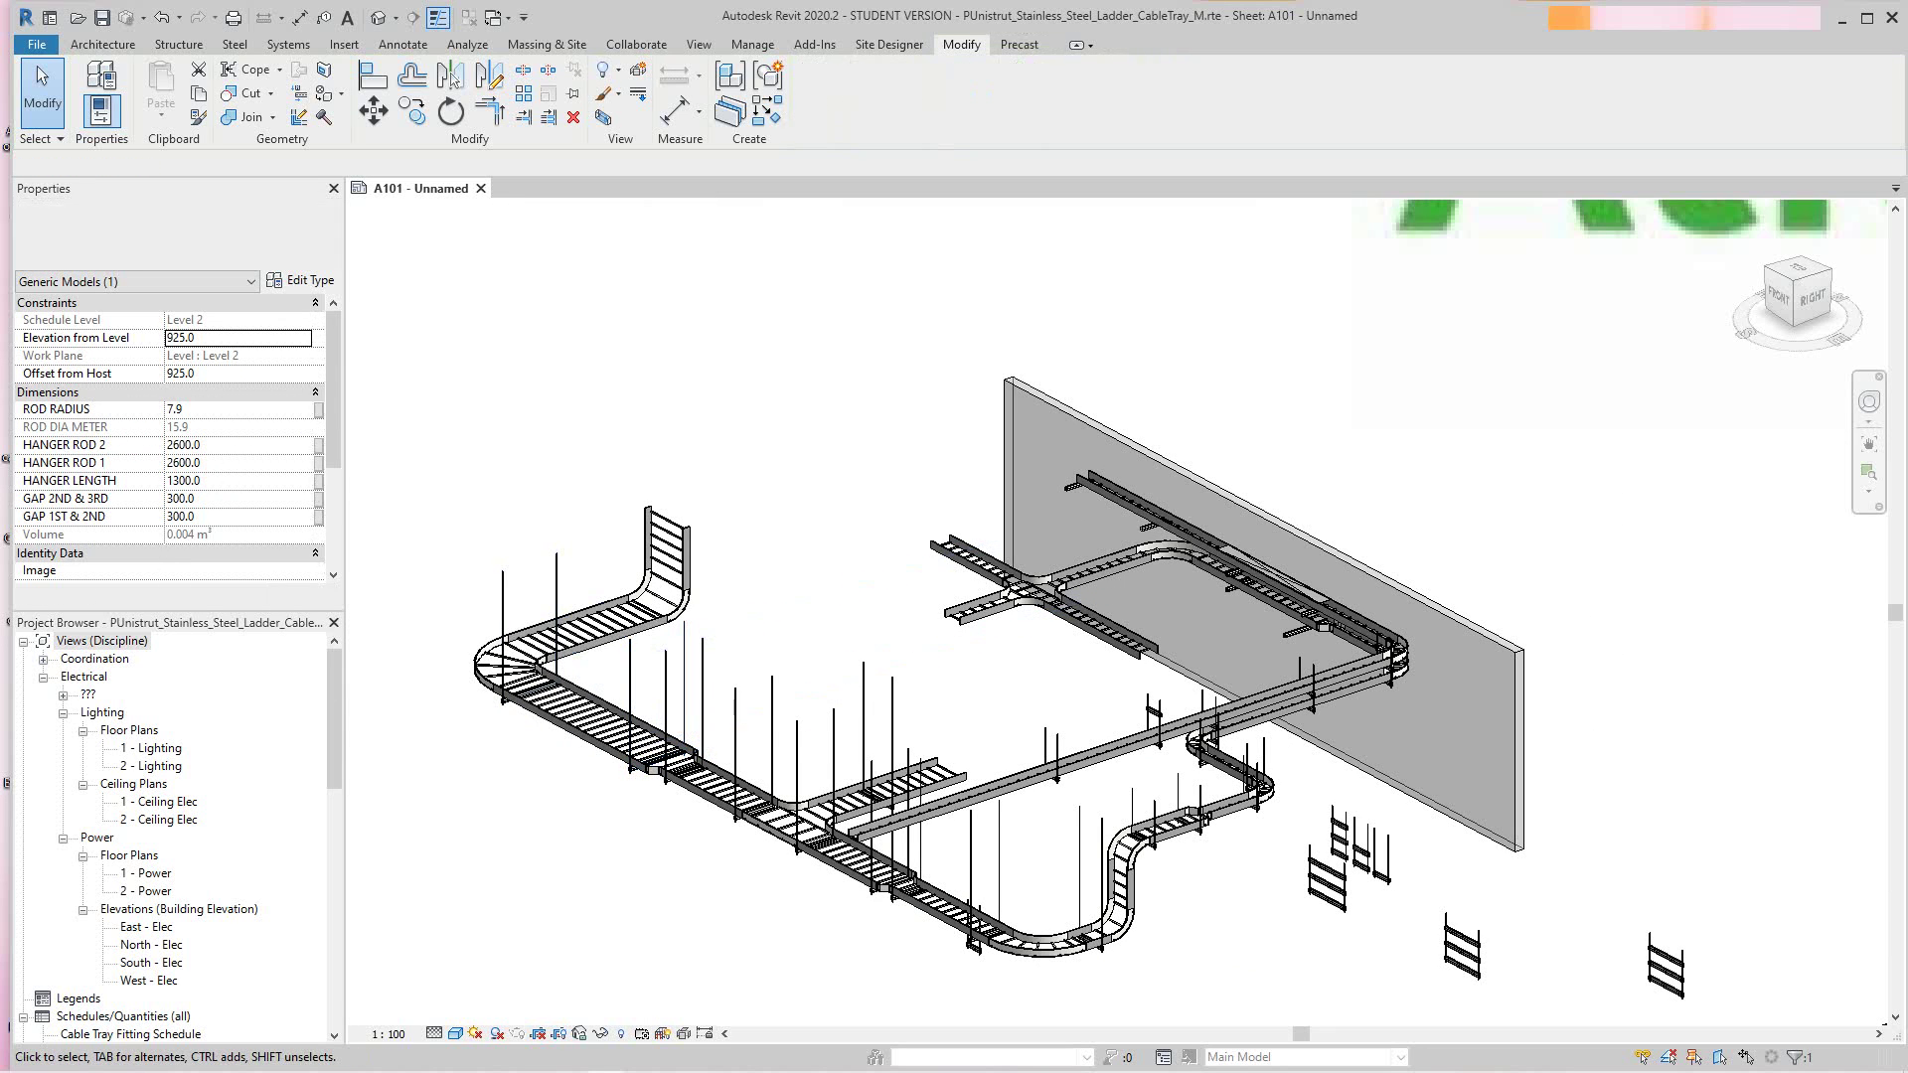
pyautogui.scroll(1, 649, 604)
pyautogui.moveTo(649, 603); pyautogui.dragTo(580, 445, button='middle')
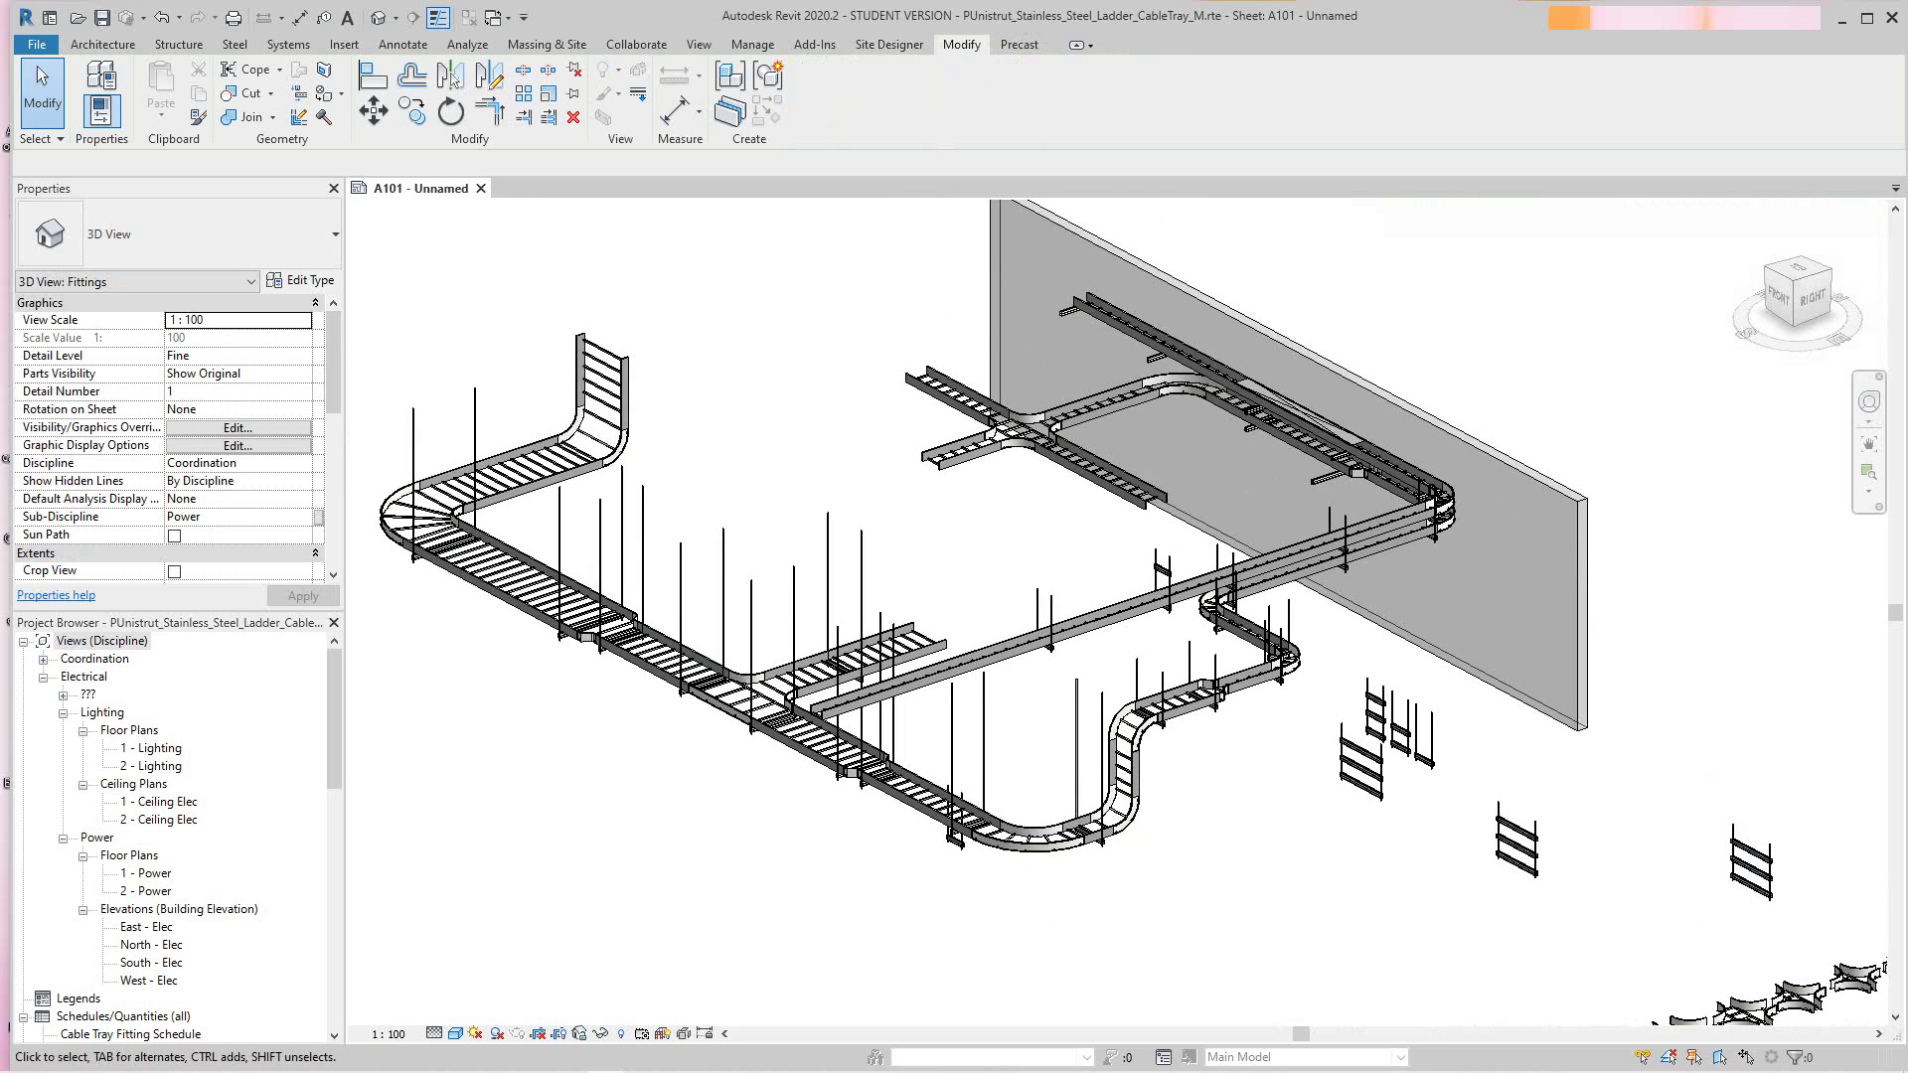
pyautogui.moveTo(642, 1058)
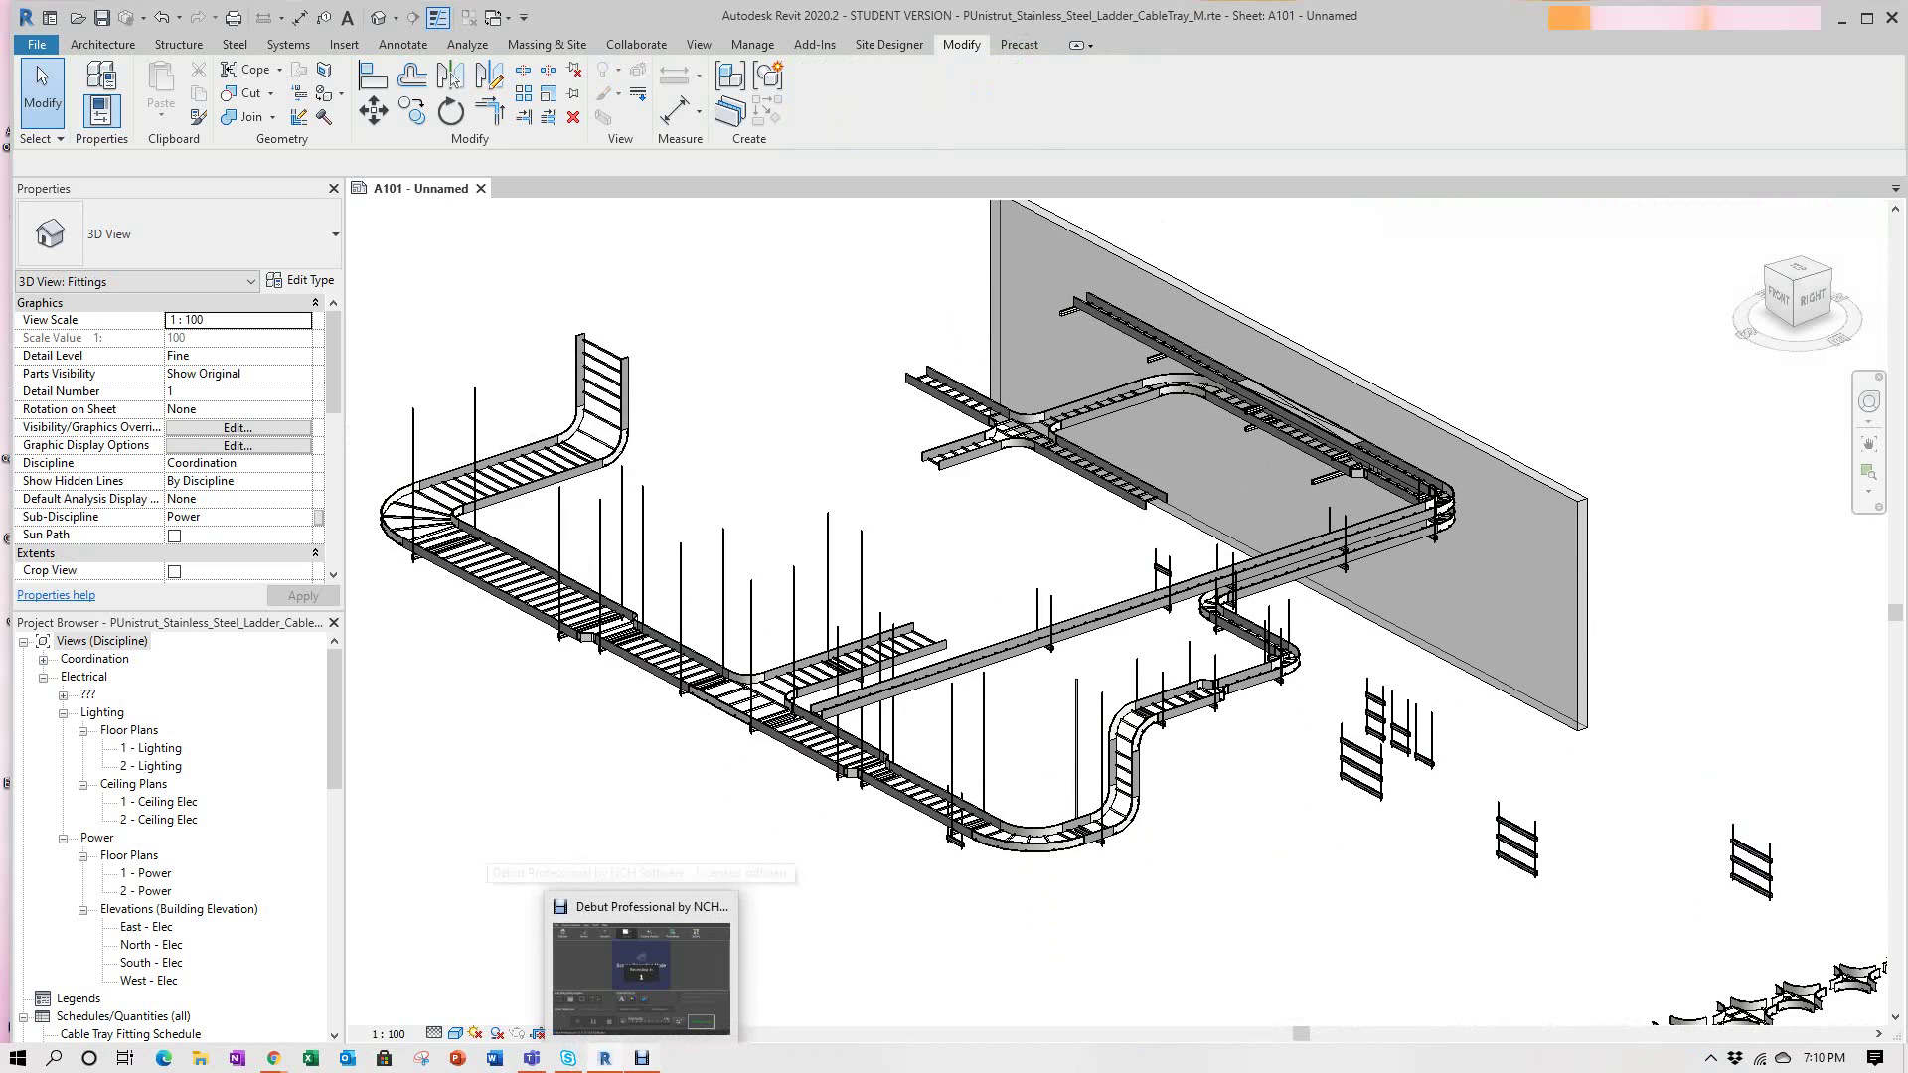